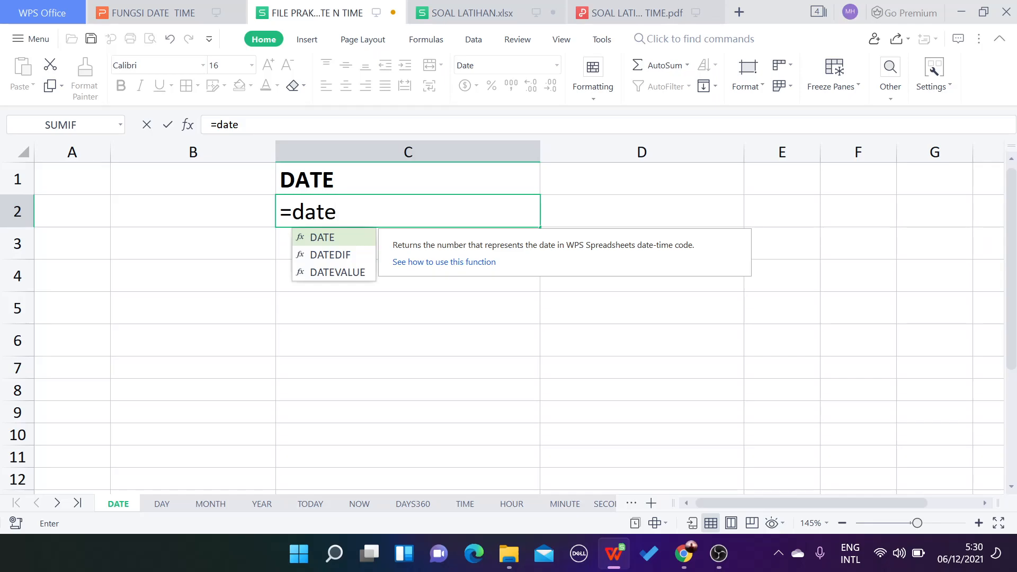
Complete the DATE formula in cell C2 with year 2011, month 06 and day 05.
{"action": "key", "text": "Tab"}
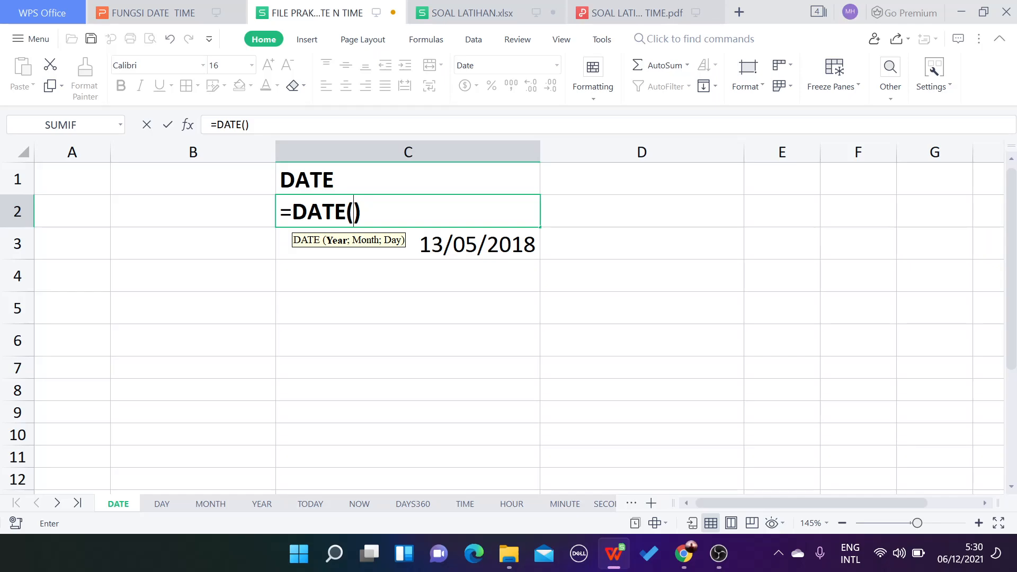
{"action": "type", "text": "201"}
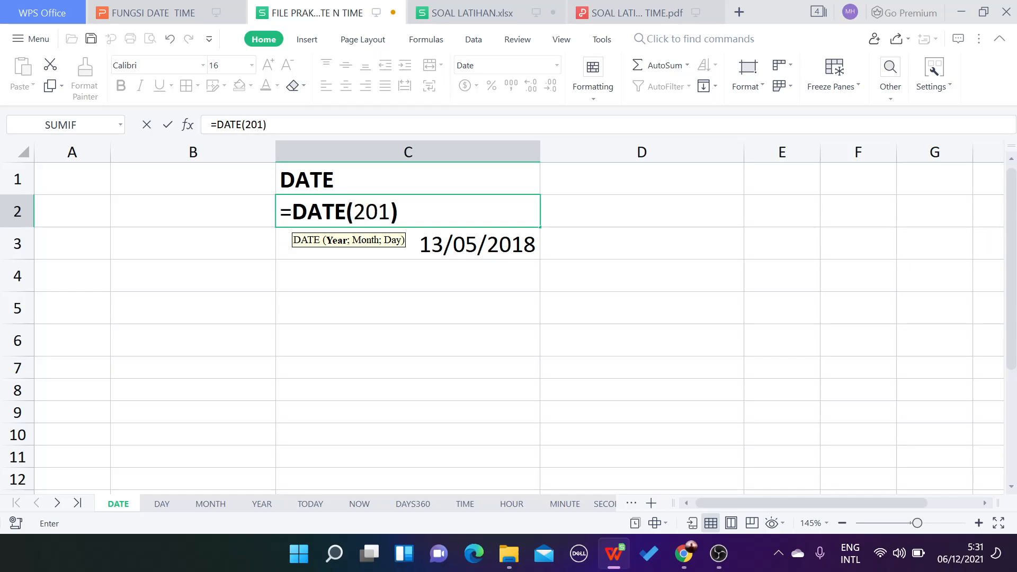
{"action": "type", "text": "1;"}
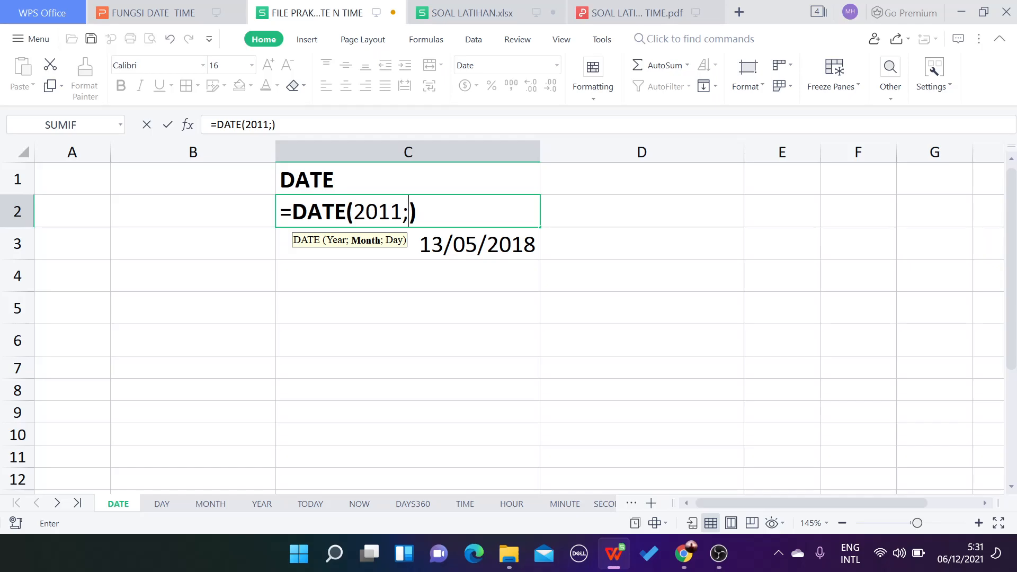
{"action": "type", "text": "06;"}
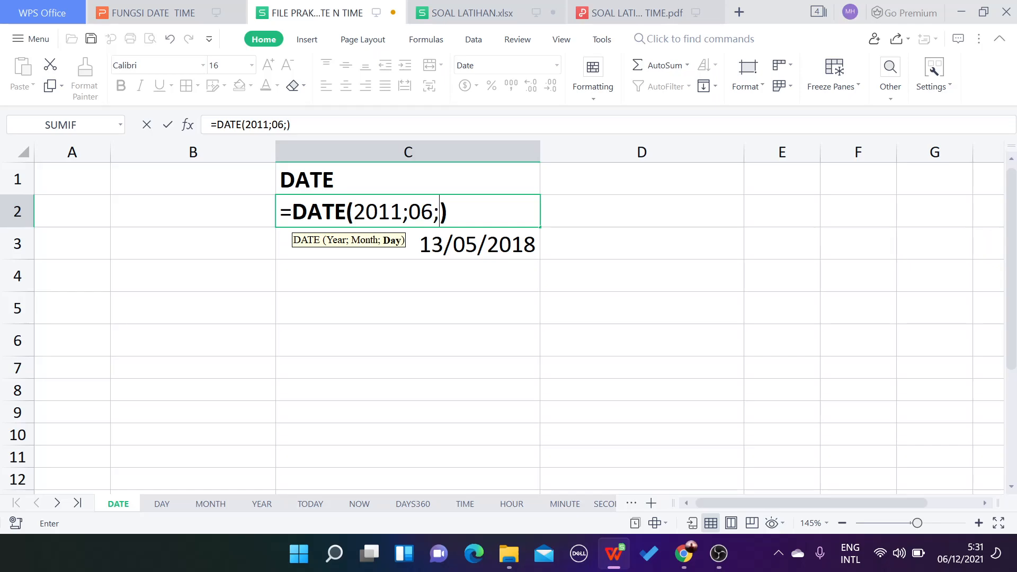
{"action": "type", "text": "05"}
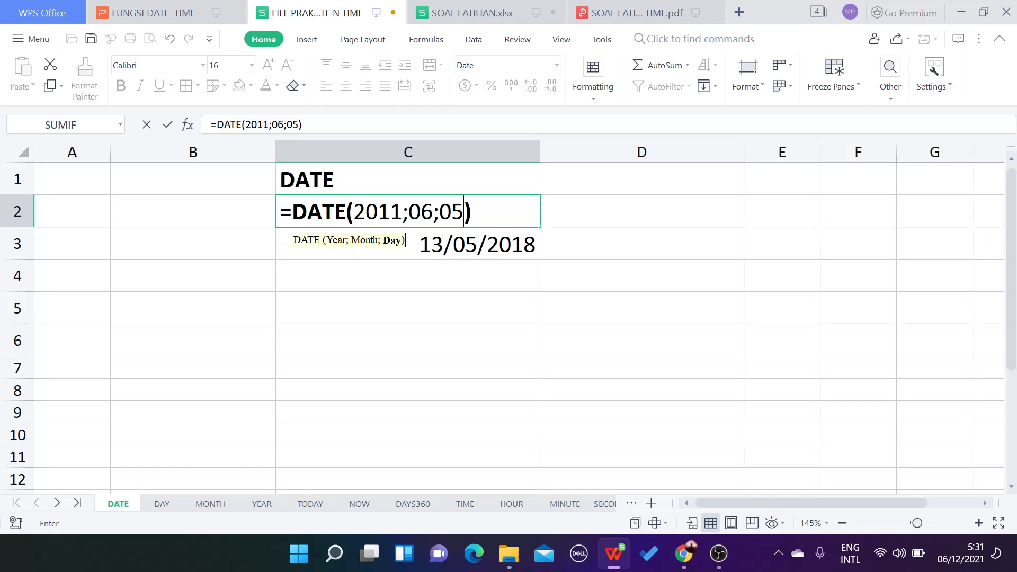
{"action": "key", "text": "Return"}
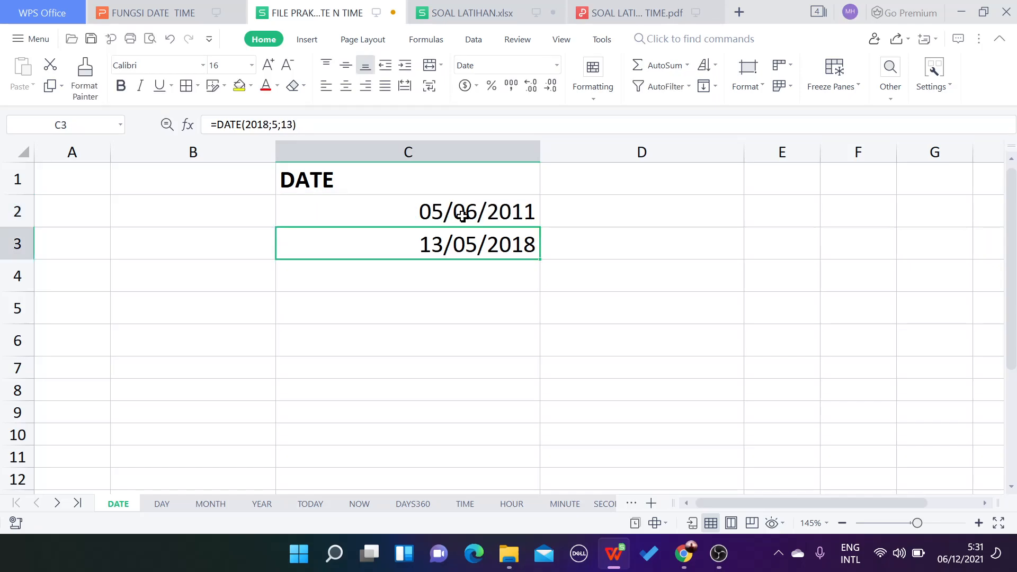
{"action": "left_click", "coordinate": [458, 213]}
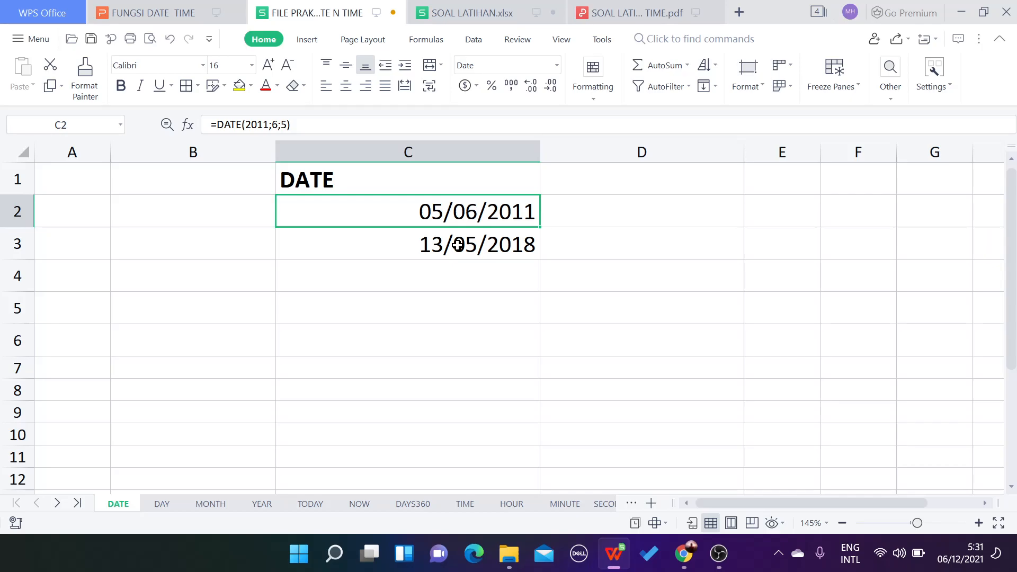
Enter a DATE formula in cell C4 with year 2012, month 09 and day 23.
{"action": "left_click", "coordinate": [458, 263]}
{"action": "type", "text": "="}
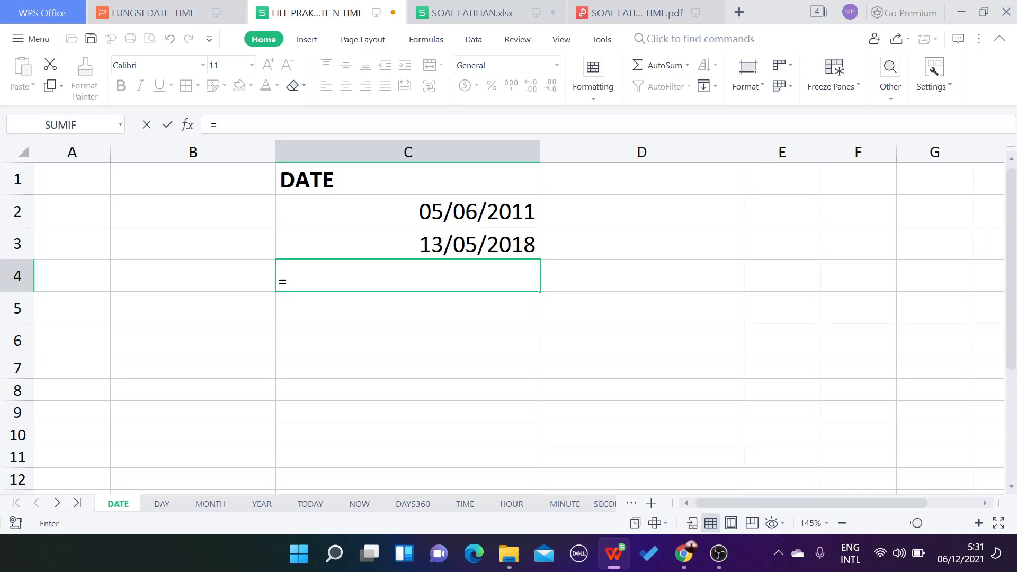
{"action": "type", "text": "date"}
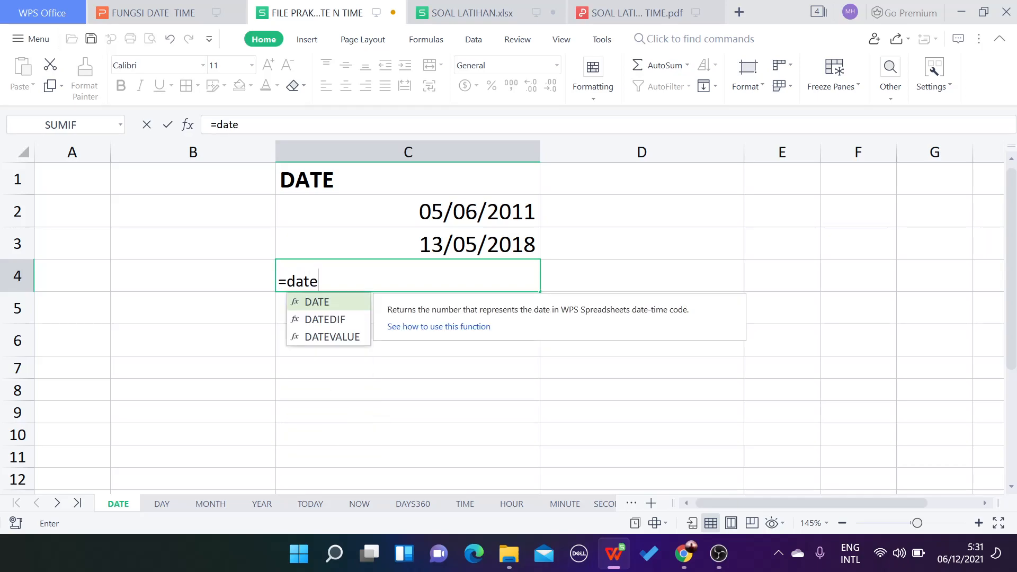
{"action": "key", "text": "Tab"}
{"action": "type", "text": "2012"}
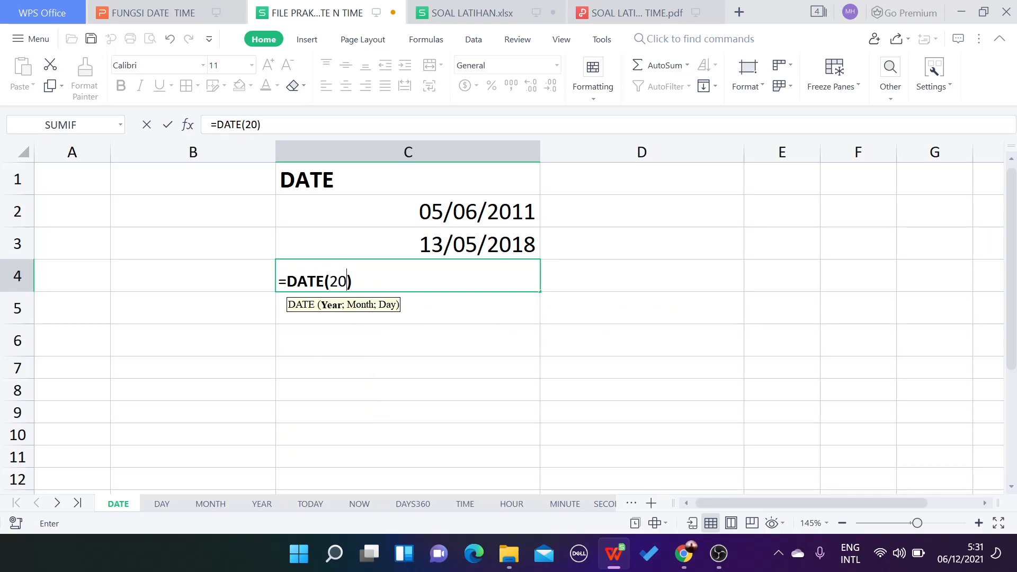
{"action": "type", "text": ";0"}
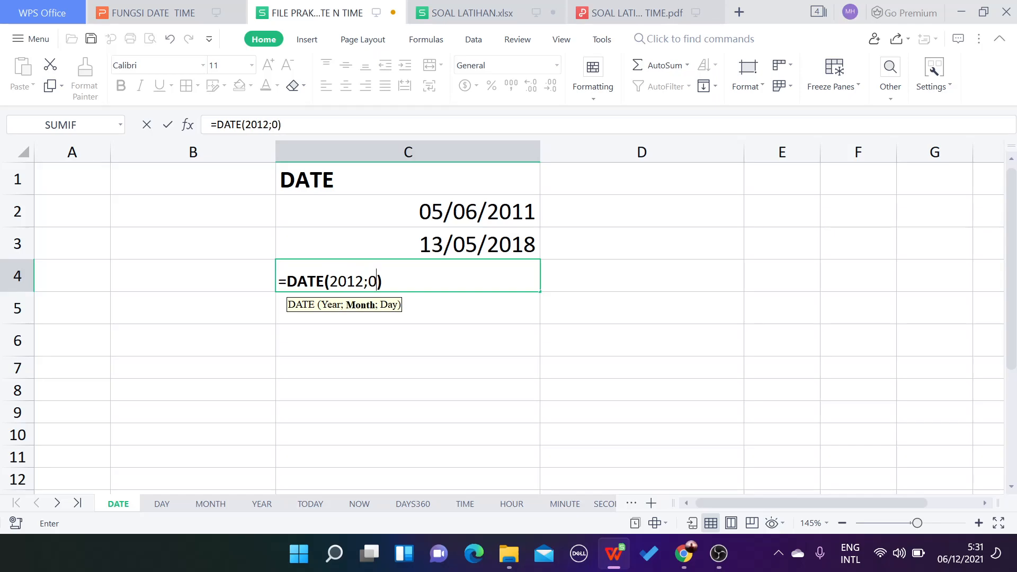
{"action": "type", "text": "9;"}
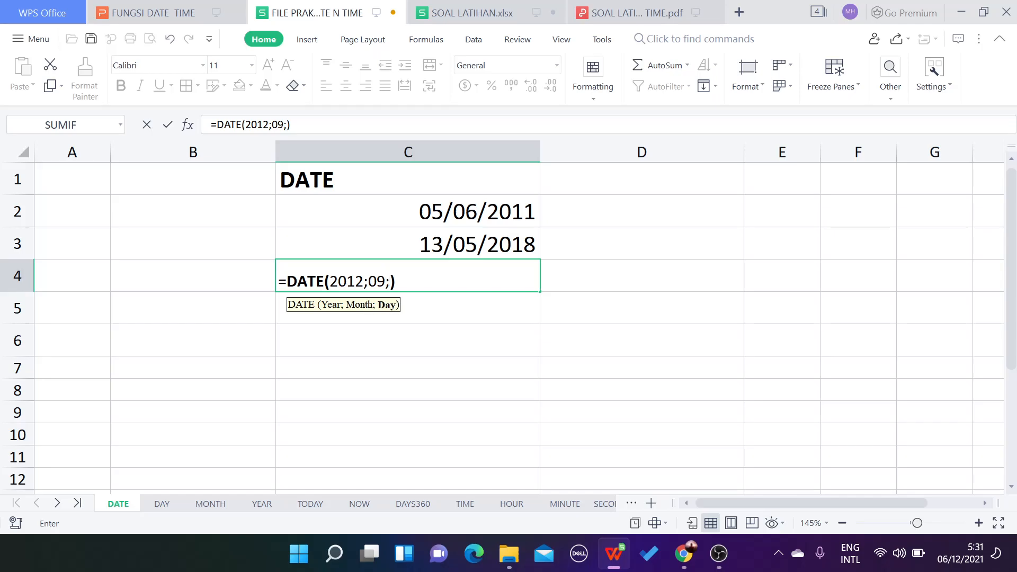
{"action": "type", "text": "23"}
{"action": "key", "text": "Return"}
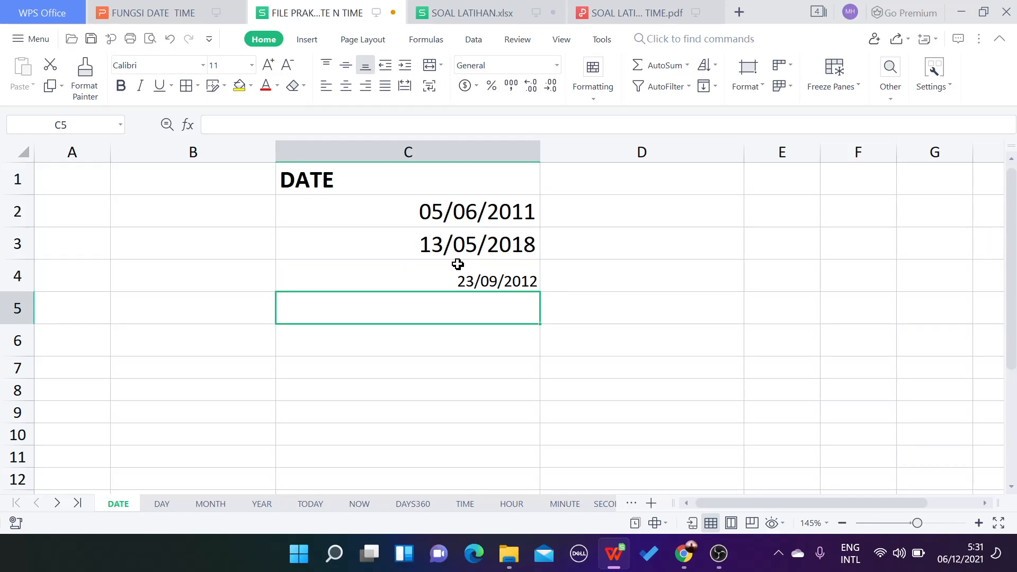
Copy the formatting of cell C3 onto cell C4 with Format Painter.
{"action": "left_click", "coordinate": [461, 250]}
{"action": "left_click", "coordinate": [84, 79]}
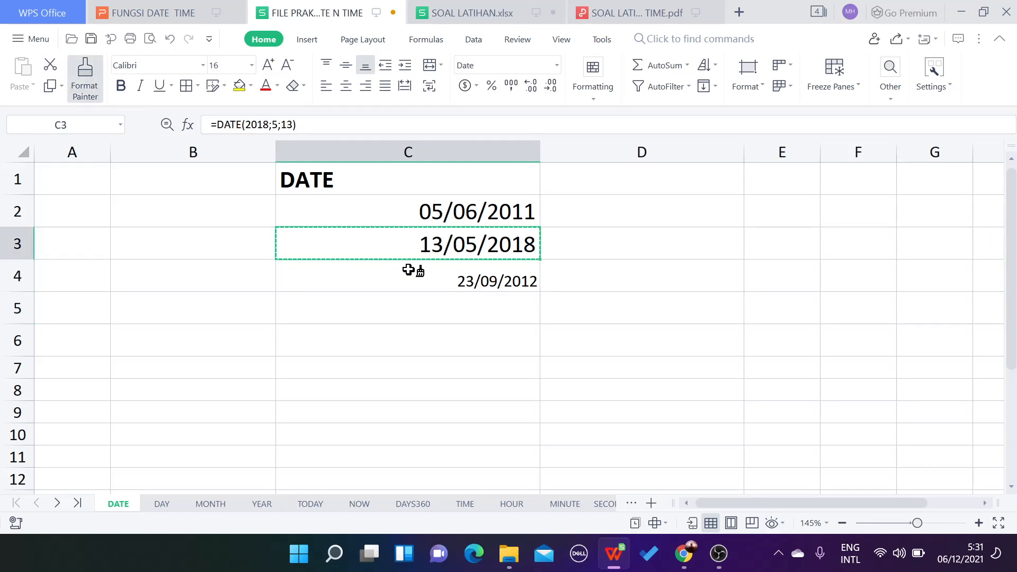
{"action": "left_click", "coordinate": [454, 276]}
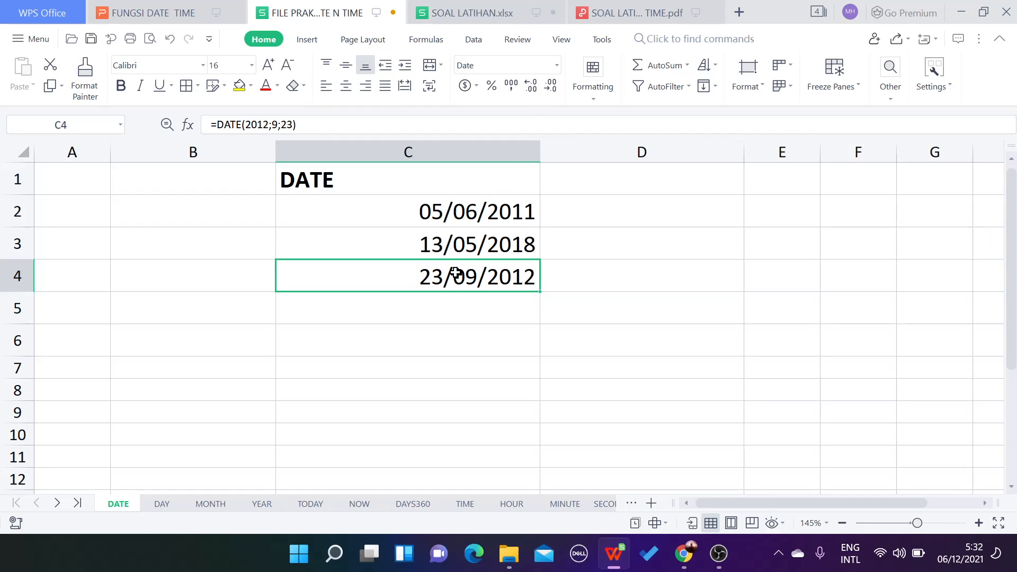
Format cell C4 with the long date type "07 March 2001", which spells out the month.
{"action": "right_click", "coordinate": [495, 272]}
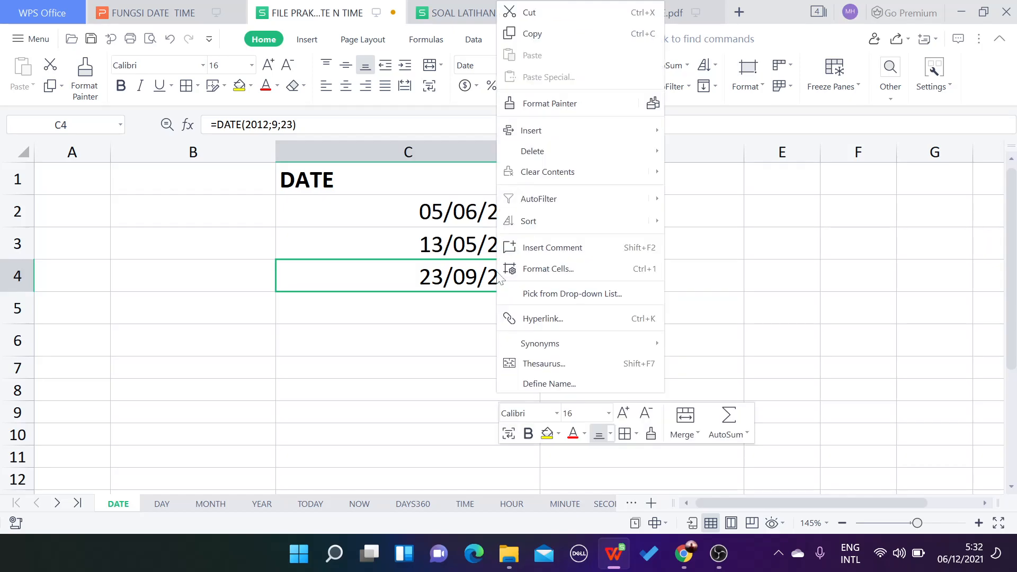
{"action": "left_click", "coordinate": [593, 269]}
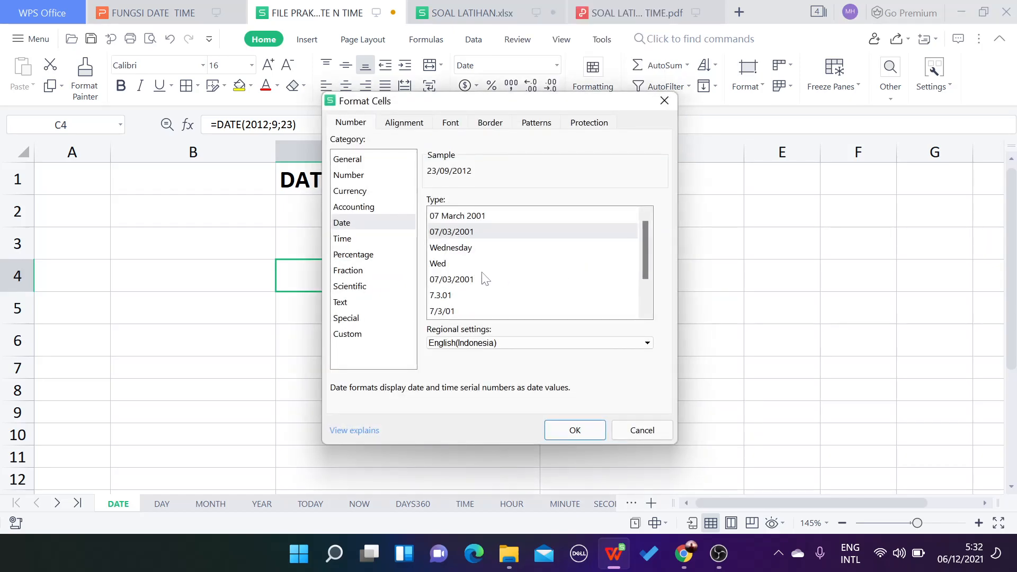
{"action": "left_click", "coordinate": [472, 217]}
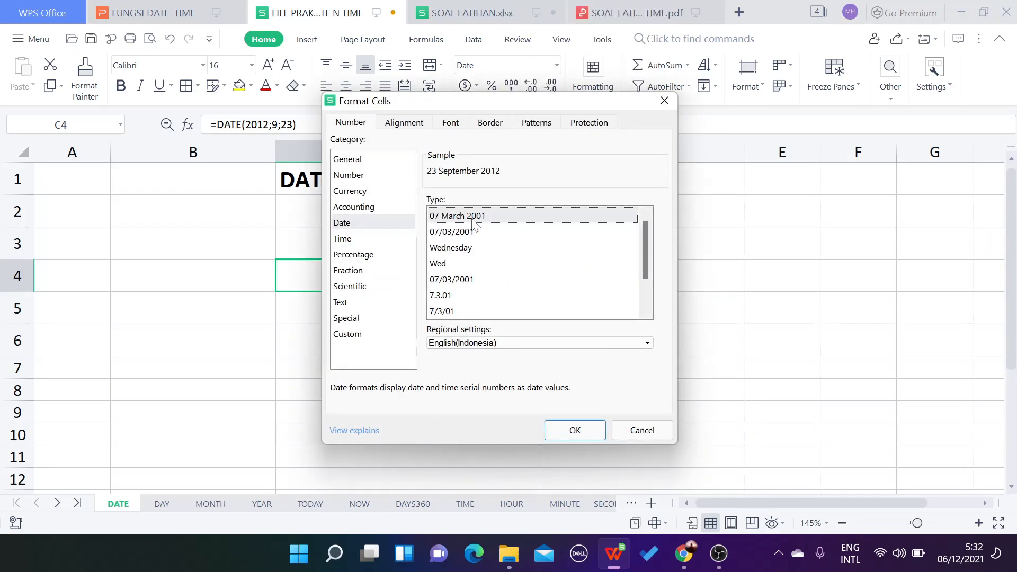
{"action": "left_click", "coordinate": [569, 434]}
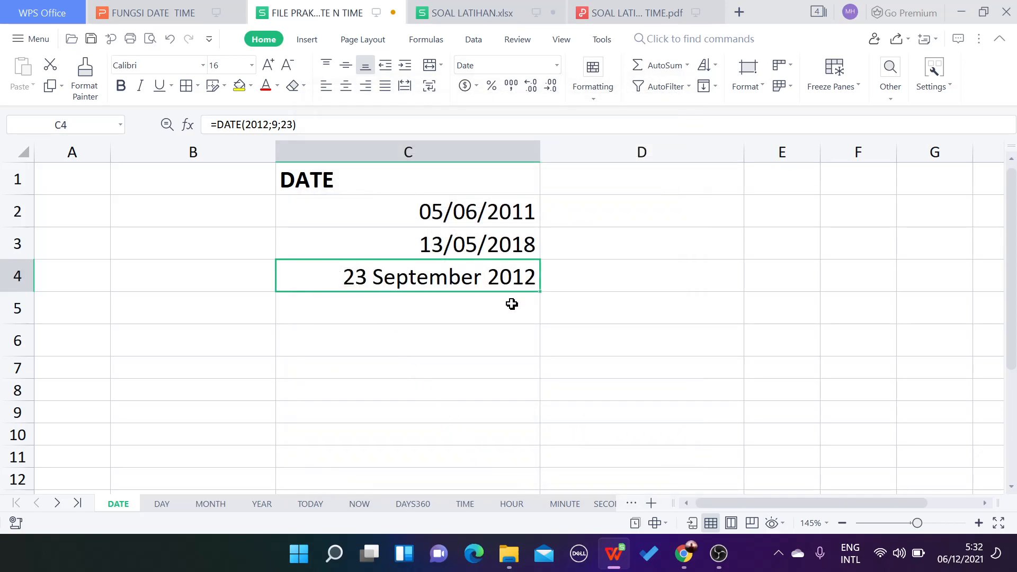
Carry C4's formatting to C5:C6 by filling the cell down and clearing the copied dates.
{"action": "left_click_drag", "start_coordinate": [538, 291], "coordinate": [537, 356]}
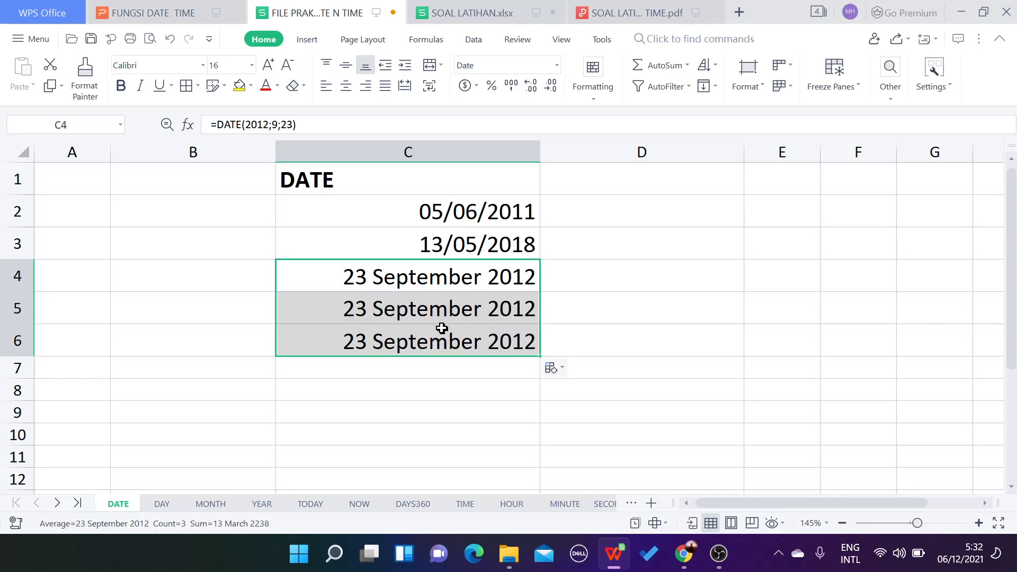
{"action": "left_click_drag", "start_coordinate": [444, 310], "coordinate": [450, 347]}
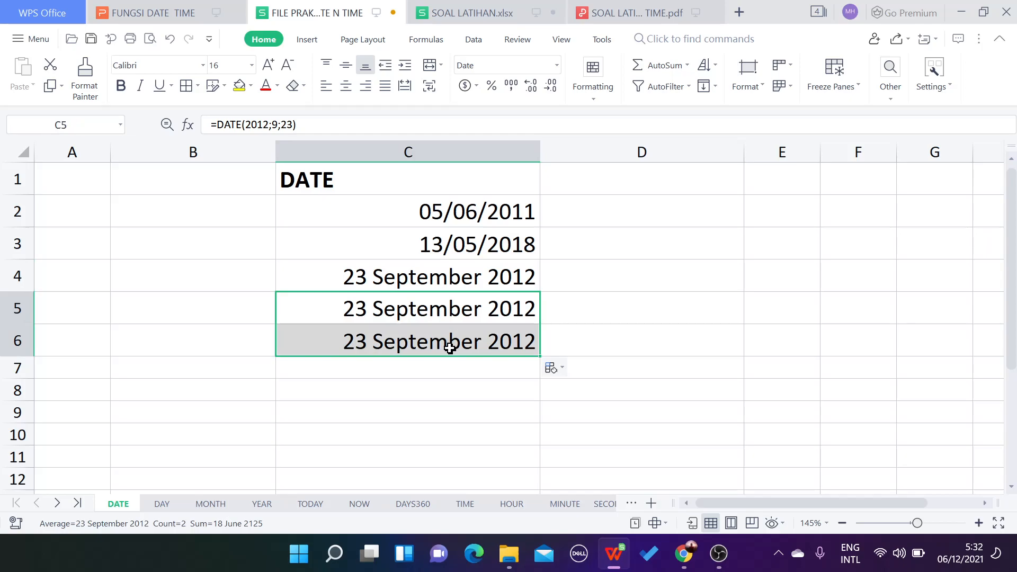
{"action": "key", "text": "Delete"}
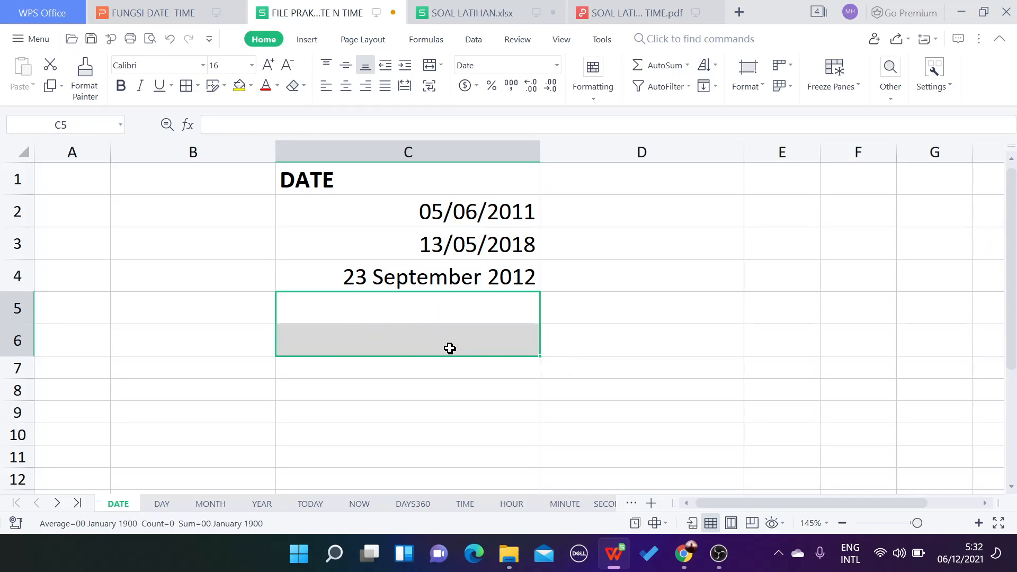
Enter the date 12/03/2021 directly in cell C5 without a formula.
{"action": "left_click", "coordinate": [446, 317]}
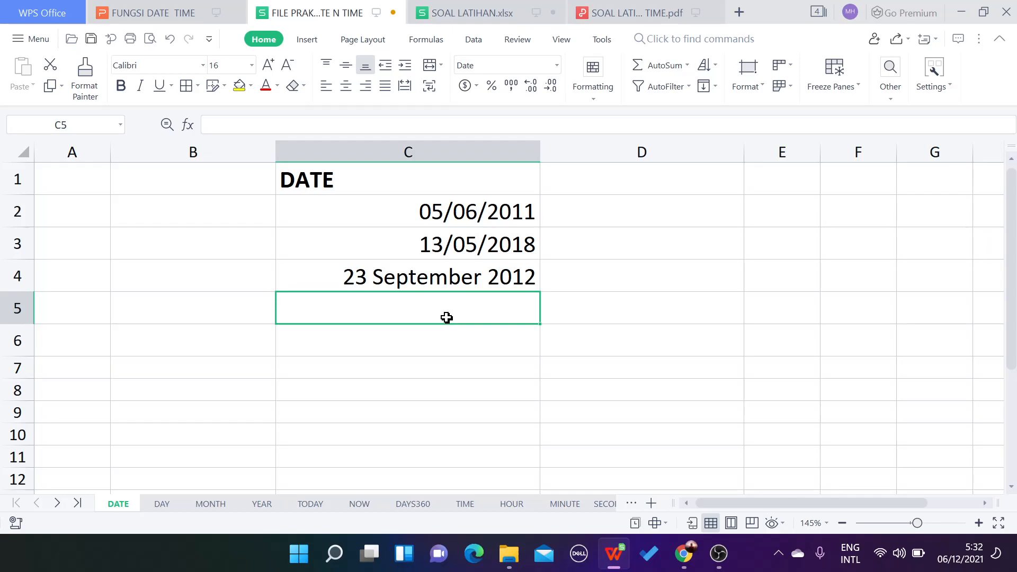
{"action": "type", "text": "12"}
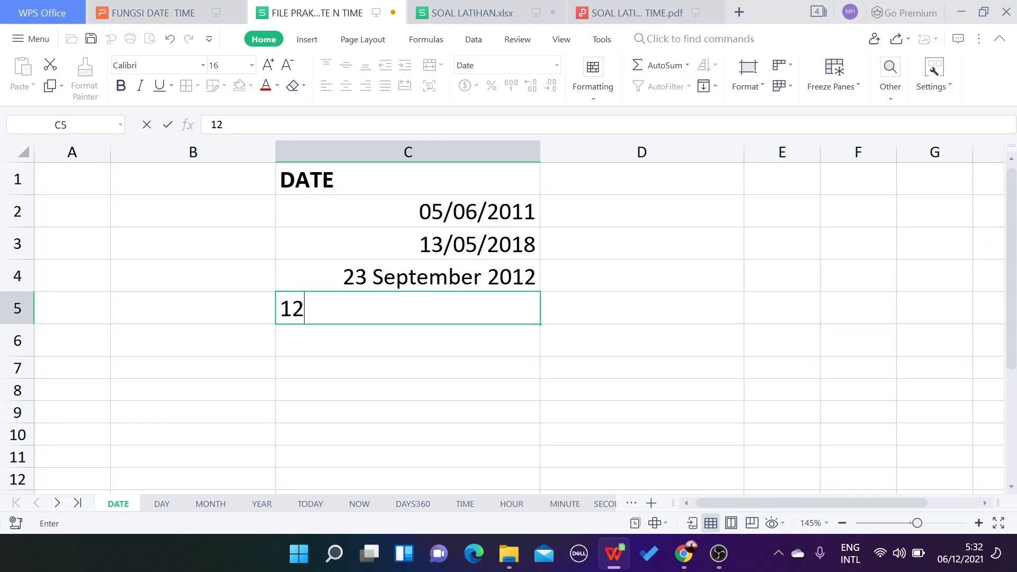
{"action": "type", "text": "/03"}
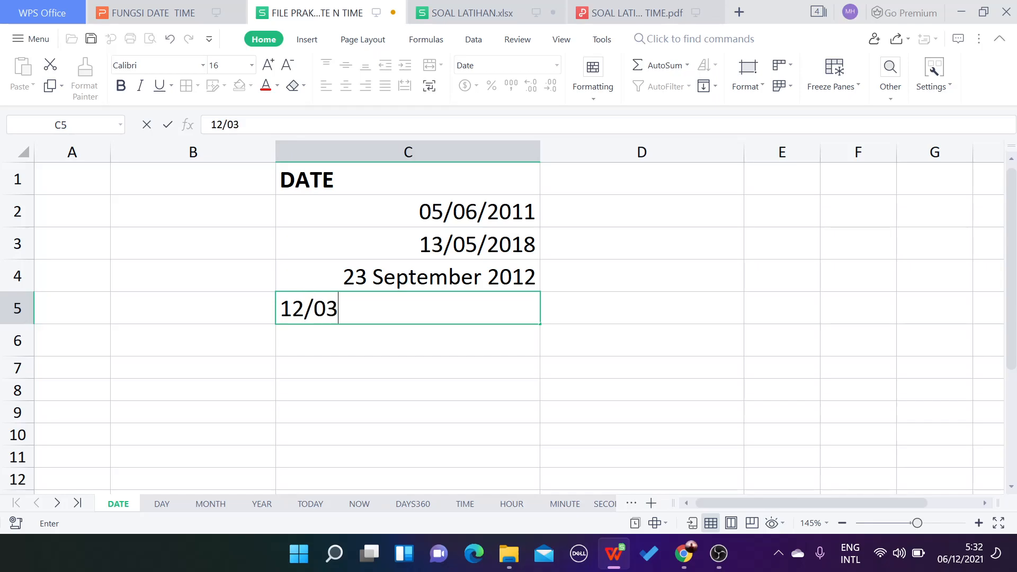
{"action": "type", "text": "/2021"}
{"action": "key", "text": "Return"}
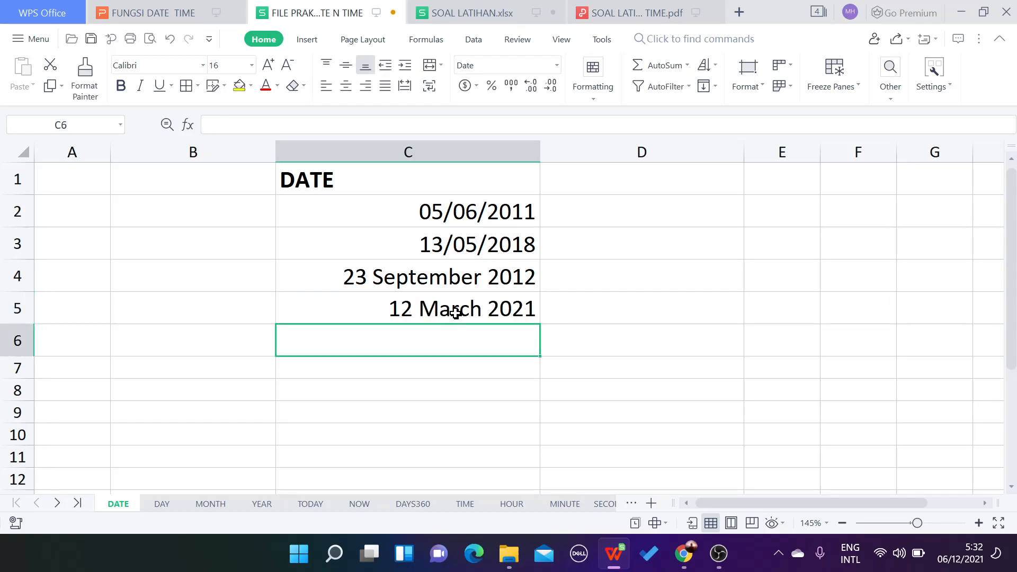
{"action": "left_click", "coordinate": [460, 308]}
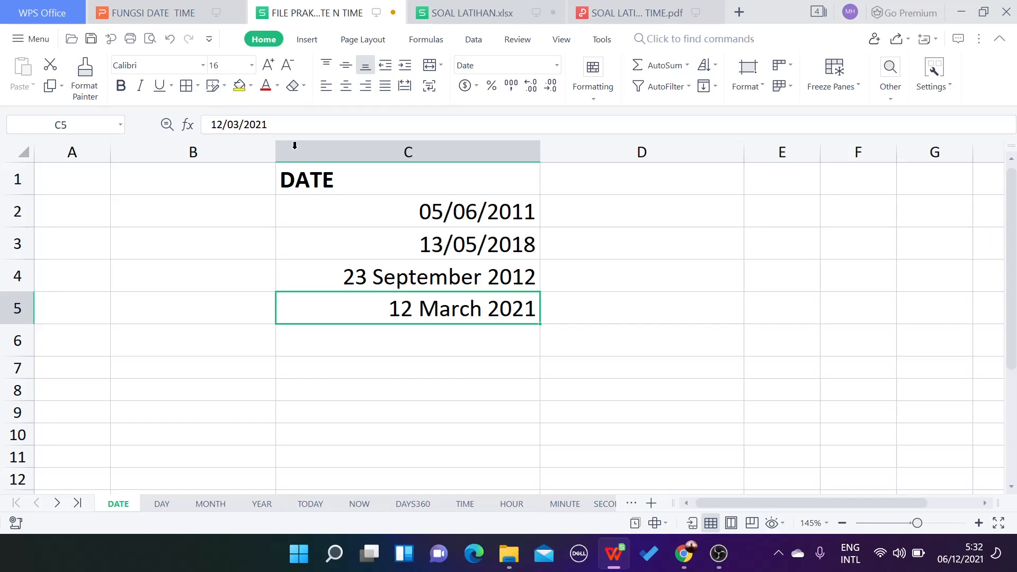
{"action": "left_click", "coordinate": [464, 332]}
{"action": "left_click", "coordinate": [459, 298]}
{"action": "left_click", "coordinate": [472, 332]}
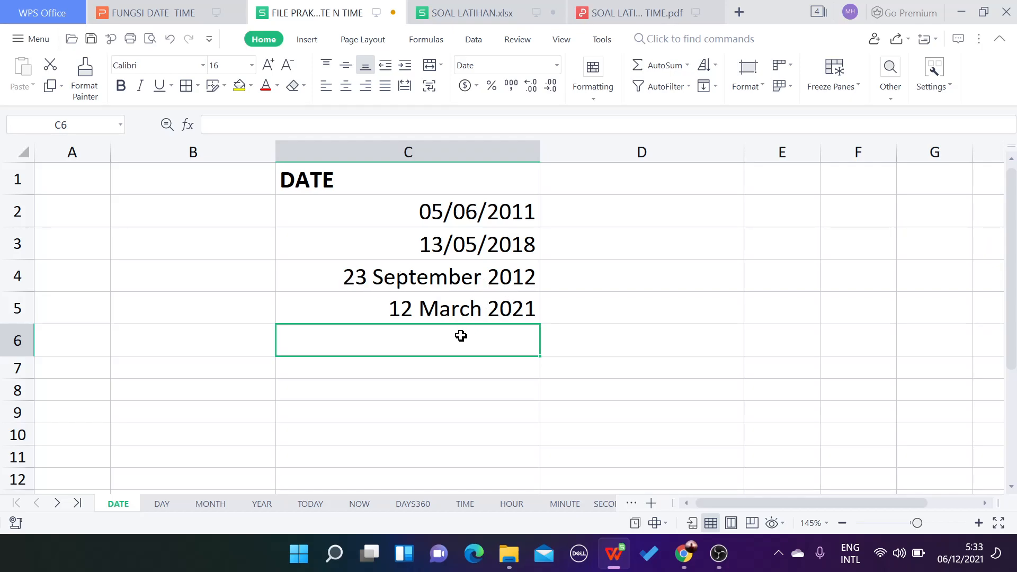
{"action": "type", "text": "23 Se"}
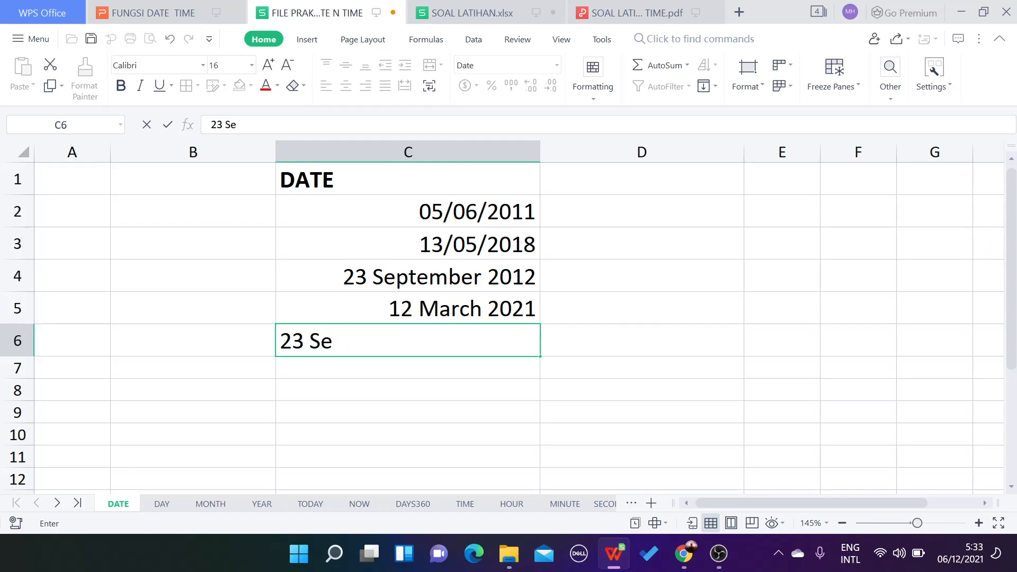
{"action": "type", "text": "ptember"}
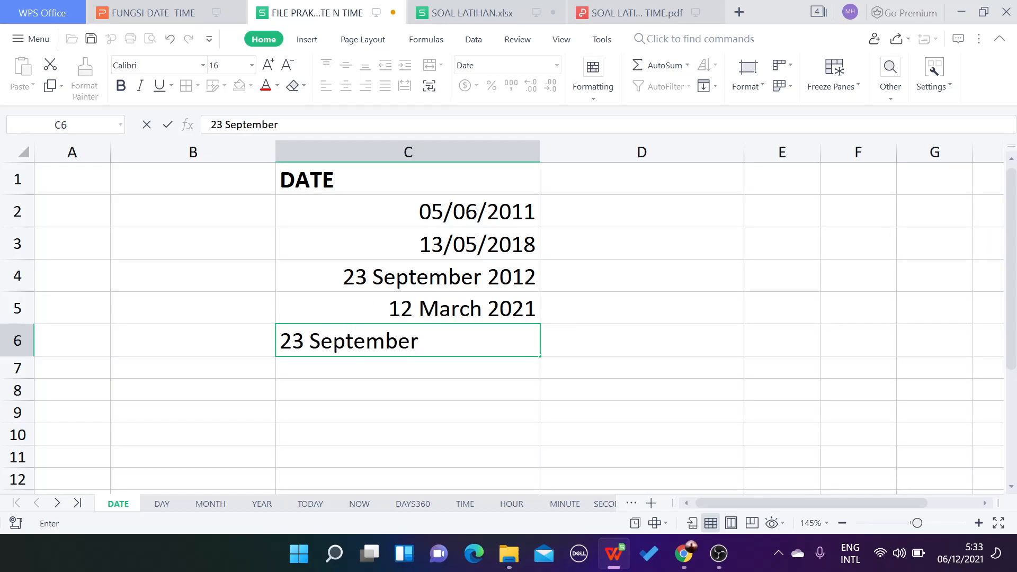
{"action": "type", "text": " 2012"}
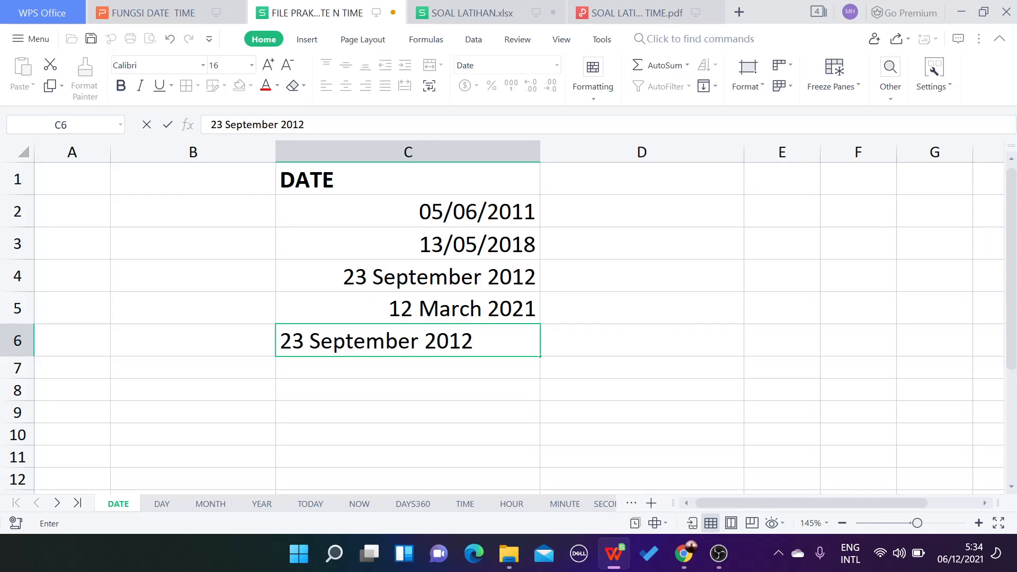
{"action": "key", "text": "BackSpace"}
{"action": "key", "text": "BackSpace"}
{"action": "key", "text": "BackSpace"}
{"action": "key", "text": "BackSpace"}
{"action": "key", "text": "BackSpace"}
{"action": "key", "text": "BackSpace"}
{"action": "key", "text": "BackSpace"}
{"action": "key", "text": "BackSpace"}
{"action": "key", "text": "BackSpace"}
{"action": "key", "text": "BackSpace"}
{"action": "key", "text": "BackSpace"}
{"action": "key", "text": "BackSpace"}
{"action": "key", "text": "BackSpace"}
{"action": "key", "text": "BackSpace"}
{"action": "key", "text": "BackSpace"}
{"action": "key", "text": "BackSpace"}
{"action": "key", "text": "BackSpace"}
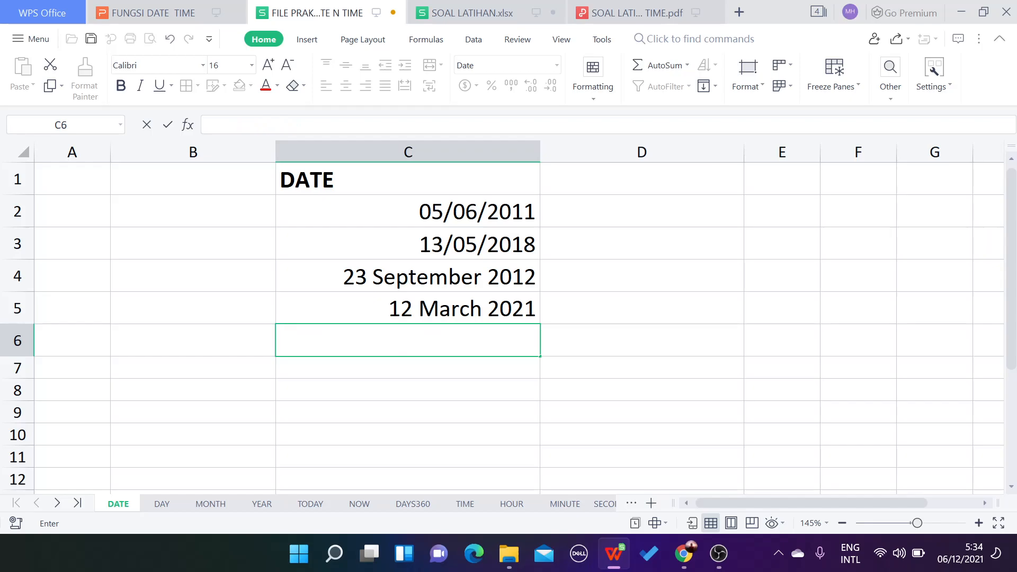
Enter the formula =DATE(2021;12;1) in cell C6 of the DATE sheet.
{"action": "type", "text": "=date"}
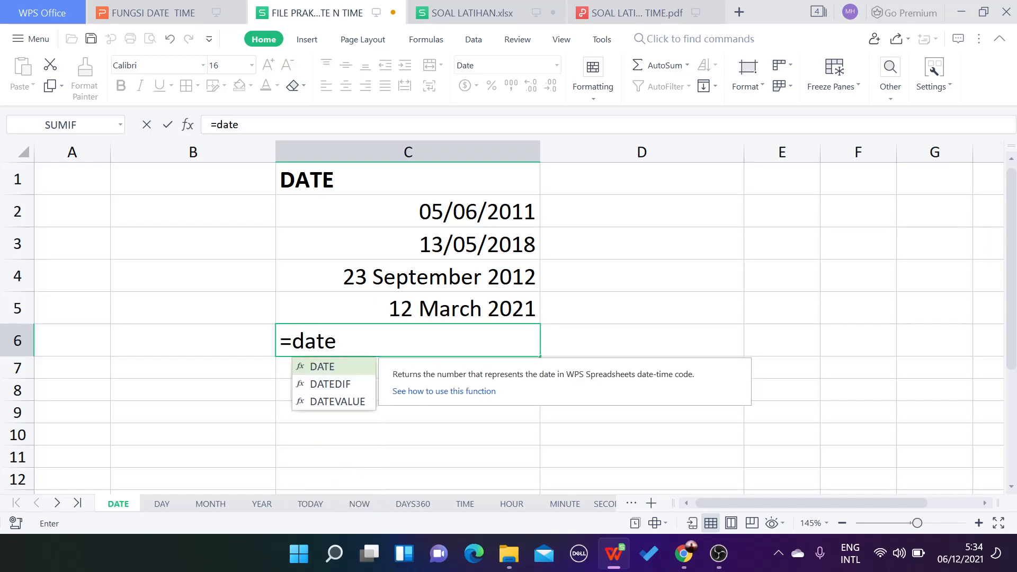
{"action": "key", "text": "Tab"}
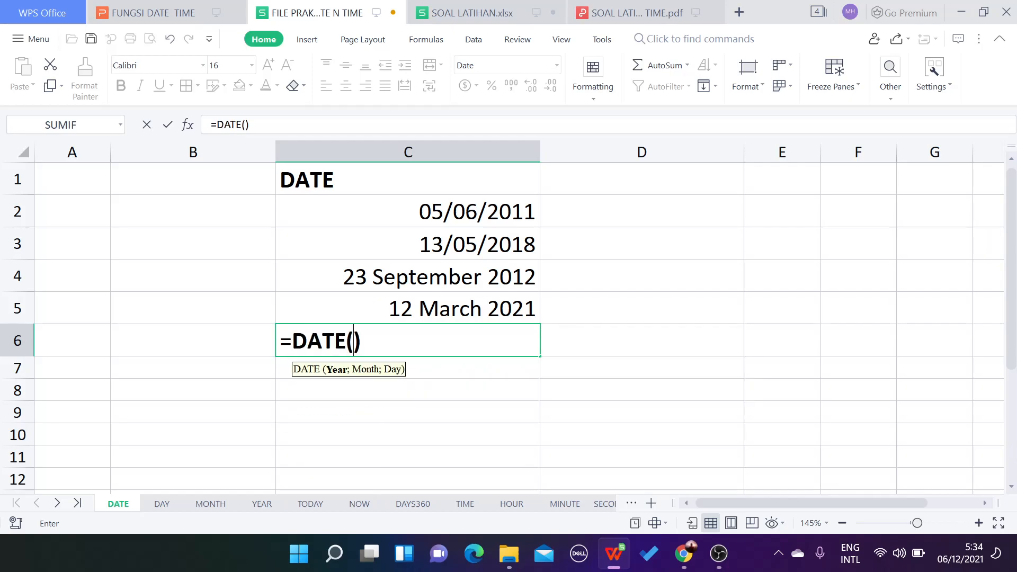
{"action": "type", "text": "20"}
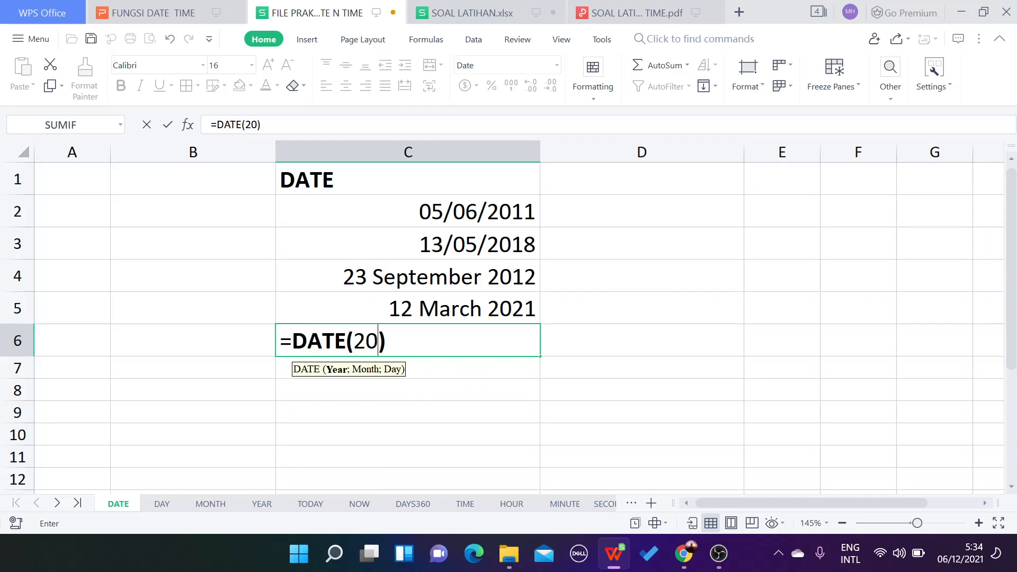
{"action": "type", "text": "21;"}
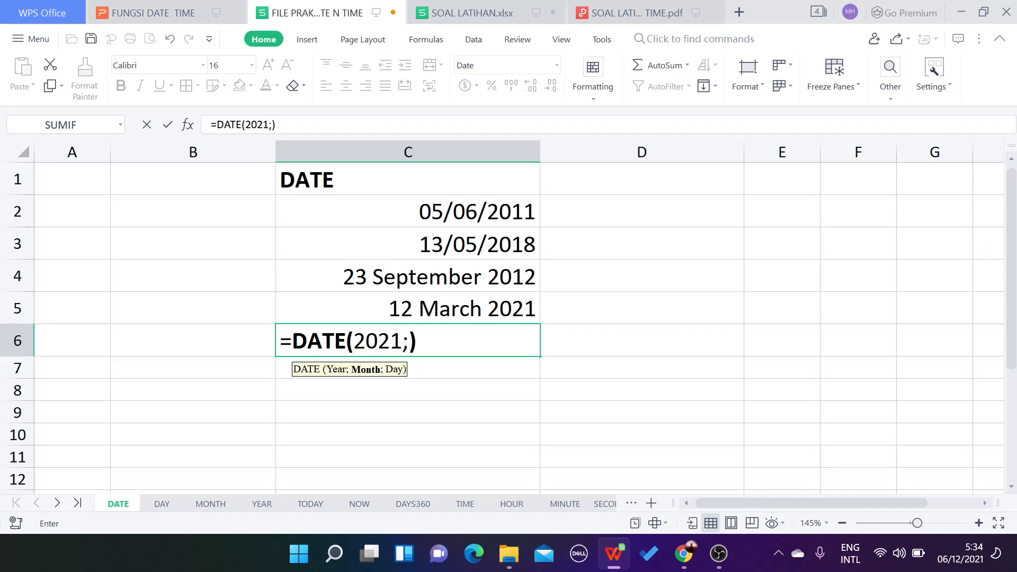
{"action": "type", "text": "12;"}
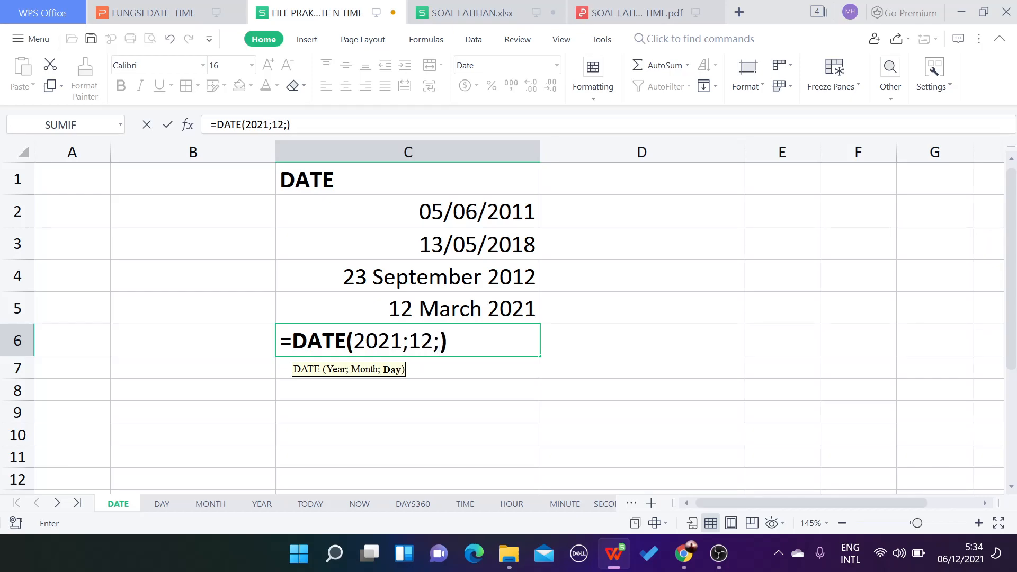
{"action": "type", "text": "11"}
{"action": "key", "text": "BackSpace"}
{"action": "key", "text": "Return"}
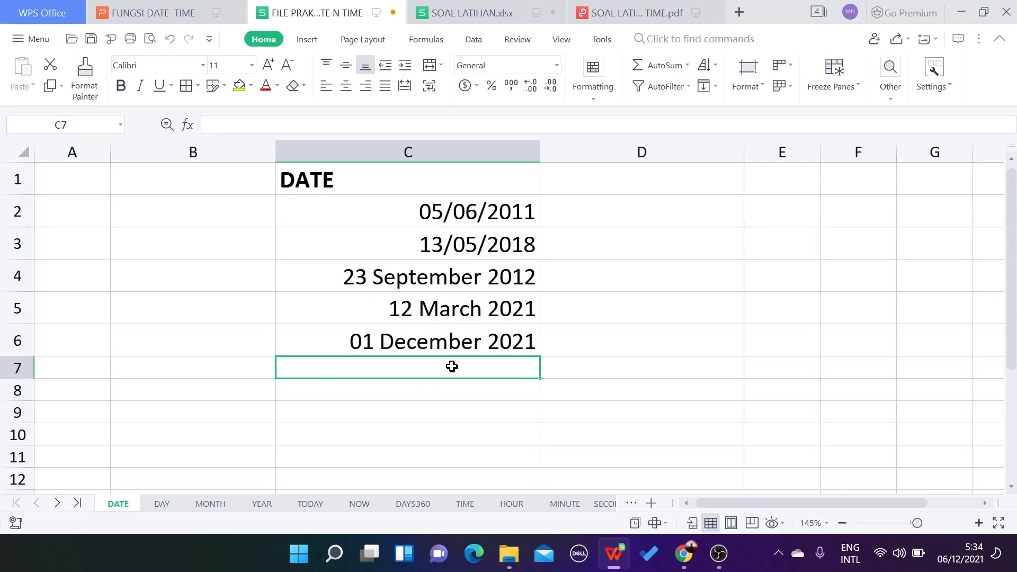
Clear the existing results in D2:D4 of the DAY sheet.
{"action": "left_click", "coordinate": [163, 505]}
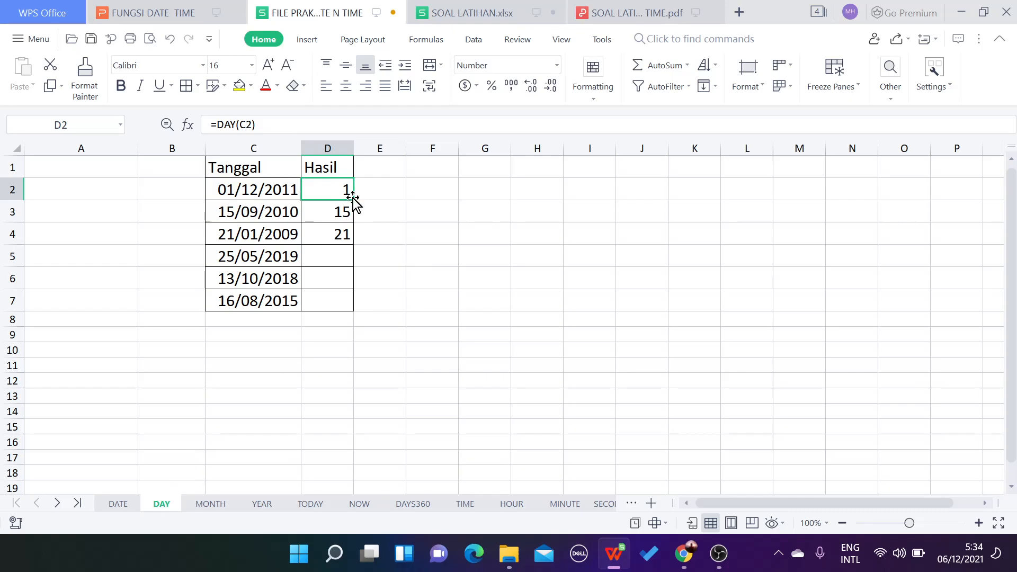
{"action": "left_click_drag", "start_coordinate": [340, 199], "coordinate": [346, 233]}
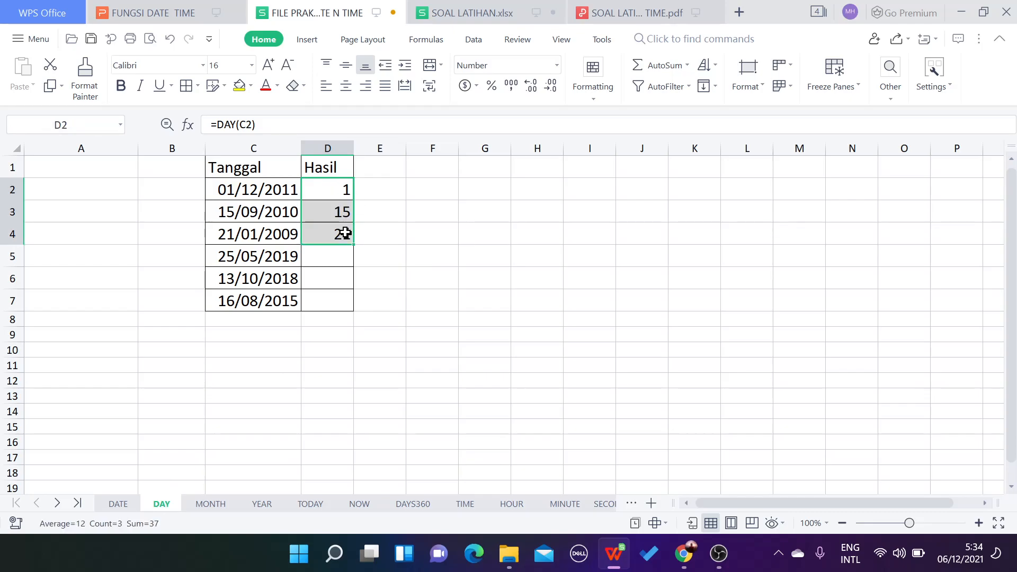
{"action": "key", "text": "Delete"}
{"action": "scroll", "coordinate": [331, 265], "scroll_direction": "up", "scroll_amount": 1}
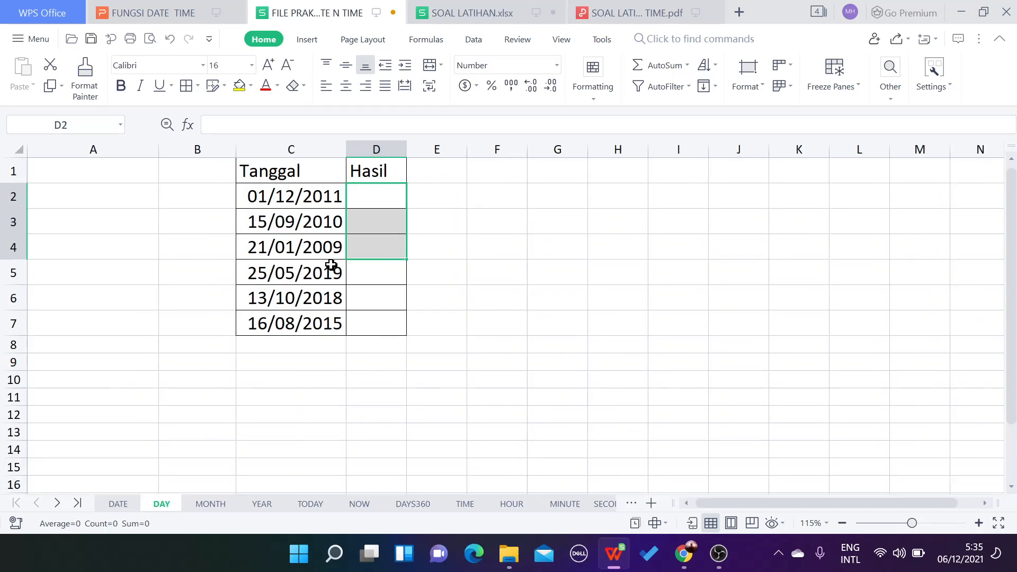
{"action": "scroll", "coordinate": [331, 265], "scroll_direction": "up", "scroll_amount": 1}
{"action": "scroll", "coordinate": [460, 223], "scroll_direction": "up", "scroll_amount": 2}
Enter =DAY(C2) in cell D2 of the DAY sheet and fill it down to D7.
{"action": "left_click", "coordinate": [506, 231]}
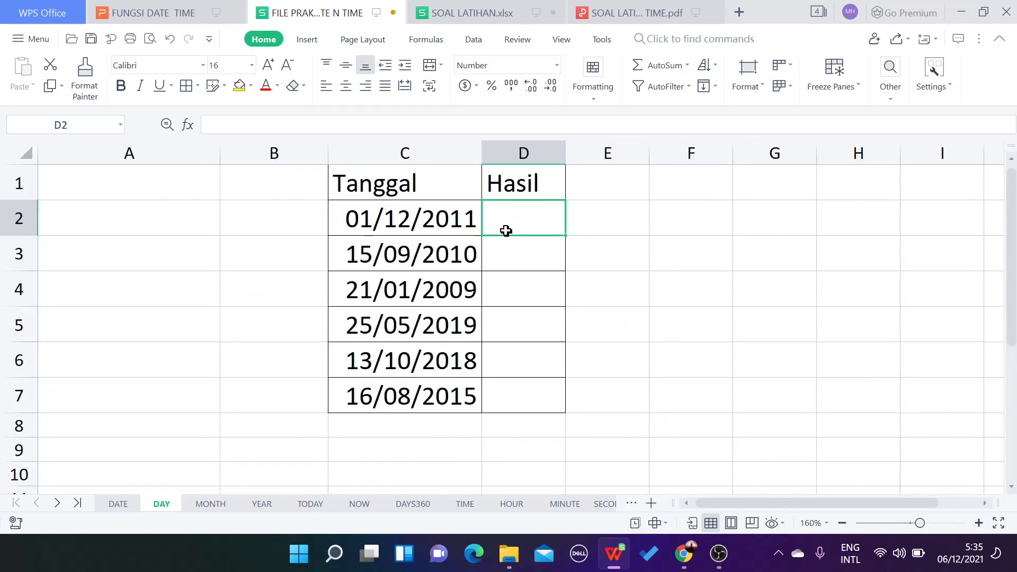
{"action": "type", "text": "="}
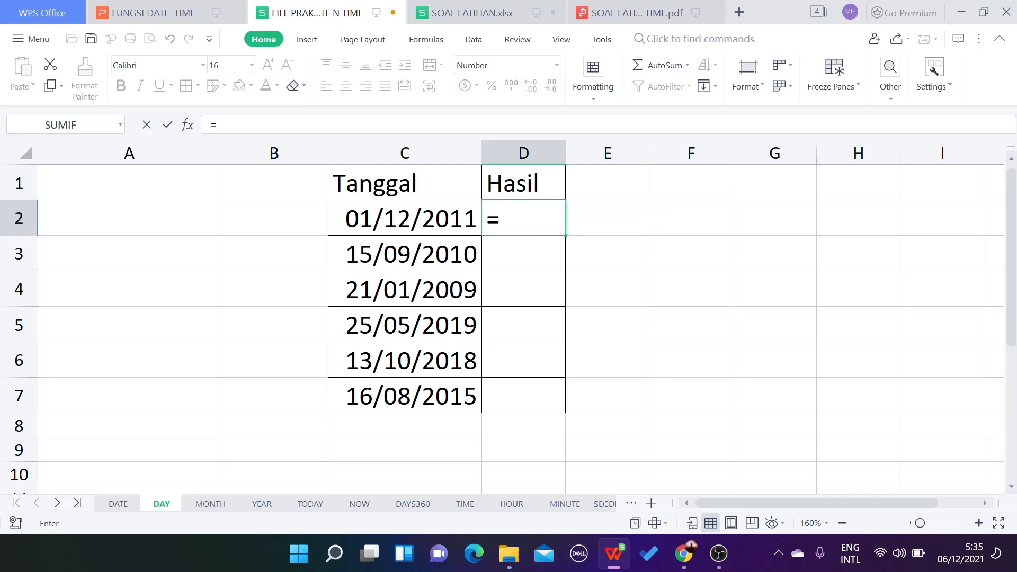
{"action": "type", "text": "day"}
{"action": "key", "text": "Tab"}
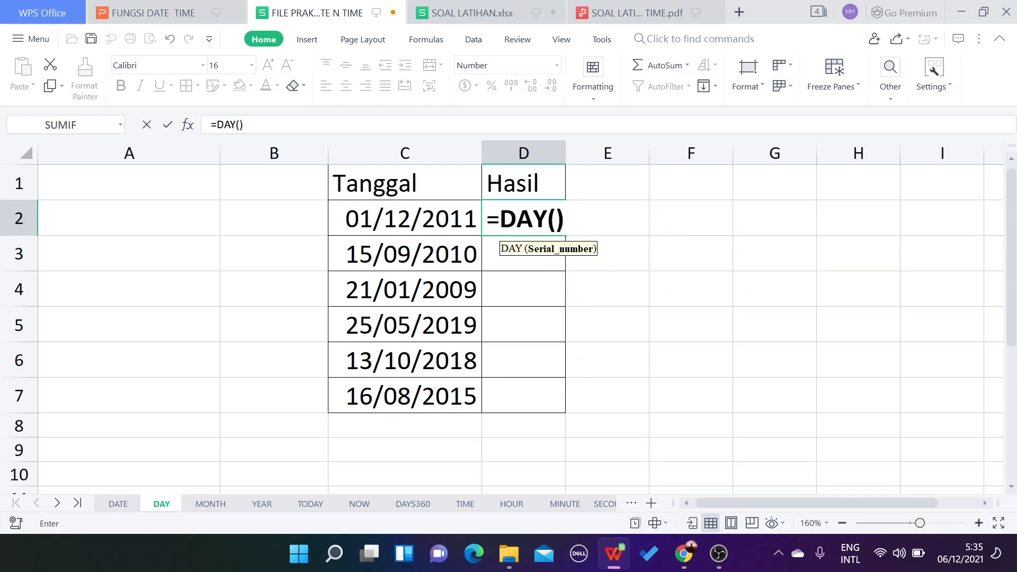
{"action": "left_click", "coordinate": [435, 220]}
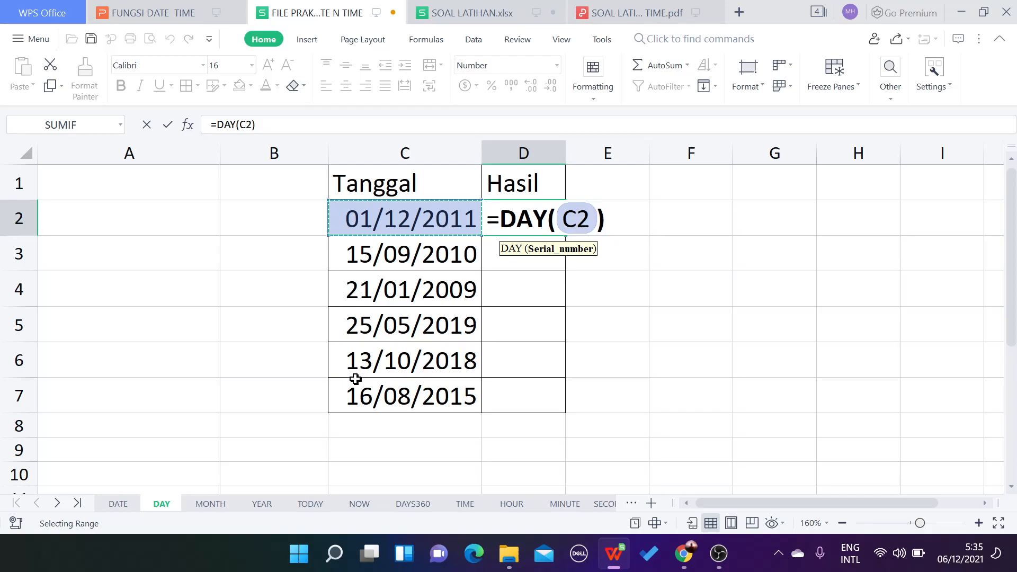
{"action": "key", "text": "Return"}
{"action": "left_click", "coordinate": [545, 226]}
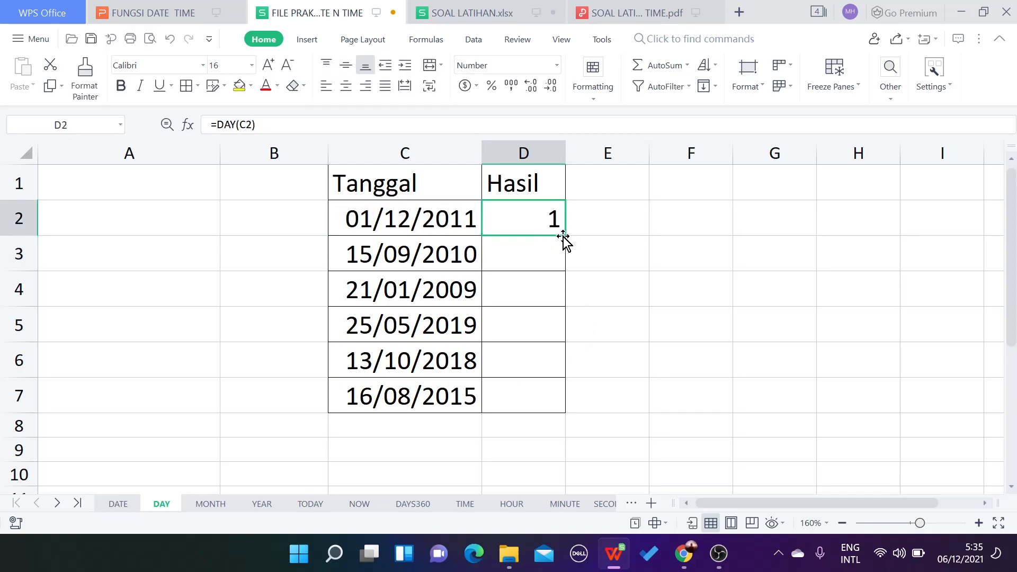
{"action": "left_click_drag", "start_coordinate": [565, 233], "coordinate": [557, 416]}
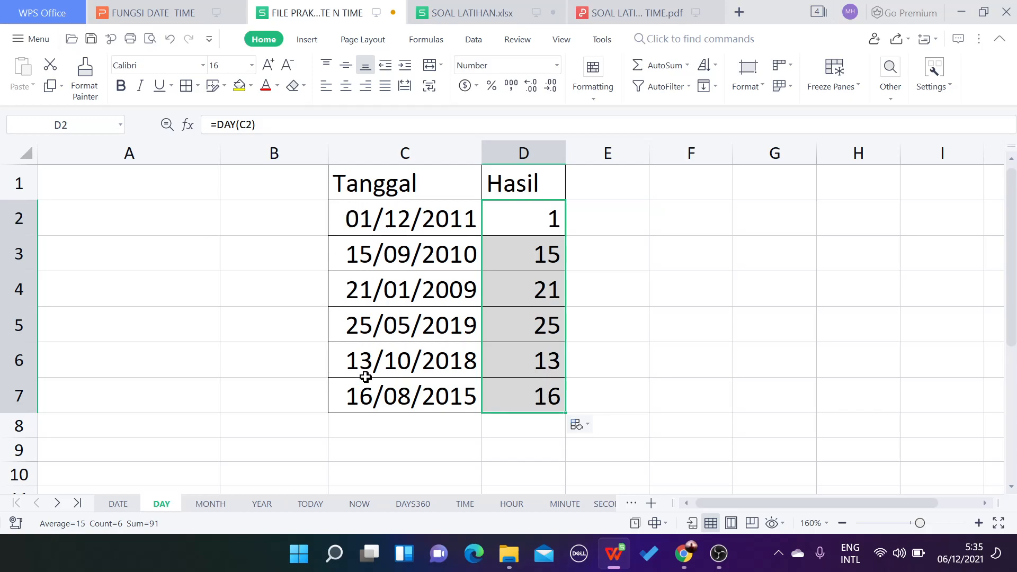
Clear the existing results in D2:D4 of the MONTH sheet.
{"action": "left_click", "coordinate": [211, 503]}
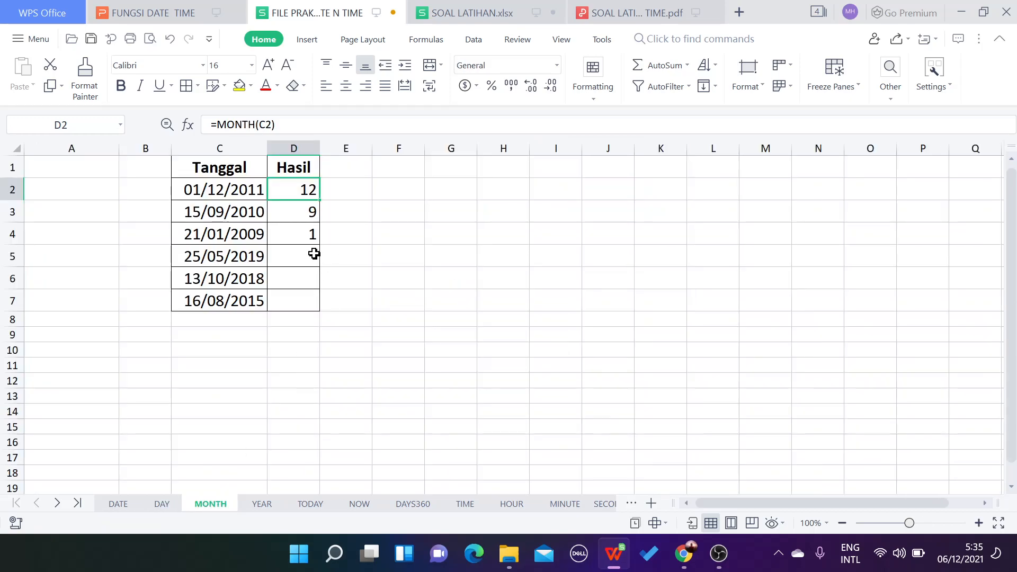
{"action": "scroll", "coordinate": [301, 277], "scroll_direction": "up", "scroll_amount": 6}
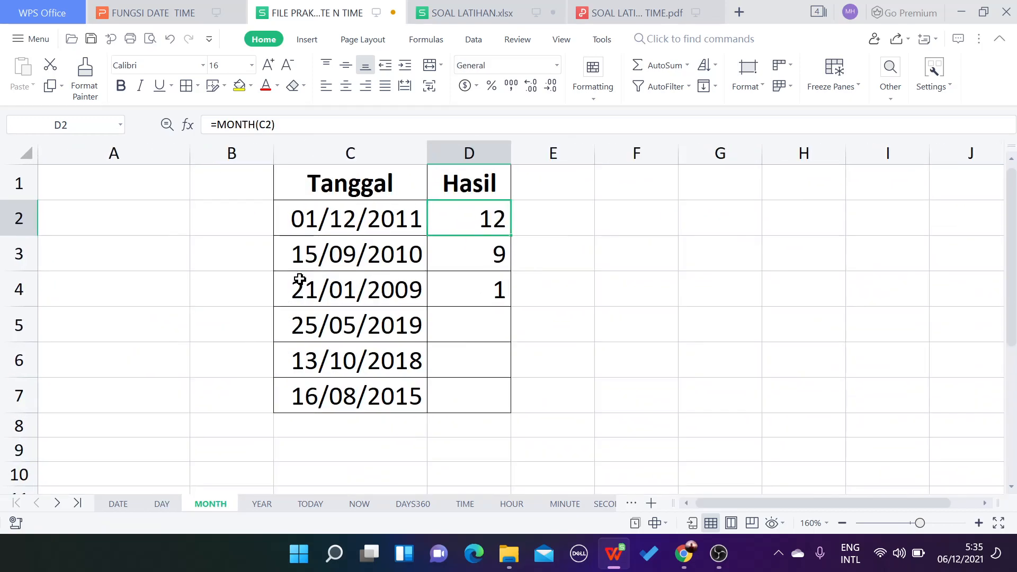
{"action": "left_click_drag", "start_coordinate": [475, 220], "coordinate": [488, 283]}
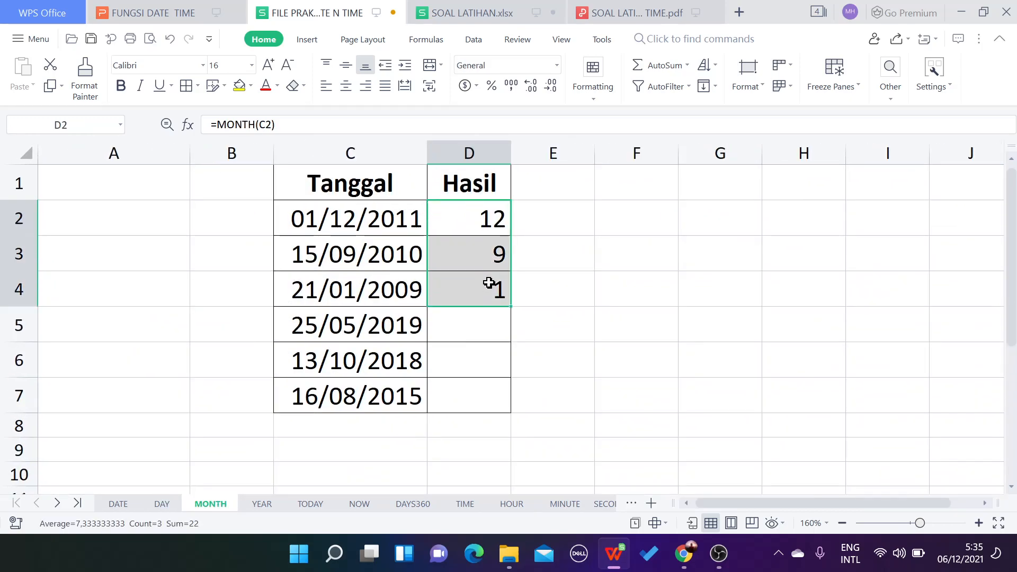
{"action": "key", "text": "Delete"}
Enter =MONTH(C2) in cell D2 of the MONTH sheet and fill it down to D7.
{"action": "left_click", "coordinate": [472, 221]}
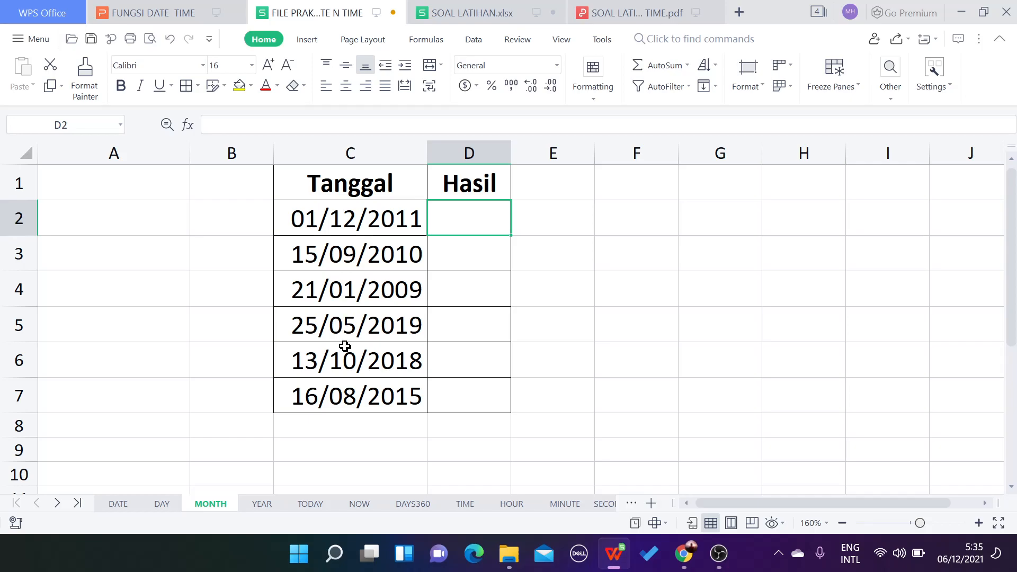
{"action": "type", "text": "="}
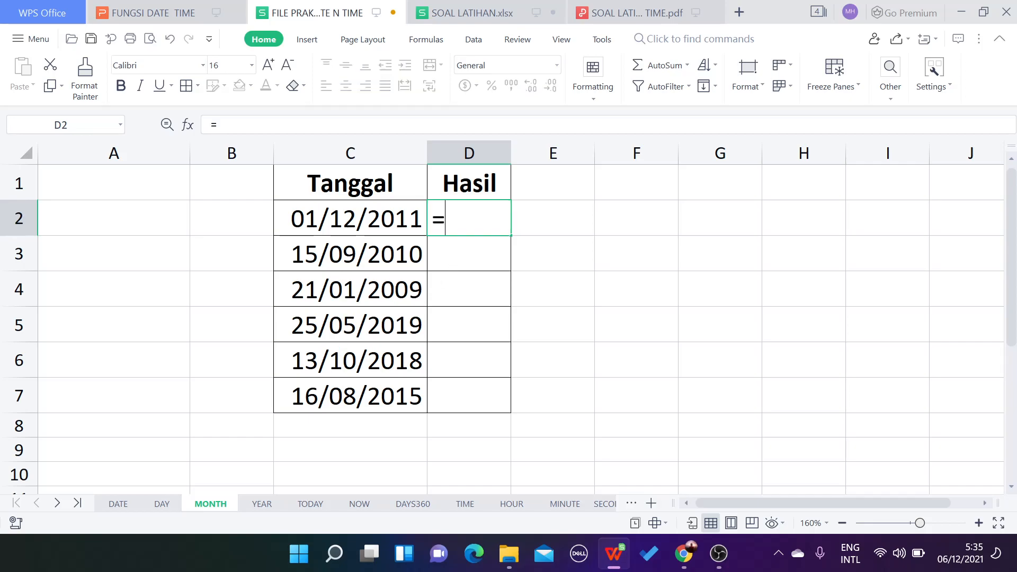
{"action": "type", "text": "MON"}
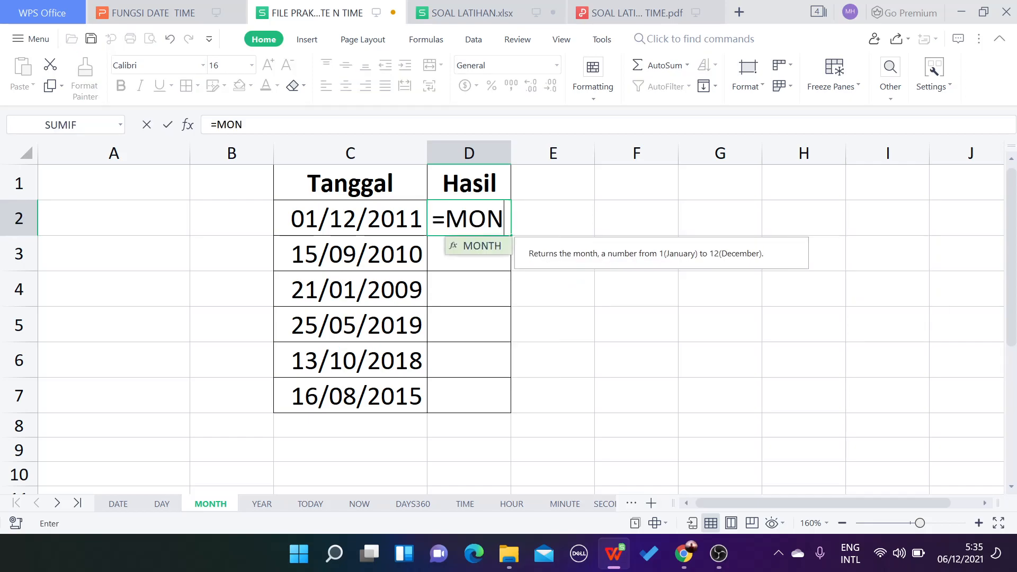
{"action": "key", "text": "Tab"}
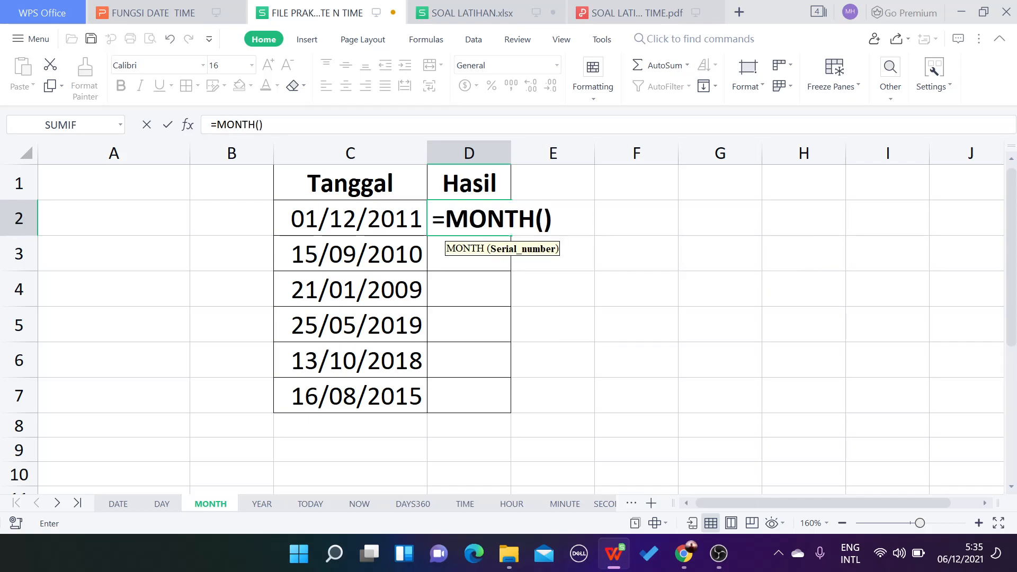
{"action": "left_click", "coordinate": [340, 214]}
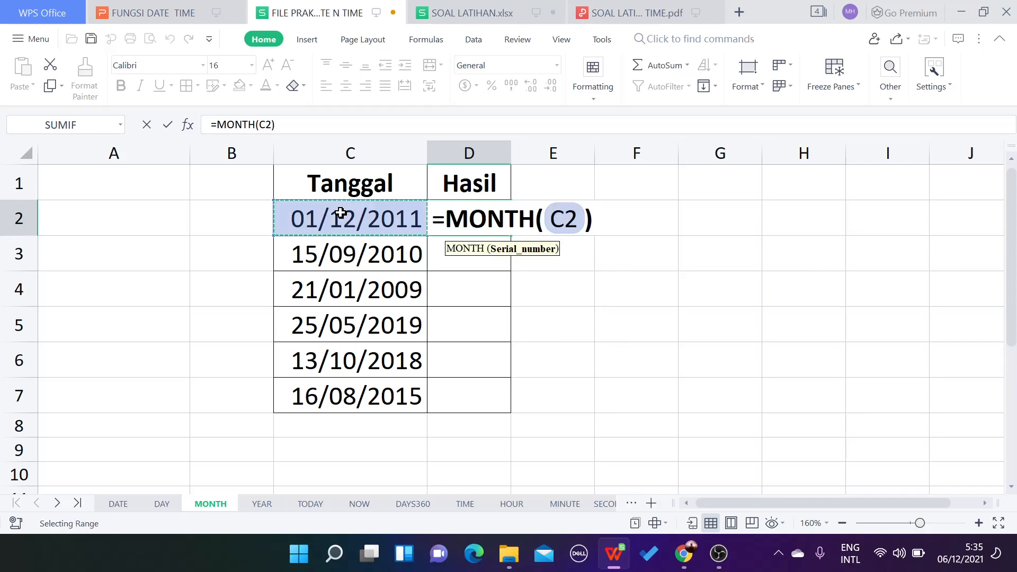
{"action": "key", "text": "Return"}
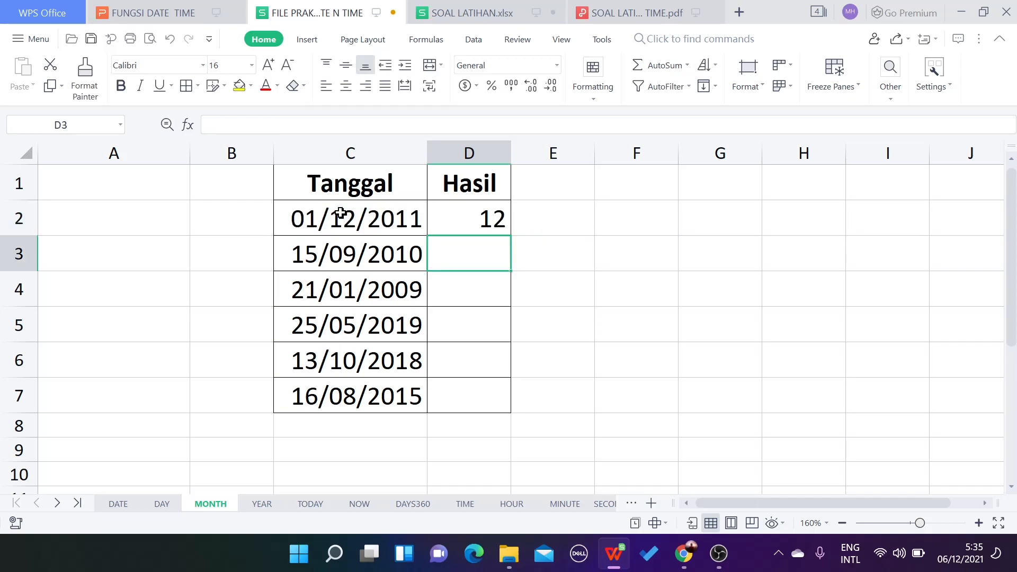
{"action": "left_click", "coordinate": [440, 209]}
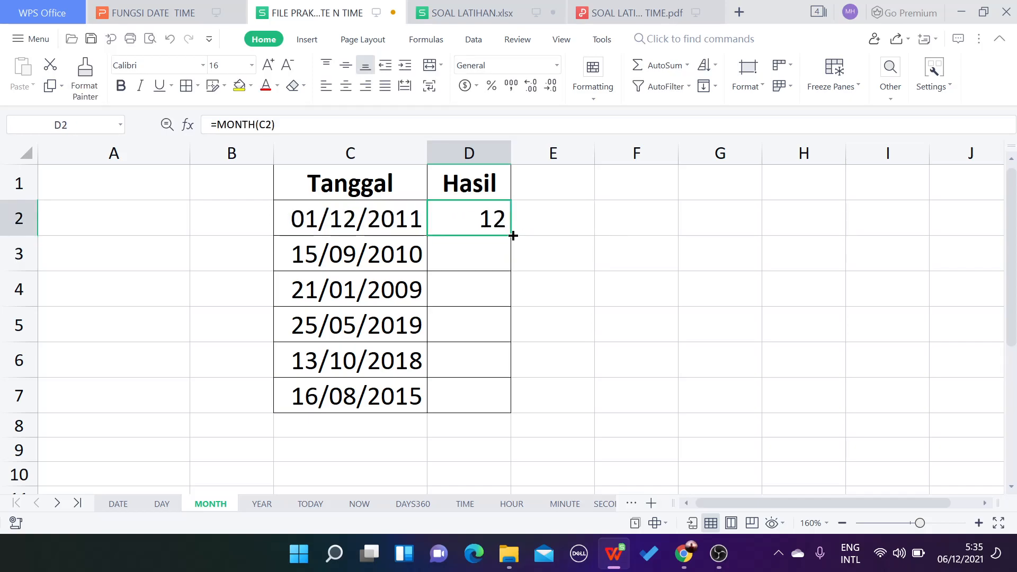
{"action": "left_click_drag", "start_coordinate": [511, 234], "coordinate": [496, 404]}
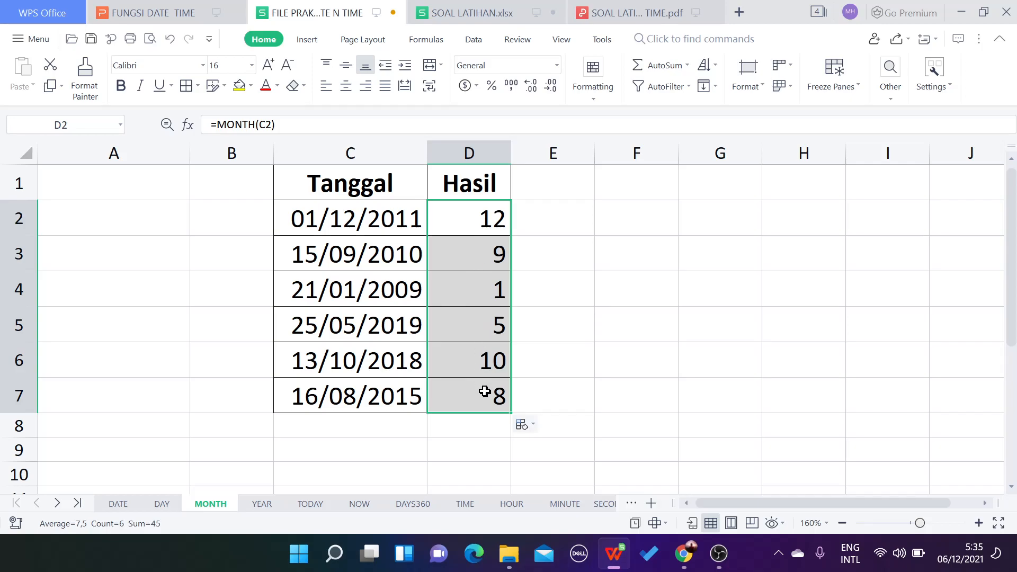
Clear the existing results in D2:D4 of the YEAR sheet.
{"action": "left_click", "coordinate": [261, 503]}
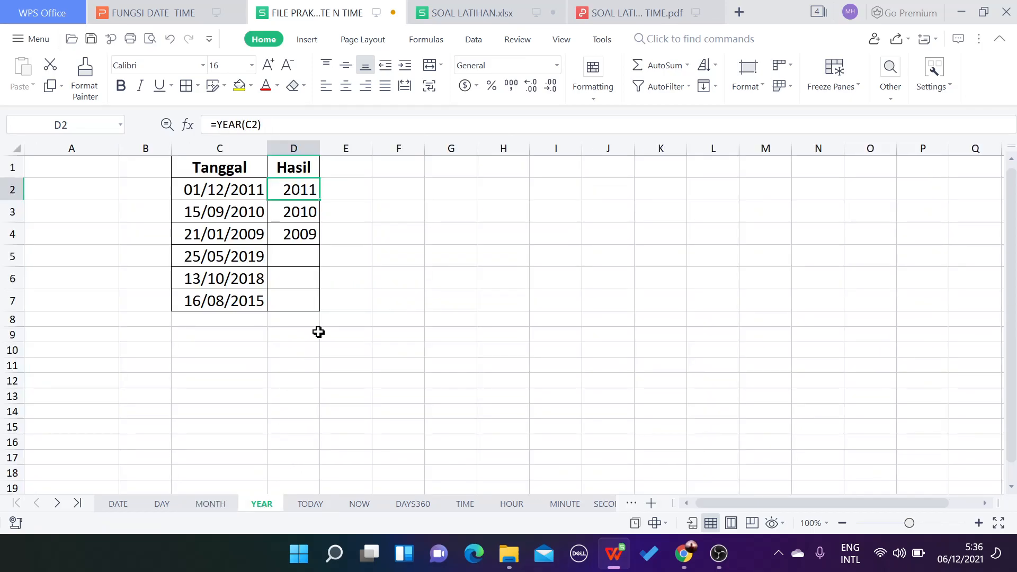
{"action": "scroll", "coordinate": [303, 310], "scroll_direction": "up", "scroll_amount": 1, "text": "ctrl"}
{"action": "scroll", "coordinate": [303, 310], "scroll_direction": "up", "scroll_amount": 4, "text": "ctrl"}
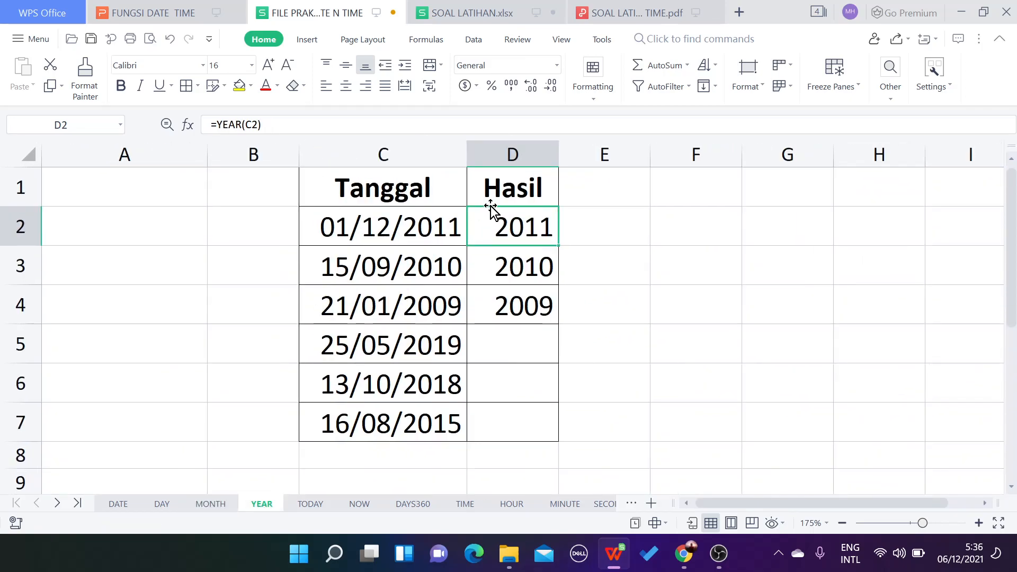
{"action": "left_click_drag", "start_coordinate": [510, 211], "coordinate": [496, 311]}
{"action": "key", "text": "Delete"}
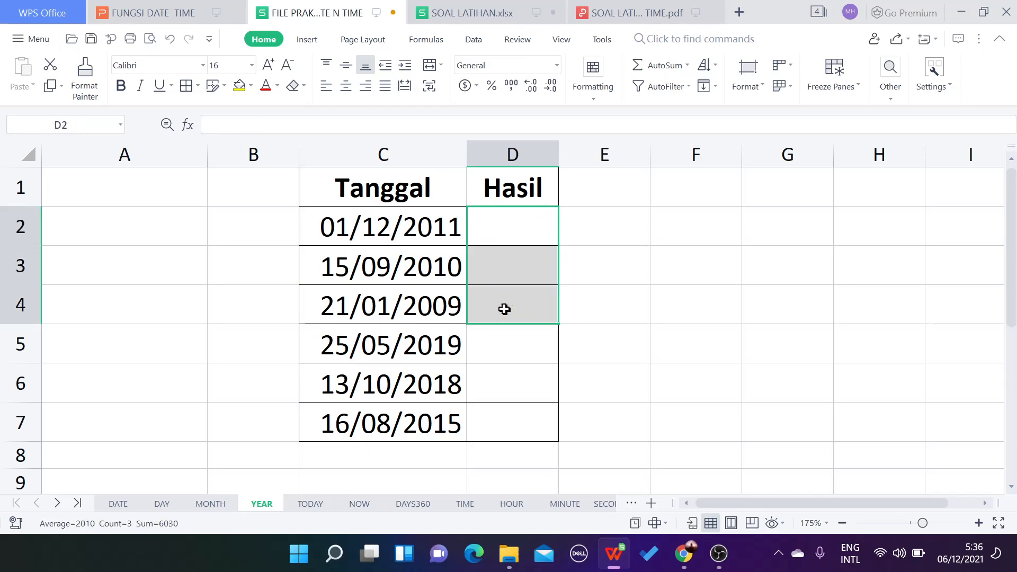
Enter =YEAR(C2) in cell D2 of the YEAR sheet and fill it down to D7.
{"action": "left_click", "coordinate": [528, 216]}
{"action": "type", "text": "="}
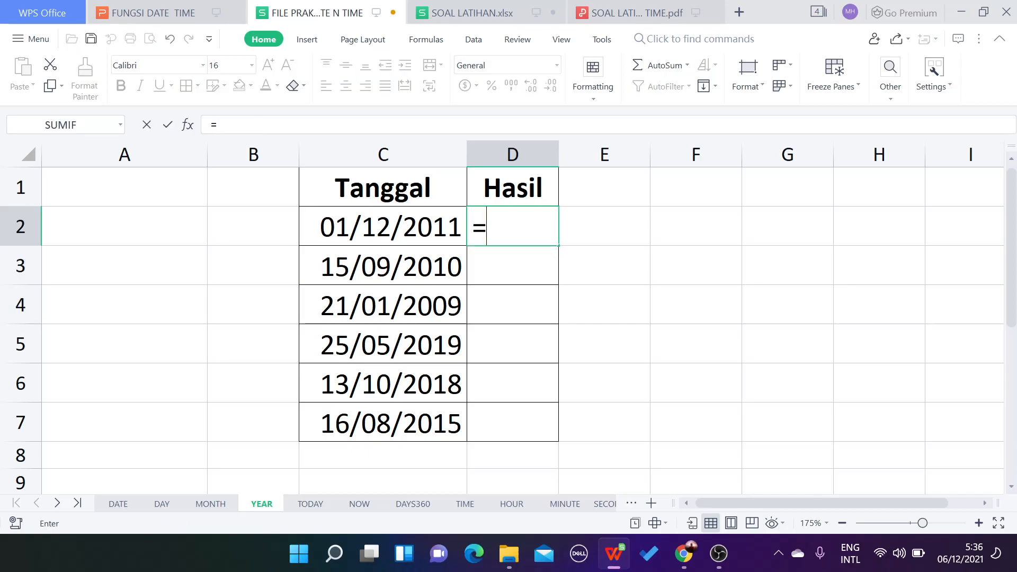
{"action": "type", "text": "YEAR"}
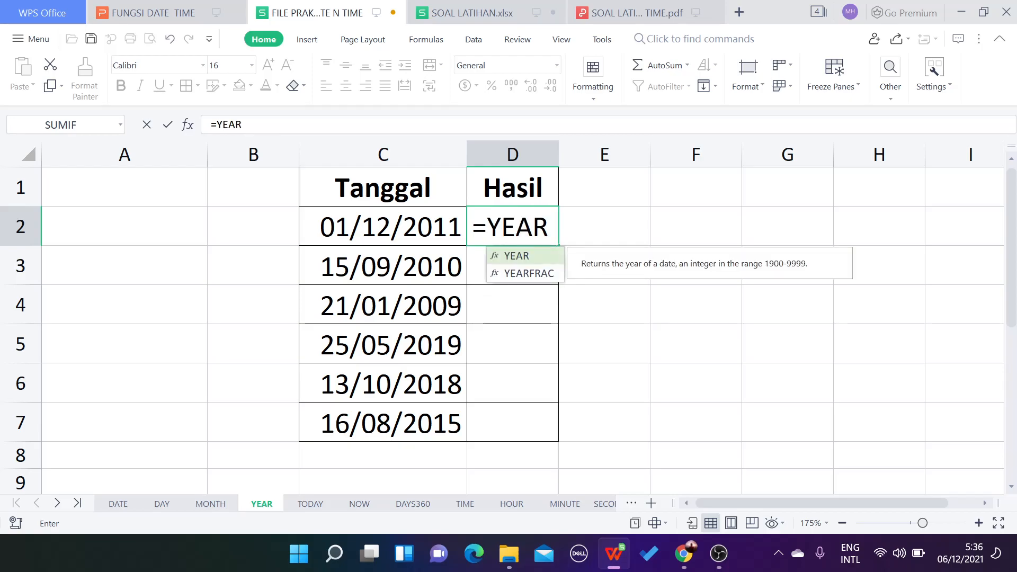
{"action": "key", "text": "Tab"}
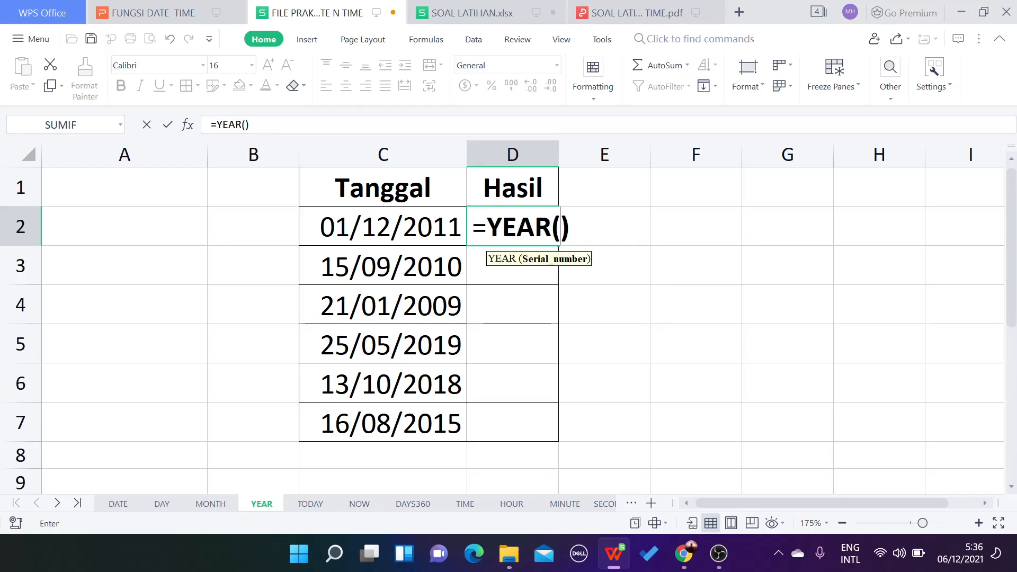
{"action": "left_click", "coordinate": [395, 237]}
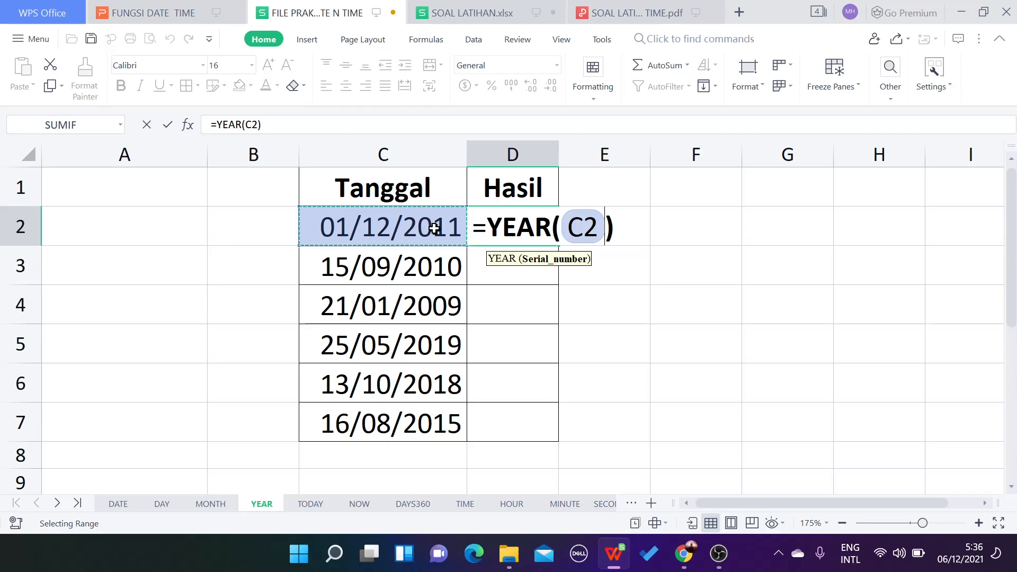
{"action": "key", "text": "Return"}
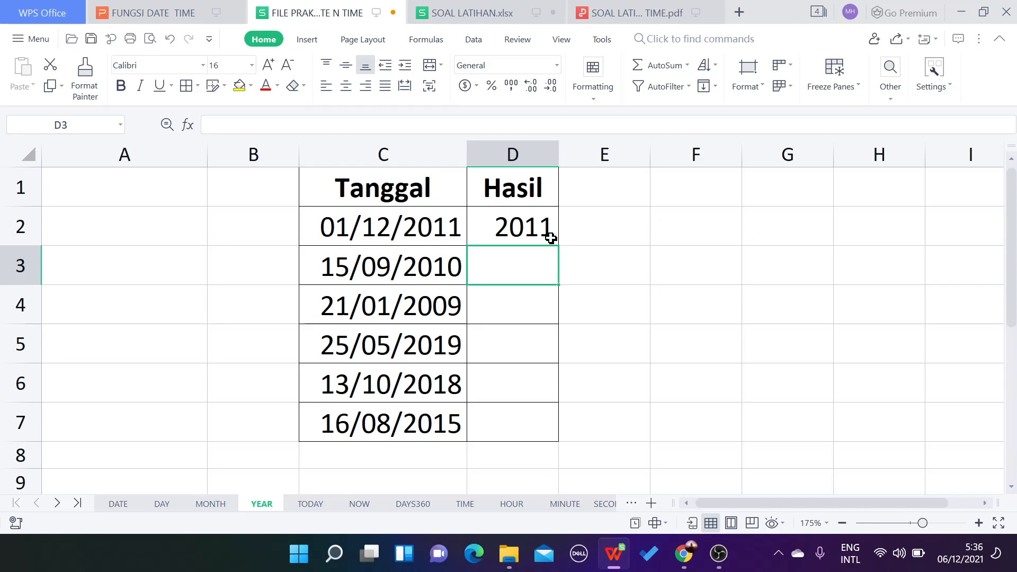
{"action": "left_click", "coordinate": [551, 235]}
{"action": "left_click_drag", "start_coordinate": [559, 245], "coordinate": [551, 435]}
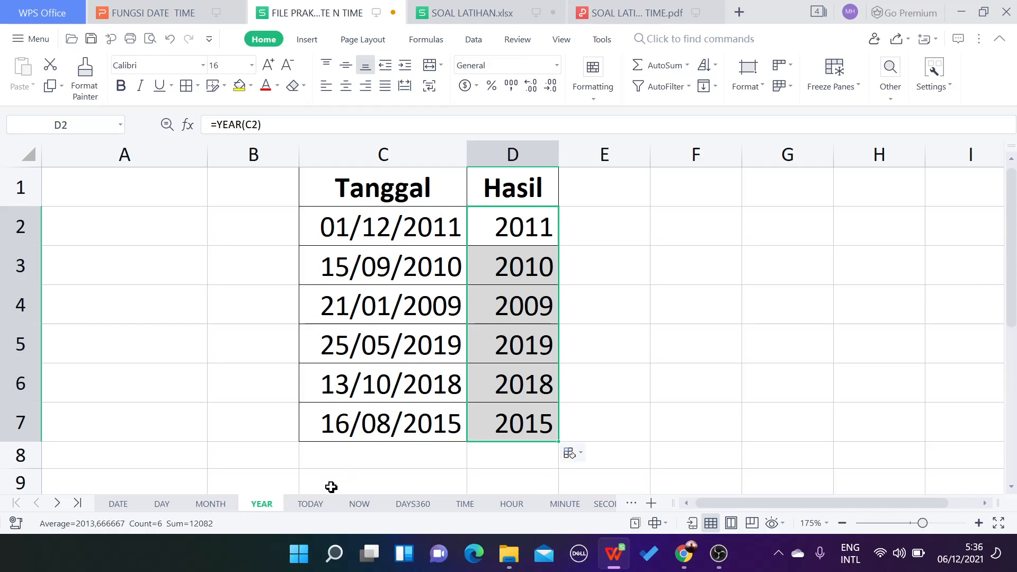
Enter =TODAY() in cell D3 of the TODAY sheet.
{"action": "left_click", "coordinate": [313, 504]}
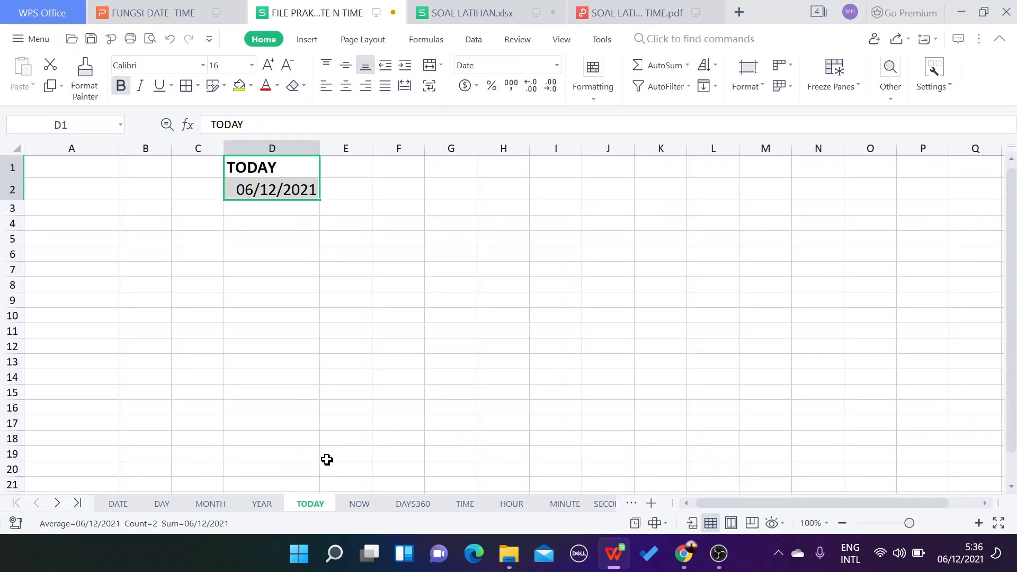
{"action": "scroll", "coordinate": [324, 313], "scroll_direction": "up", "scroll_amount": 6, "text": "ctrl"}
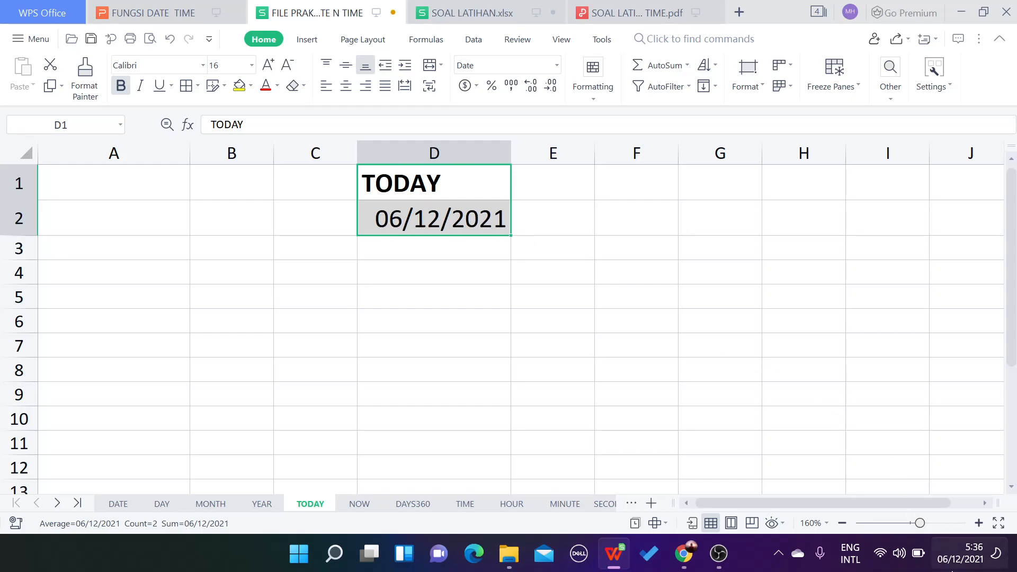
{"action": "mouse_move", "coordinate": [961, 566]}
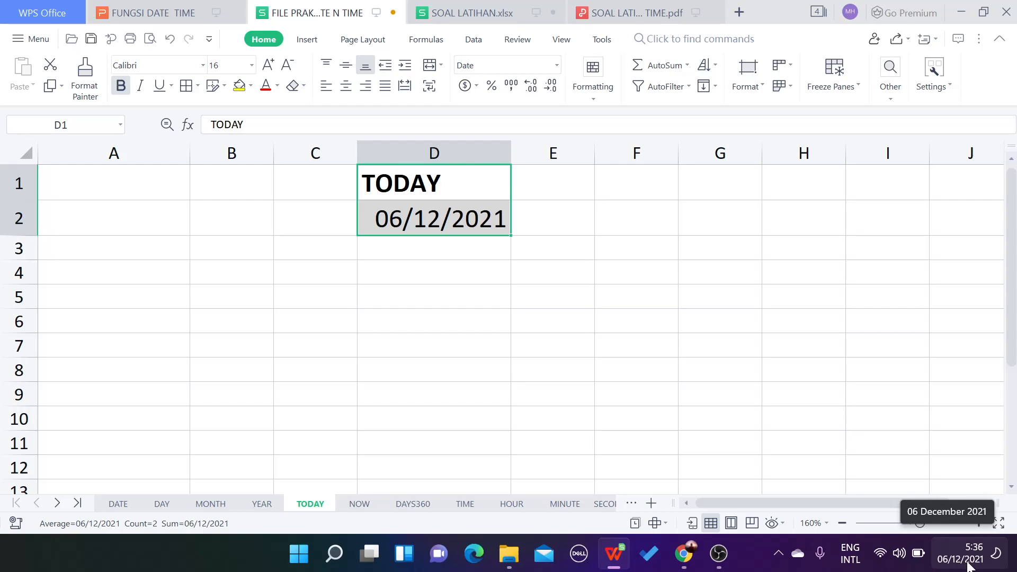
{"action": "left_click", "coordinate": [409, 257]}
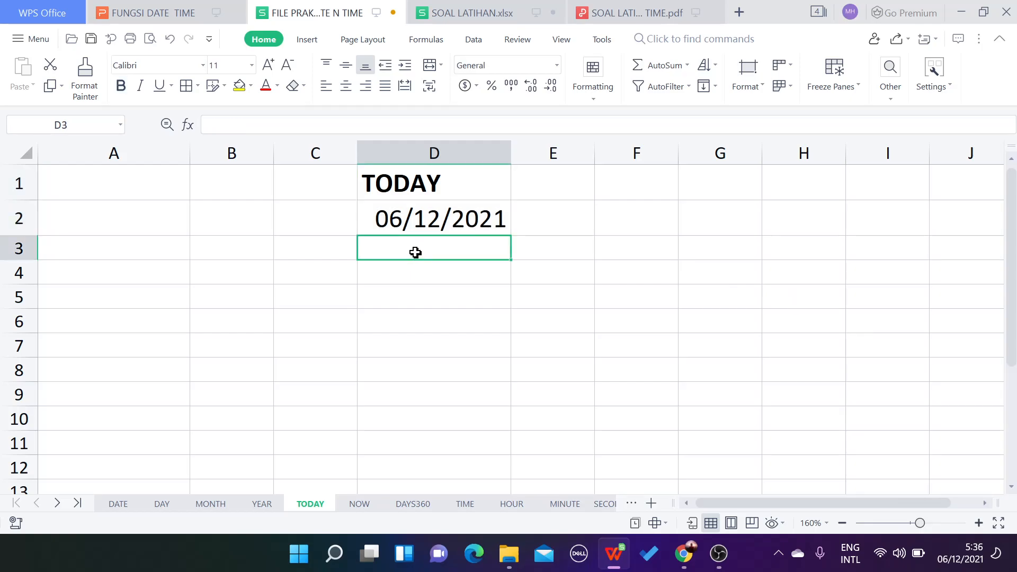
{"action": "left_click", "coordinate": [420, 221]}
{"action": "left_click", "coordinate": [418, 250]}
{"action": "type", "text": "="}
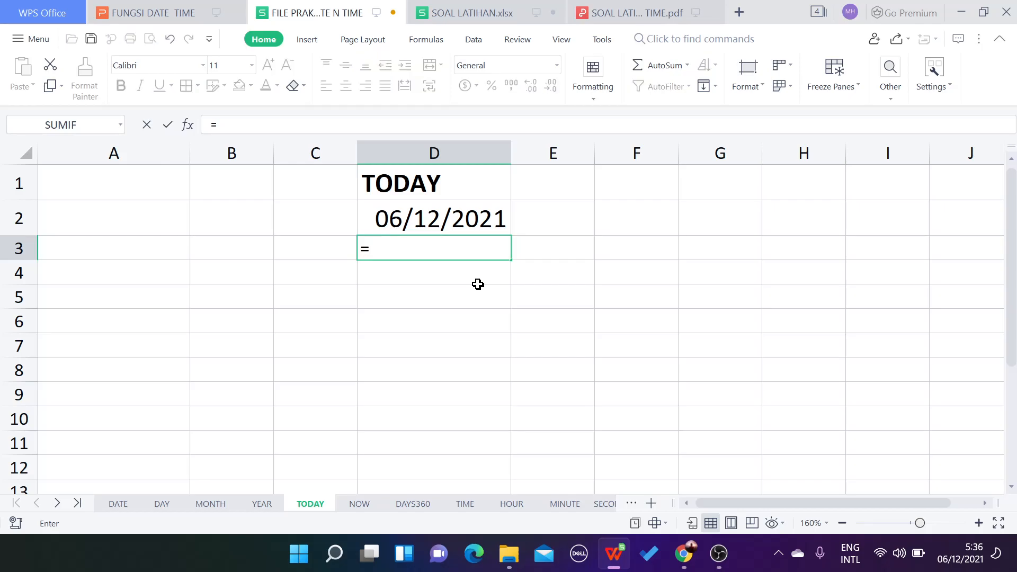
{"action": "type", "text": "TODAY"}
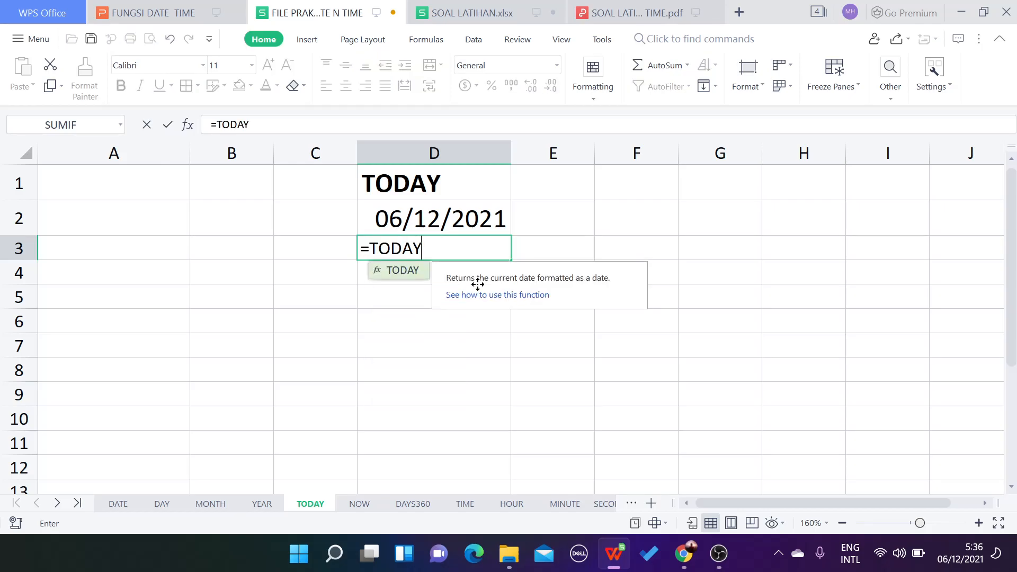
{"action": "type", "text": "()"}
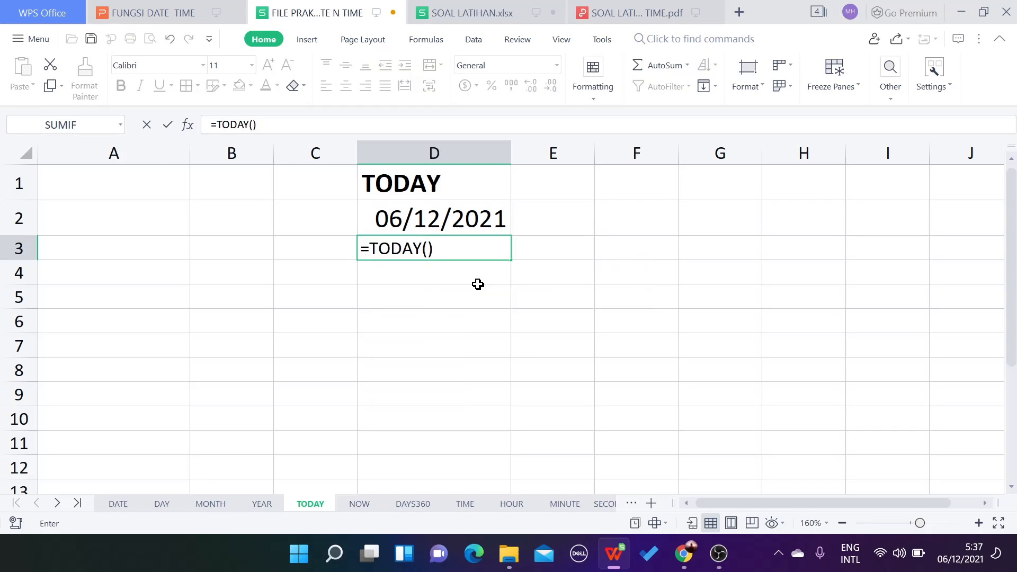
{"action": "key", "text": "Return"}
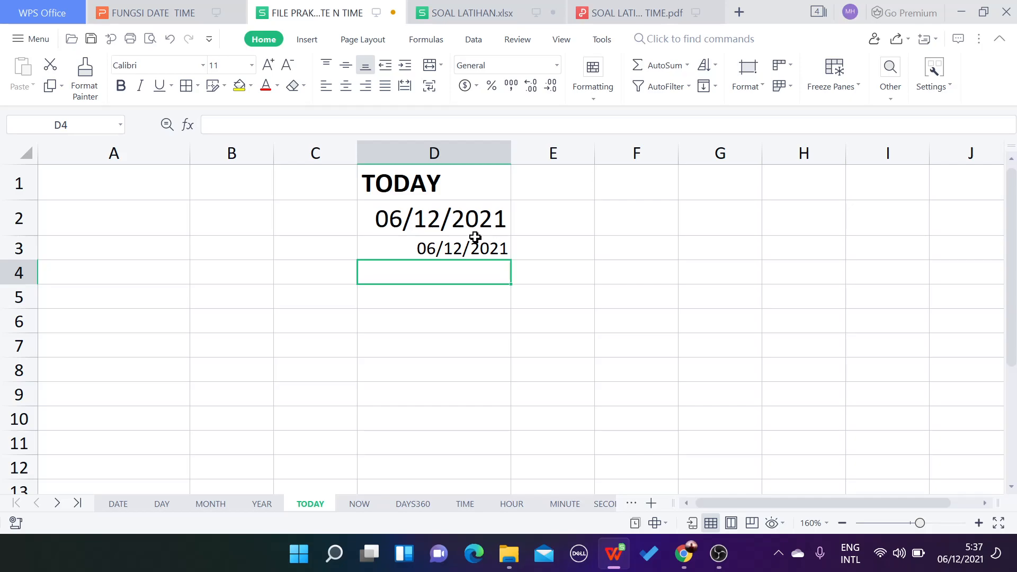
Format cell B4 of the NOW sheet with the Arial Black font at size 12.
{"action": "left_click", "coordinate": [358, 505]}
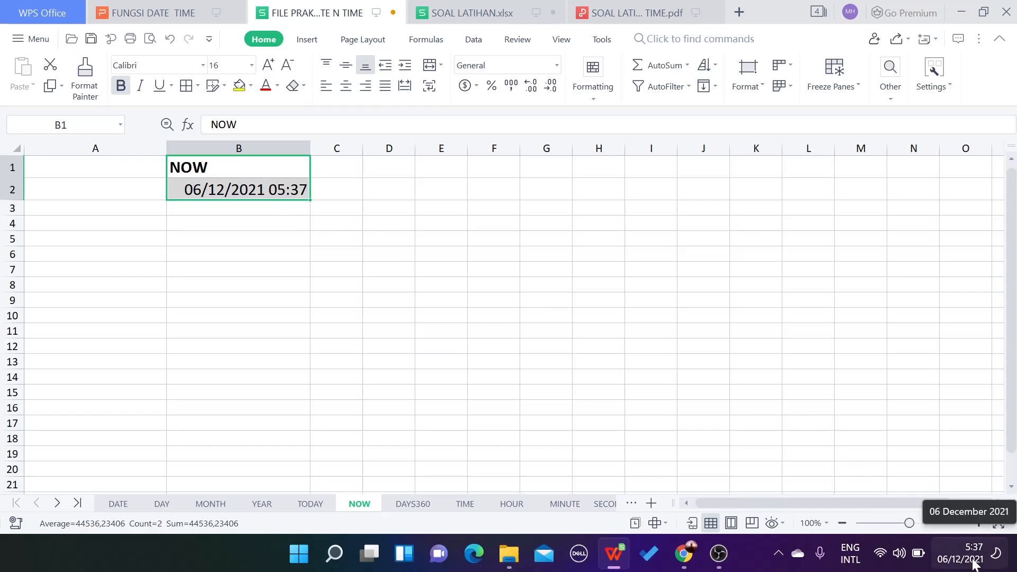
{"action": "scroll", "coordinate": [389, 342], "scroll_direction": "up", "scroll_amount": 1}
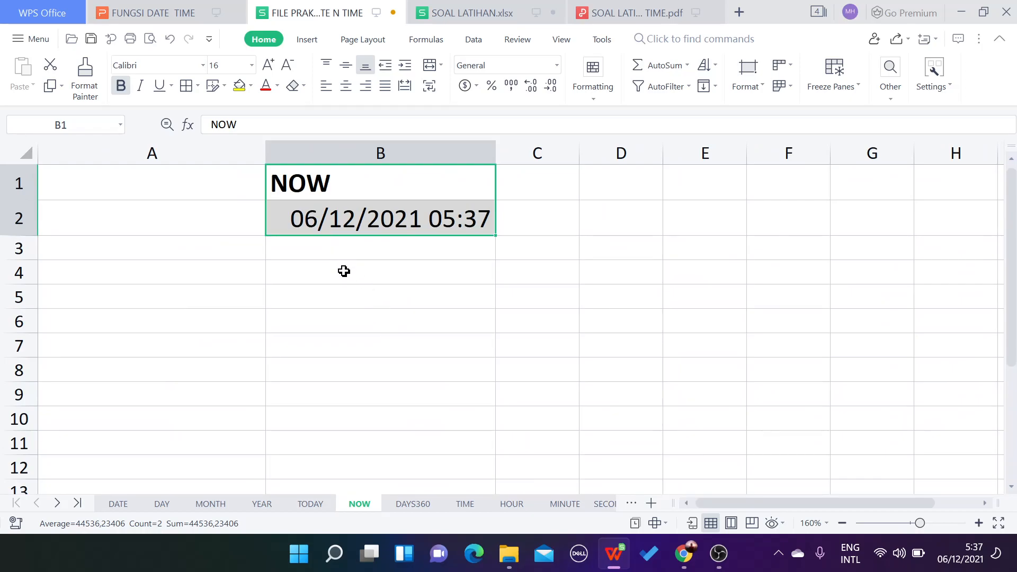
{"action": "left_click", "coordinate": [337, 278]}
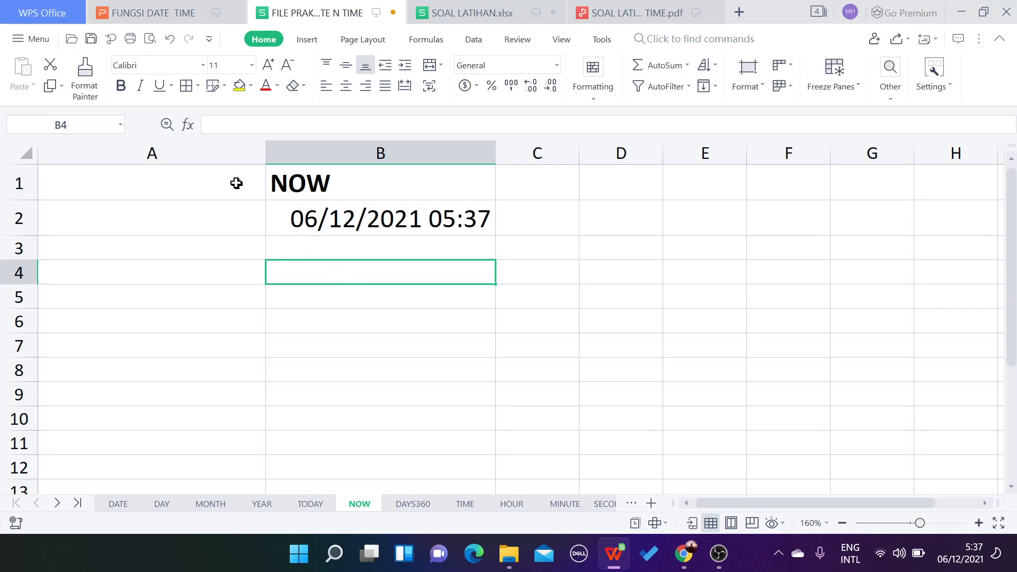
{"action": "left_click", "coordinate": [204, 66]}
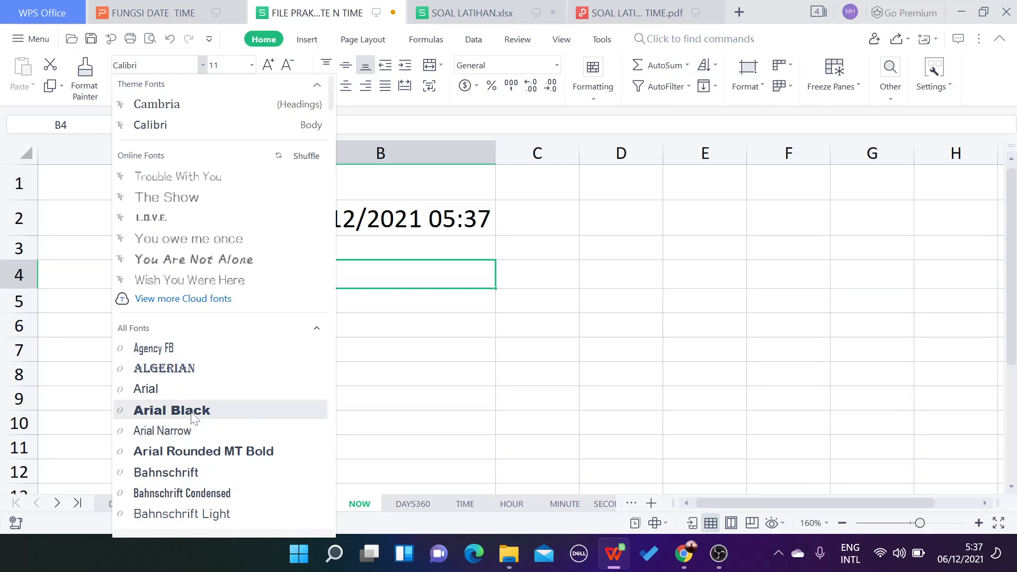
{"action": "left_click", "coordinate": [194, 419]}
{"action": "left_click", "coordinate": [269, 66]}
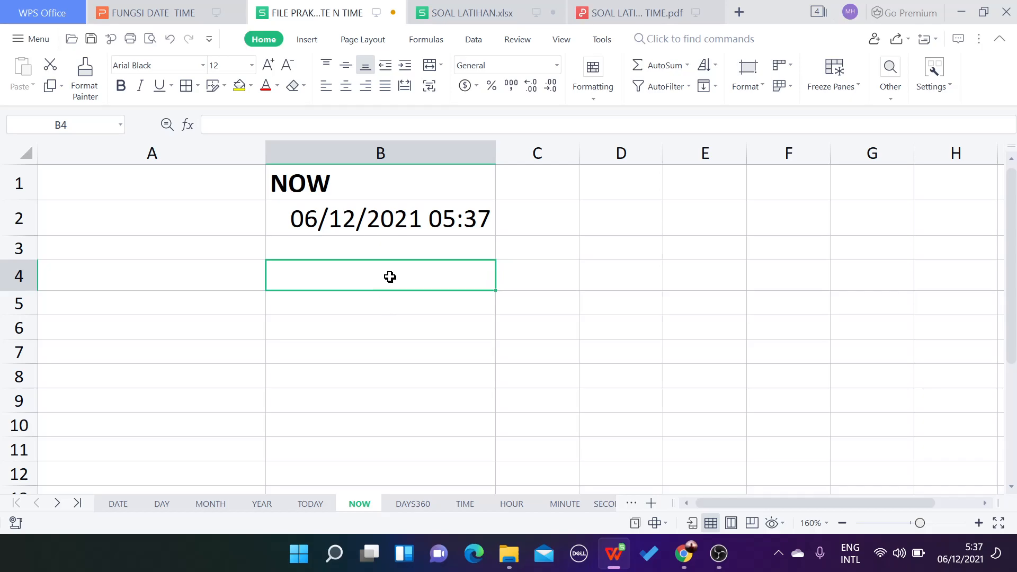
Enter =NOW() in cell B4 of the NOW sheet.
{"action": "type", "text": "=NOW"}
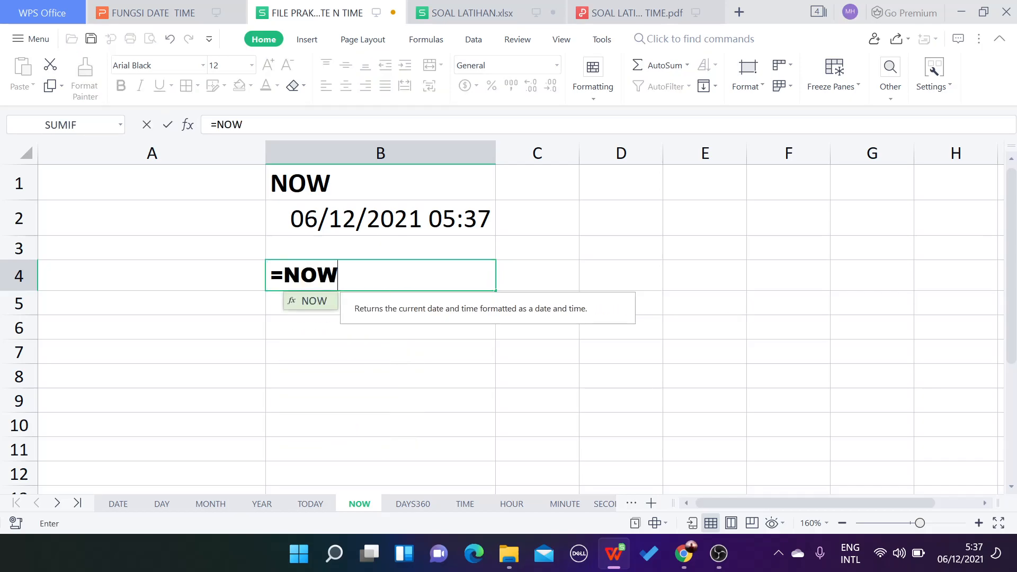
{"action": "type", "text": ")"}
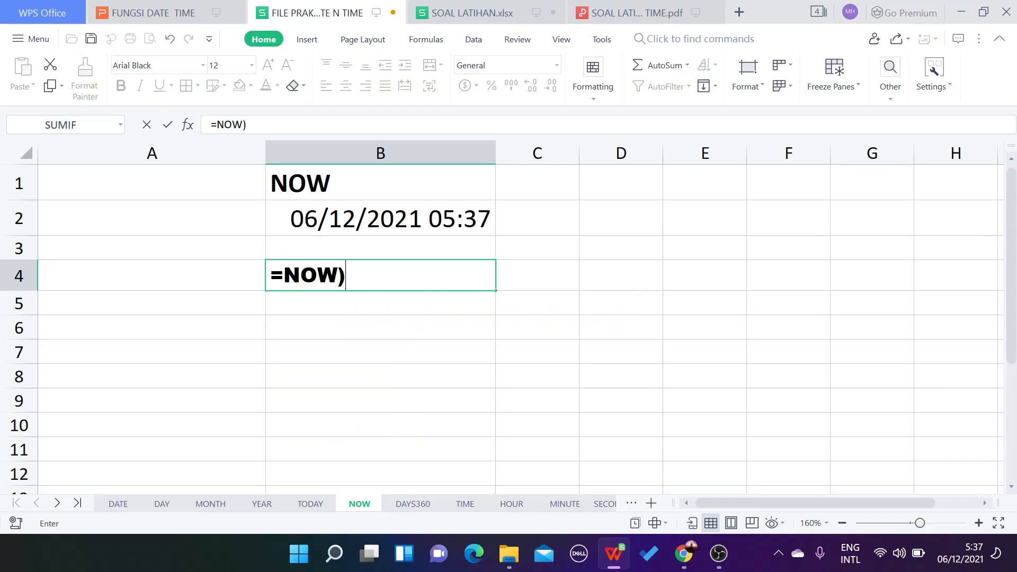
{"action": "key", "text": "BackSpace"}
{"action": "type", "text": "()"}
{"action": "key", "text": "Return"}
{"action": "left_click", "coordinate": [389, 276]}
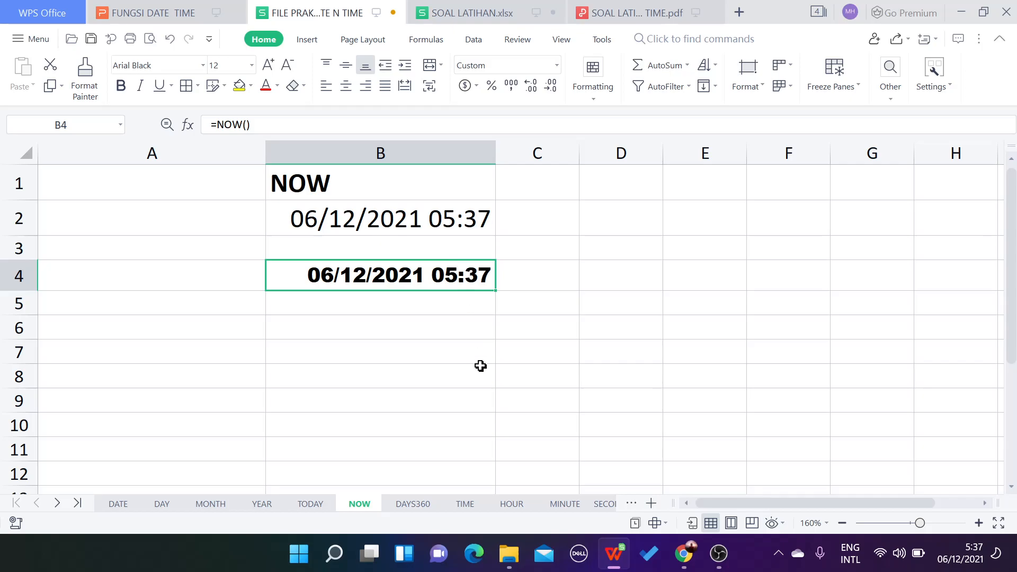
Check the existing formula in merged cell B3 of the DAYS360 sheet and clear it.
{"action": "left_click", "coordinate": [414, 503]}
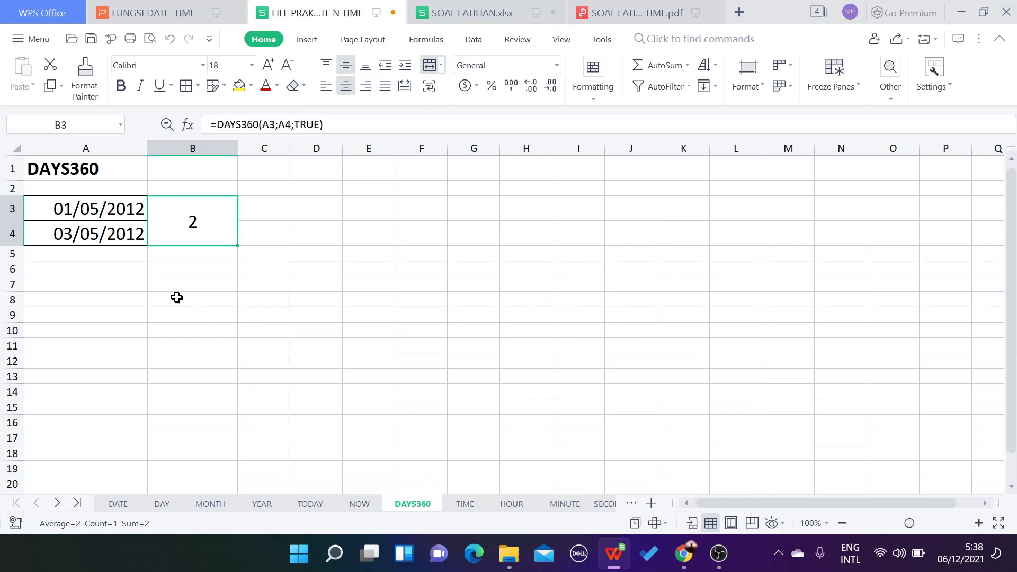
{"action": "scroll", "coordinate": [151, 274], "scroll_direction": "up", "scroll_amount": 6}
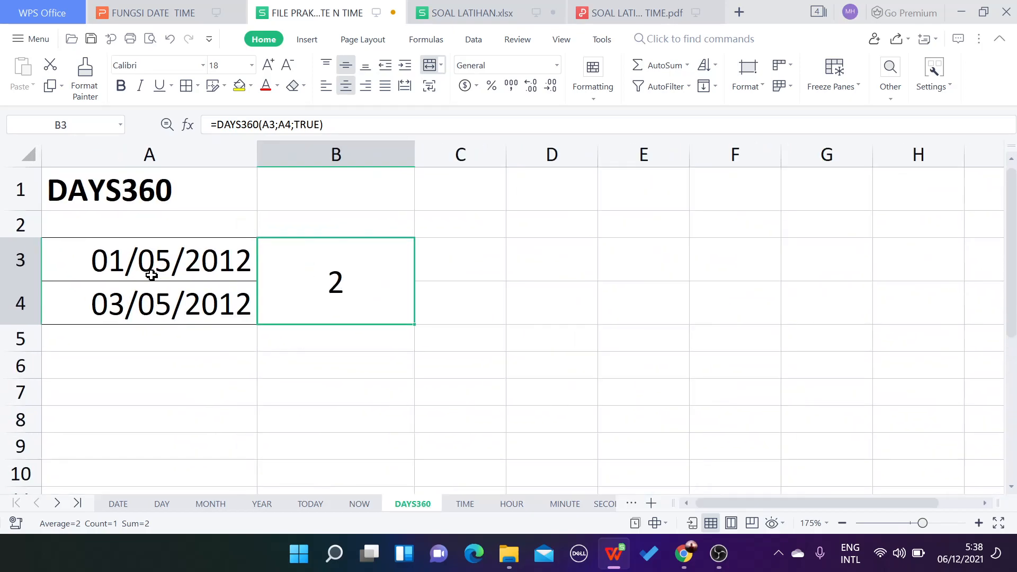
{"action": "scroll", "coordinate": [151, 275], "scroll_direction": "up", "scroll_amount": 1}
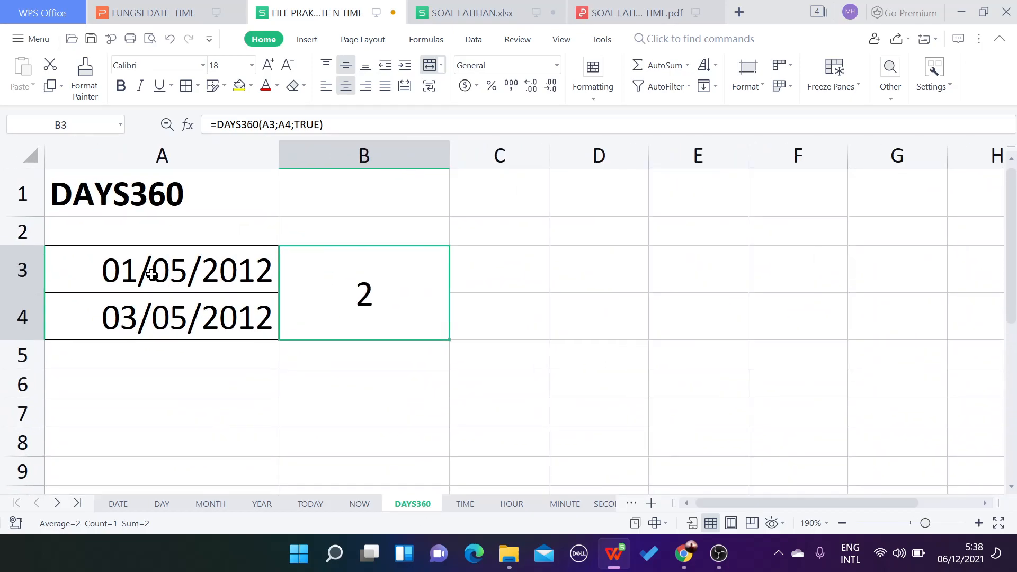
{"action": "double_click", "coordinate": [358, 294]}
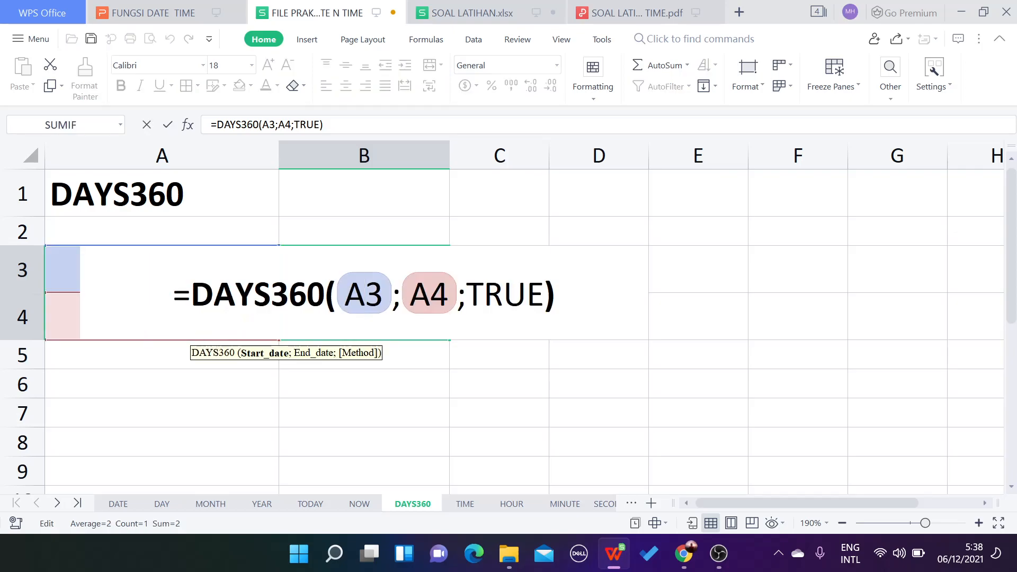
{"action": "key", "text": "Escape"}
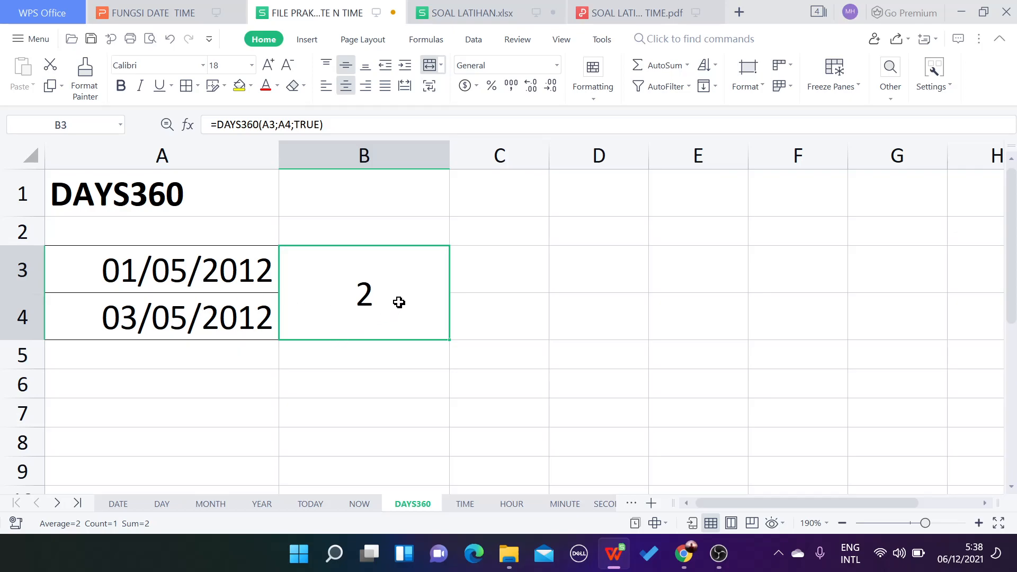
{"action": "key", "text": "Delete"}
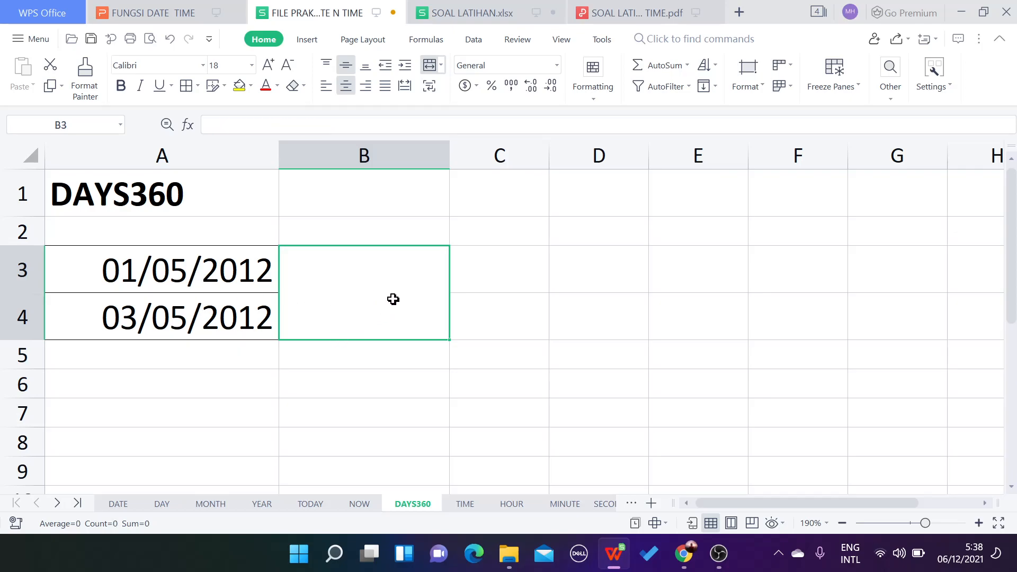
Enter =DAYS360(A3;A4;TRUE()) in merged cell B3 of the DAYS360 sheet.
{"action": "type", "text": "=DAYS"}
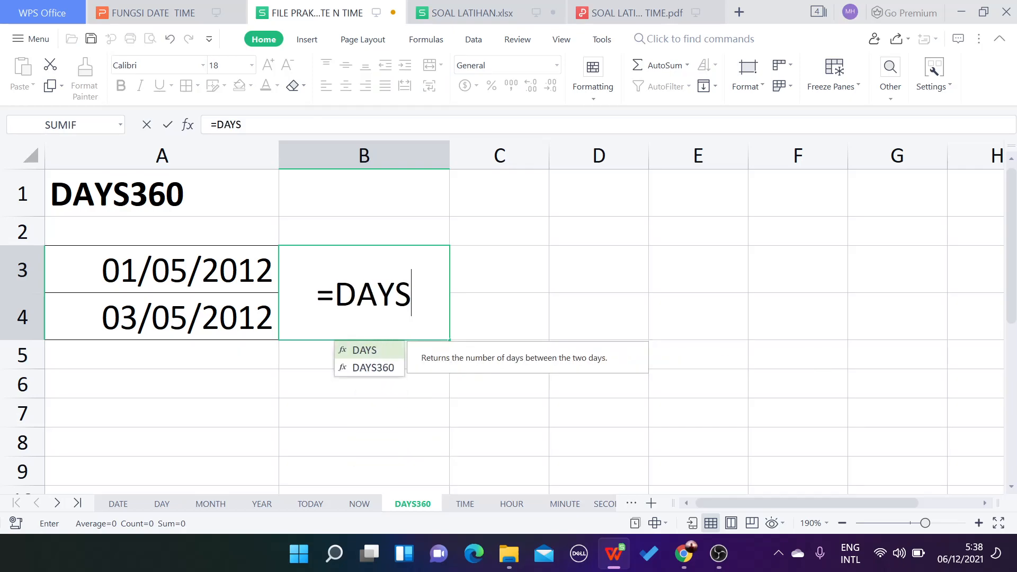
{"action": "key", "text": "Down"}
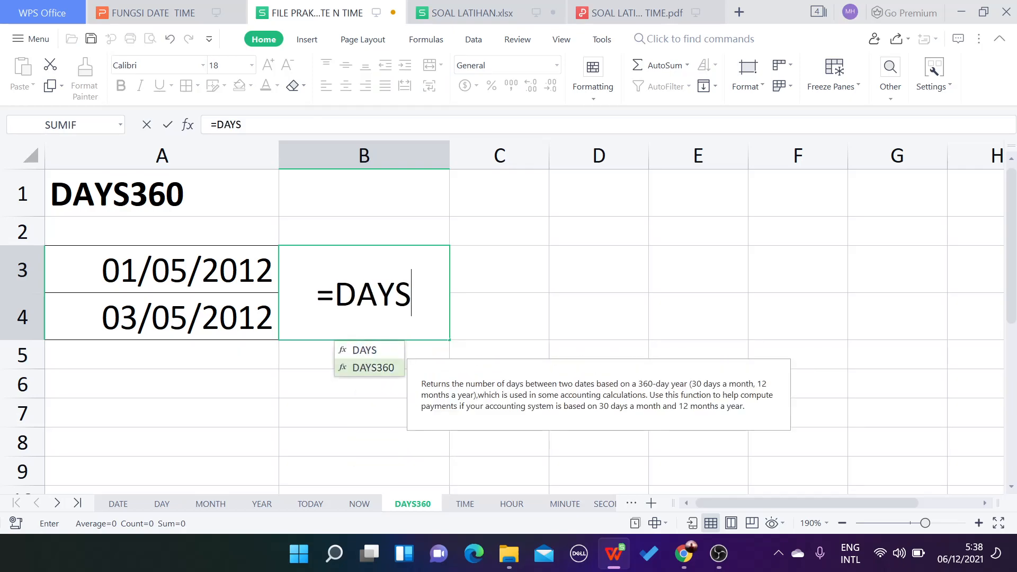
{"action": "key", "text": "Tab"}
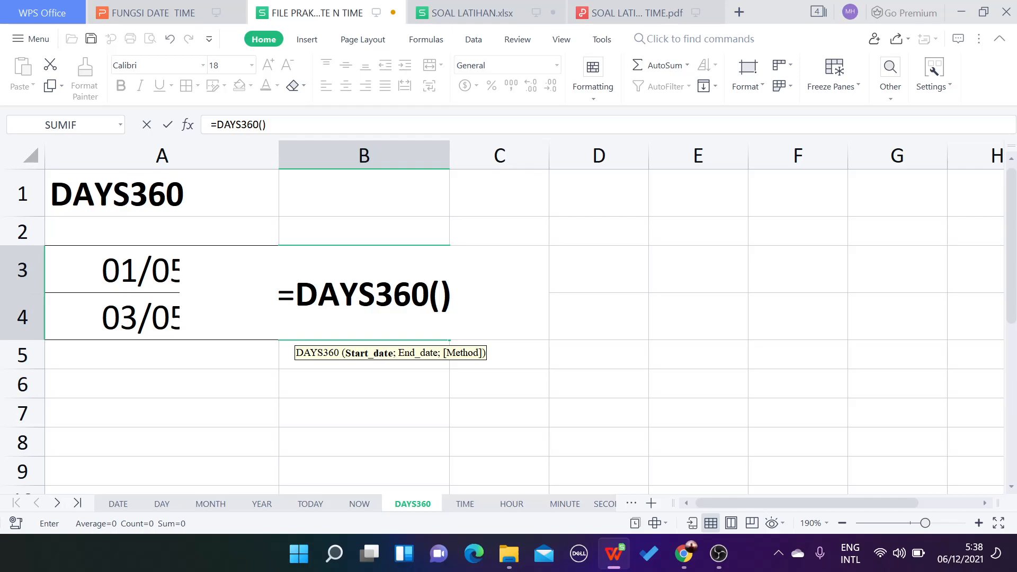
{"action": "left_click", "coordinate": [148, 268]}
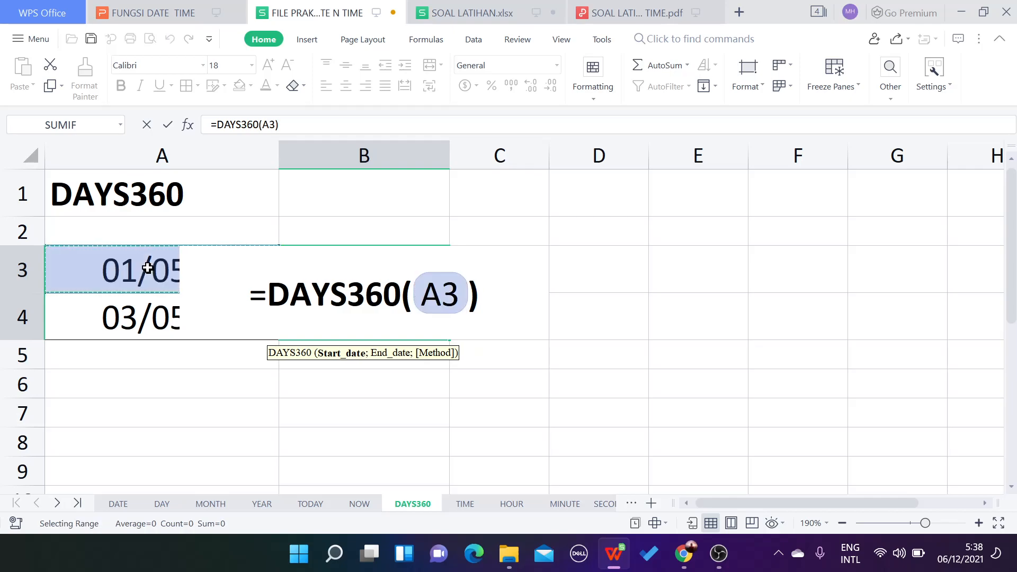
{"action": "type", "text": ";"}
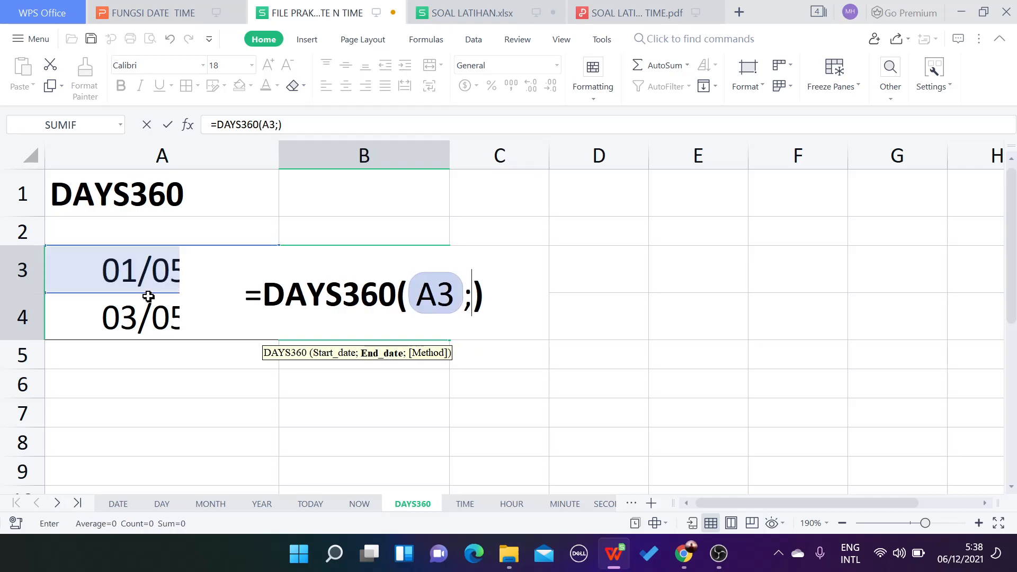
{"action": "left_click", "coordinate": [156, 319]}
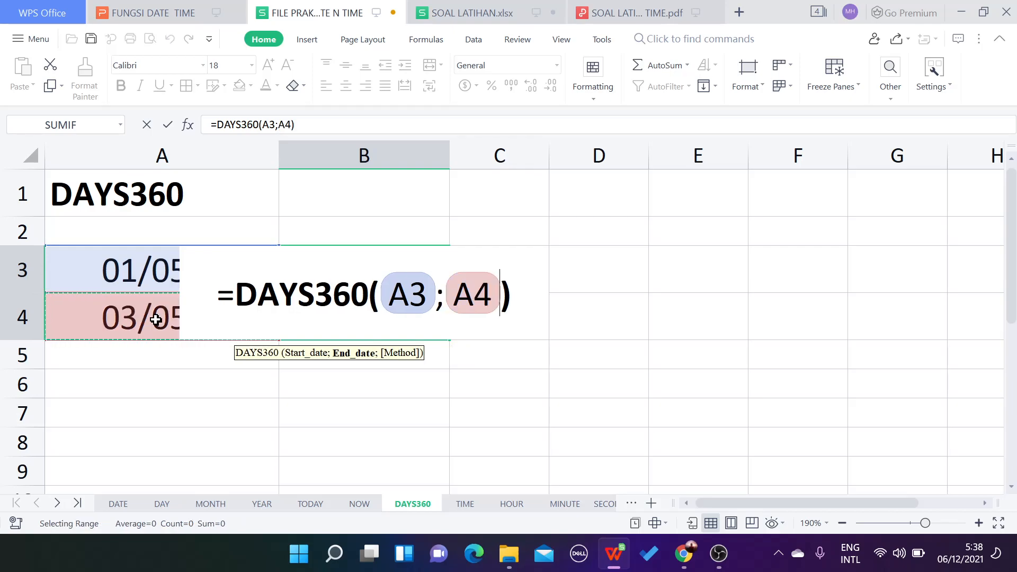
{"action": "type", "text": ";"}
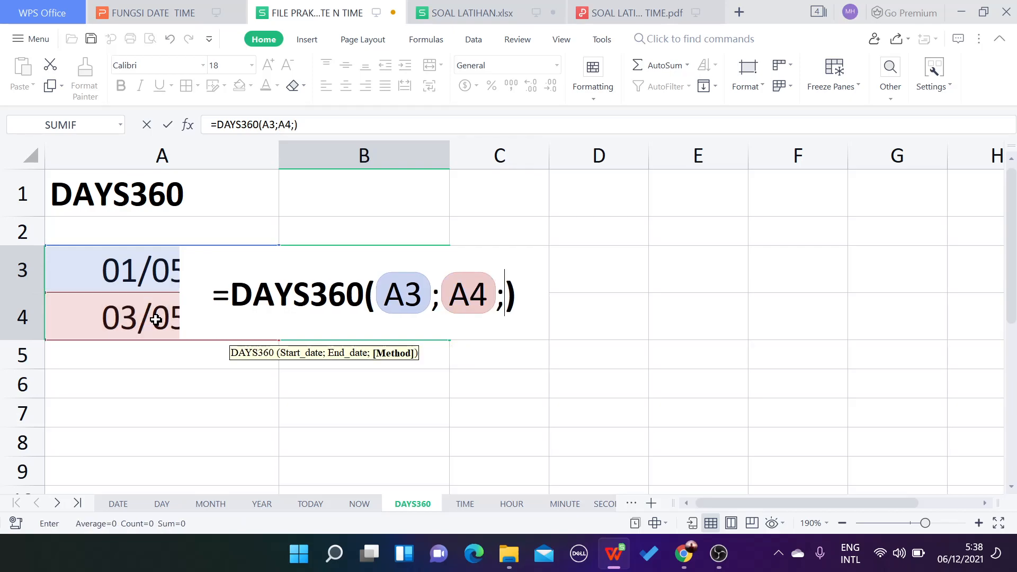
{"action": "type", "text": "TRUE"}
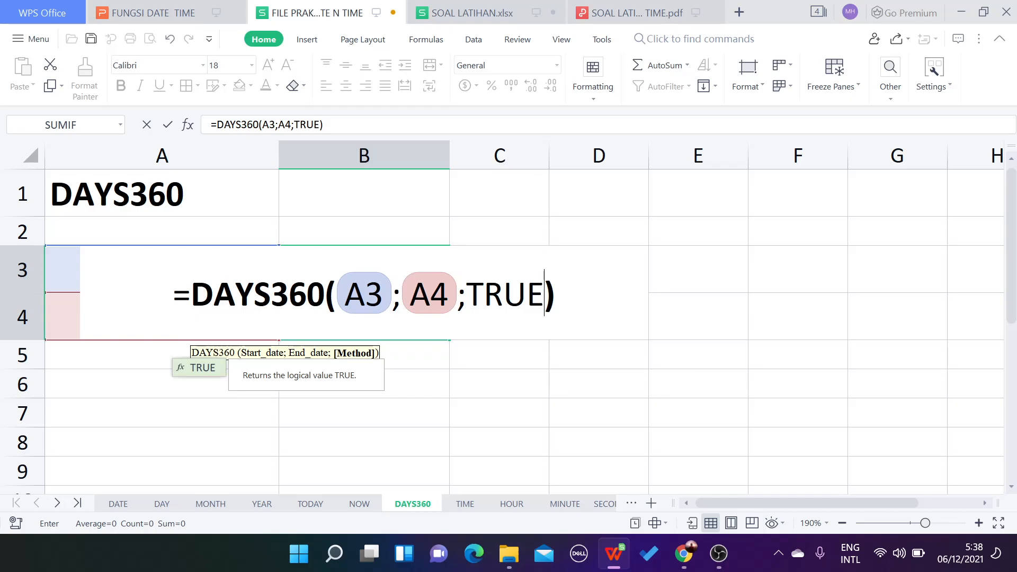
{"action": "type", "text": "("}
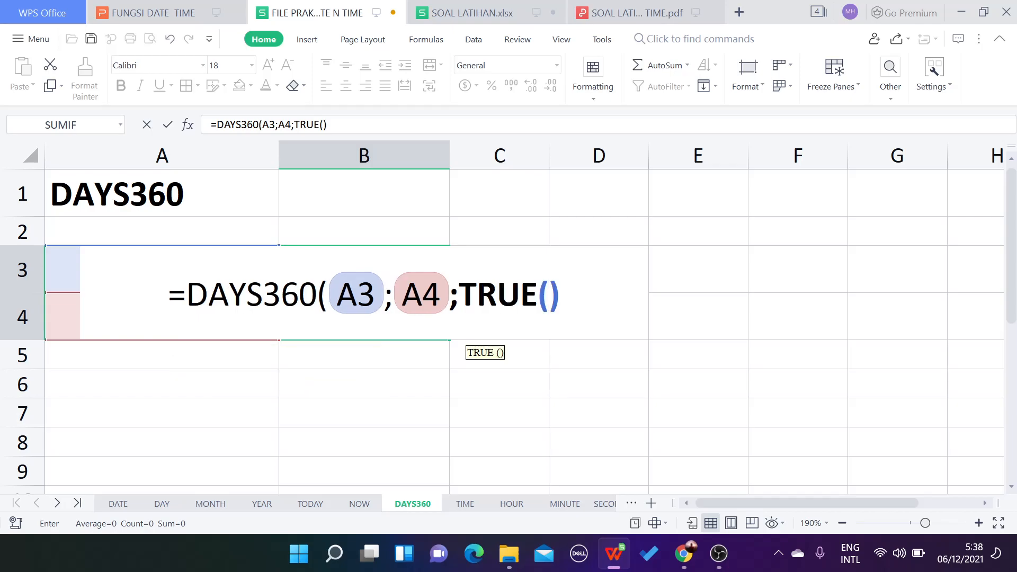
{"action": "key", "text": "Return"}
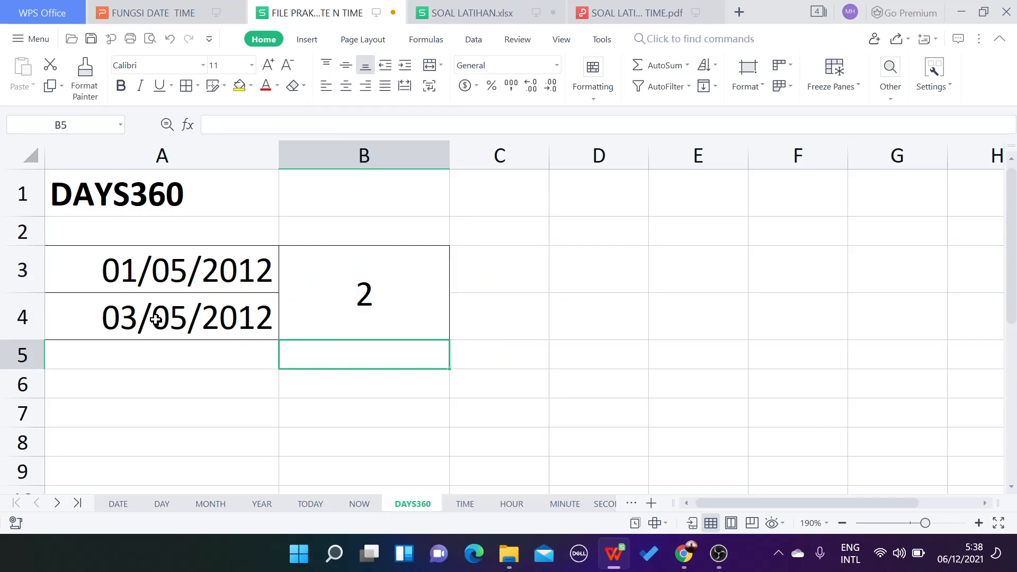
{"action": "left_click", "coordinate": [332, 288]}
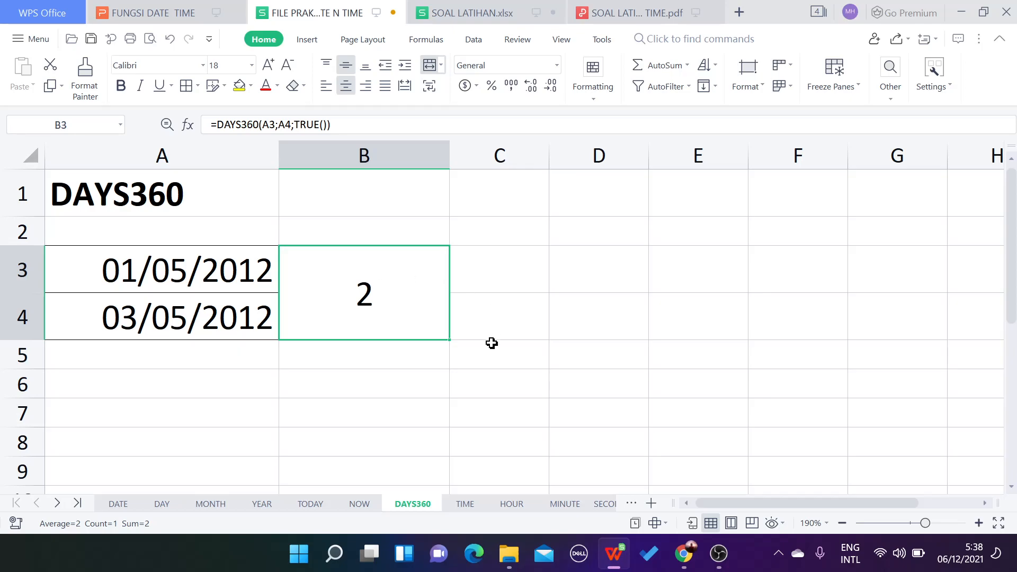
Format cell A3 of the TIME sheet with the Arial Black font at size 18.
{"action": "left_click", "coordinate": [474, 503]}
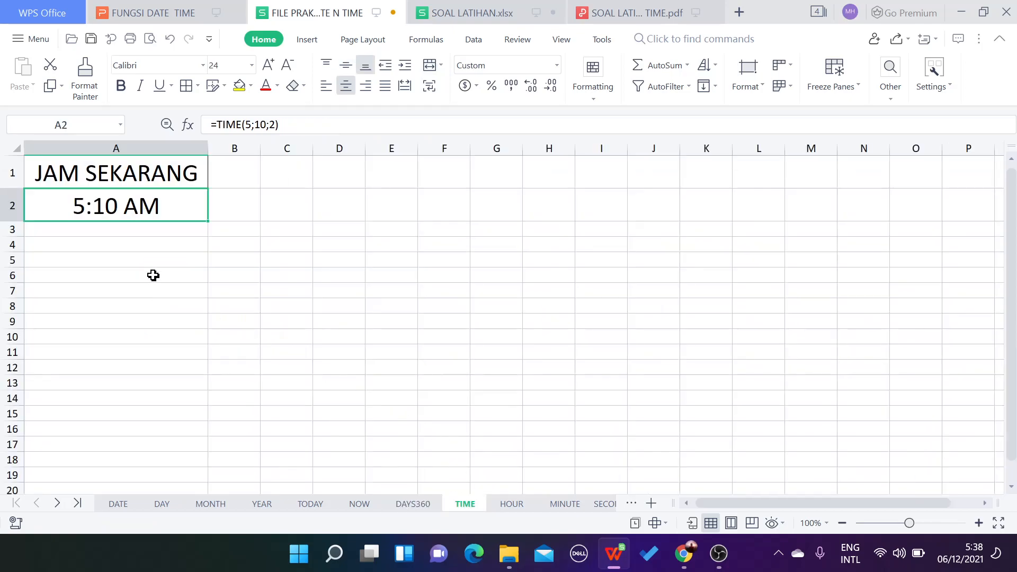
{"action": "scroll", "coordinate": [156, 269], "scroll_direction": "up", "scroll_amount": 9, "text": "ctrl"}
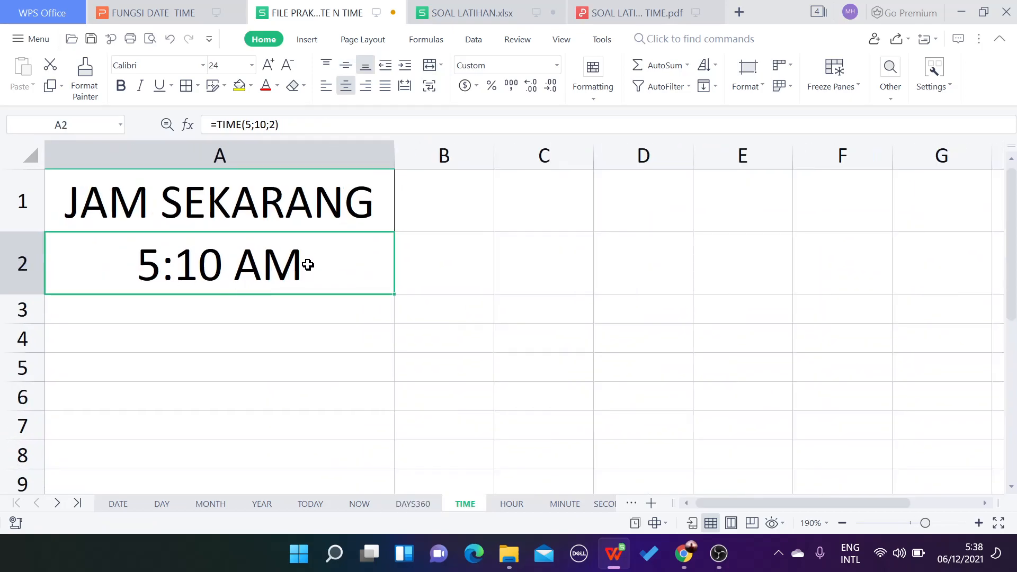
{"action": "left_click", "coordinate": [235, 318]}
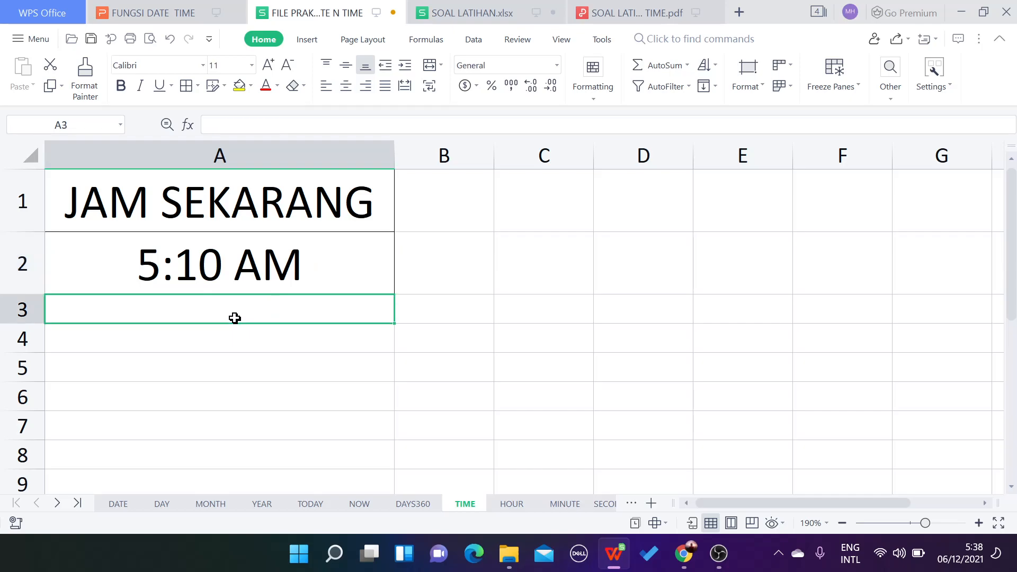
{"action": "left_click", "coordinate": [203, 65]}
{"action": "left_click", "coordinate": [200, 461]}
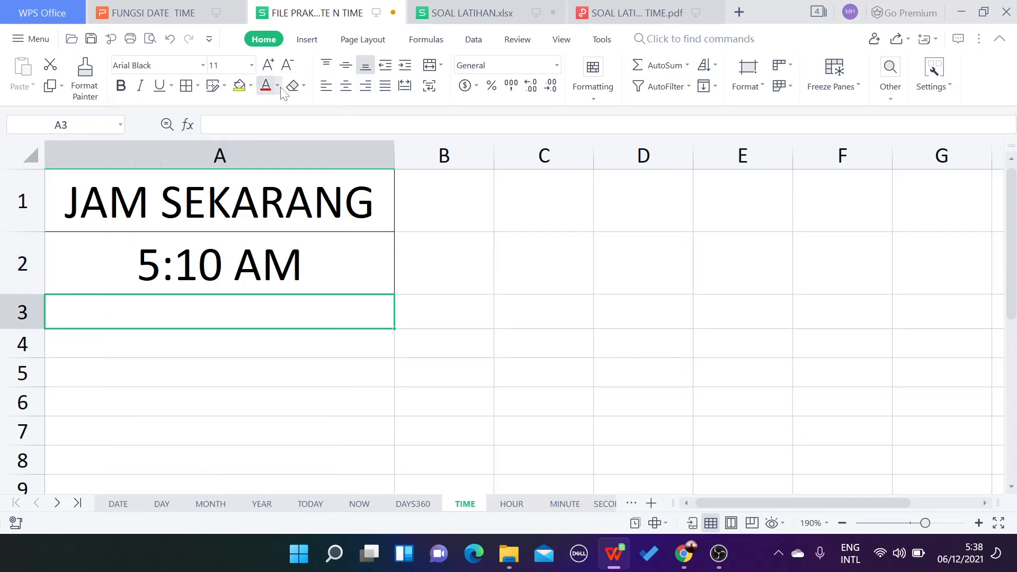
{"action": "left_click", "coordinate": [274, 65]}
{"action": "left_click", "coordinate": [274, 65]}
{"action": "left_click", "coordinate": [274, 64]}
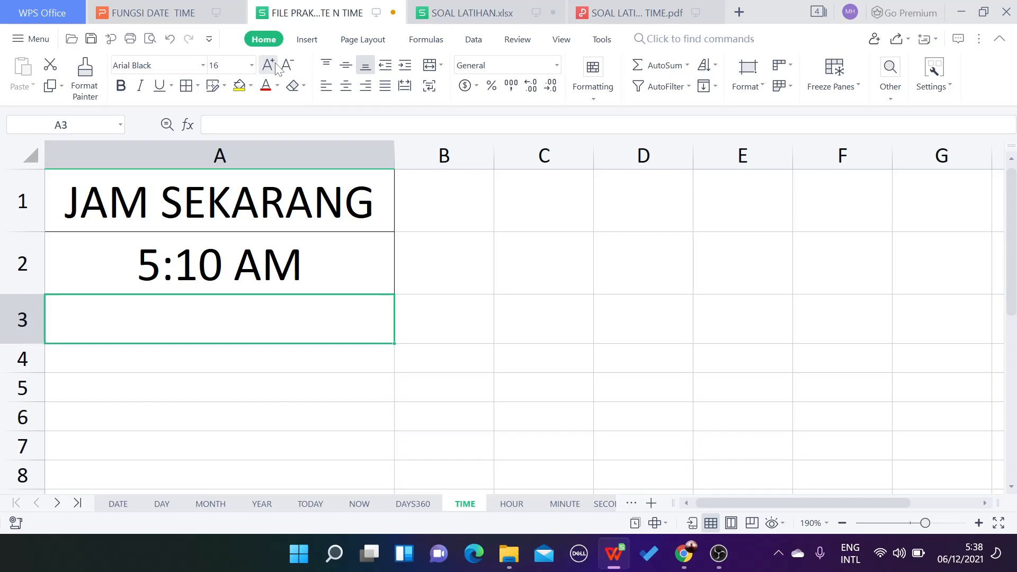
{"action": "left_click", "coordinate": [274, 64]}
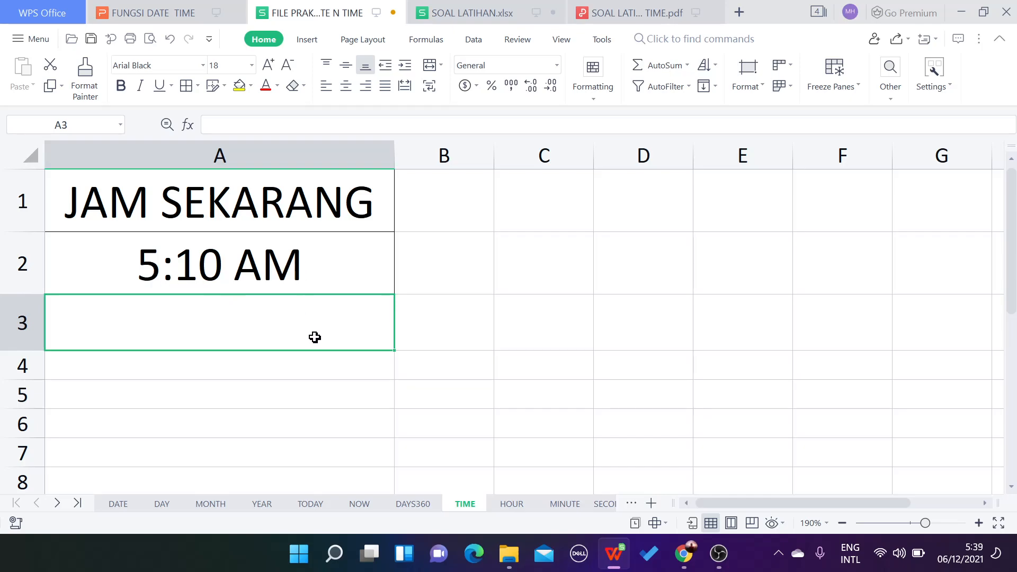
Enter =TIME(05;10;2) in cell A3 of the TIME sheet.
{"action": "type", "text": "="}
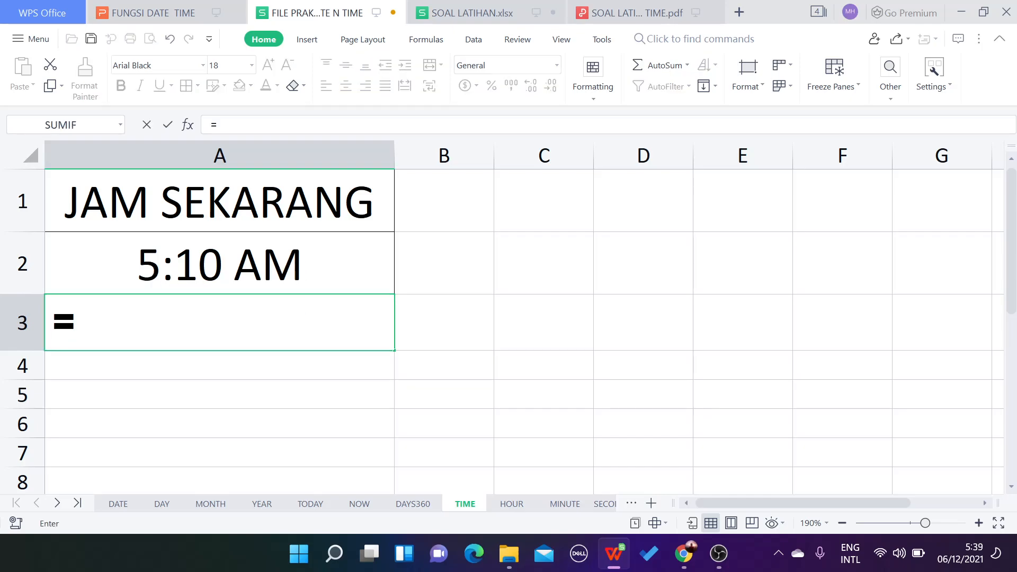
{"action": "type", "text": "TIME"}
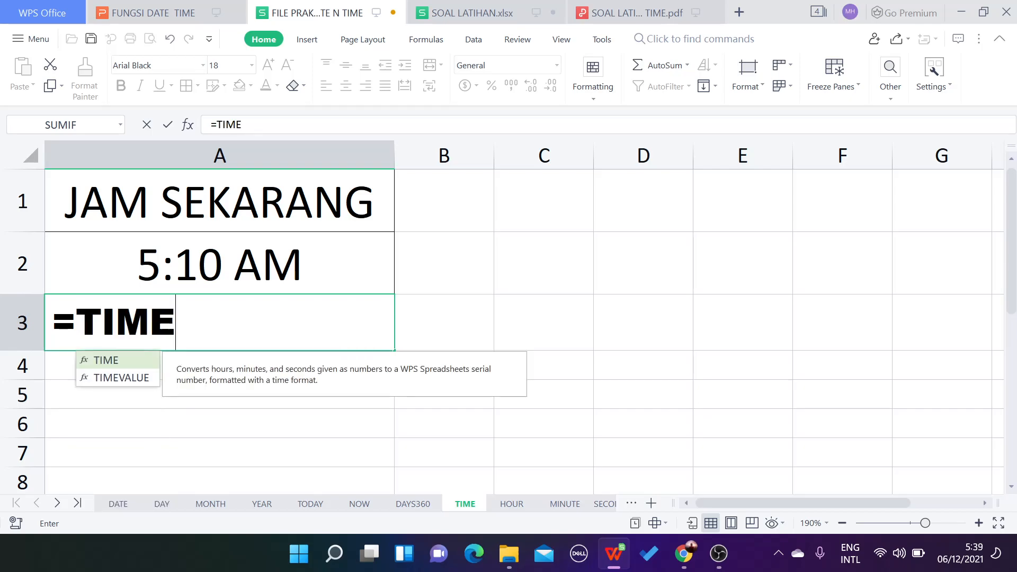
{"action": "type", "text": "("}
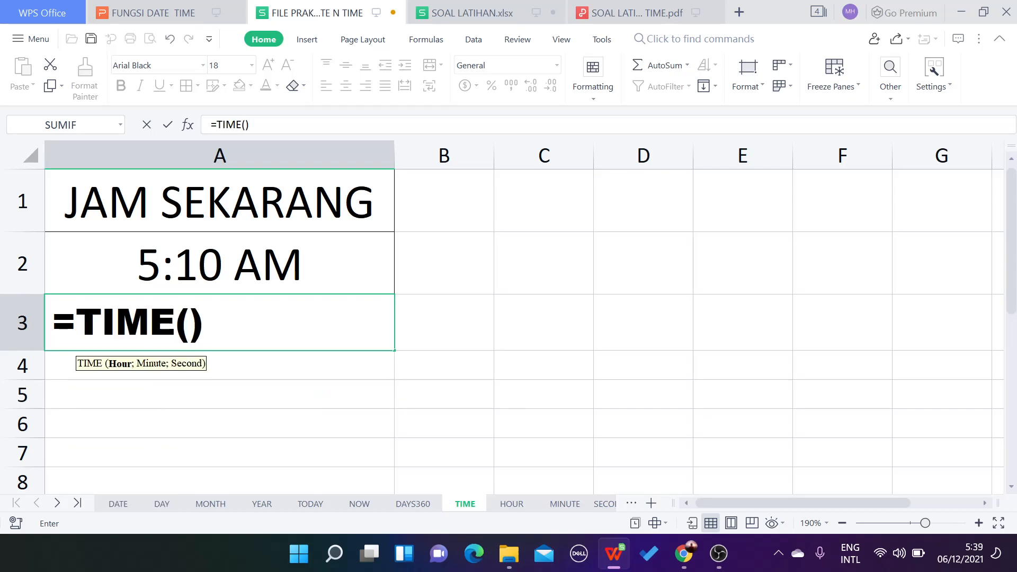
{"action": "type", "text": "0"}
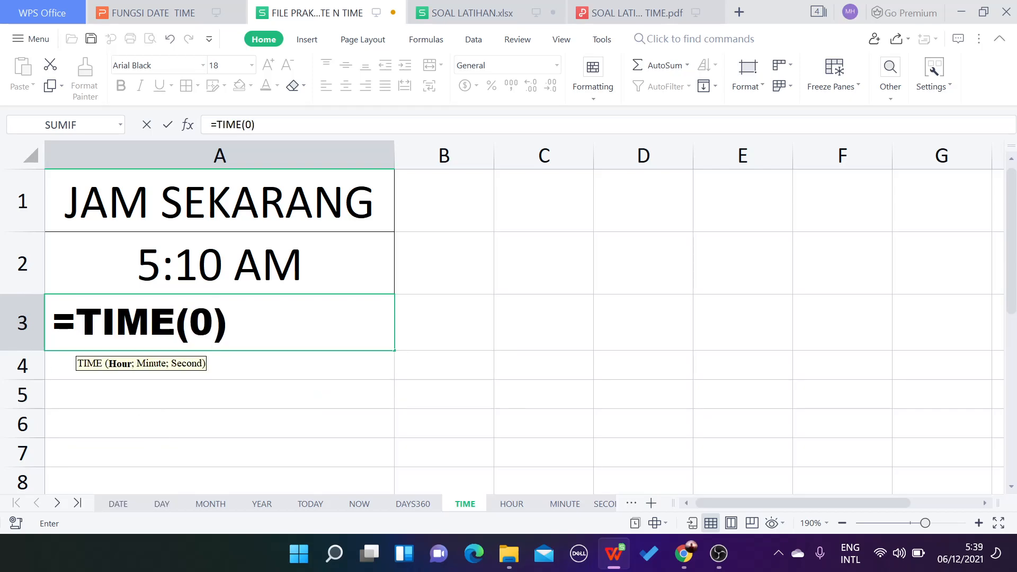
{"action": "type", "text": "5"}
{"action": "type", "text": ";10"}
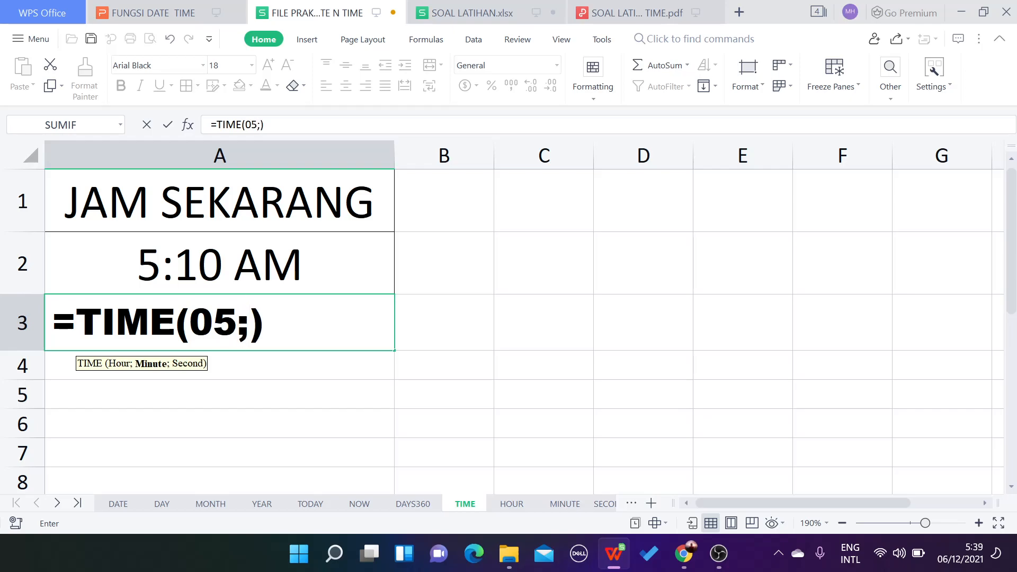
{"action": "type", "text": ";"}
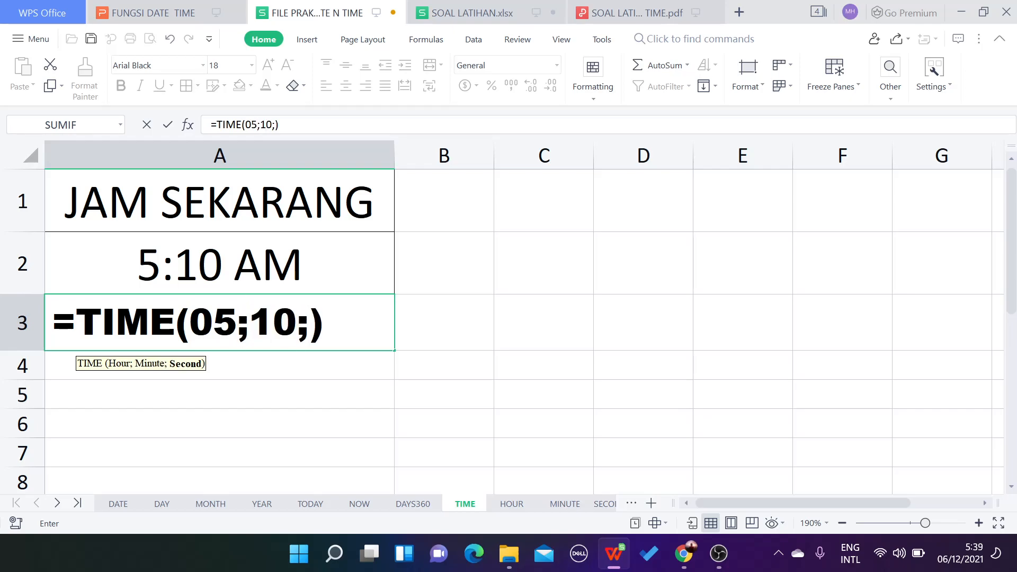
{"action": "type", "text": "2"}
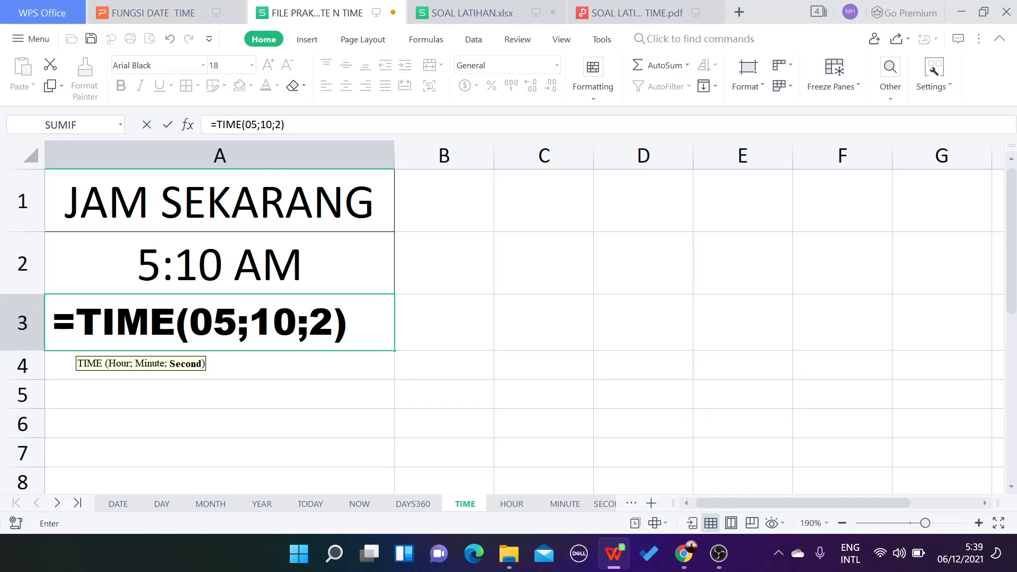
{"action": "key", "text": "Return"}
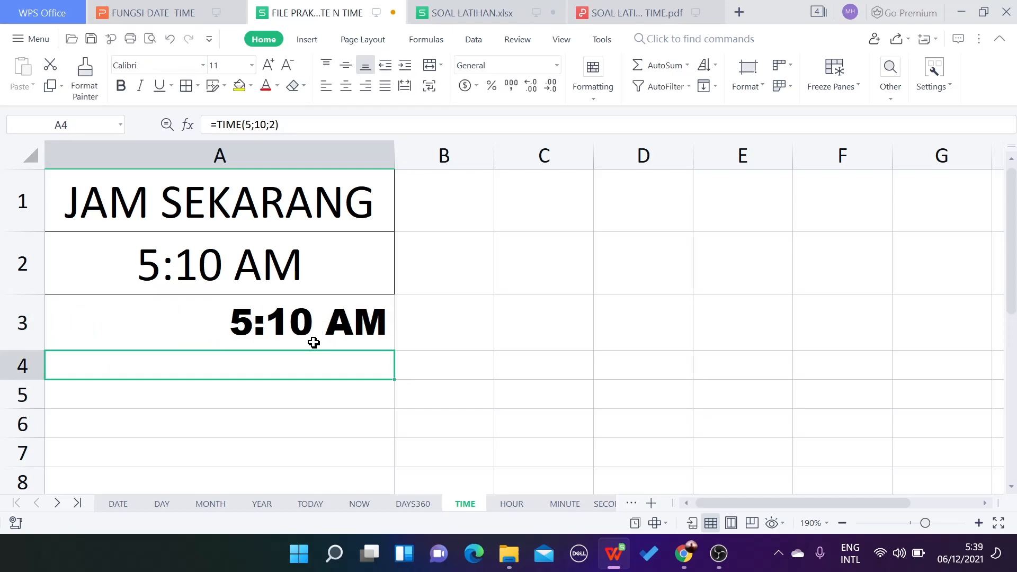
Apply the custom number format hh:mm:ss to cell A3 of the TIME sheet.
{"action": "left_click", "coordinate": [312, 334]}
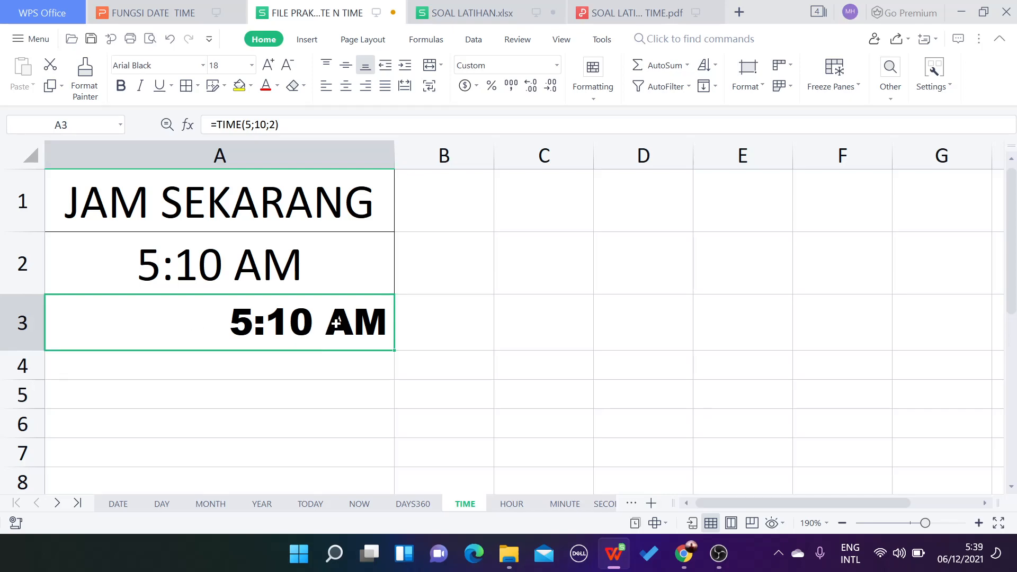
{"action": "right_click", "coordinate": [337, 323]}
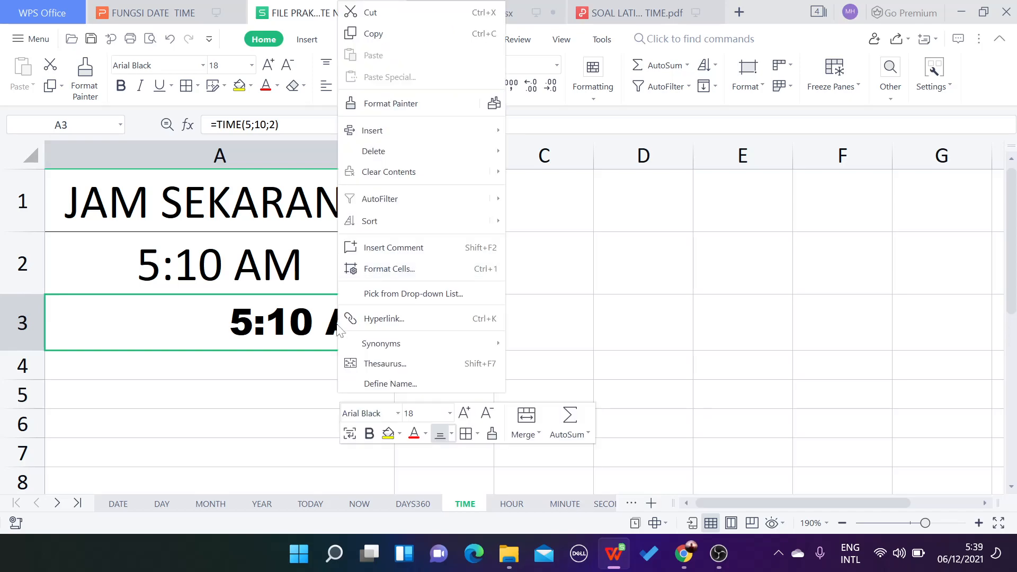
{"action": "left_click", "coordinate": [388, 272]}
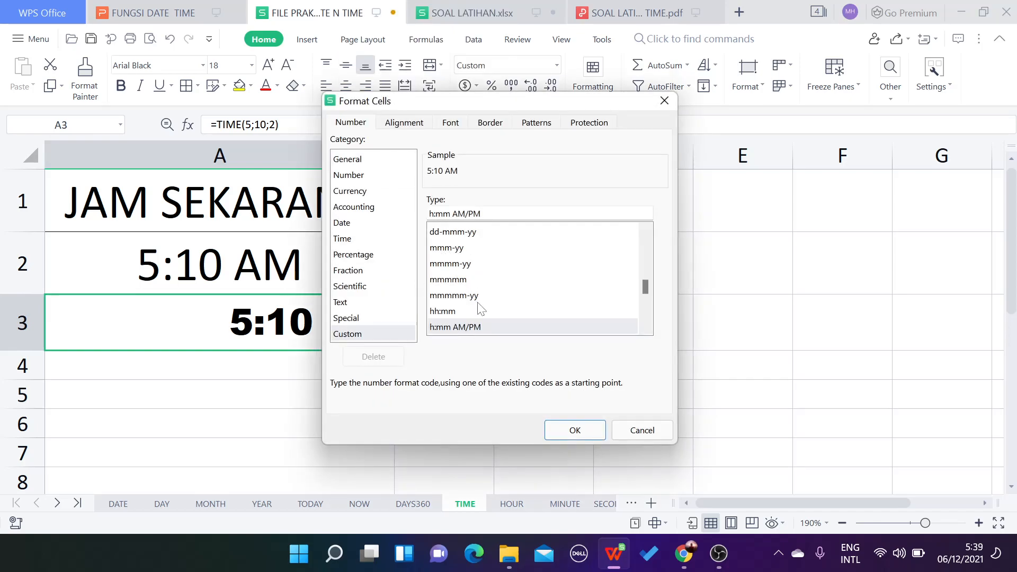
{"action": "scroll", "coordinate": [477, 307], "scroll_direction": "down", "scroll_amount": 1}
{"action": "left_click", "coordinate": [446, 297]}
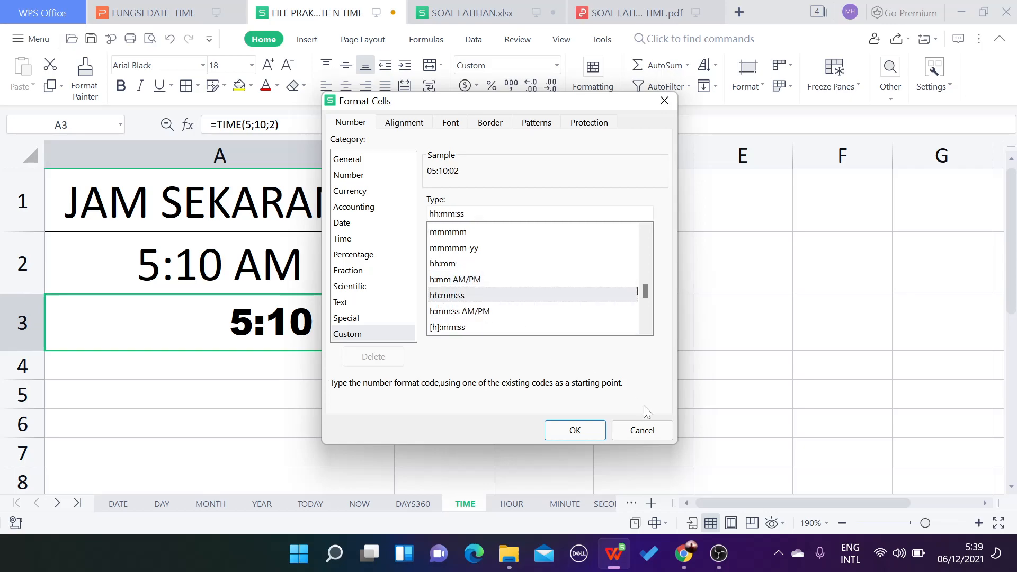
{"action": "left_click", "coordinate": [574, 429]}
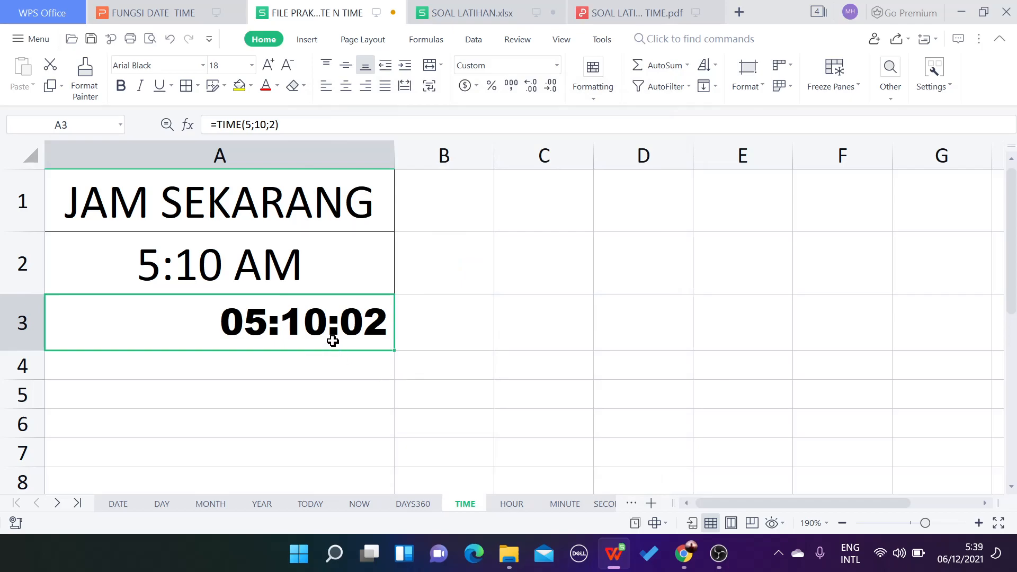
Set the custom number format of cell A3 on the TIME sheet to h:mm:ss AM/PM.
{"action": "right_click", "coordinate": [361, 319]}
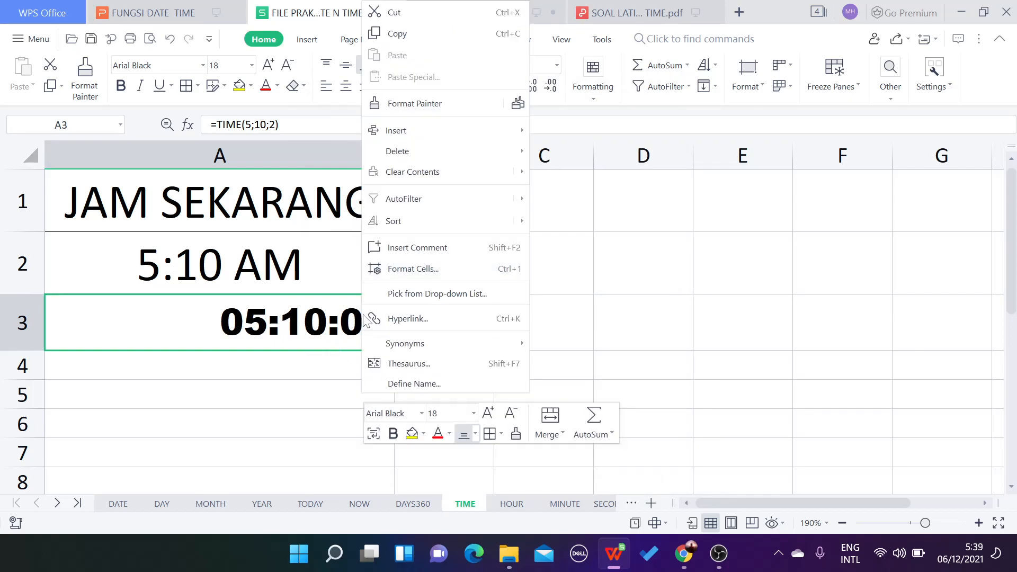
{"action": "left_click", "coordinate": [418, 270]}
{"action": "scroll", "coordinate": [472, 316], "scroll_direction": "down", "scroll_amount": 1}
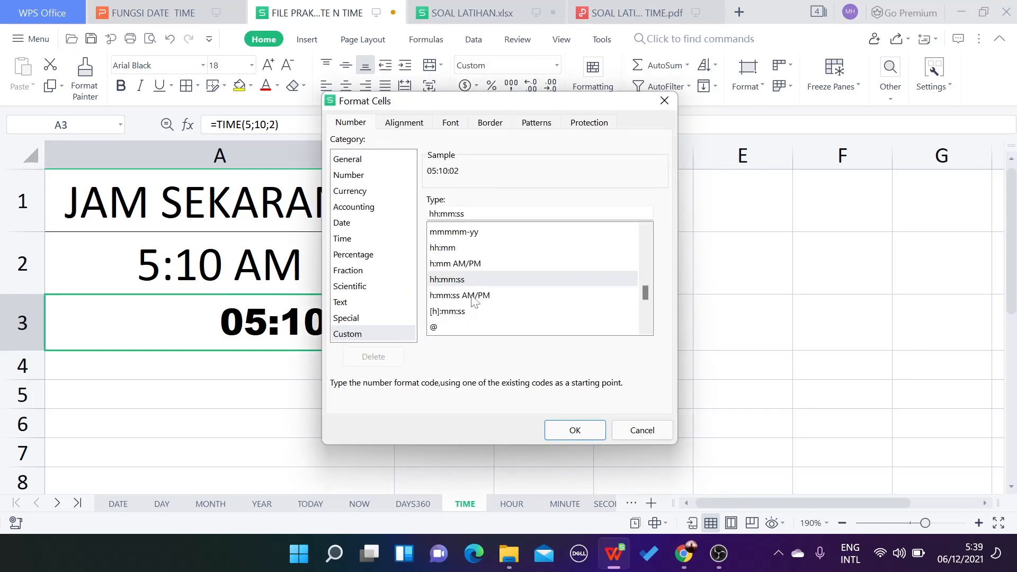
{"action": "left_click", "coordinate": [475, 295]}
{"action": "left_click", "coordinate": [577, 432]}
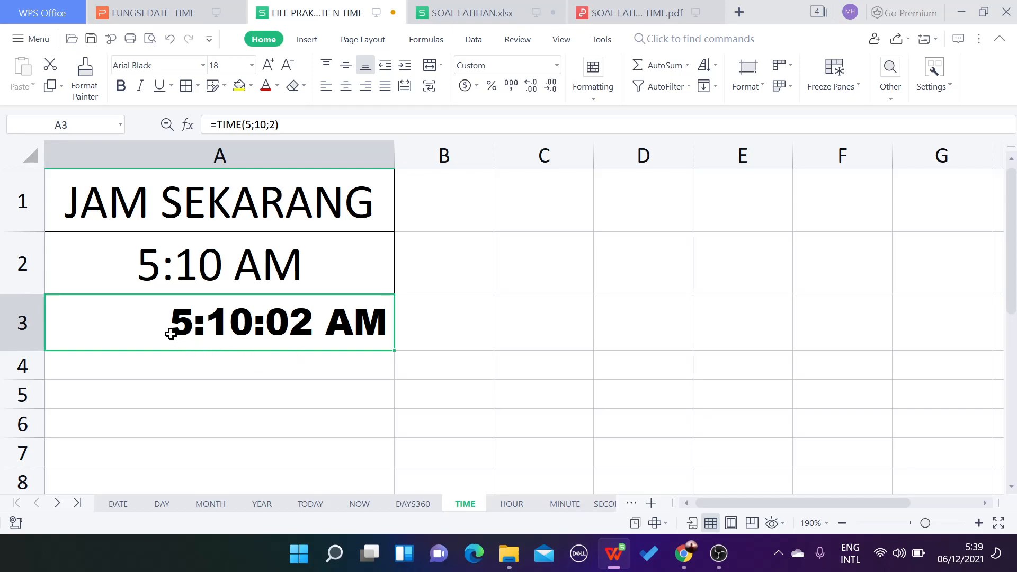
Copy the formatting of cell A3 to cells A4:A6, leaving cell A4 selected.
{"action": "left_click", "coordinate": [84, 74]}
{"action": "left_click_drag", "start_coordinate": [173, 356], "coordinate": [188, 418]}
{"action": "left_click", "coordinate": [204, 391]}
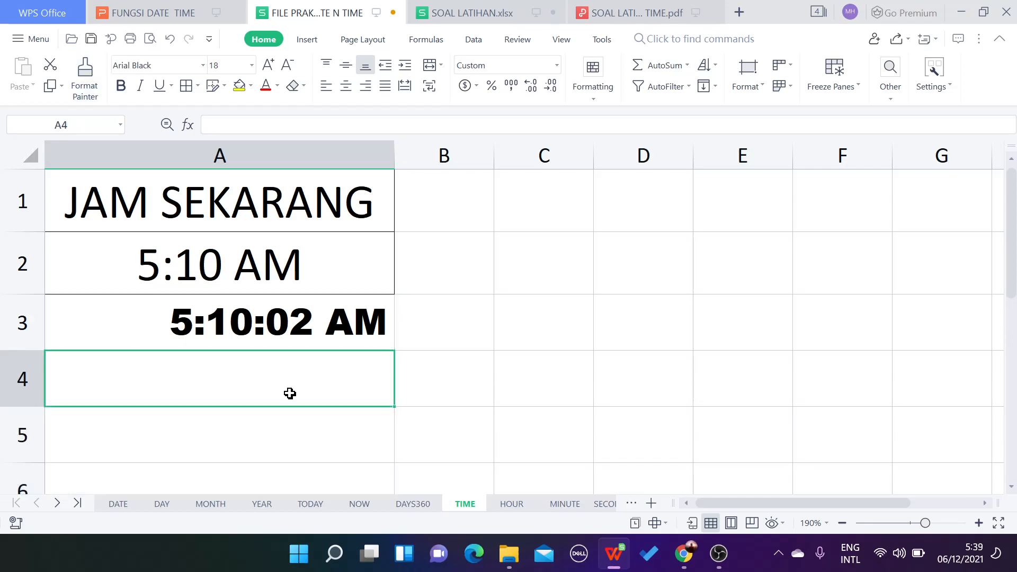
{"action": "type", "text": "=DA"}
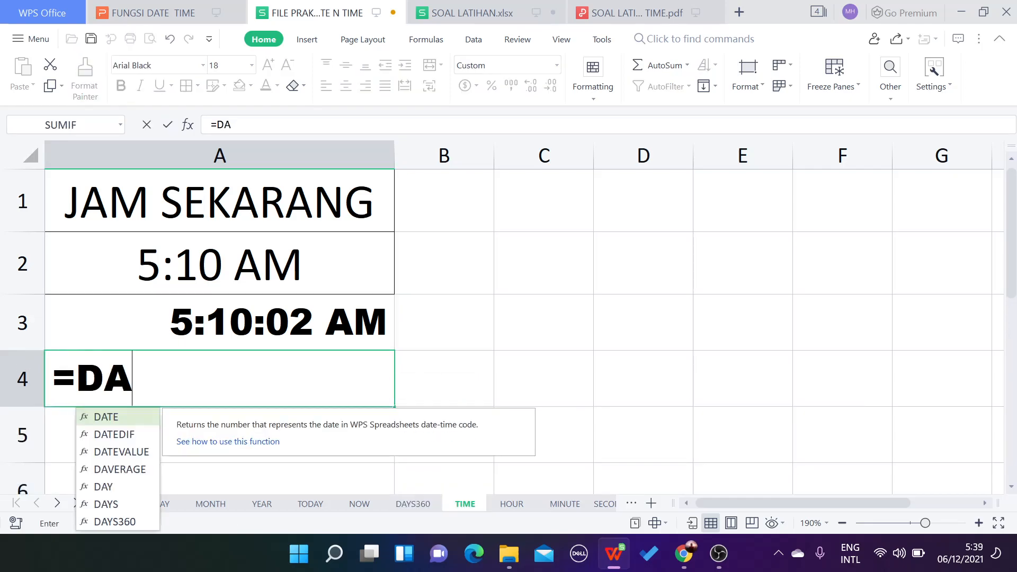
{"action": "type", "text": "TE"}
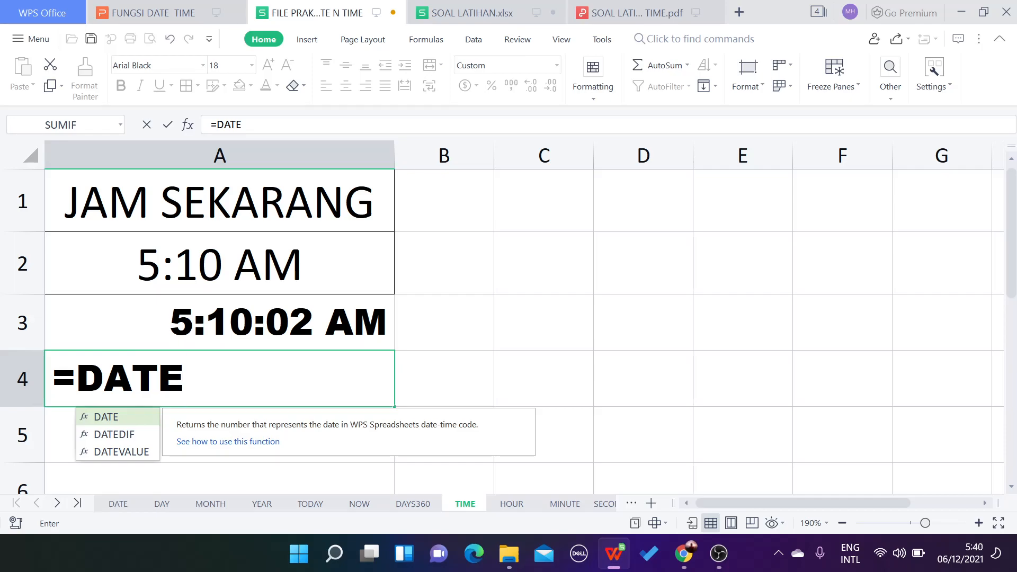
{"action": "key", "text": "BackSpace"}
{"action": "key", "text": "BackSpace"}
{"action": "key", "text": "BackSpace"}
{"action": "key", "text": "BackSpace"}
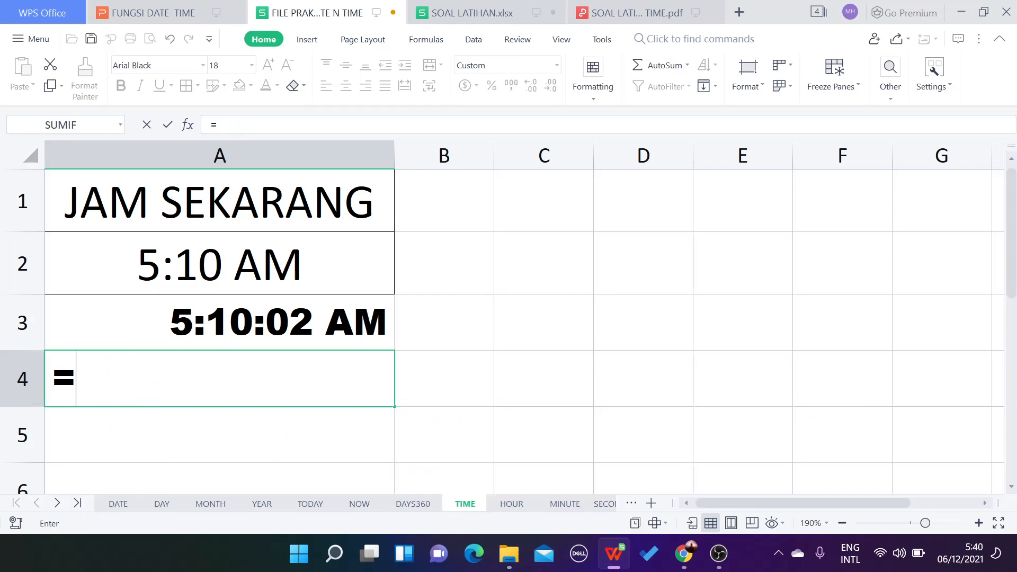
Enter =TIME(06;20;30) in cell A4 of the TIME sheet and reselect the cell.
{"action": "type", "text": "TIME("}
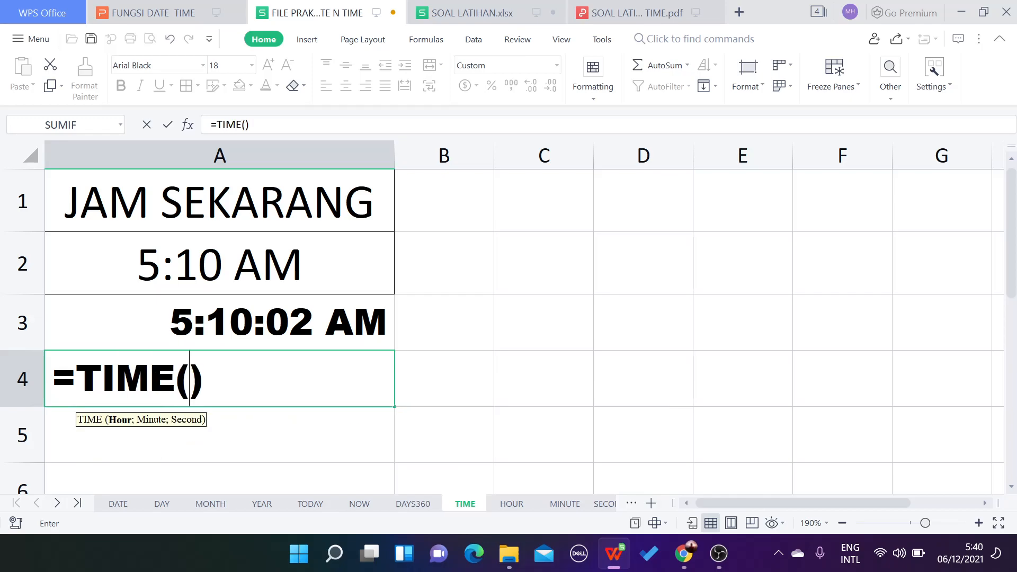
{"action": "type", "text": "06"}
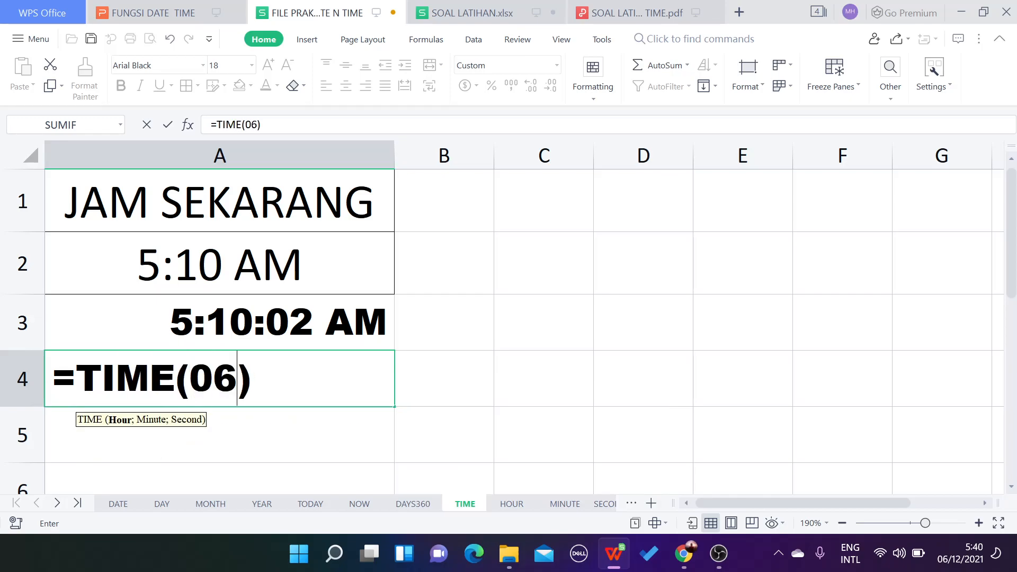
{"action": "type", "text": ";20"}
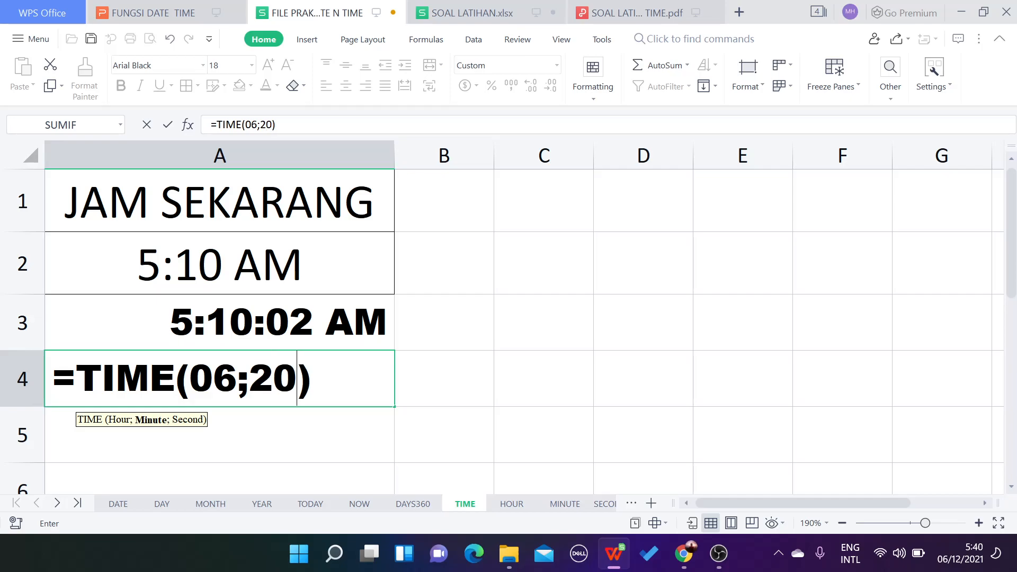
{"action": "type", "text": ";"}
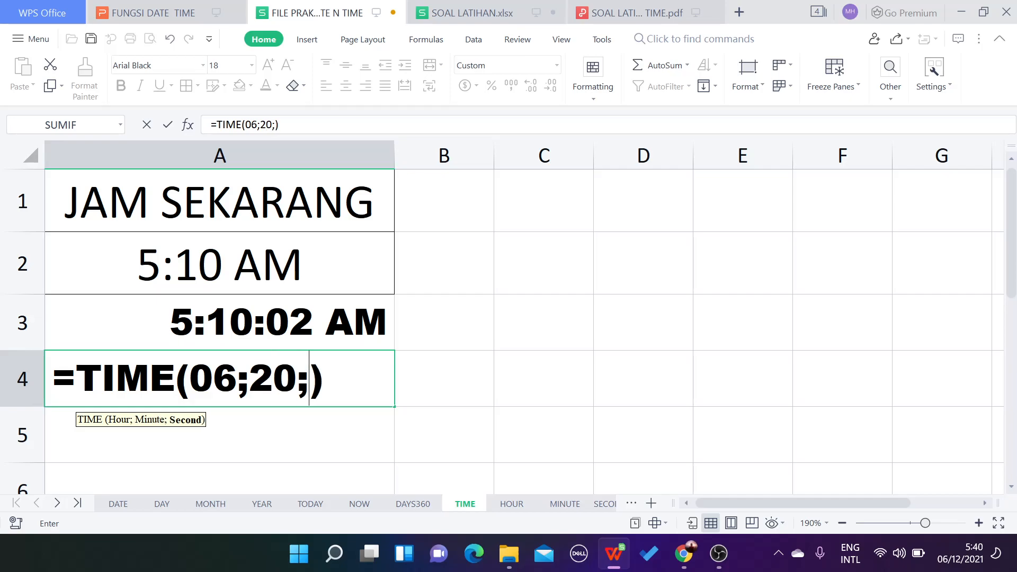
{"action": "type", "text": "30"}
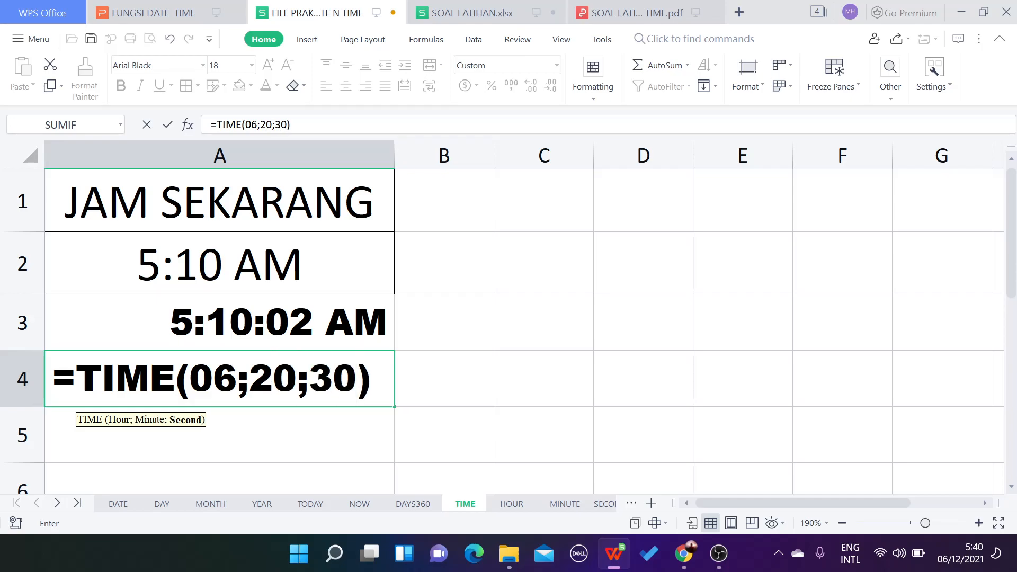
{"action": "key", "text": "Return"}
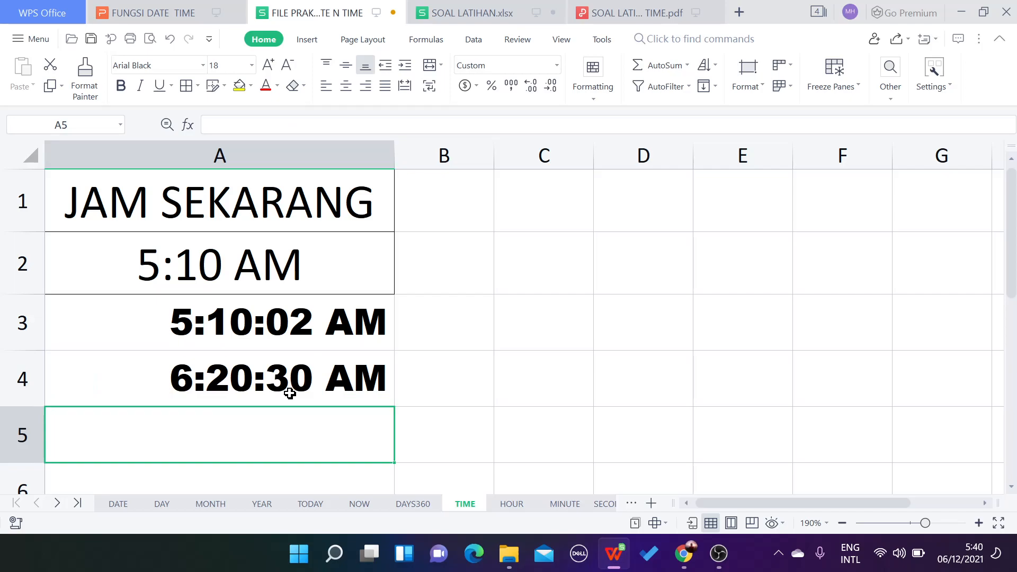
{"action": "left_click", "coordinate": [289, 393]}
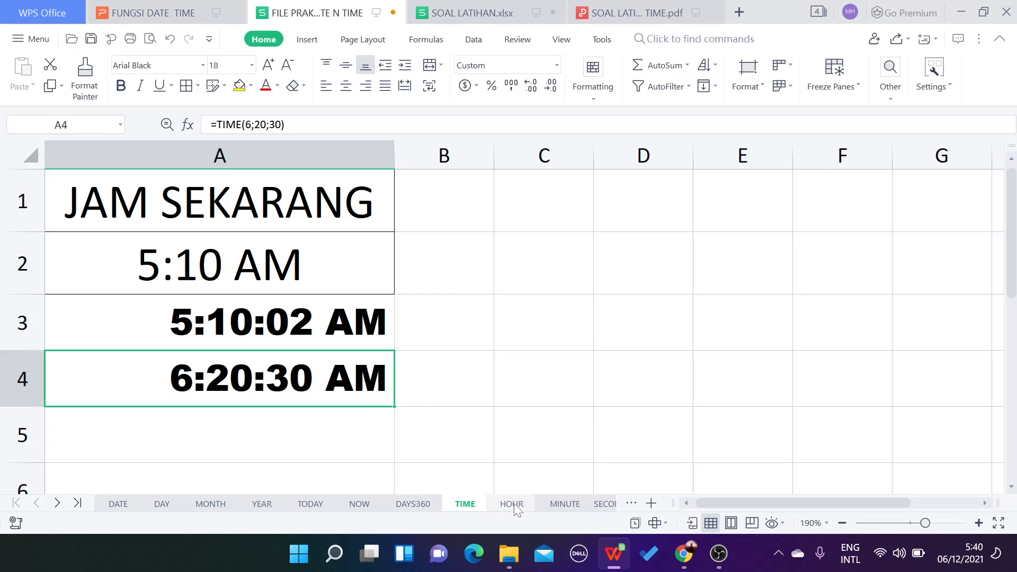
Select cell B1 of the TIME sheet and widen columns B and C.
{"action": "left_click", "coordinate": [464, 200]}
{"action": "left_click_drag", "start_coordinate": [493, 155], "coordinate": [609, 159]}
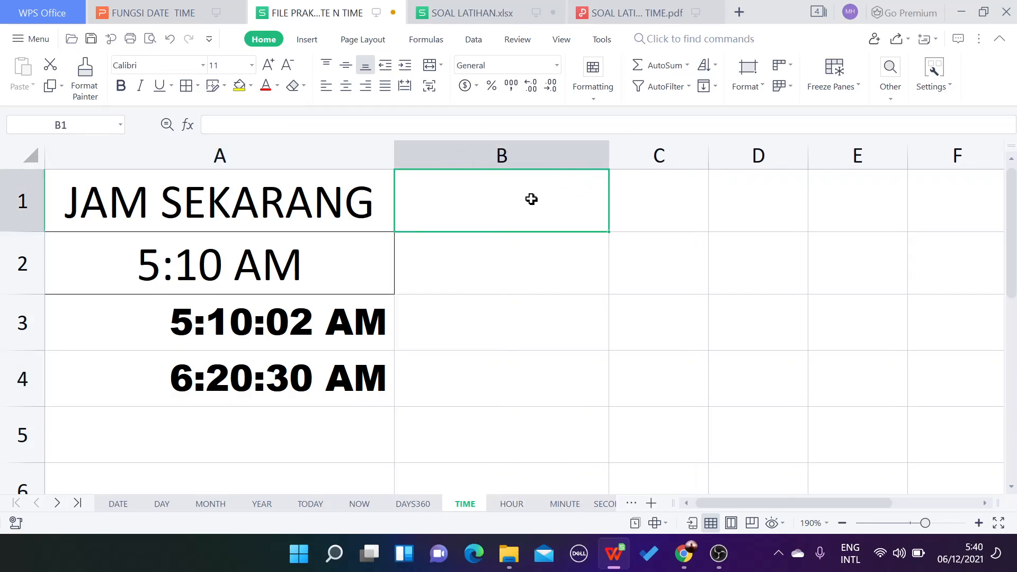
{"action": "left_click_drag", "start_coordinate": [707, 153], "coordinate": [769, 159]}
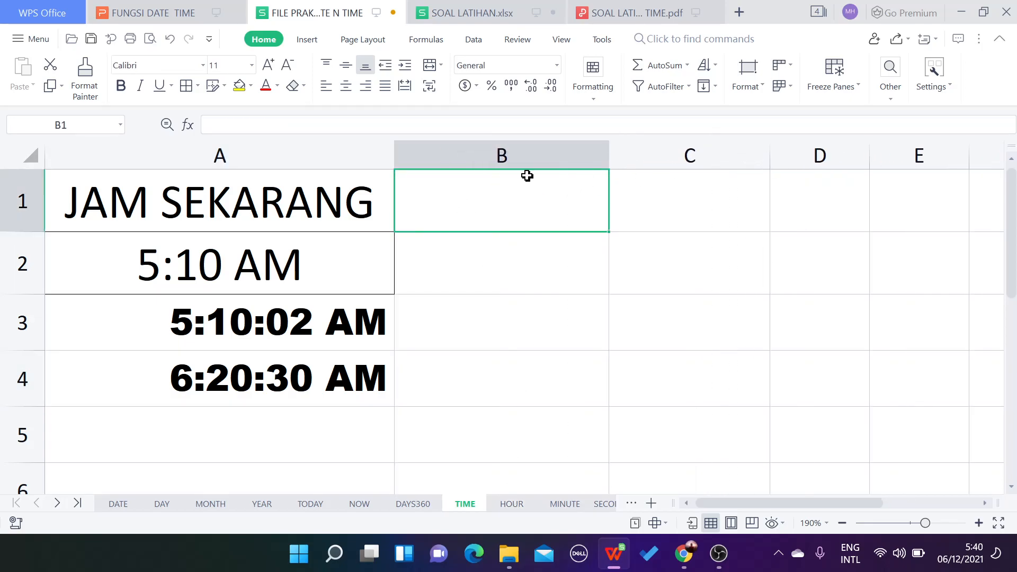
Copy the formatting of cell A1 to cells B1:D1 of the TIME sheet and widen column D.
{"action": "left_click", "coordinate": [360, 192]}
{"action": "left_click", "coordinate": [85, 80]}
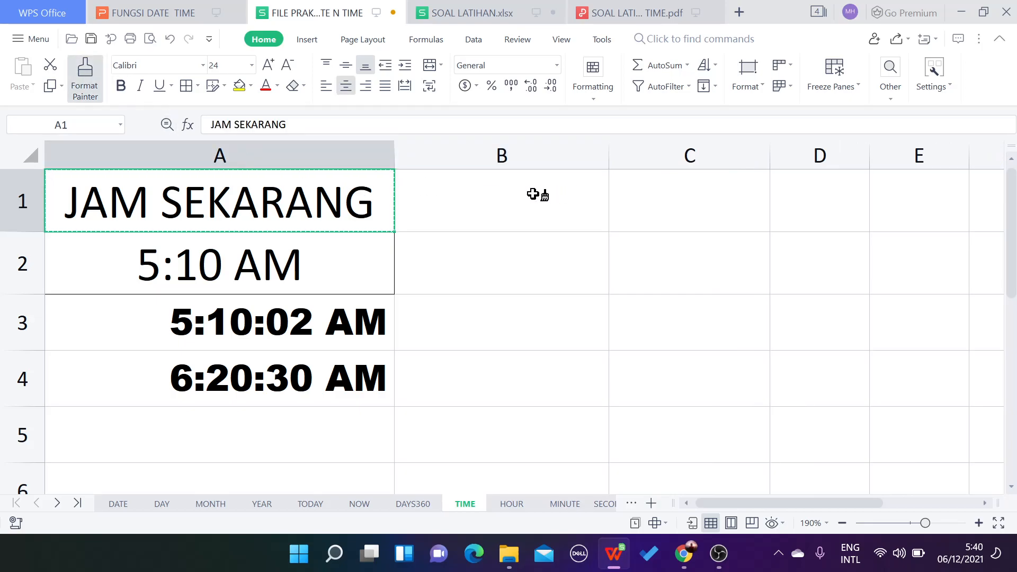
{"action": "left_click_drag", "start_coordinate": [538, 193], "coordinate": [859, 221]}
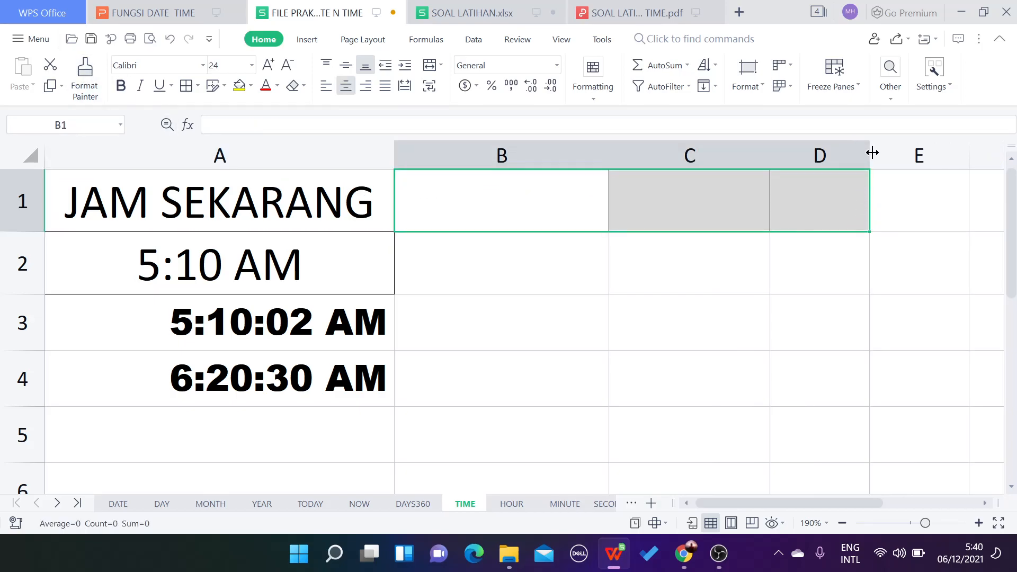
{"action": "left_click_drag", "start_coordinate": [869, 155], "coordinate": [930, 162]}
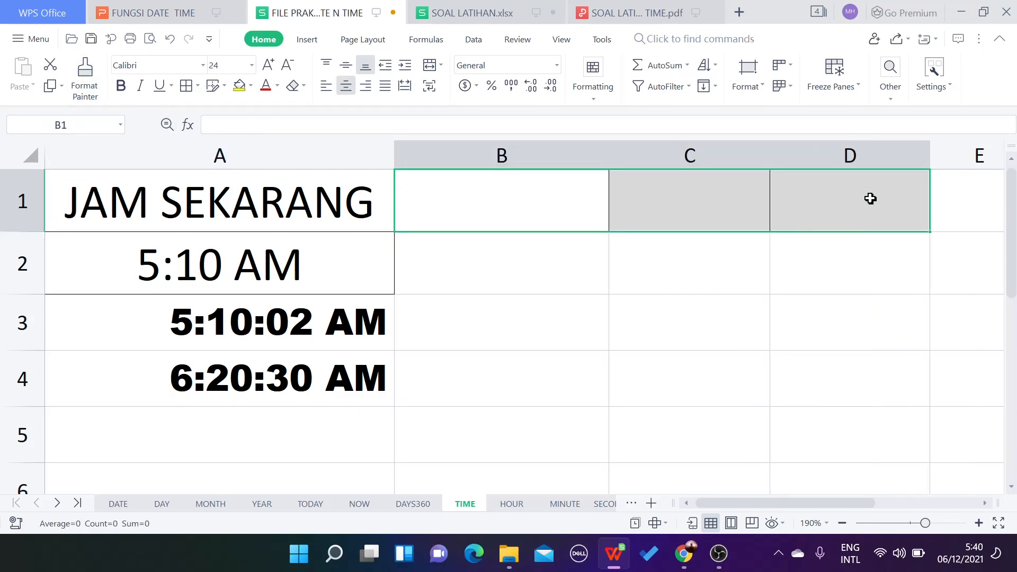
Increase the font size of cells B2:D4 to 24.
{"action": "left_click", "coordinate": [521, 284]}
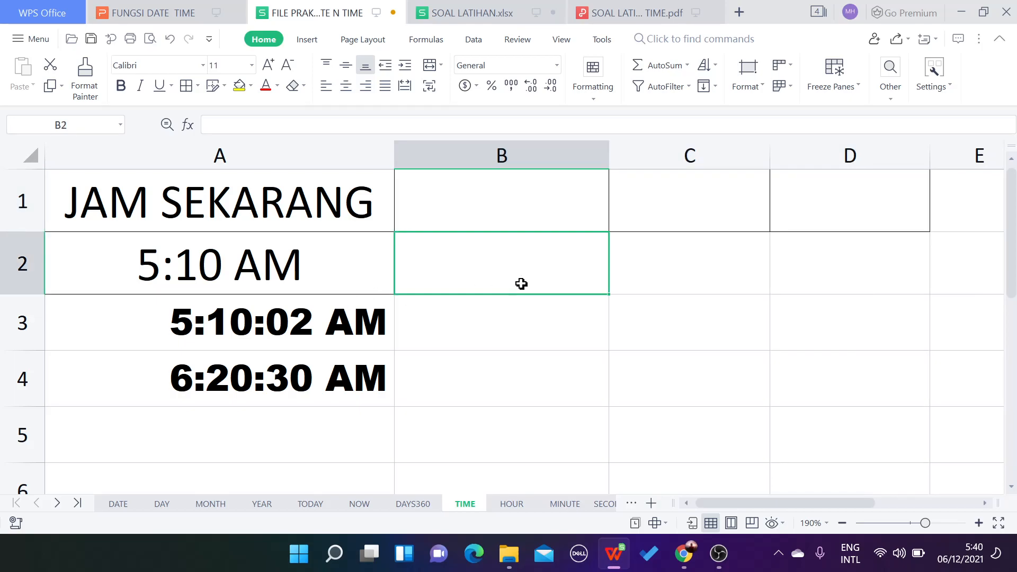
{"action": "left_click", "coordinate": [319, 268]}
{"action": "left_click", "coordinate": [470, 245]}
{"action": "left_click_drag", "start_coordinate": [591, 274], "coordinate": [881, 384]}
{"action": "left_click", "coordinate": [269, 66]}
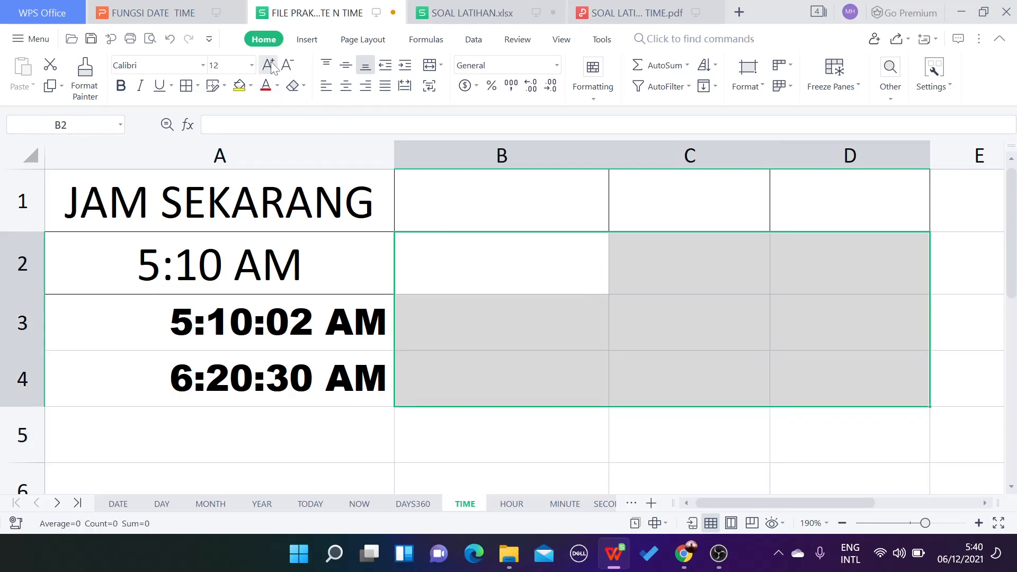
{"action": "left_click", "coordinate": [269, 65]}
{"action": "left_click", "coordinate": [269, 66]}
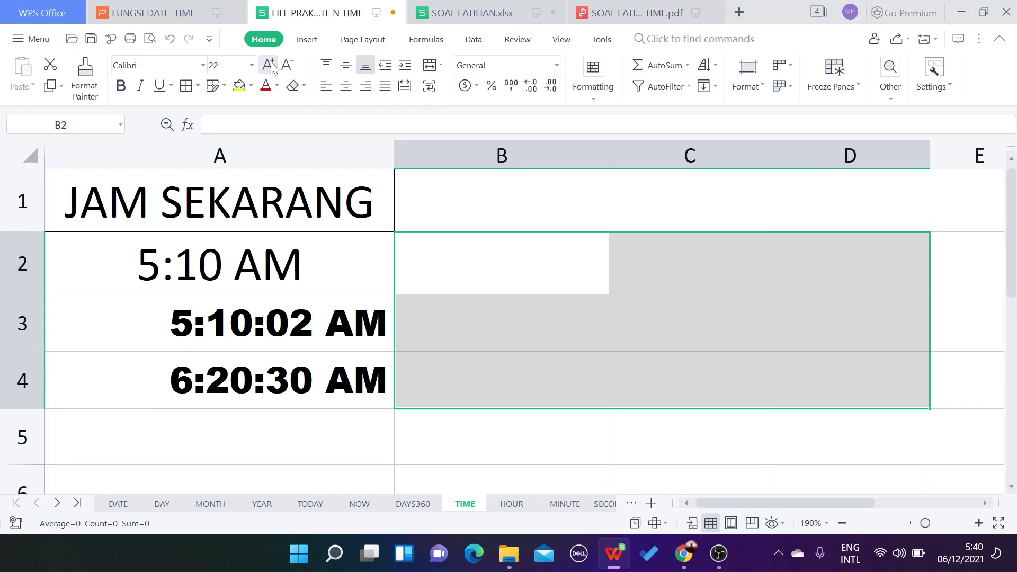
{"action": "left_click", "coordinate": [269, 66]}
{"action": "left_click", "coordinate": [482, 257]}
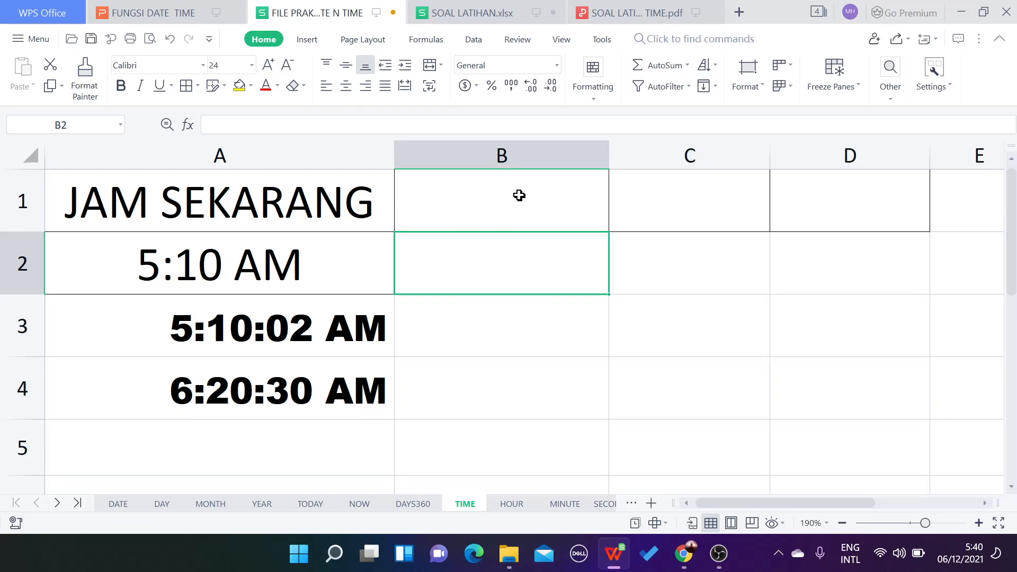
Enter the headers HOUR, MINUTE and SECOND in cells B1, C1 and D1, and widen column C to fit its header.
{"action": "left_click", "coordinate": [523, 191]}
{"action": "type", "text": "H"}
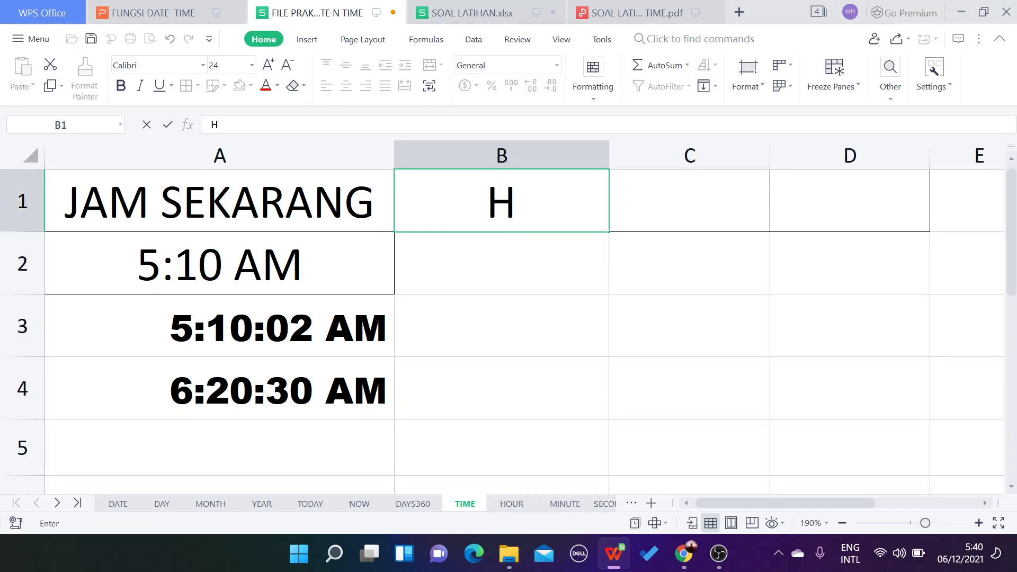
{"action": "type", "text": "OUR"}
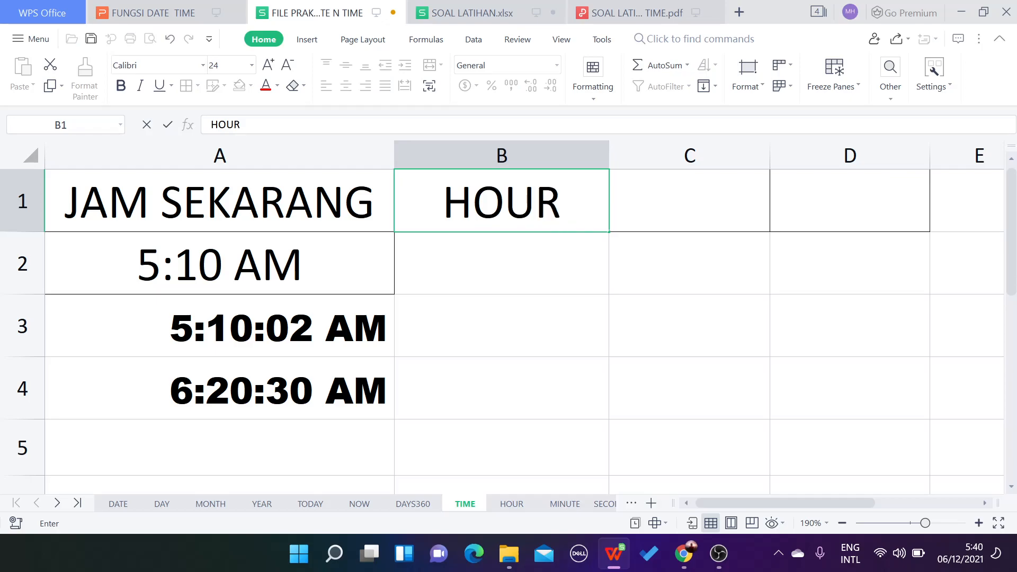
{"action": "left_click", "coordinate": [678, 185]}
{"action": "type", "text": "MINUTE"}
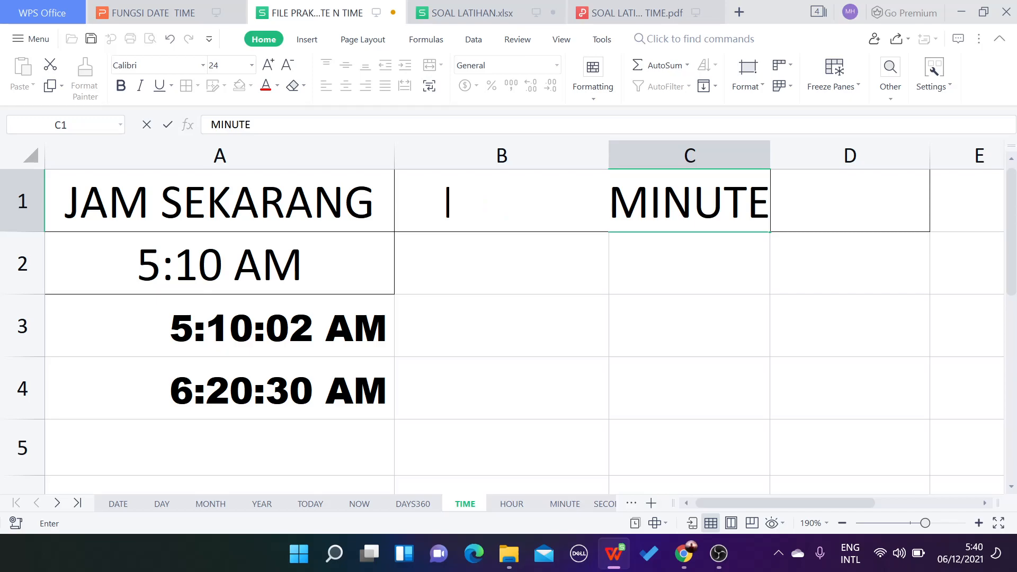
{"action": "left_click", "coordinate": [836, 197]}
{"action": "left_click", "coordinate": [874, 215]}
{"action": "type", "text": "S"}
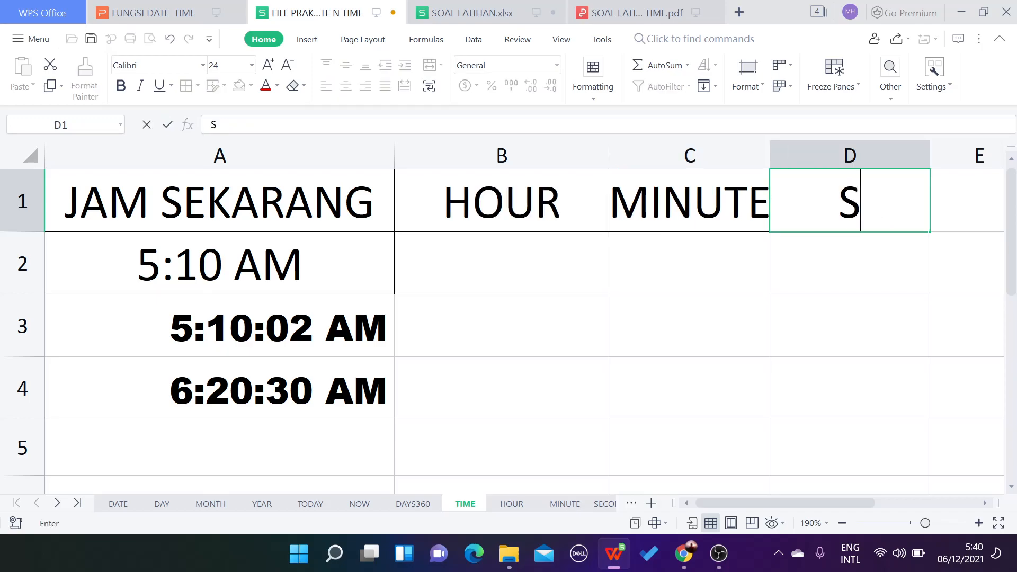
{"action": "type", "text": "ECOND"}
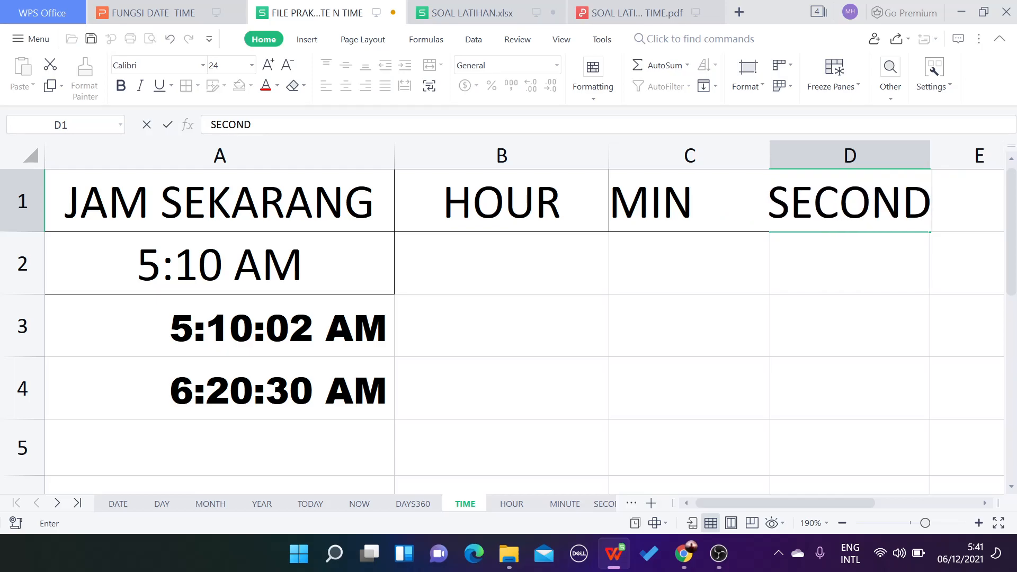
{"action": "key", "text": "Return"}
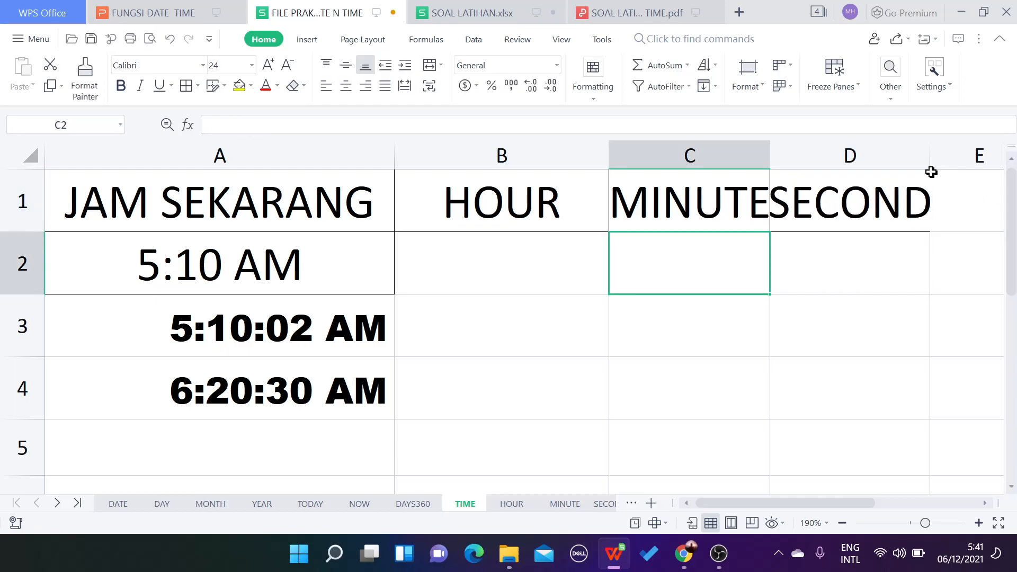
{"action": "left_click_drag", "start_coordinate": [769, 157], "coordinate": [794, 157]}
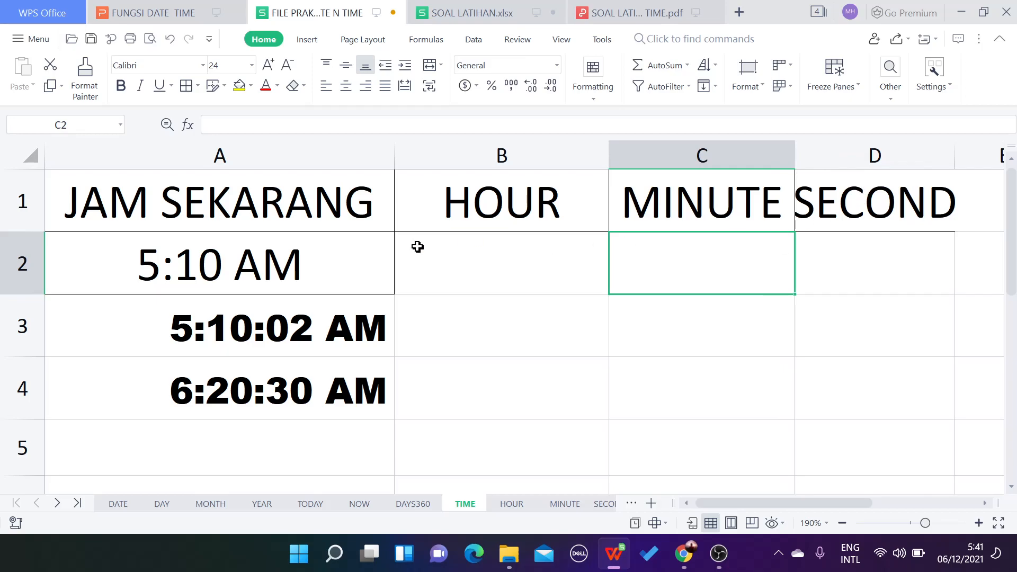
Enter =HOUR(A2) in cell B2 and fill the formula down to cell B4.
{"action": "left_click", "coordinate": [511, 257]}
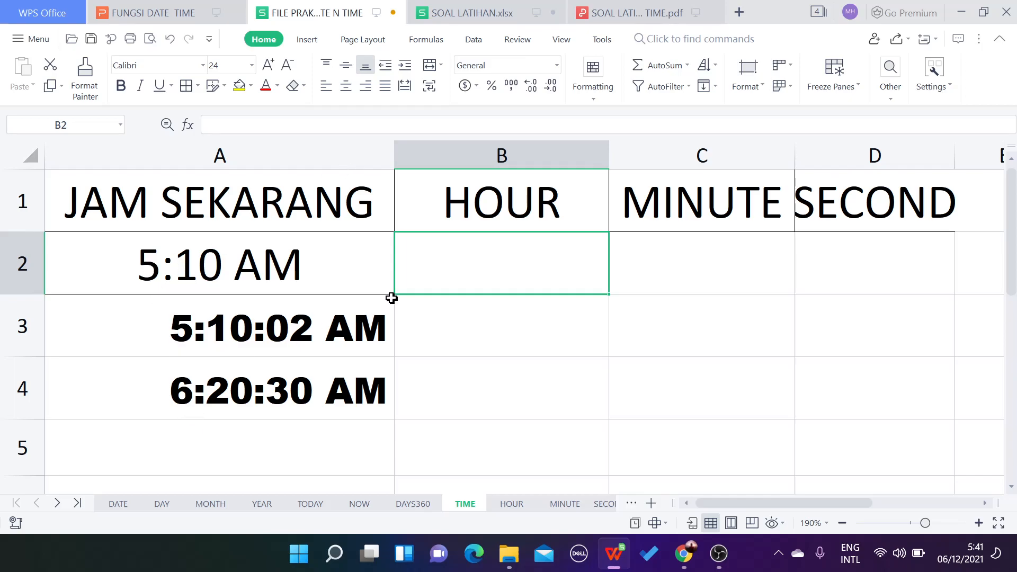
{"action": "type", "text": "=HOUR("}
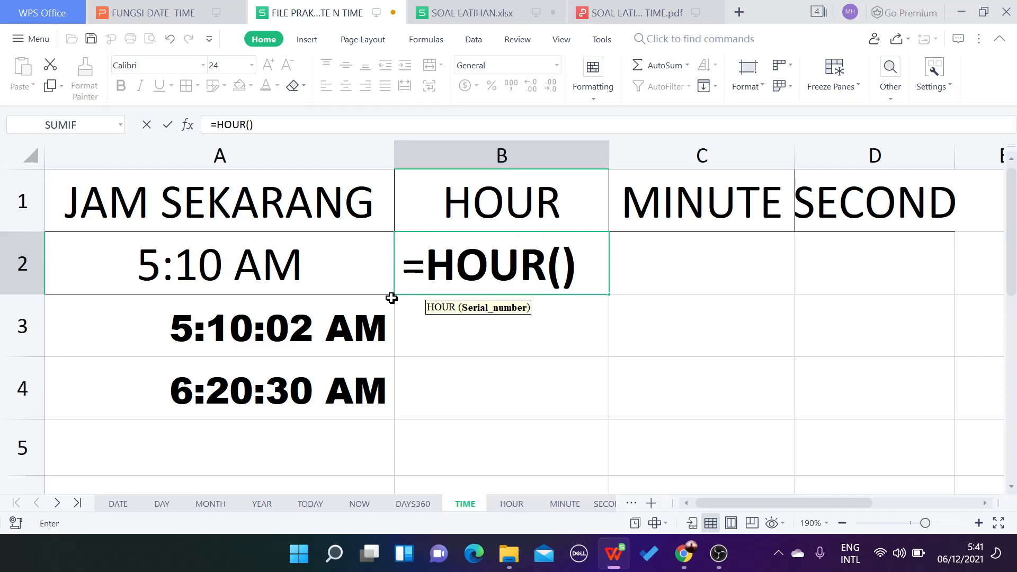
{"action": "left_click", "coordinate": [212, 262]}
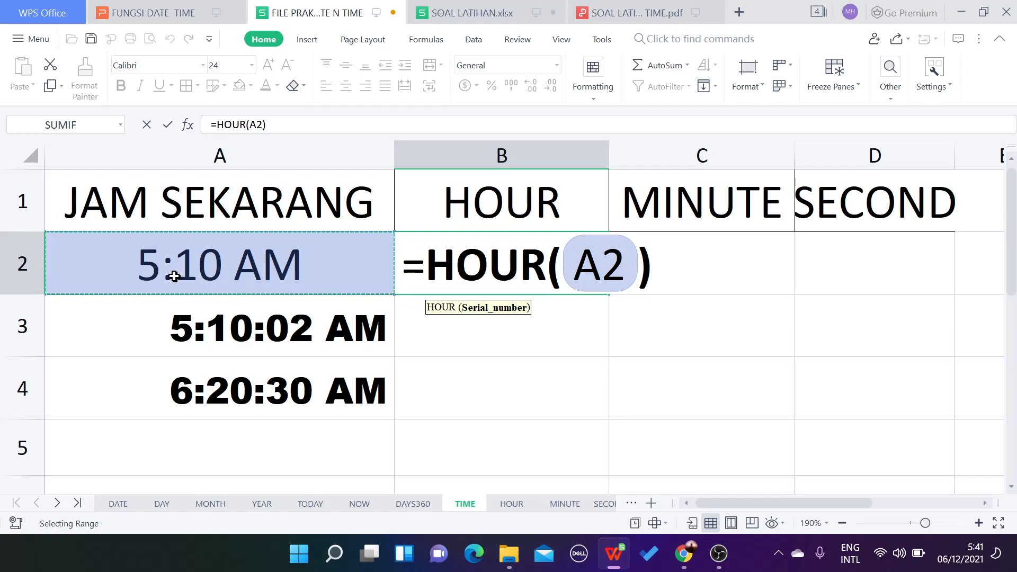
{"action": "key", "text": "Return"}
{"action": "left_click", "coordinate": [577, 265]}
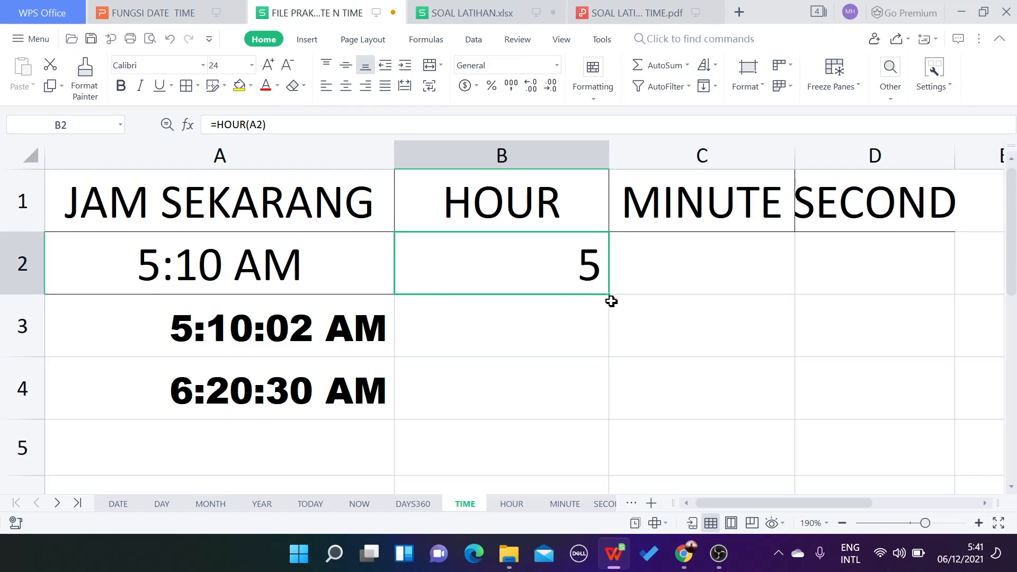
{"action": "left_click_drag", "start_coordinate": [609, 292], "coordinate": [587, 377]}
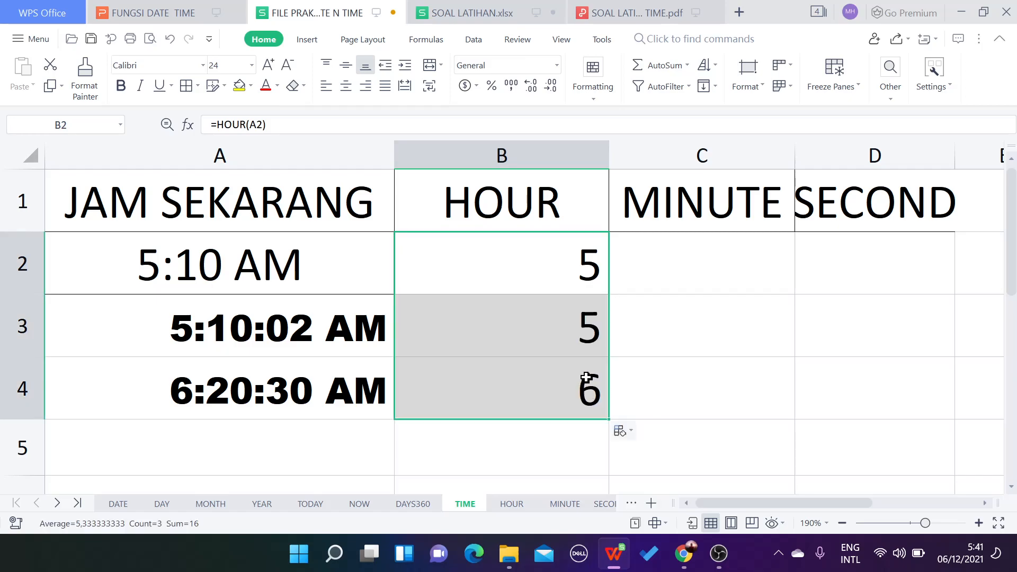
Enter =MINUTE(A2) in cell C2 and fill the formula down to cell C4.
{"action": "left_click", "coordinate": [708, 249]}
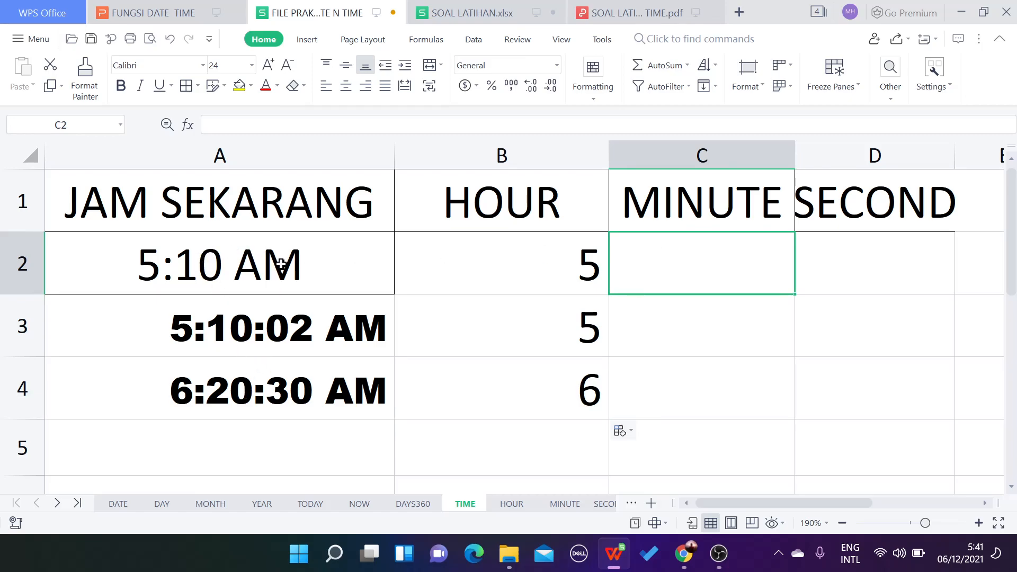
{"action": "type", "text": "="}
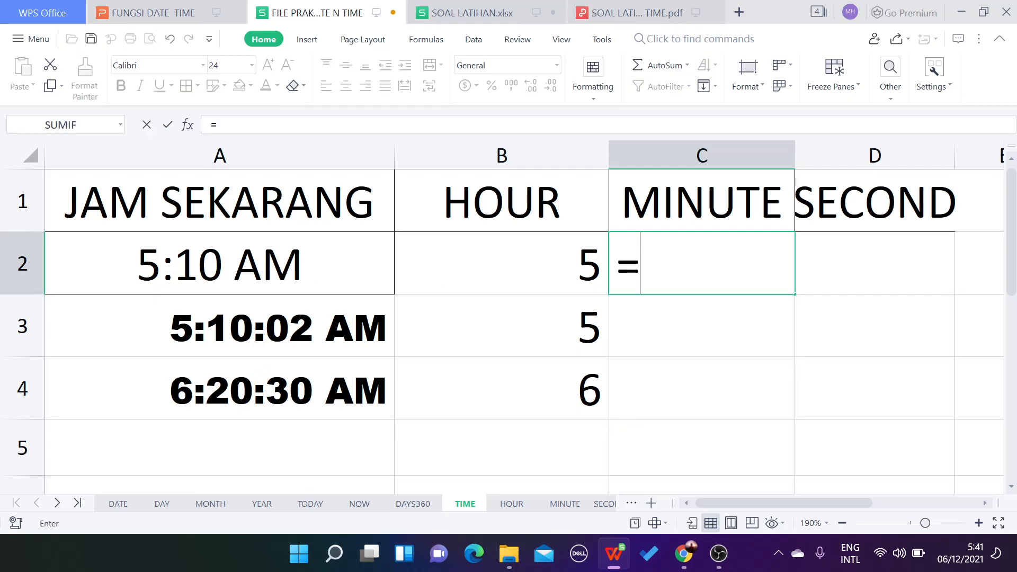
{"action": "type", "text": "MINU"}
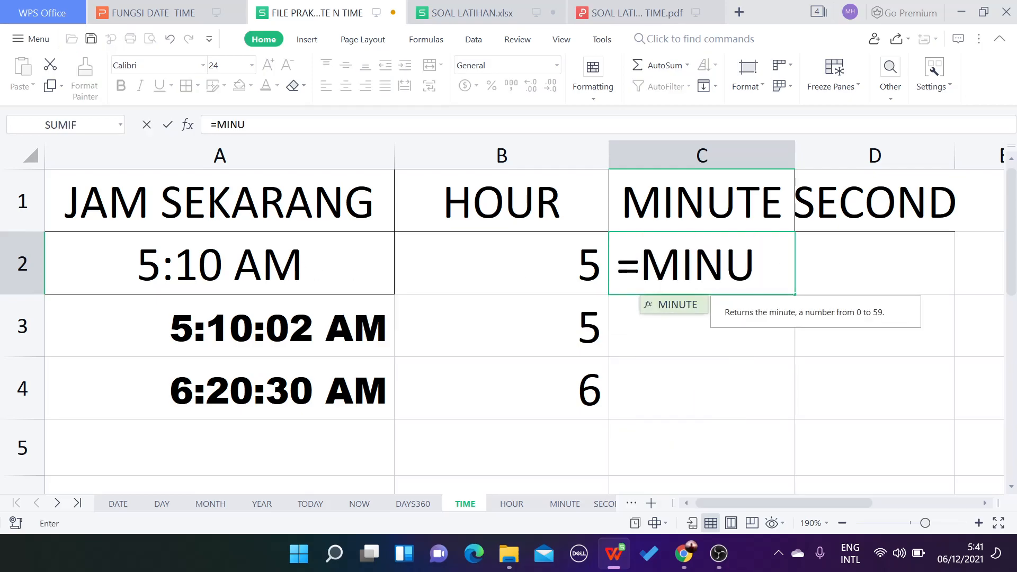
{"action": "key", "text": "Tab"}
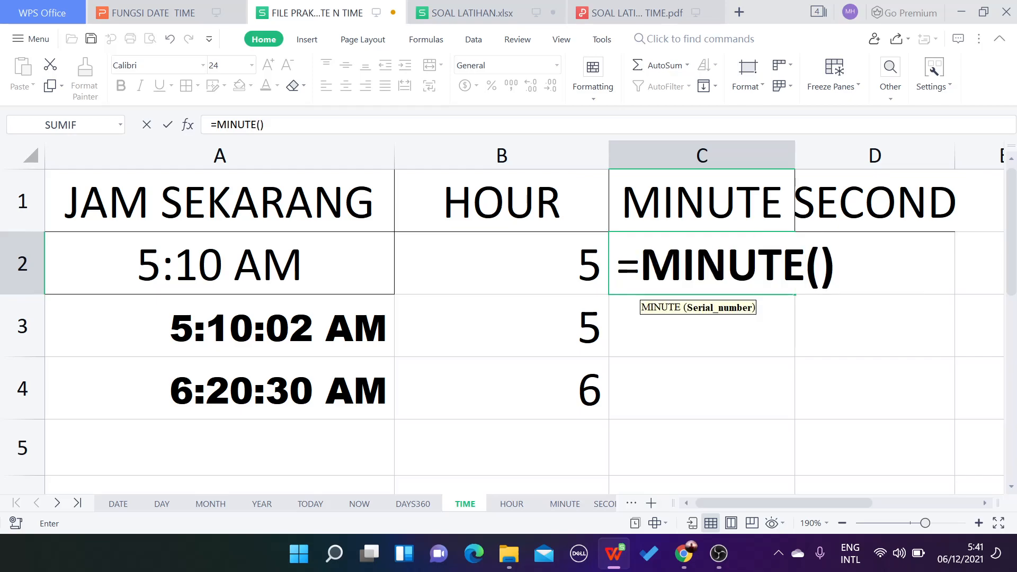
{"action": "left_click", "coordinate": [288, 252]}
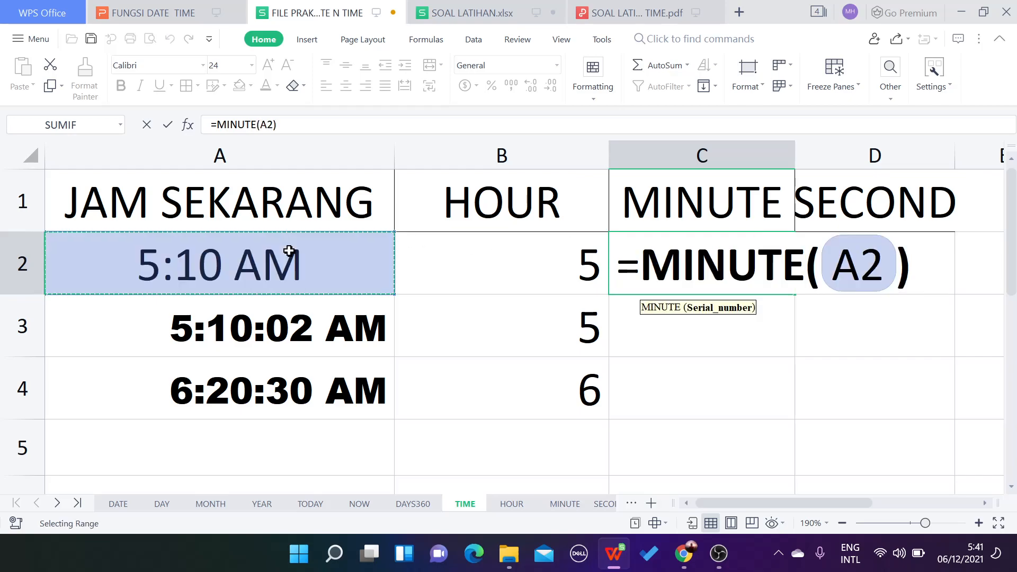
{"action": "key", "text": "Return"}
{"action": "left_click", "coordinate": [701, 277]}
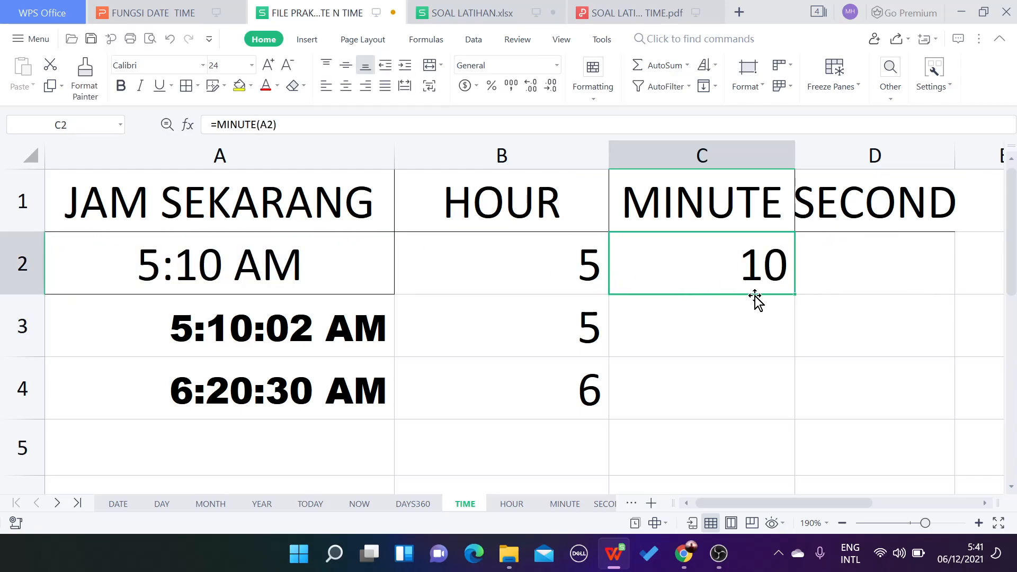
{"action": "left_click_drag", "start_coordinate": [796, 294], "coordinate": [779, 409]}
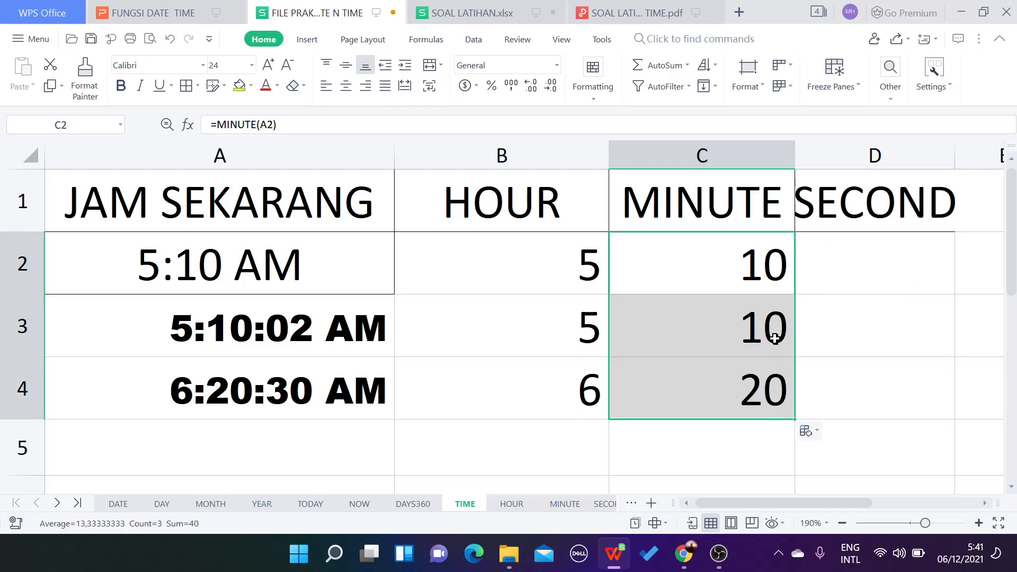
Enter =SECOND(A2) in cell D2 and fill the formula down to cell D4.
{"action": "left_click", "coordinate": [867, 274]}
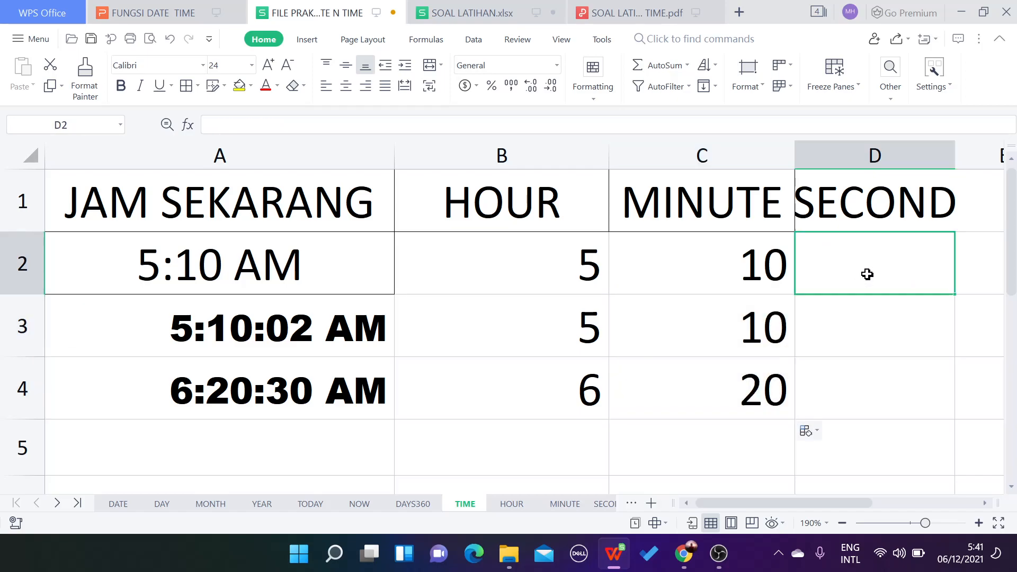
{"action": "type", "text": "=SE"}
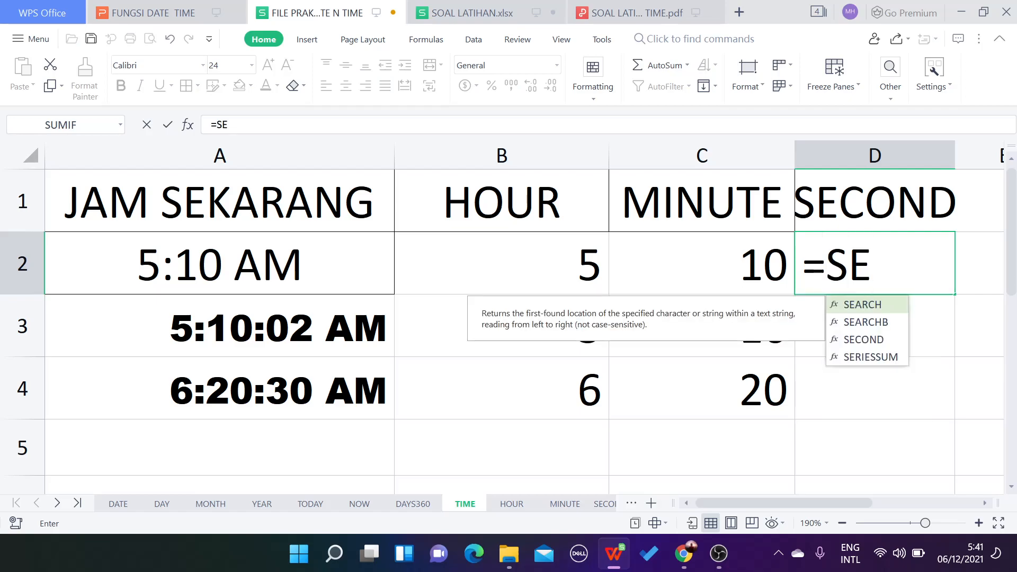
{"action": "type", "text": "COND("}
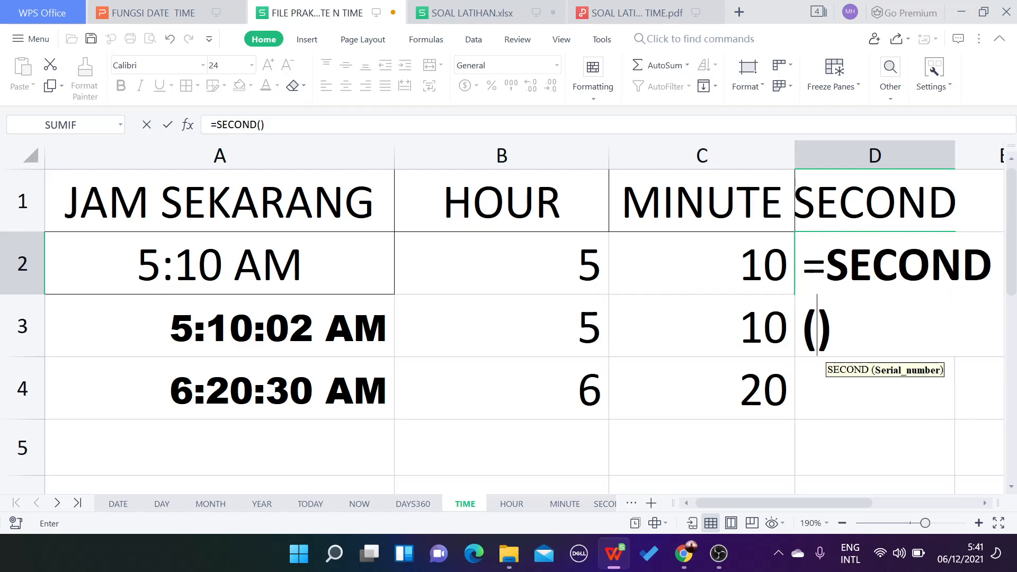
{"action": "left_click", "coordinate": [241, 252]}
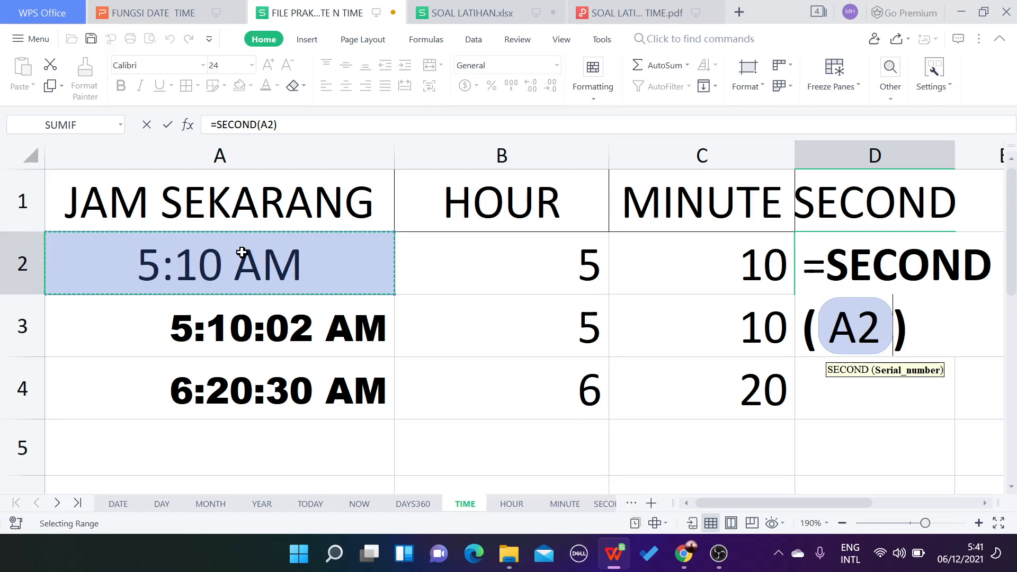
{"action": "key", "text": "Return"}
{"action": "left_click", "coordinate": [927, 262]}
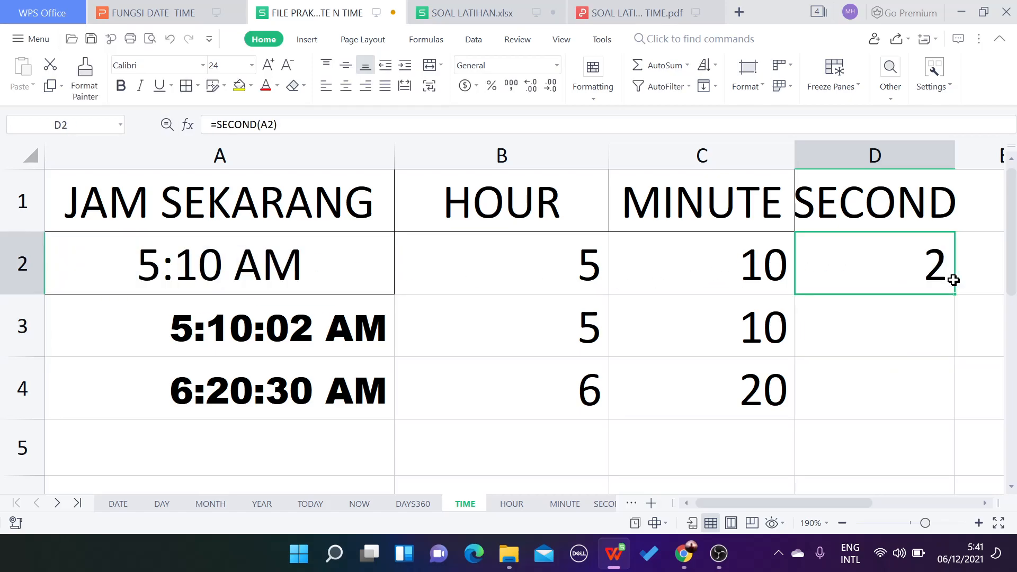
{"action": "left_click_drag", "start_coordinate": [953, 293], "coordinate": [932, 402]}
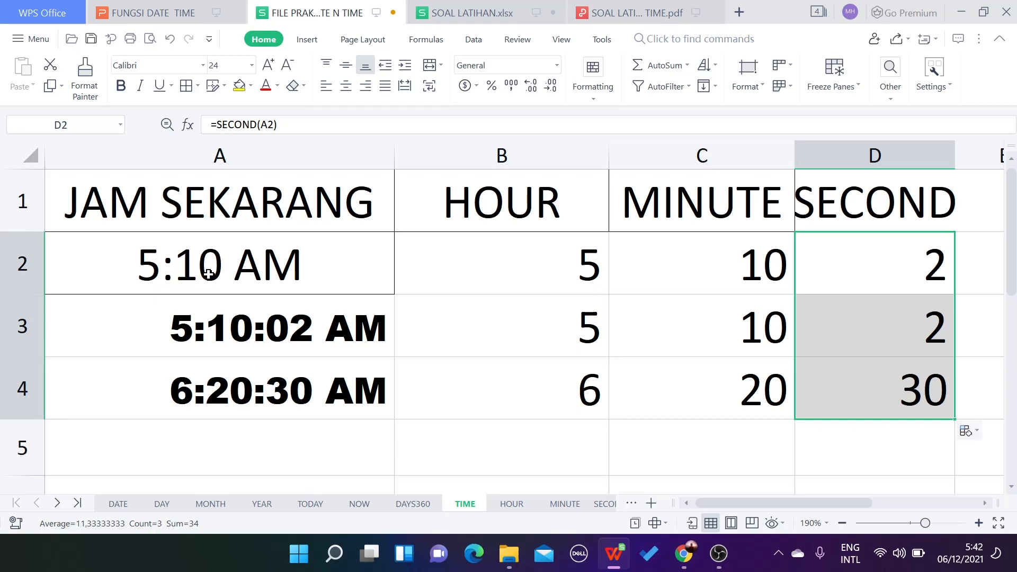
Format the time in cell A2 with the custom number format h:mm:ss AM/PM.
{"action": "left_click", "coordinate": [210, 271]}
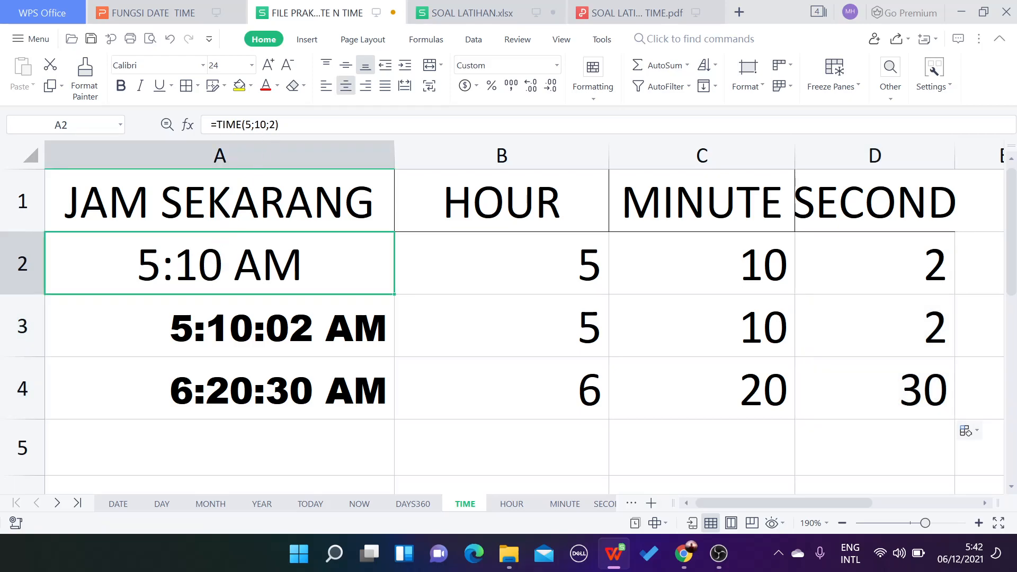
{"action": "right_click", "coordinate": [286, 258]}
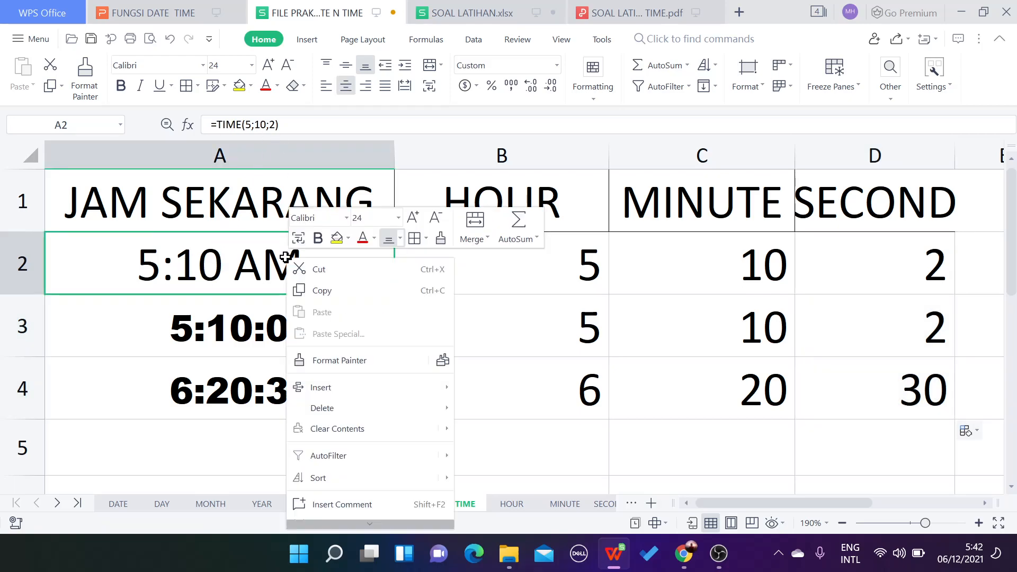
{"action": "scroll", "coordinate": [362, 418], "scroll_direction": "down", "scroll_amount": 2}
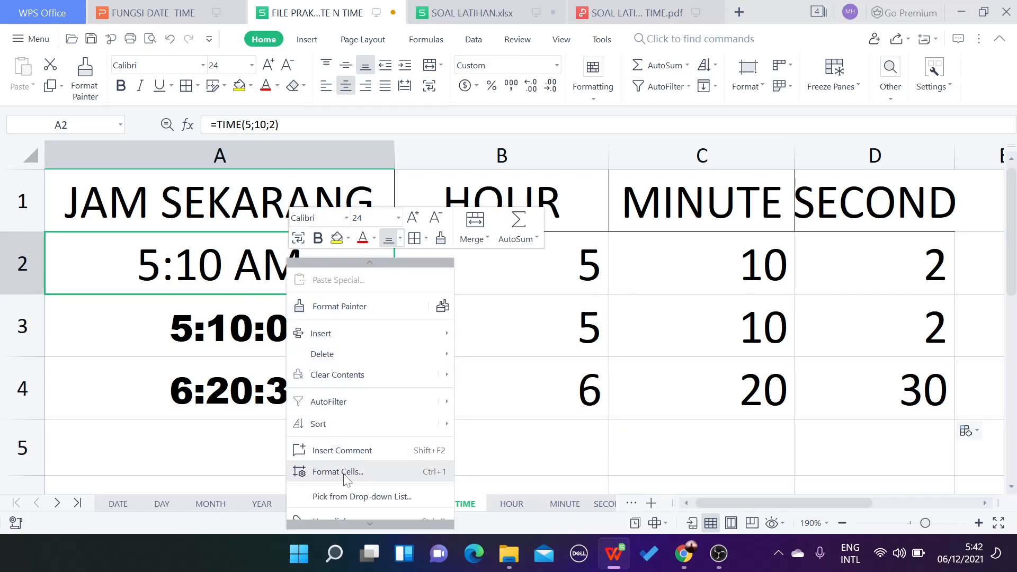
{"action": "left_click", "coordinate": [328, 472]}
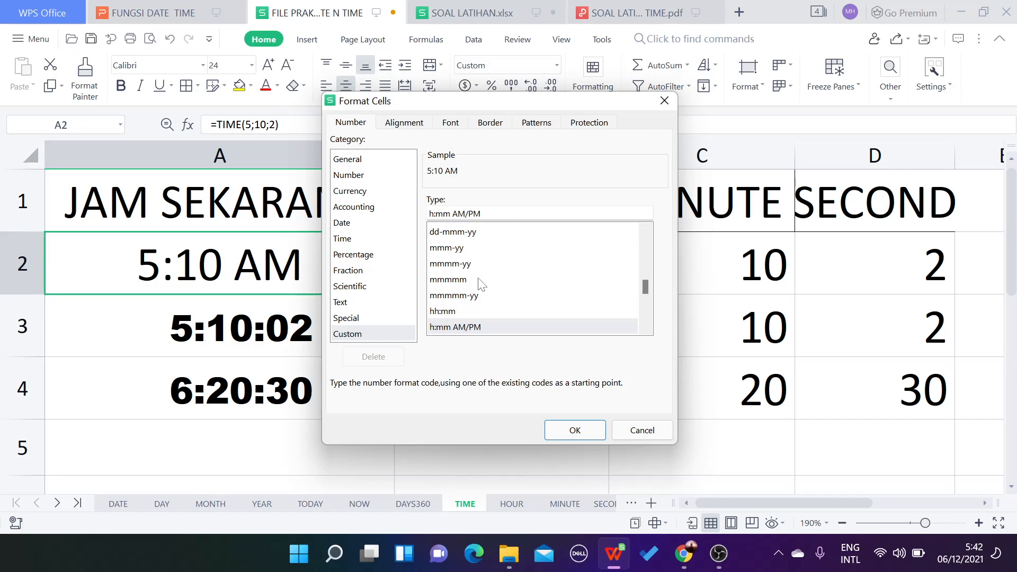
{"action": "scroll", "coordinate": [482, 286], "scroll_direction": "down", "scroll_amount": 2}
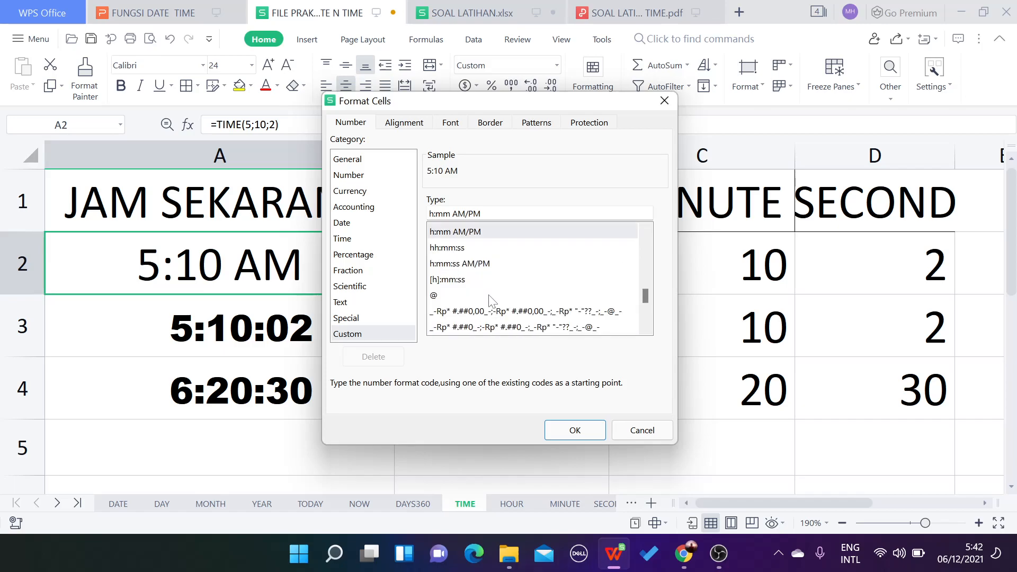
{"action": "left_click", "coordinate": [478, 265]}
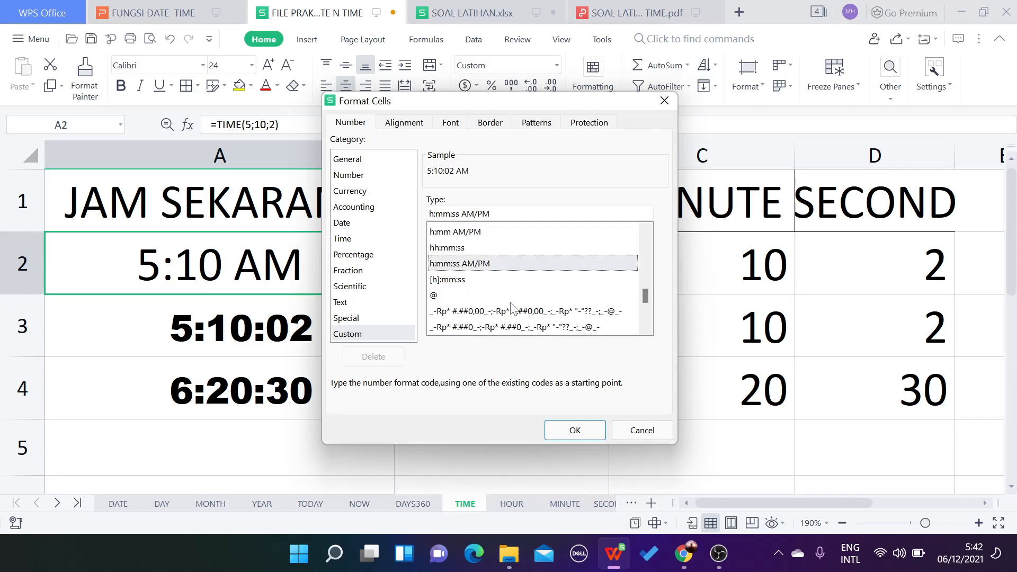
{"action": "left_click", "coordinate": [571, 432]}
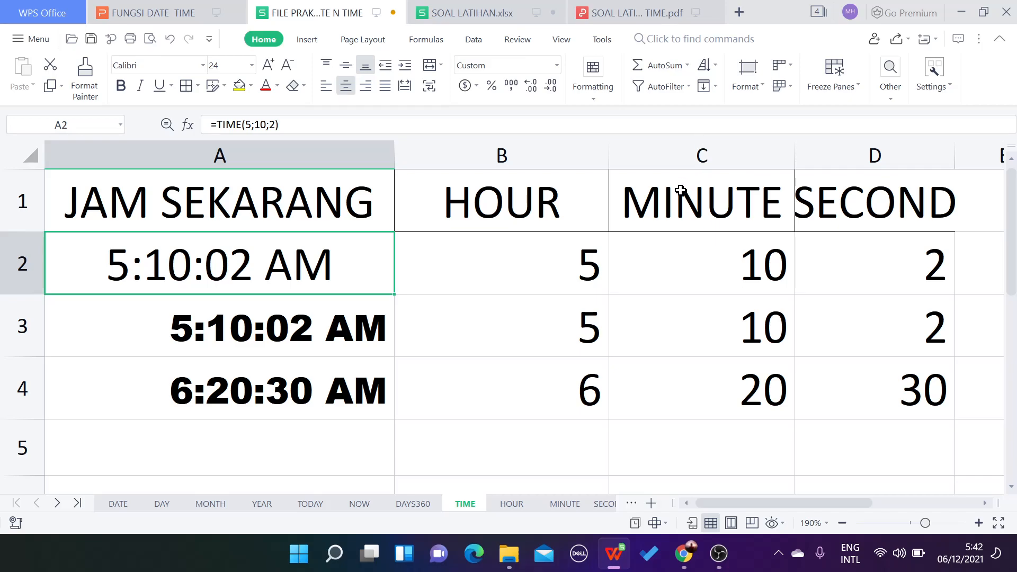
Examine the Fungsi Date and Fungsi Time exercise tables and their numbered calculation rules in the Soal Date And Time PDF.
{"action": "left_click", "coordinate": [634, 9]}
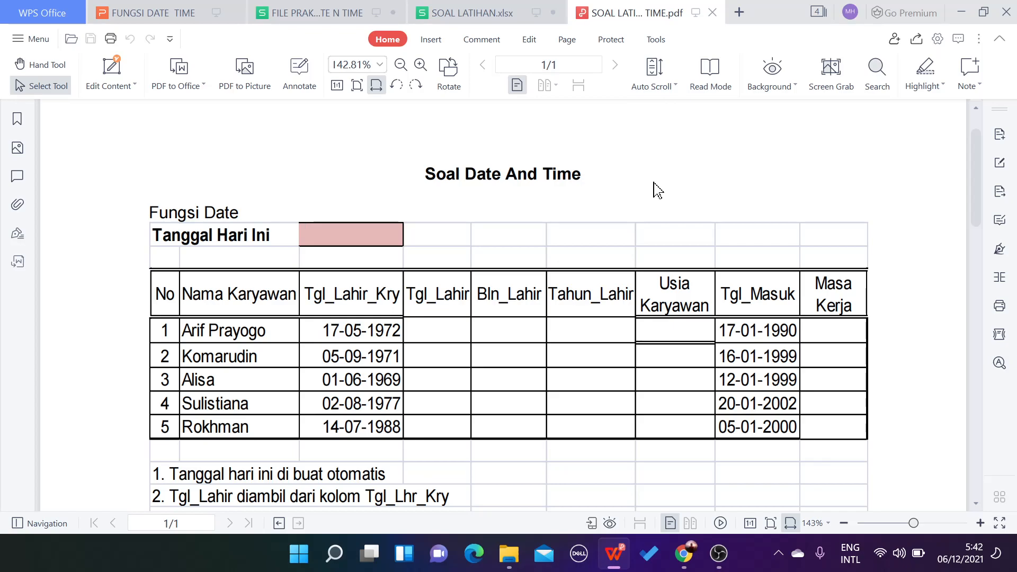
{"action": "scroll", "coordinate": [643, 188], "scroll_direction": "down", "scroll_amount": 1}
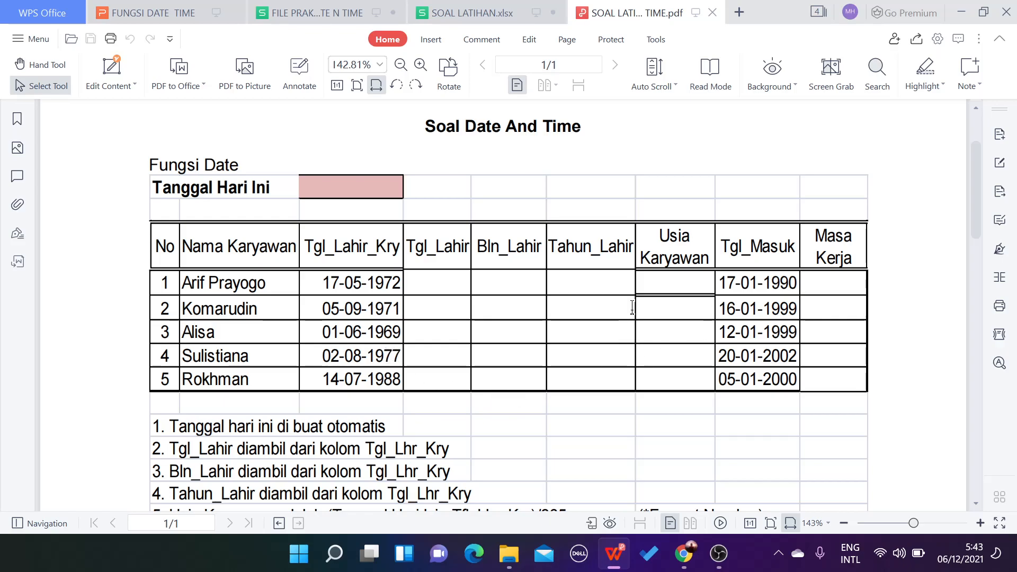
{"action": "scroll", "coordinate": [597, 365], "scroll_direction": "down", "scroll_amount": 3}
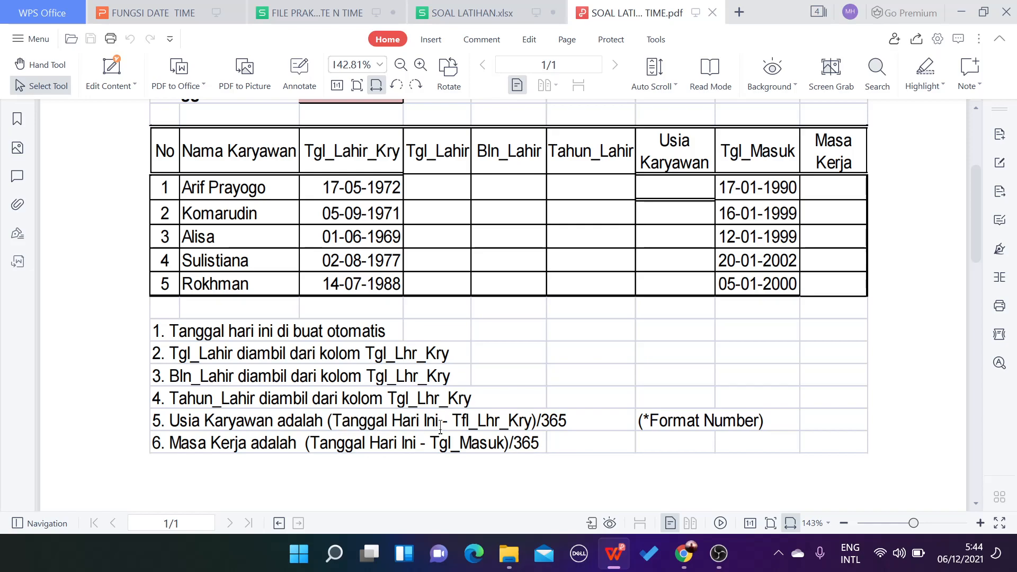
{"action": "scroll", "coordinate": [442, 422], "scroll_direction": "up", "scroll_amount": 1}
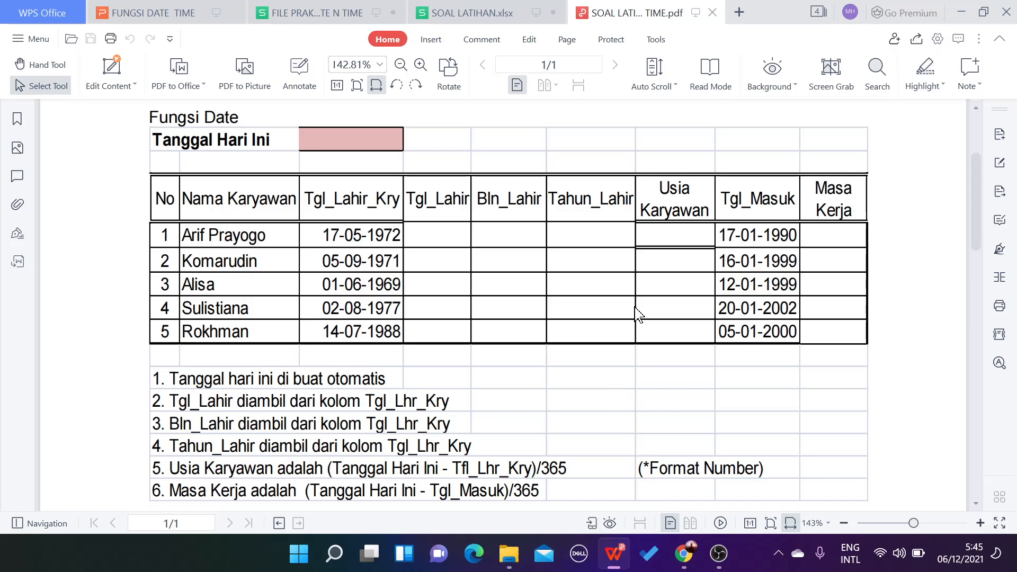
{"action": "scroll", "coordinate": [638, 315], "scroll_direction": "down", "scroll_amount": 6}
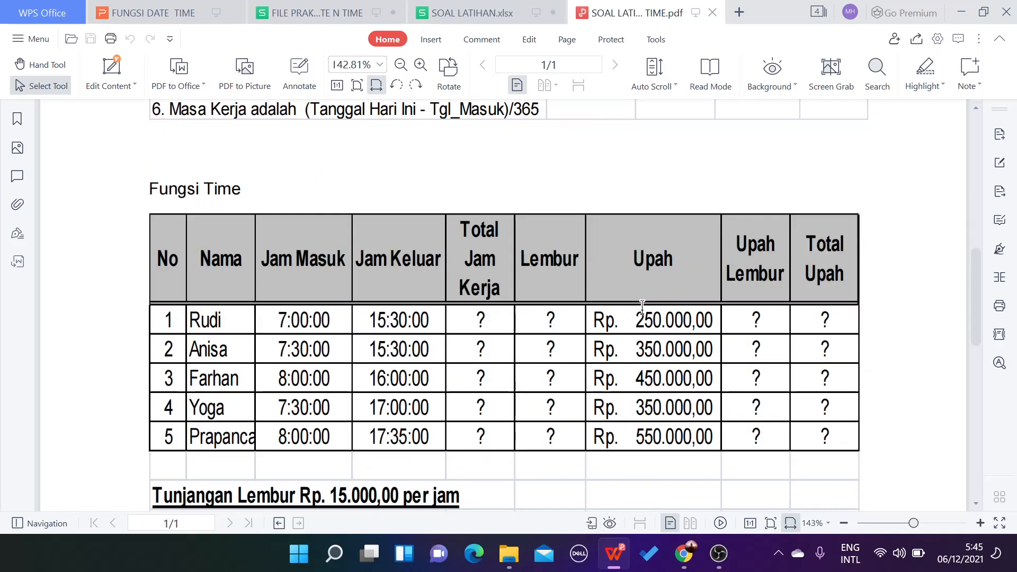
{"action": "scroll", "coordinate": [643, 308], "scroll_direction": "down", "scroll_amount": 1}
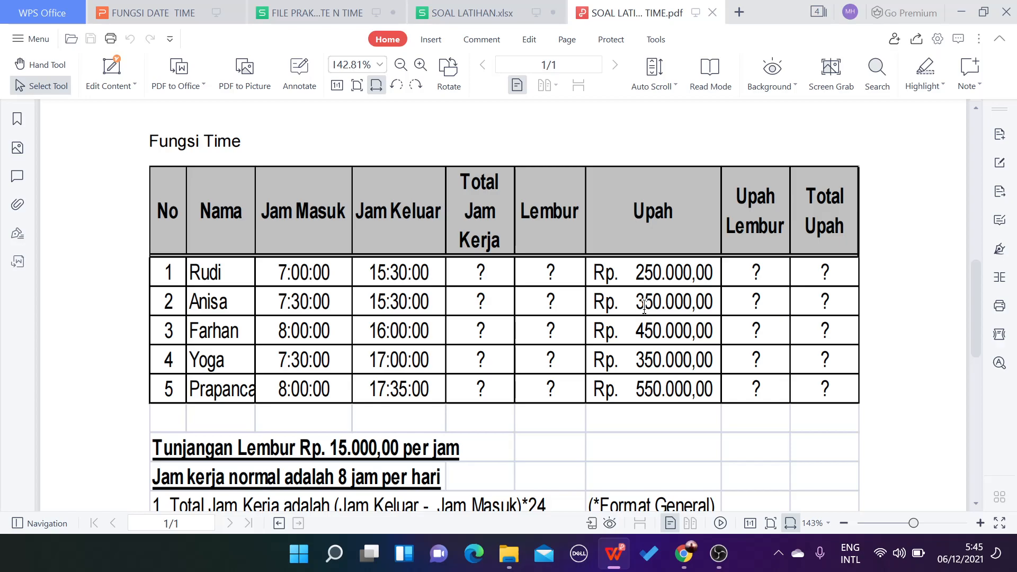
{"action": "scroll", "coordinate": [608, 271], "scroll_direction": "down", "scroll_amount": 1}
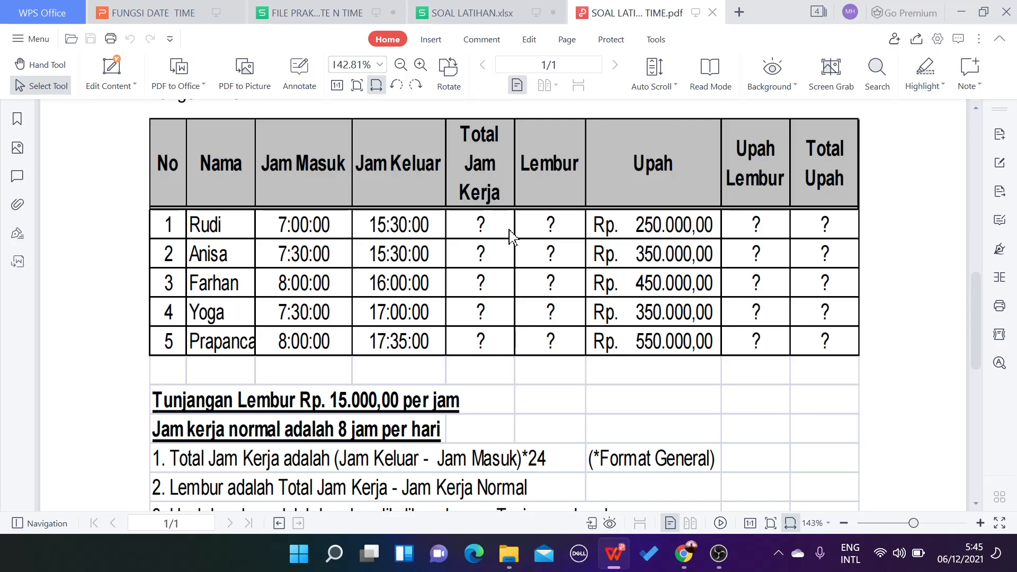
{"action": "scroll", "coordinate": [387, 276], "scroll_direction": "down", "scroll_amount": 1}
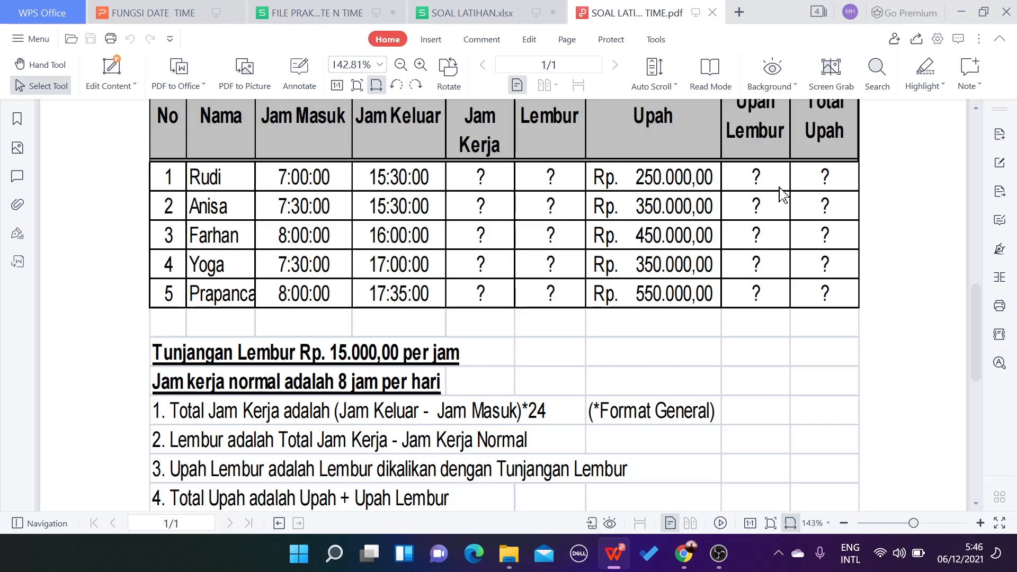
{"action": "scroll", "coordinate": [682, 267], "scroll_direction": "up", "scroll_amount": 6}
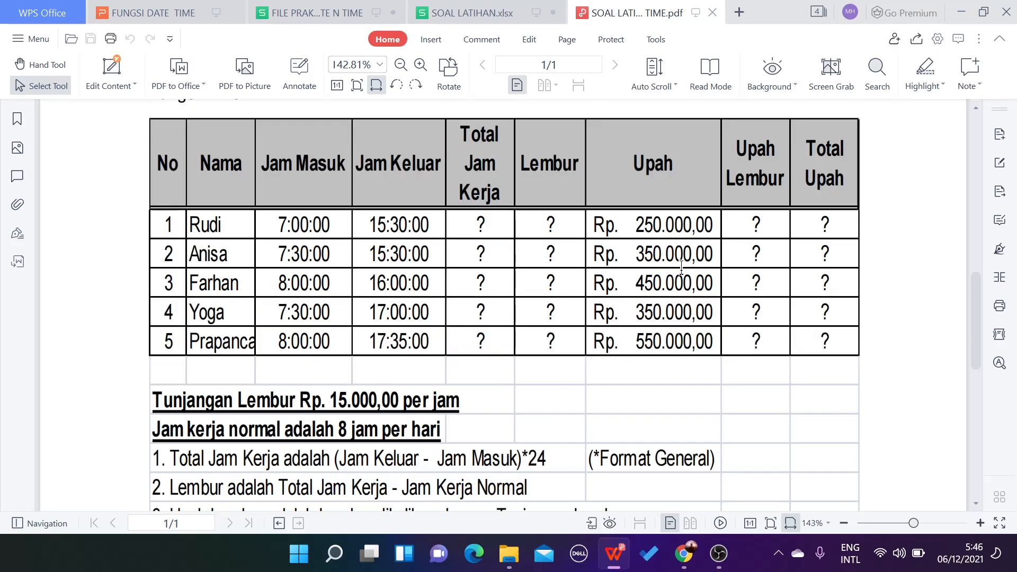
{"action": "scroll", "coordinate": [682, 273], "scroll_direction": "up", "scroll_amount": 6}
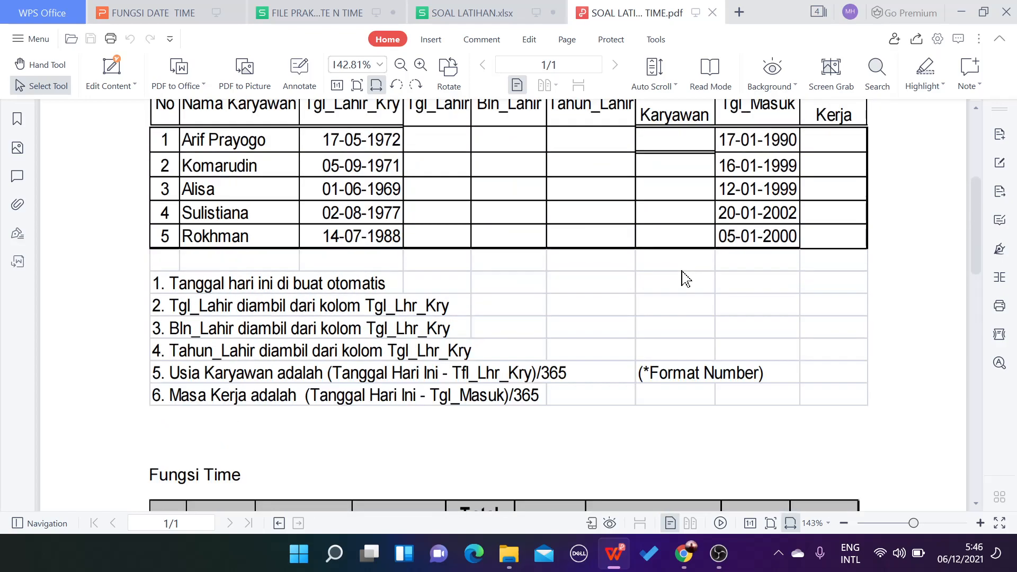
In SOAL LATIHAN.xlsx, clear the Tanggal Hari Ini value in cell C2 and enter =TODAY() there.
{"action": "left_click", "coordinate": [471, 13]}
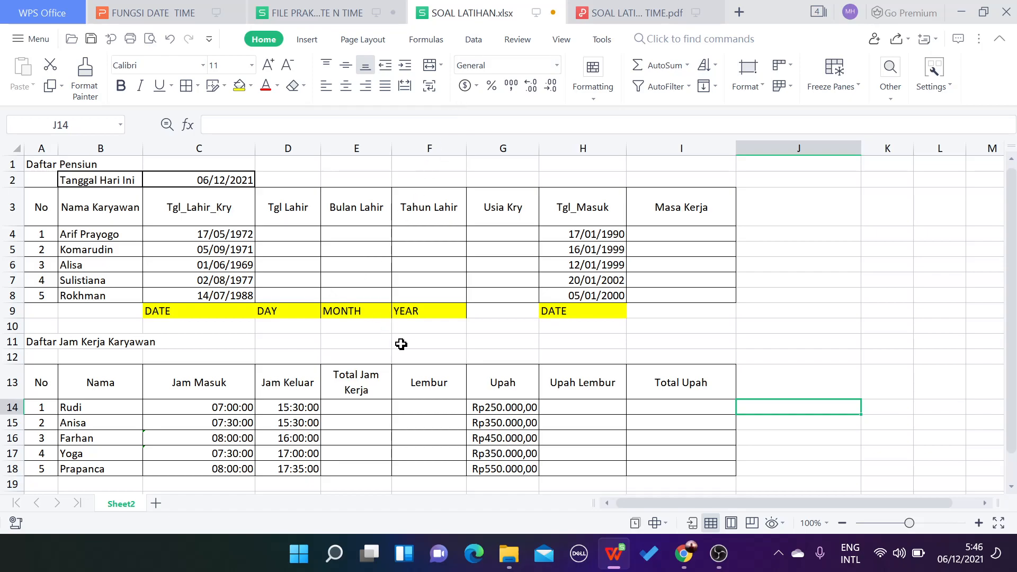
{"action": "left_click", "coordinate": [240, 180]}
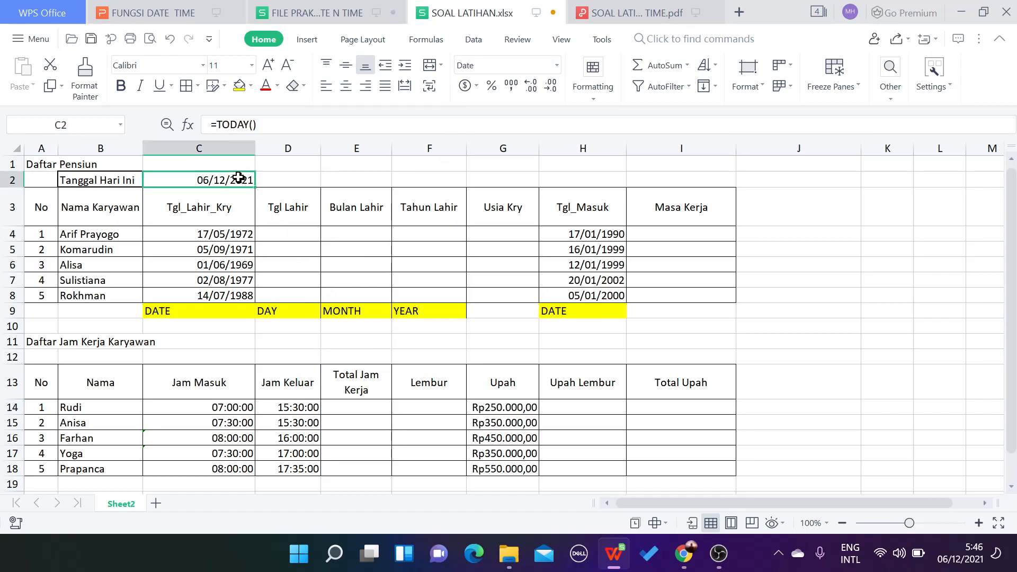
{"action": "key", "text": "Delete"}
{"action": "scroll", "coordinate": [413, 366], "scroll_direction": "up", "scroll_amount": 1}
{"action": "scroll", "coordinate": [413, 366], "scroll_direction": "up", "scroll_amount": 3}
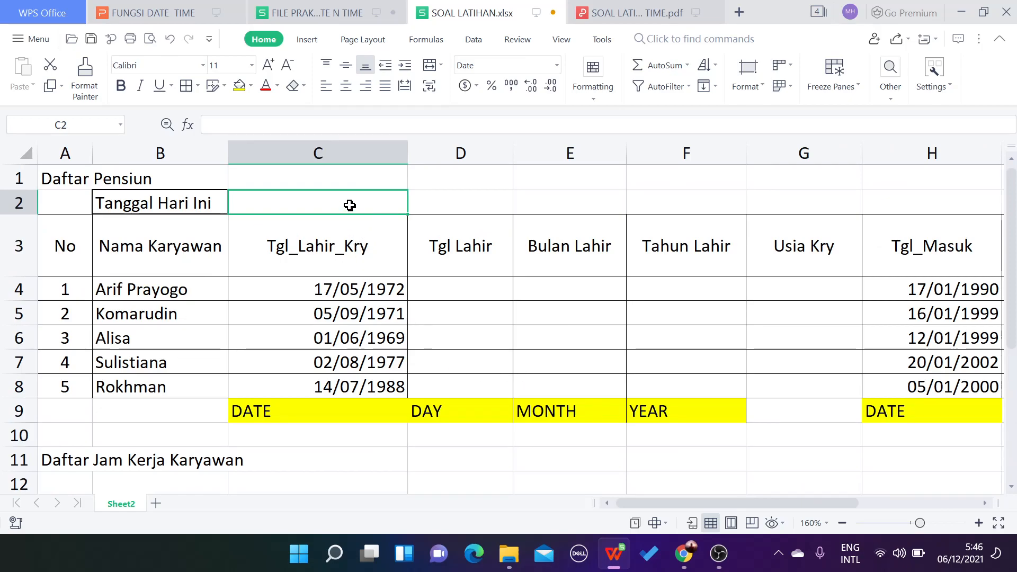
{"action": "type", "text": "=TO"}
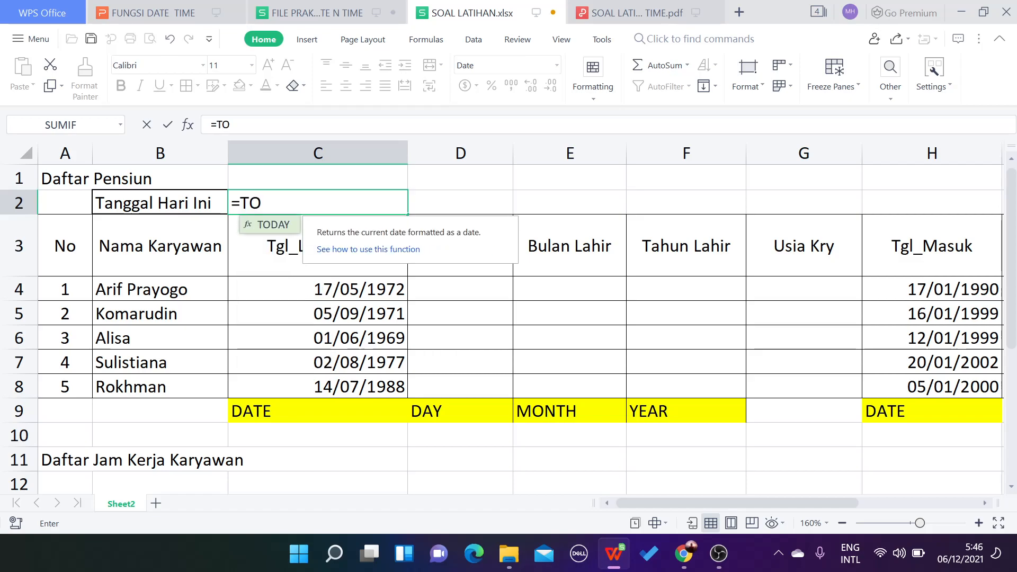
{"action": "type", "text": "DAY()"}
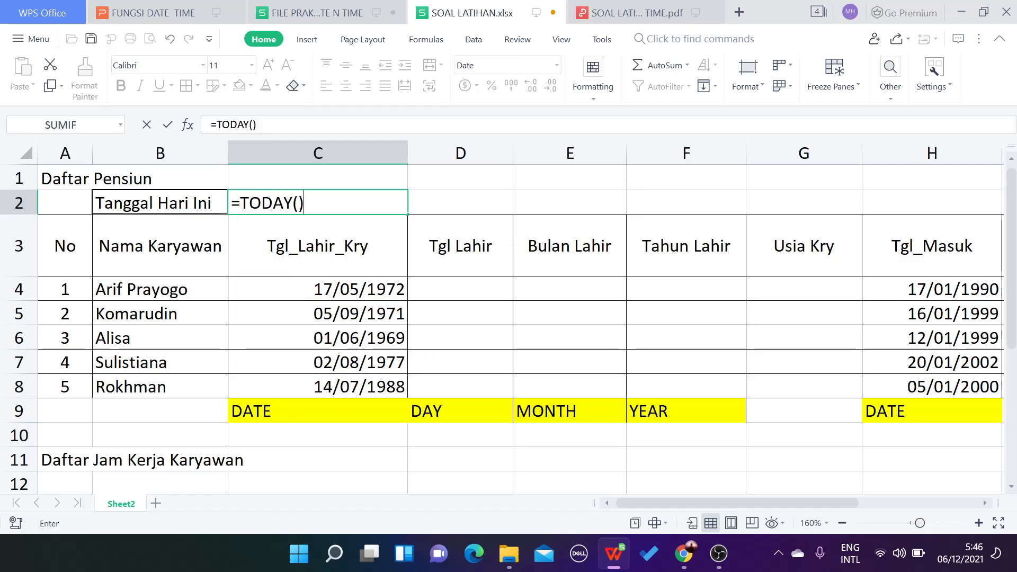
{"action": "key", "text": "Return"}
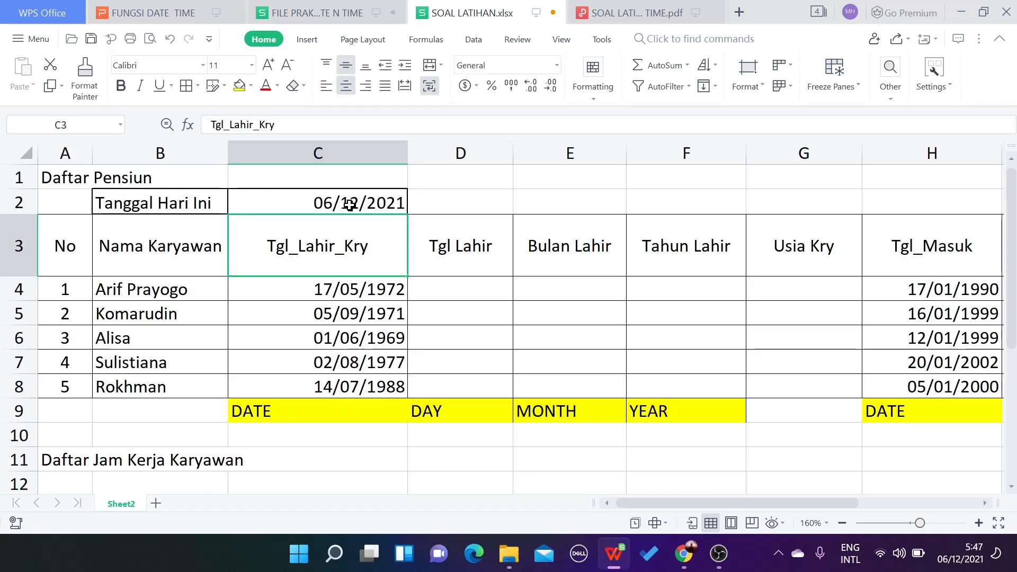
{"action": "left_click", "coordinate": [350, 205]}
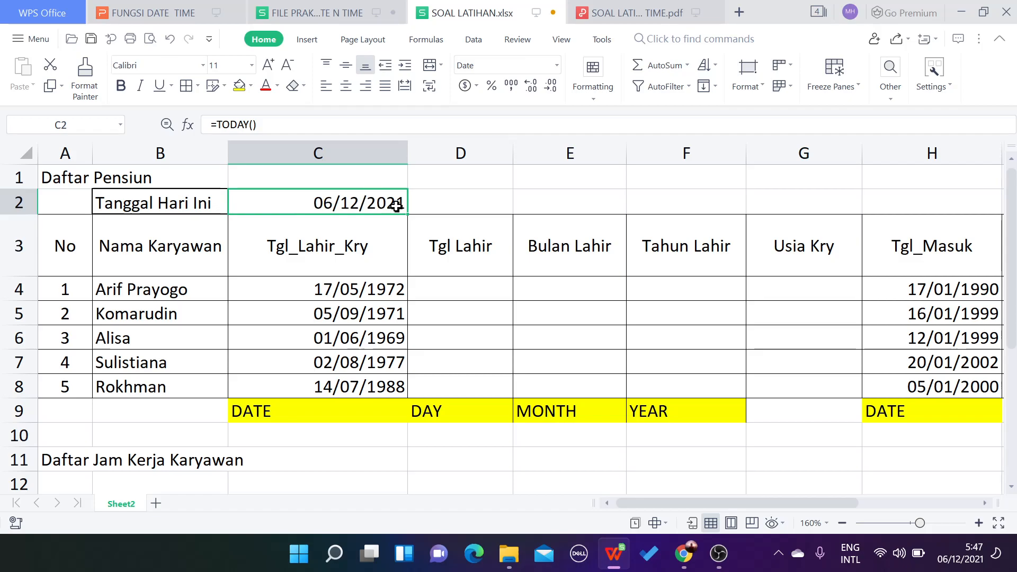
Try to enter the first employee's birth date from the exercise PDF in cell C4 using DATE with day;month;year arguments.
{"action": "left_click", "coordinate": [641, 13]}
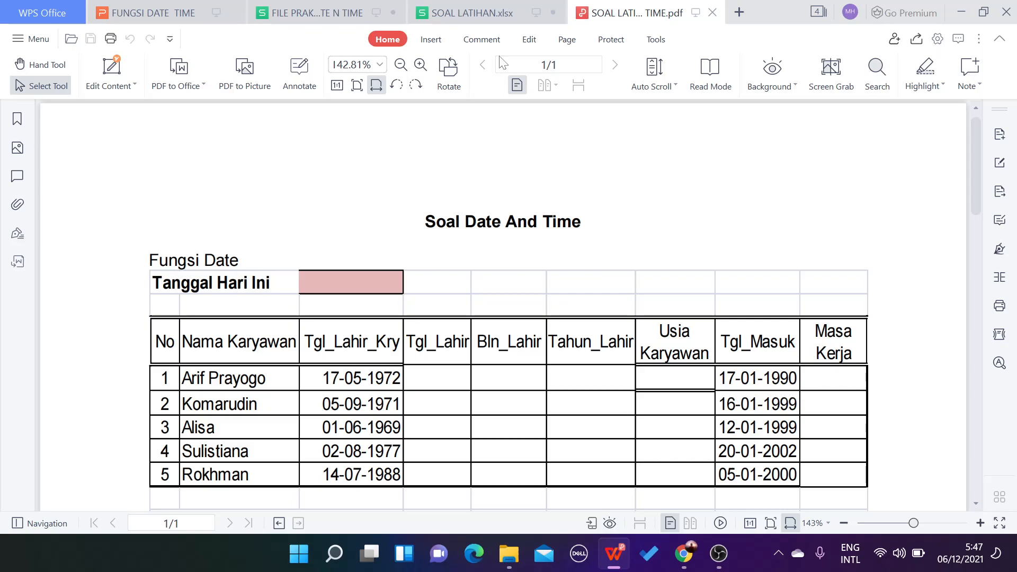
{"action": "left_click", "coordinate": [492, 13]}
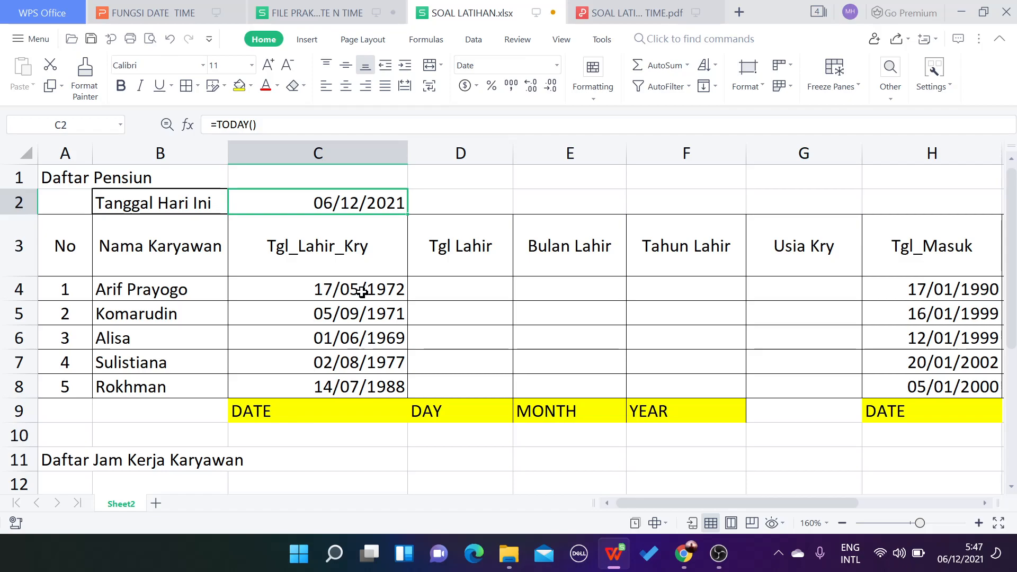
{"action": "left_click", "coordinate": [362, 292]}
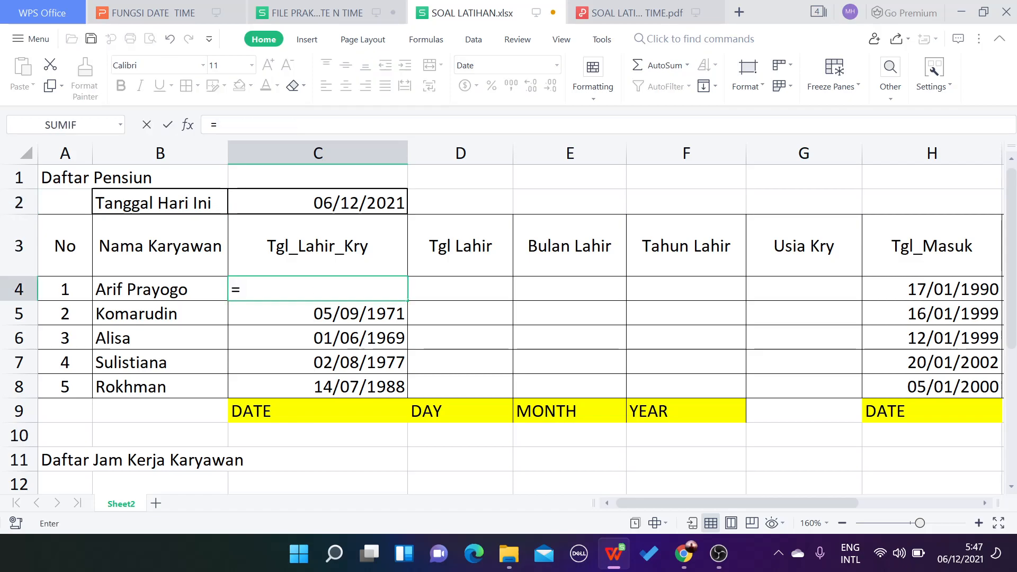
{"action": "type", "text": "DATE("}
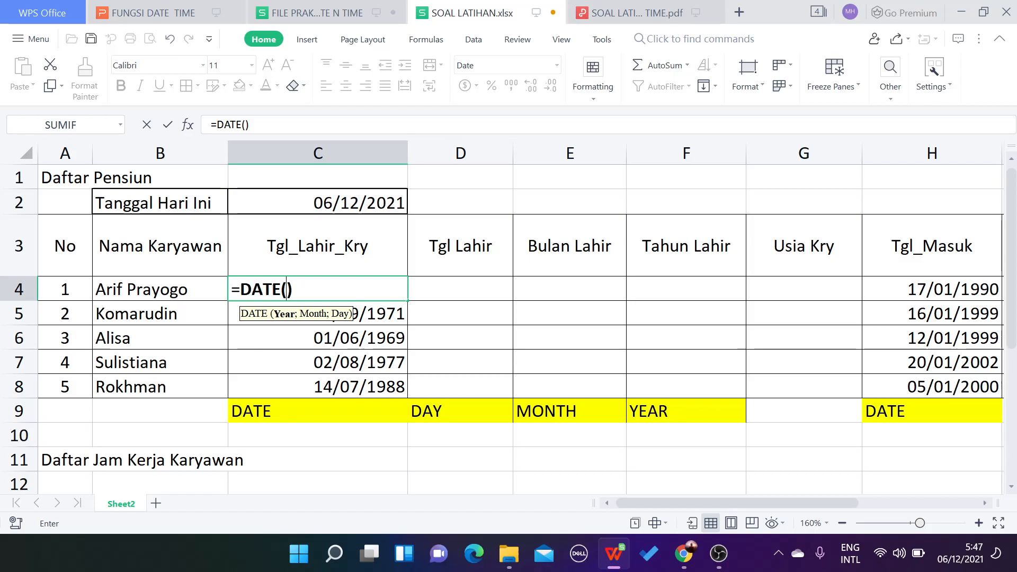
{"action": "type", "text": "17;05;"}
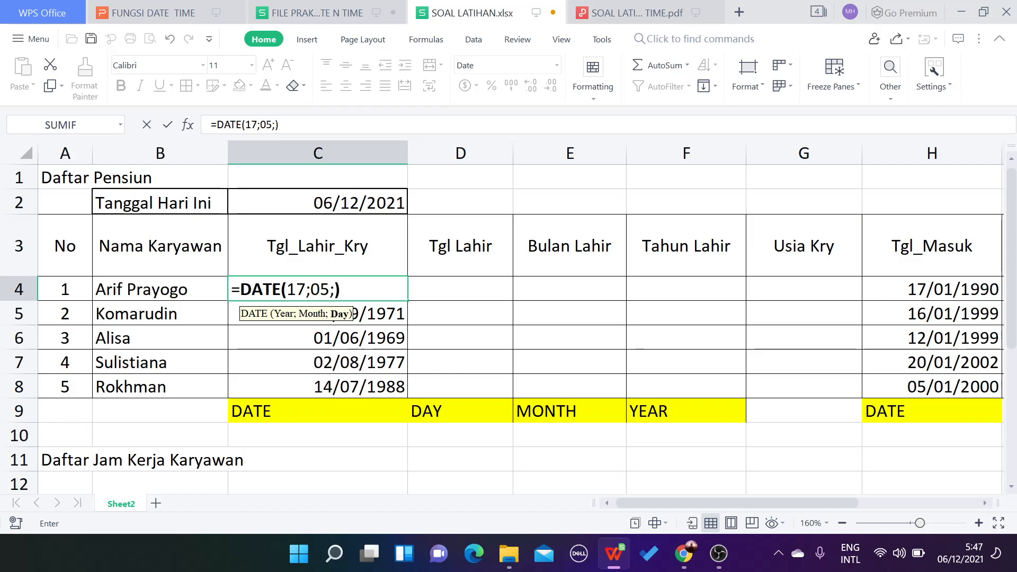
{"action": "type", "text": "19"}
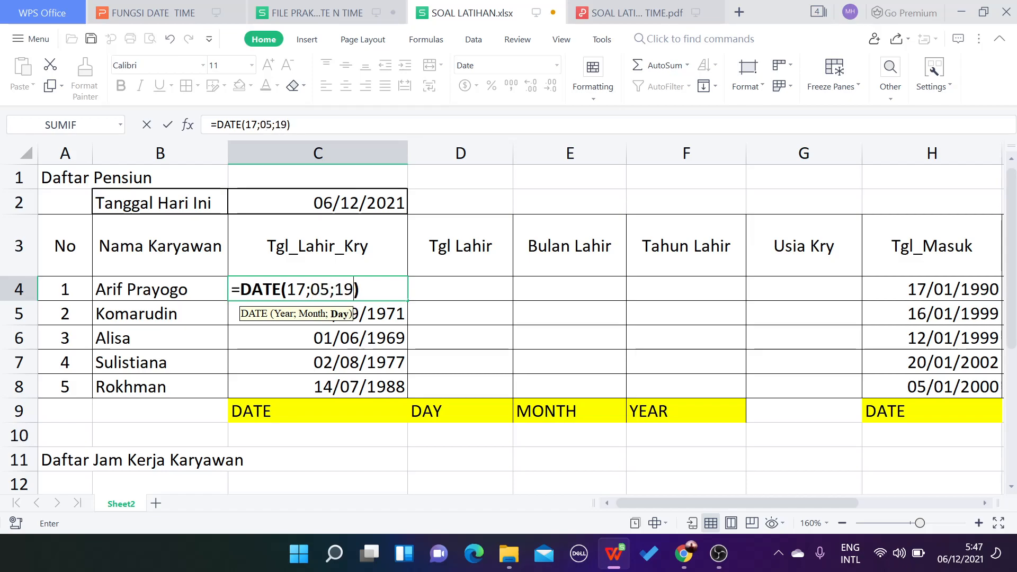
{"action": "type", "text": "72"}
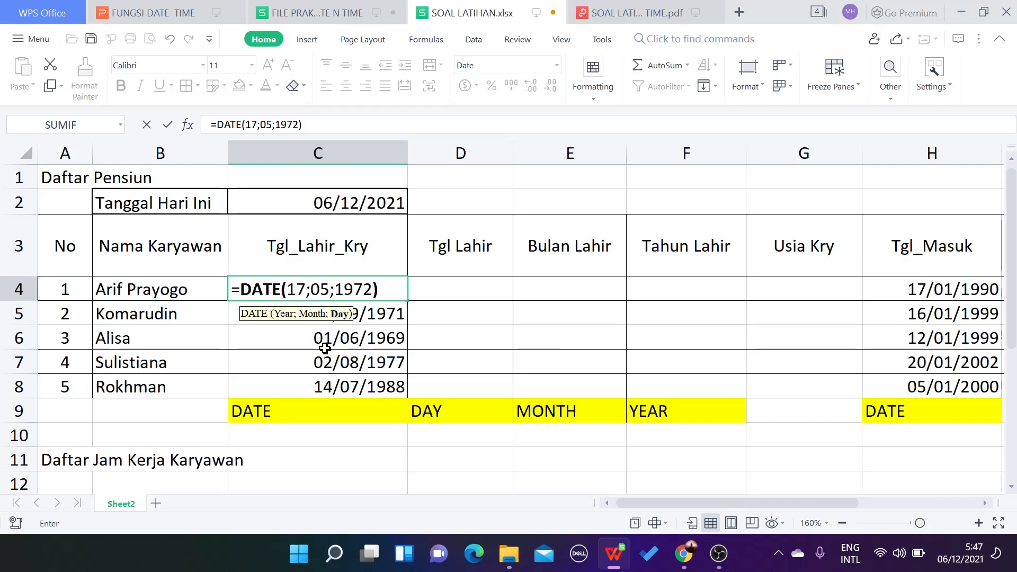
{"action": "left_click", "coordinate": [636, 12]}
{"action": "left_click", "coordinate": [511, 7]}
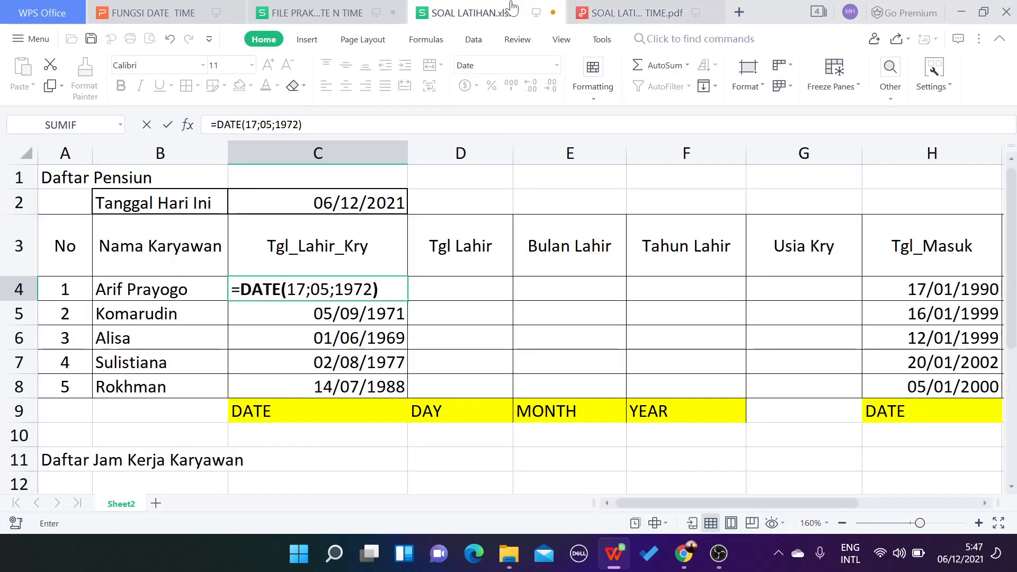
{"action": "left_click", "coordinate": [641, 7]}
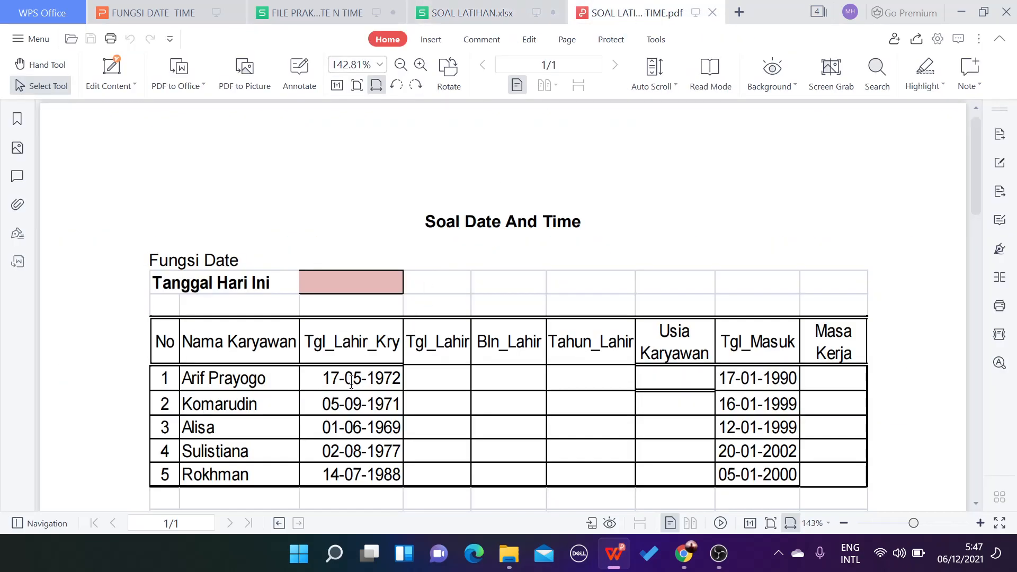
{"action": "left_click", "coordinate": [551, 8]}
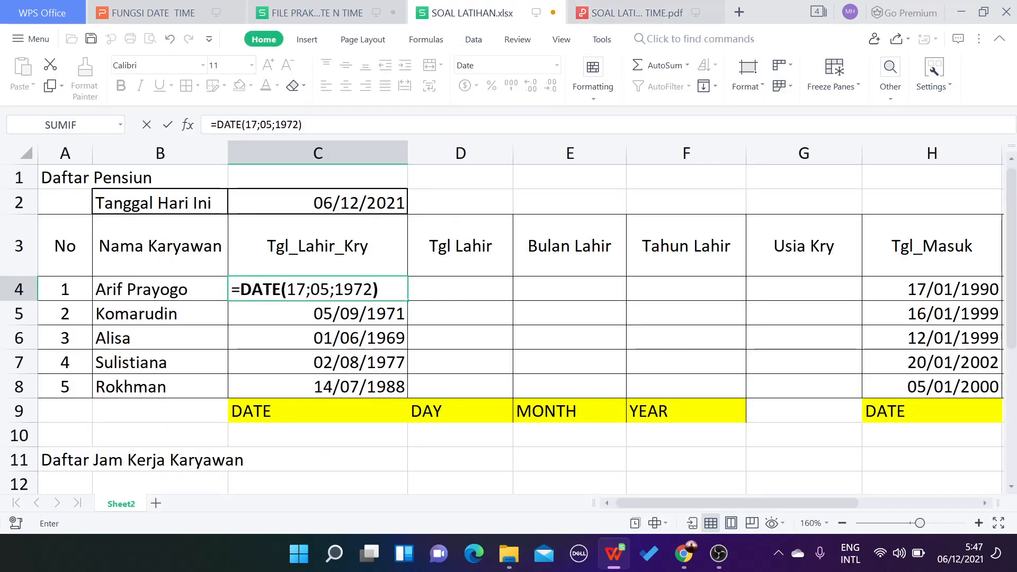
{"action": "left_click", "coordinate": [379, 290]}
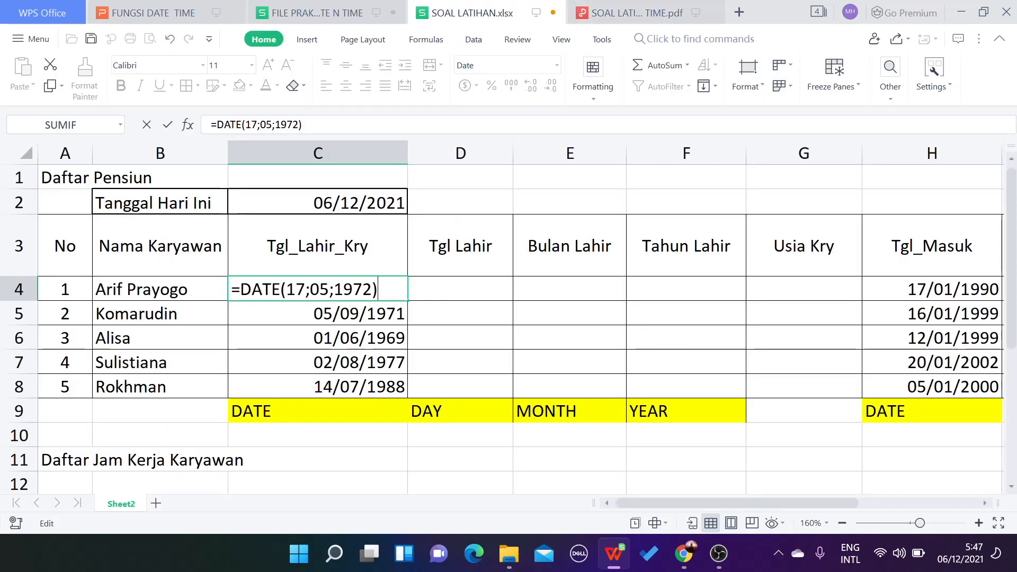
{"action": "key", "text": "Return"}
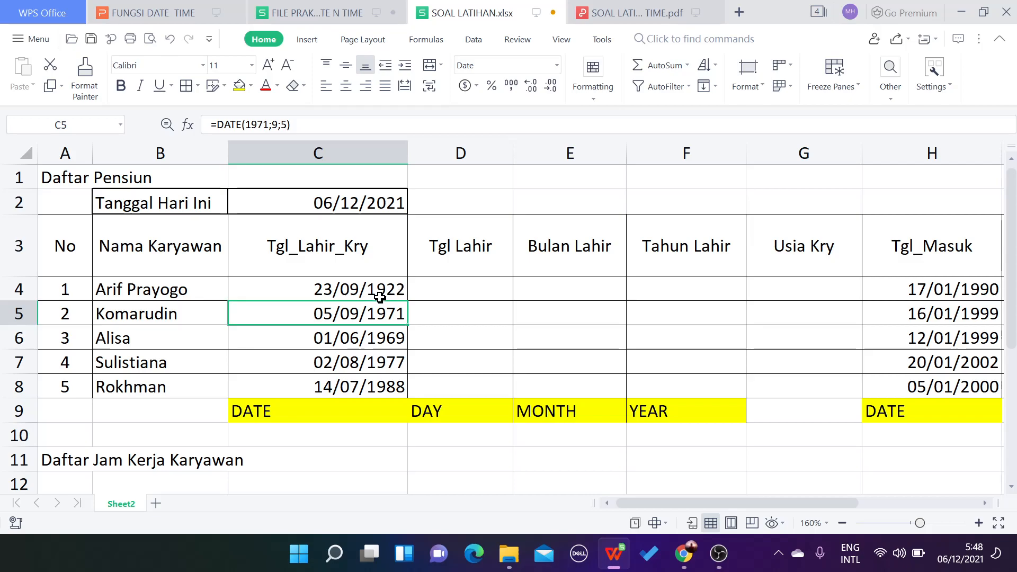
Correct the DATE formula in cell C4 by entering the first employee's birth date arguments in year;month;day order.
{"action": "left_click", "coordinate": [382, 290]}
{"action": "double_click", "coordinate": [382, 290]}
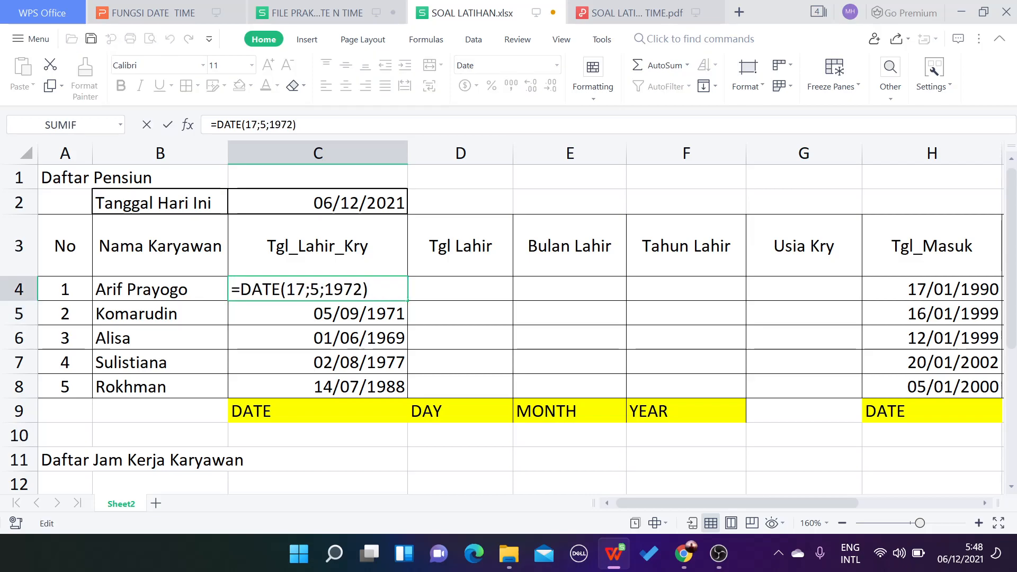
{"action": "key", "text": "shift+Left"}
{"action": "key", "text": "shift+Left"}
{"action": "key", "text": "shift+Left"}
{"action": "key", "text": "shift+Left"}
{"action": "key", "text": "shift+Left"}
{"action": "key", "text": "shift+Left"}
{"action": "key", "text": "shift+Left"}
{"action": "key", "text": "shift+Left"}
{"action": "key", "text": "shift+Left"}
{"action": "key", "text": "shift+Left"}
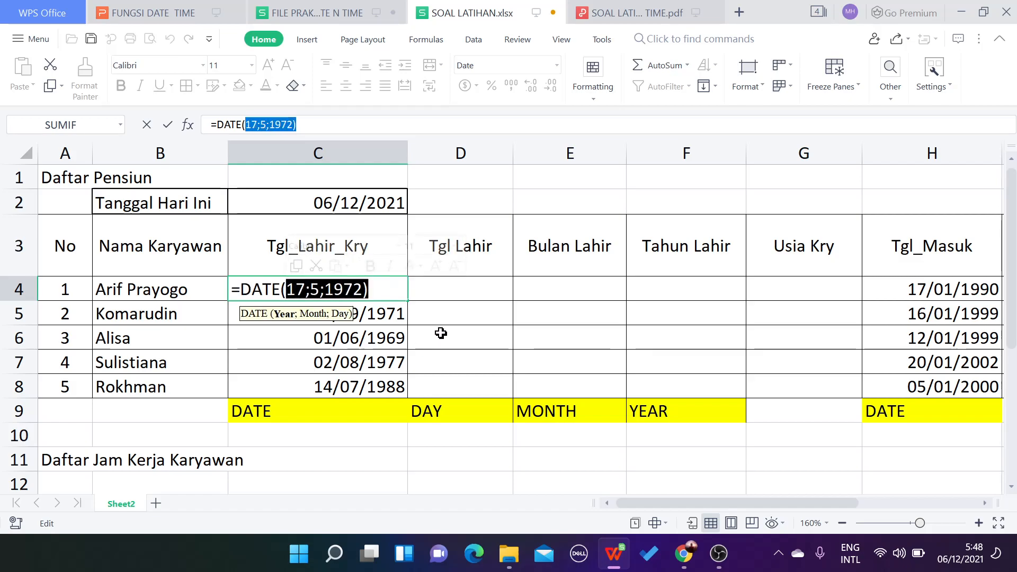
{"action": "type", "text": "19"}
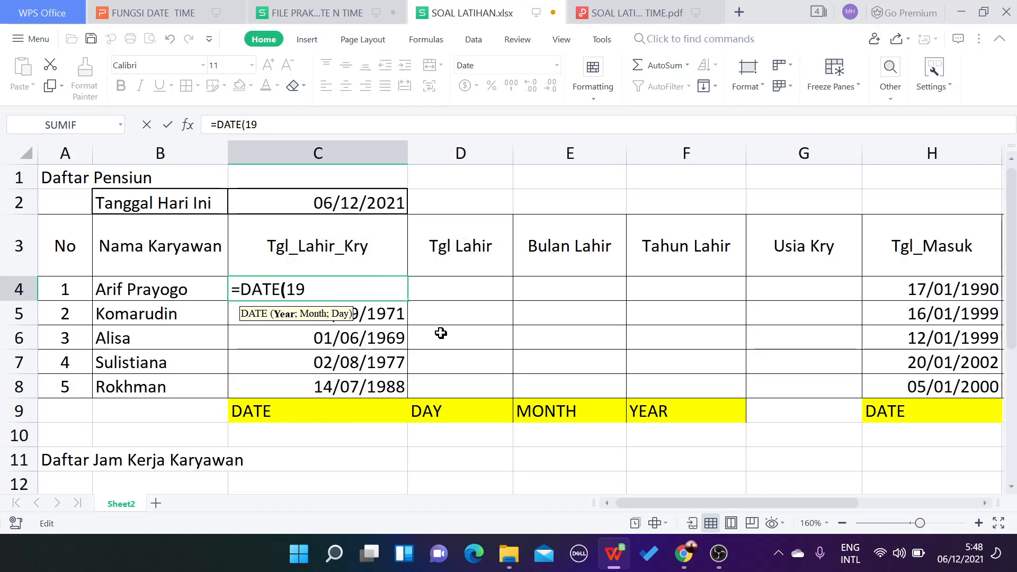
{"action": "type", "text": "72;"}
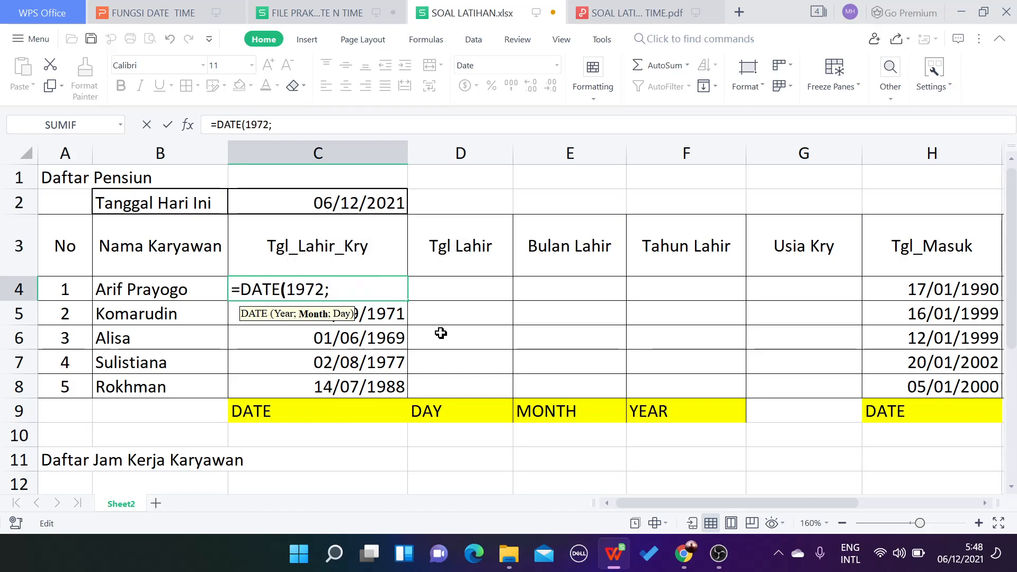
{"action": "type", "text": "05"}
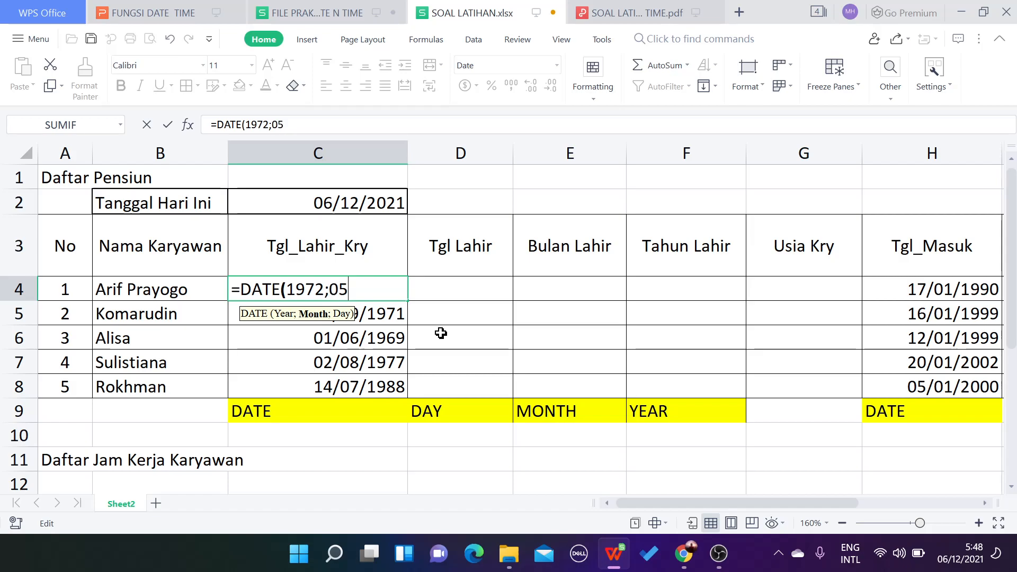
{"action": "type", "text": ";17"}
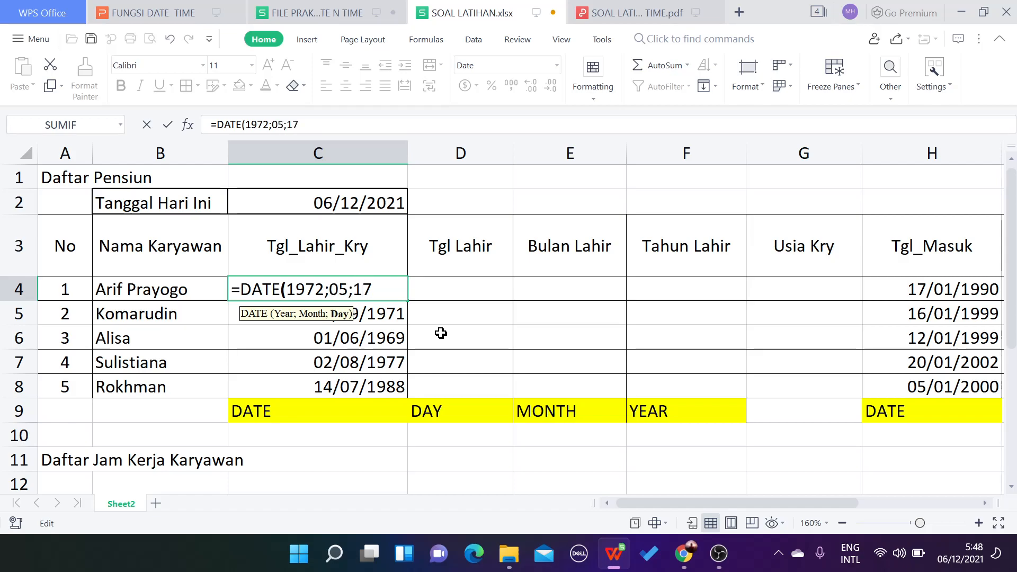
{"action": "type", "text": ")"}
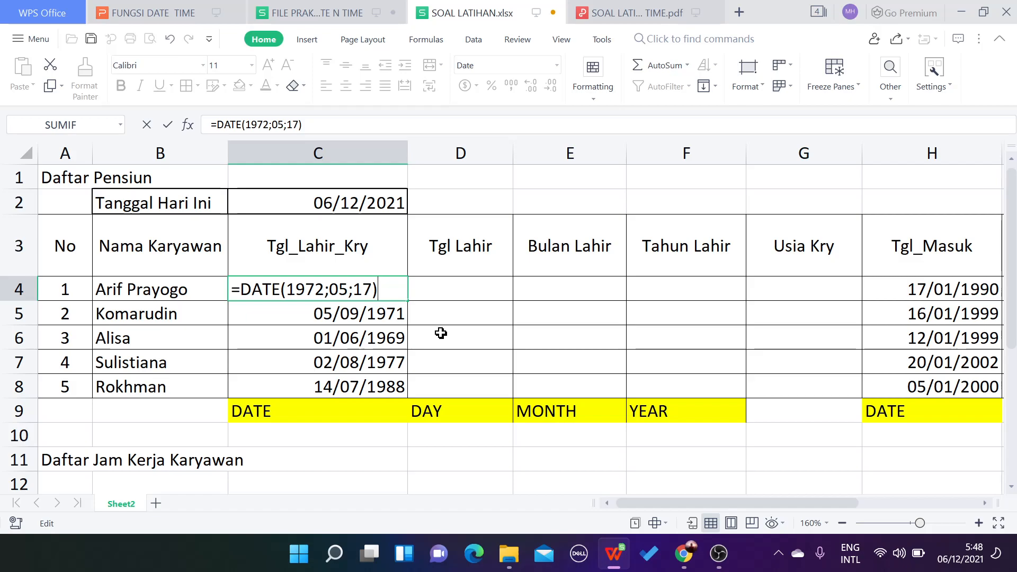
{"action": "key", "text": "Return"}
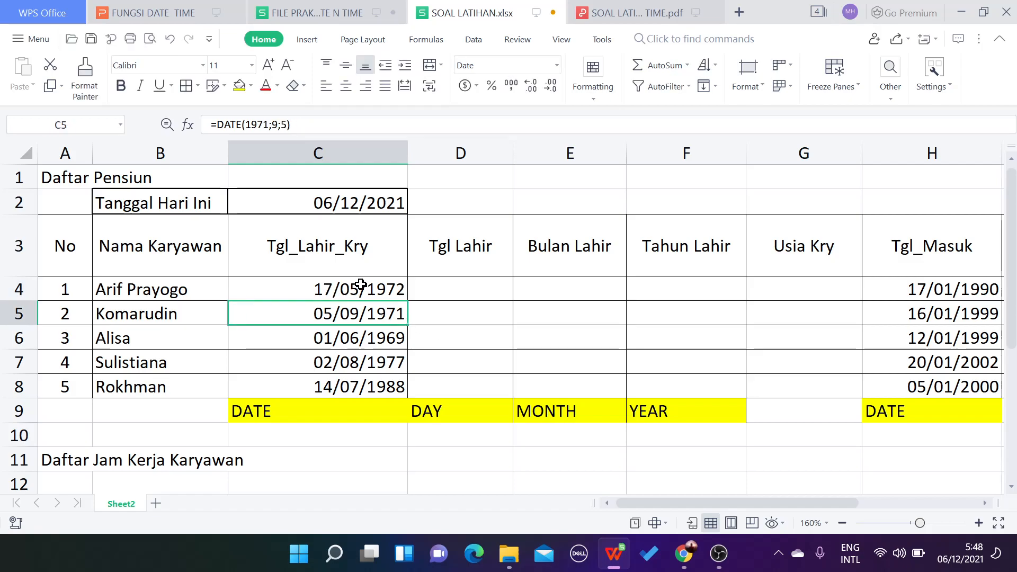
Compare the Tgl_Lahir_Kry date in cell C4 of SOAL LATIHAN.xlsx with the first employee's row in the exercise PDF.
{"action": "left_click", "coordinate": [631, 13]}
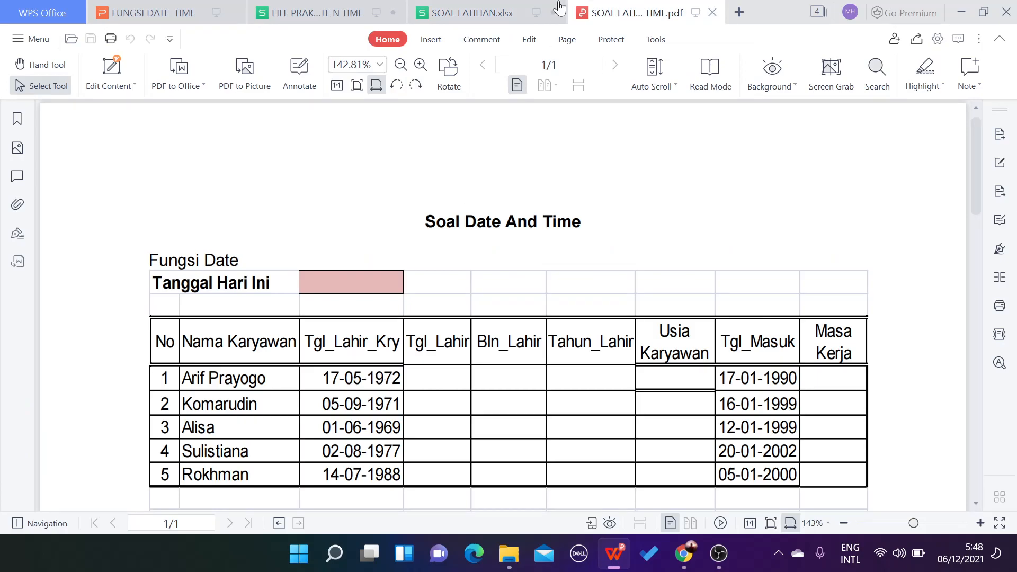
{"action": "left_click", "coordinate": [482, 8]}
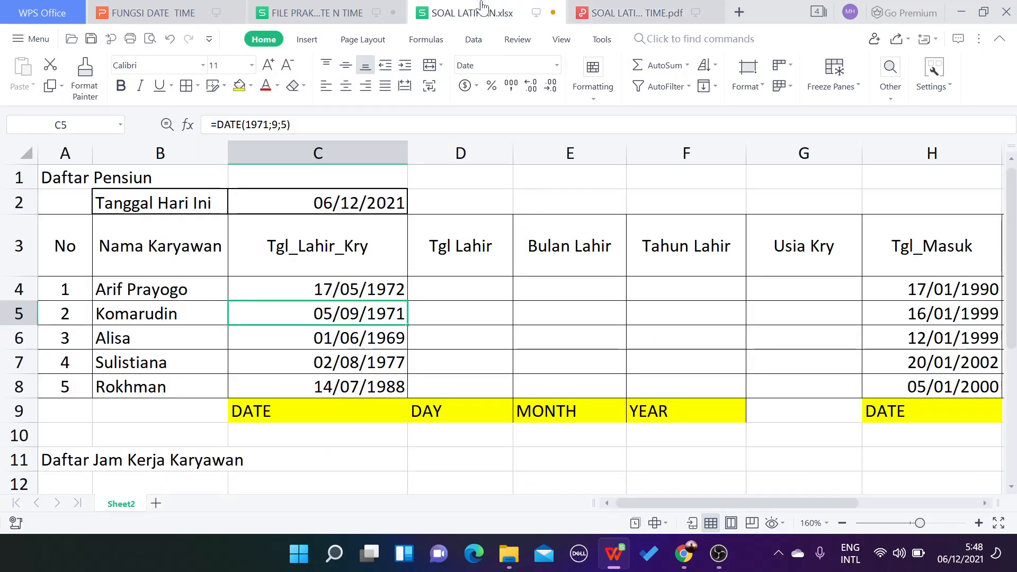
{"action": "left_click", "coordinate": [372, 292]}
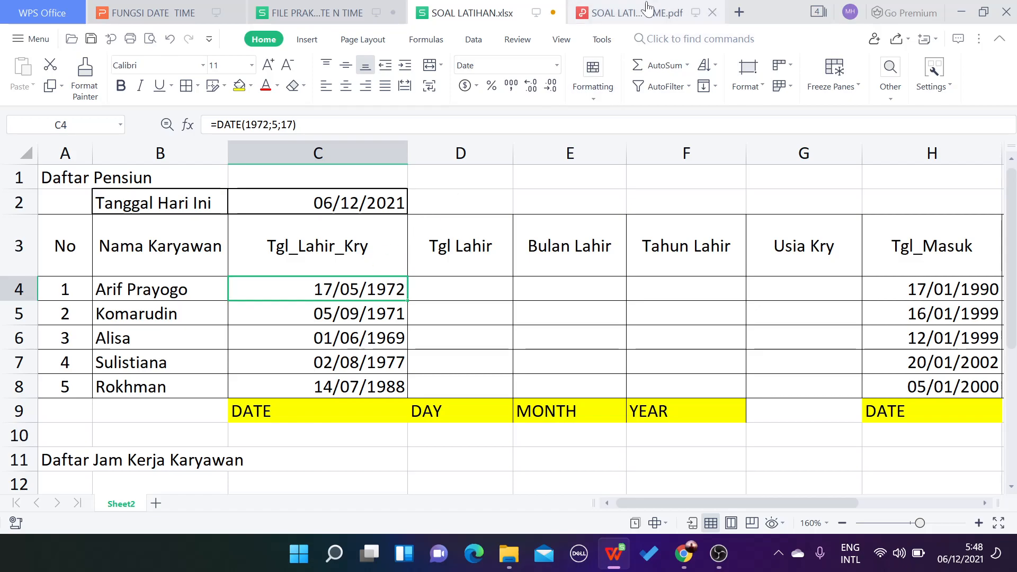
{"action": "mouse_move", "coordinate": [648, 8]}
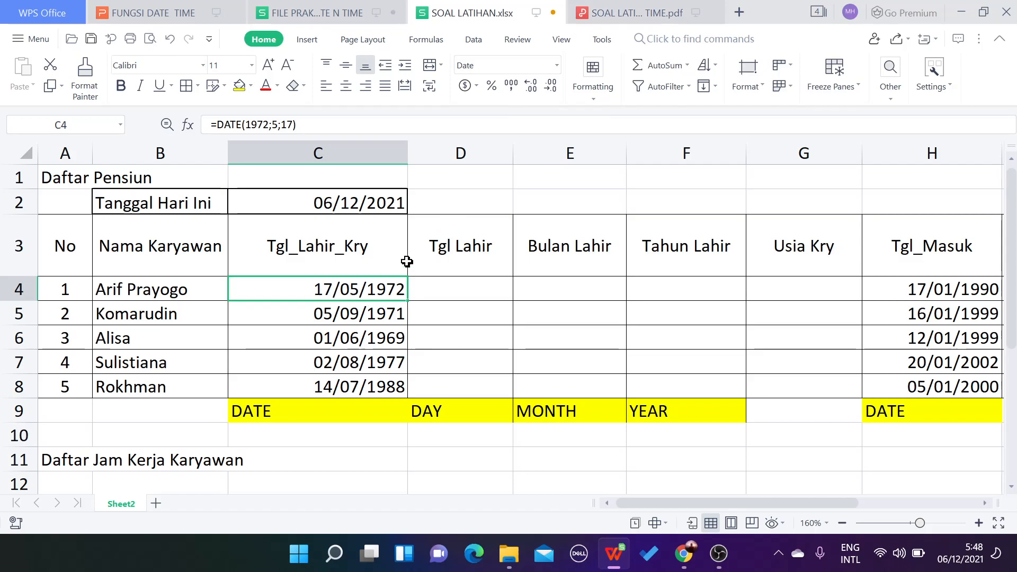
{"action": "left_click", "coordinate": [648, 7]}
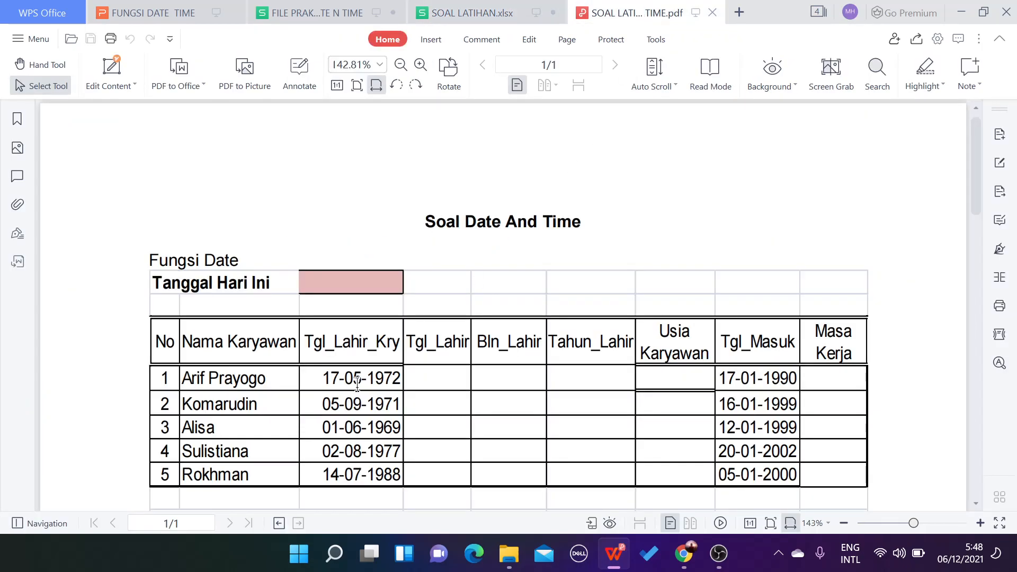
In the SOAL LATIHAN.xlsx workbook, give cell C4 the custom number format dd-mm-yyyy;@.
{"action": "left_click", "coordinate": [497, 12]}
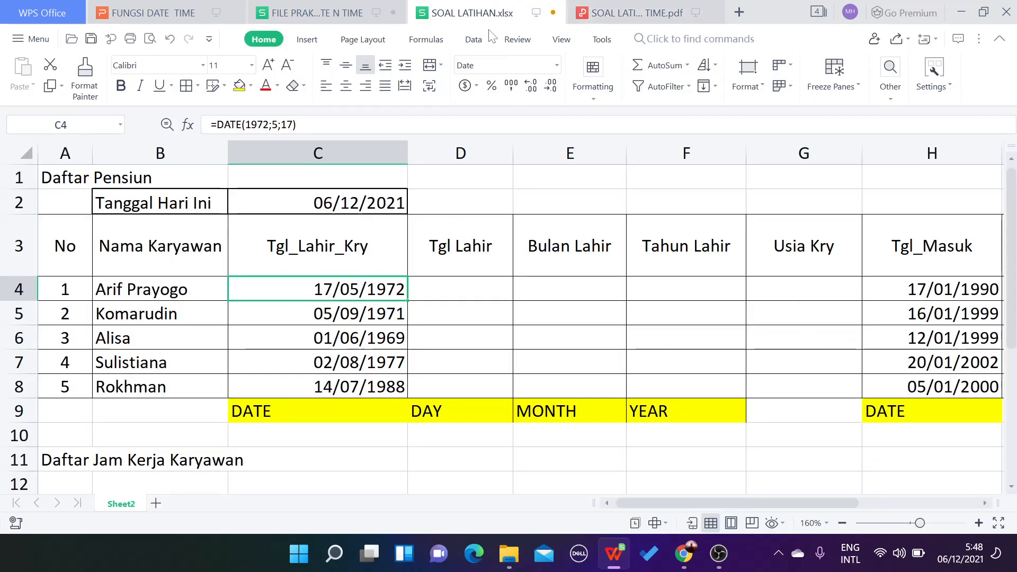
{"action": "right_click", "coordinate": [332, 288]}
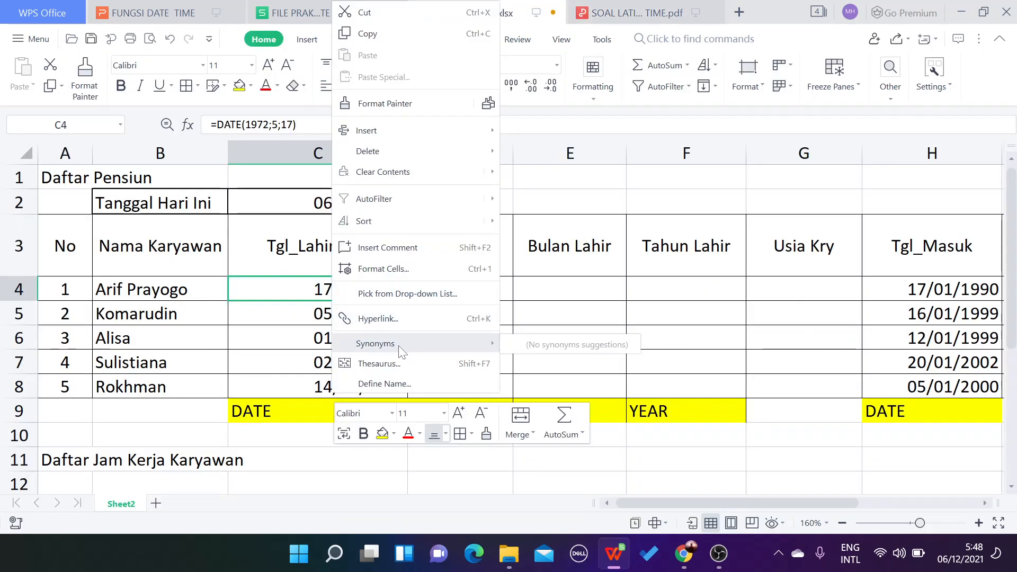
{"action": "left_click", "coordinate": [403, 266]}
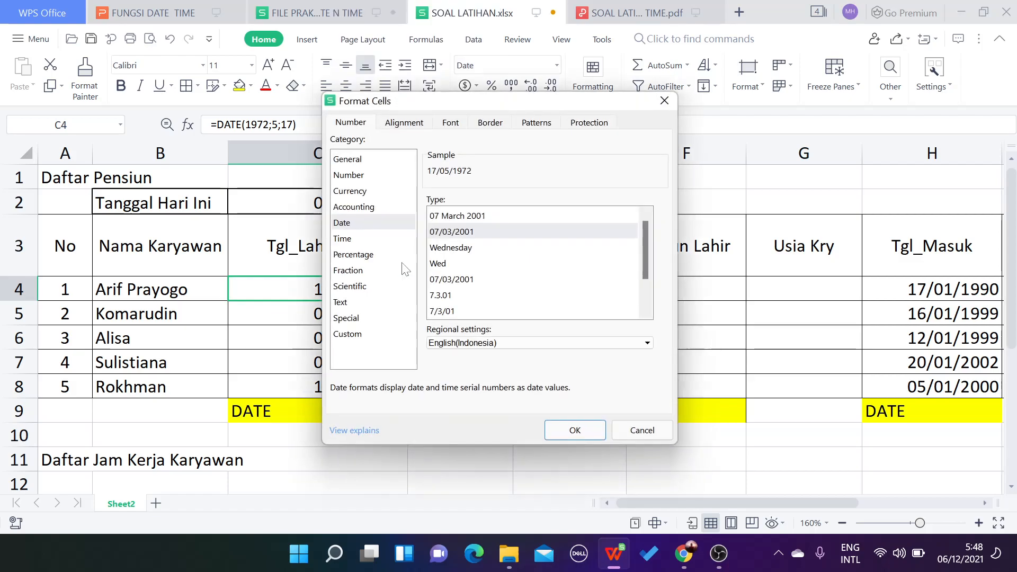
{"action": "scroll", "coordinate": [460, 257], "scroll_direction": "down", "scroll_amount": 1}
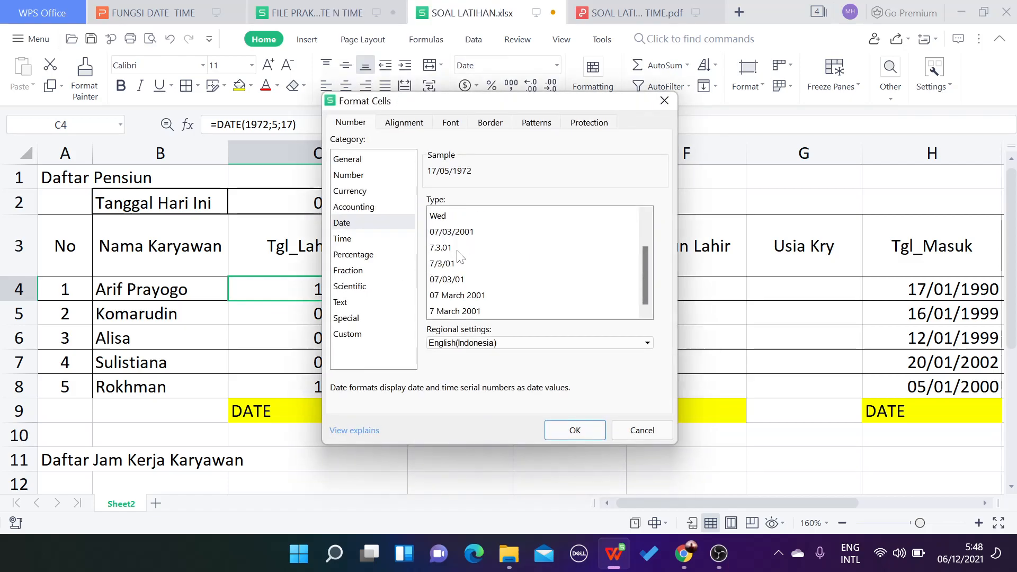
{"action": "scroll", "coordinate": [460, 257], "scroll_direction": "up", "scroll_amount": 1}
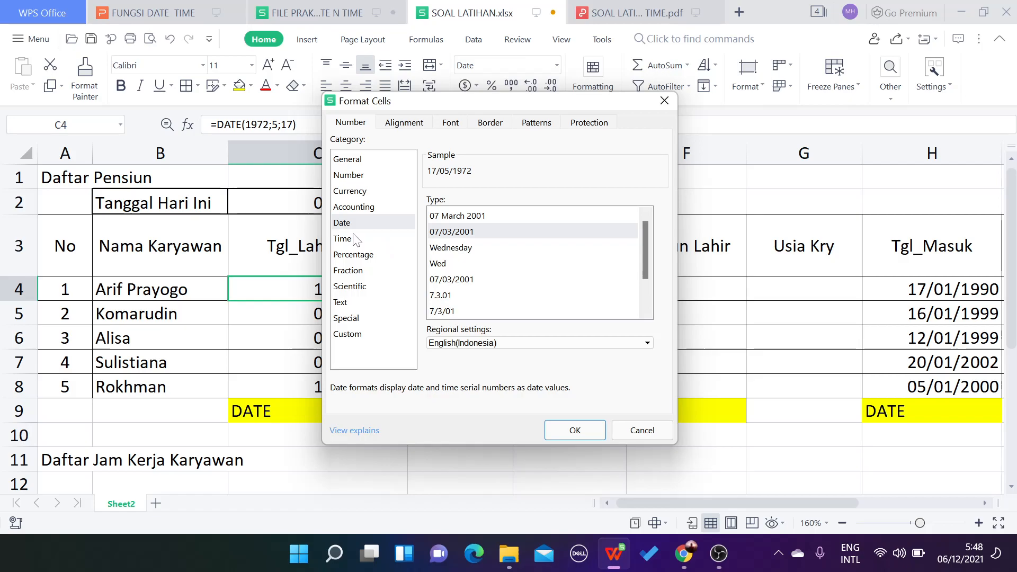
{"action": "left_click", "coordinate": [375, 335]}
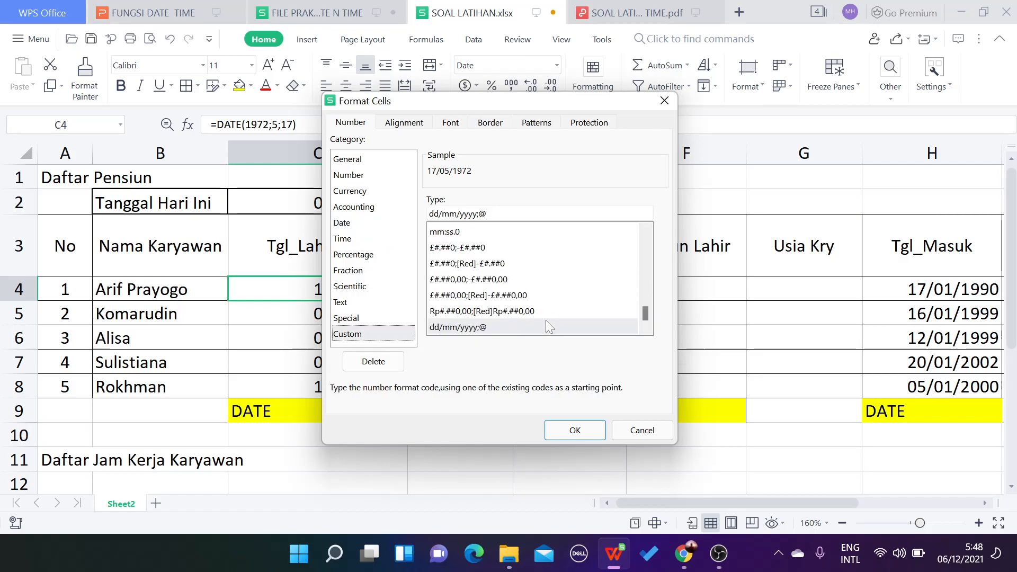
{"action": "left_click", "coordinate": [466, 214]}
{"action": "key", "text": "BackSpace"}
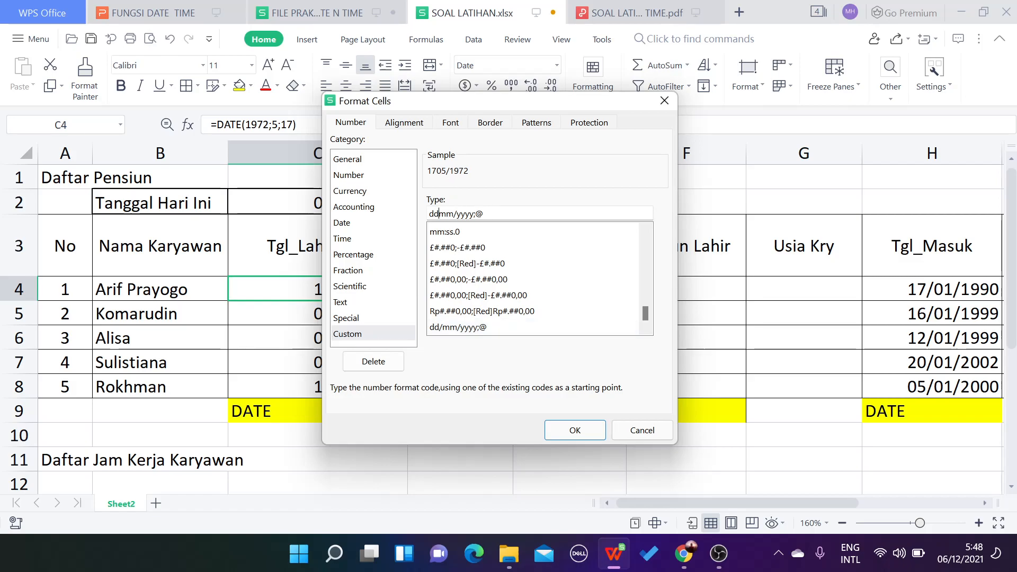
{"action": "type", "text": "-"}
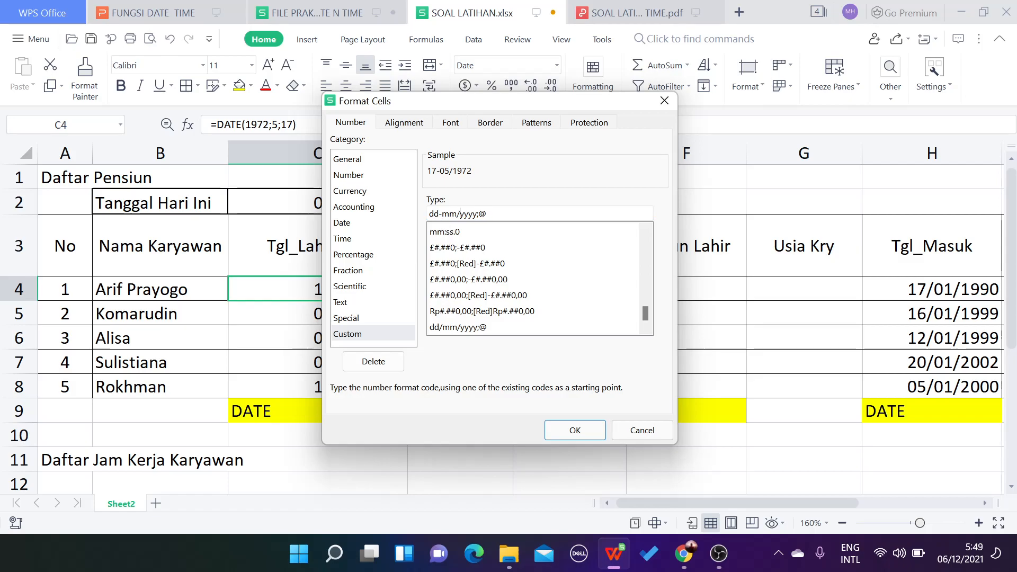
{"action": "key", "text": "BackSpace"}
{"action": "type", "text": "-"}
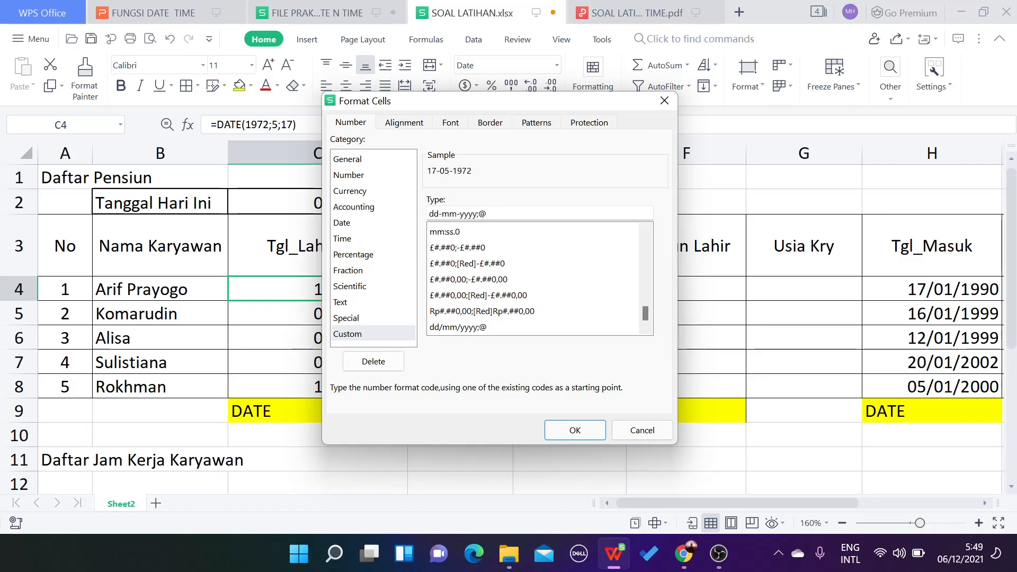
{"action": "left_click", "coordinate": [569, 429]}
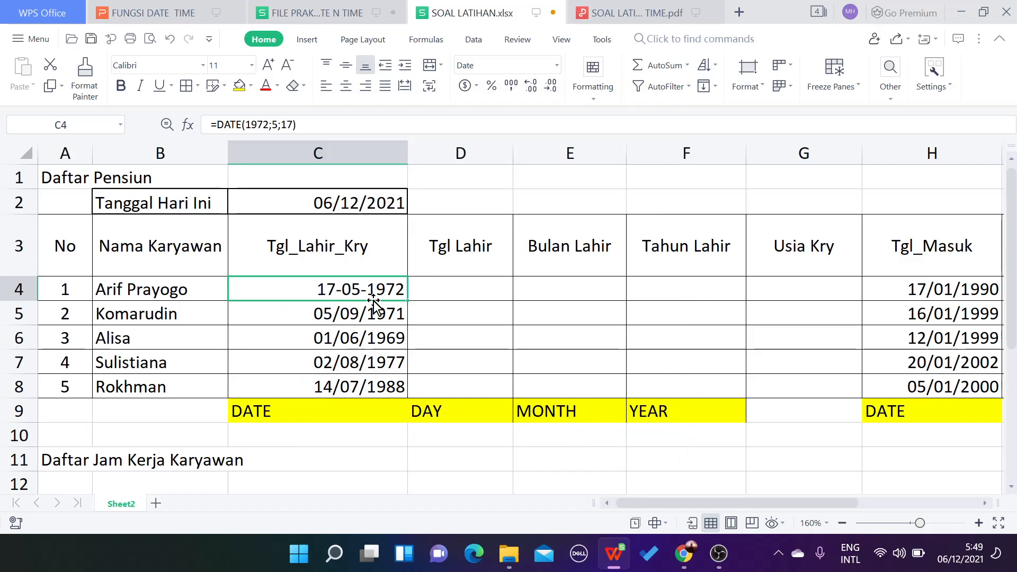
{"action": "left_click_drag", "start_coordinate": [365, 312], "coordinate": [362, 378]}
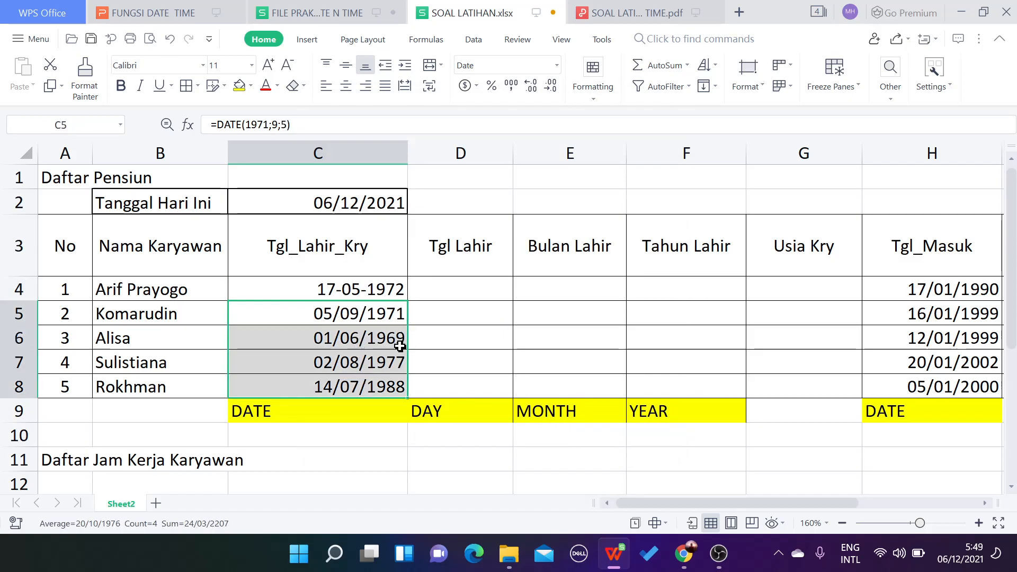
{"action": "left_click", "coordinate": [557, 66]}
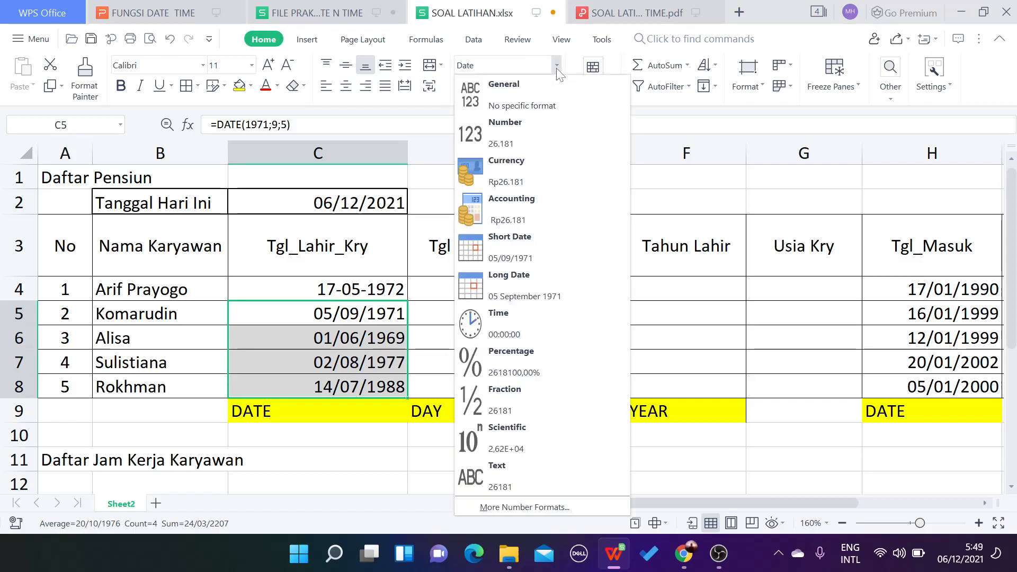
{"action": "left_click", "coordinate": [371, 310]}
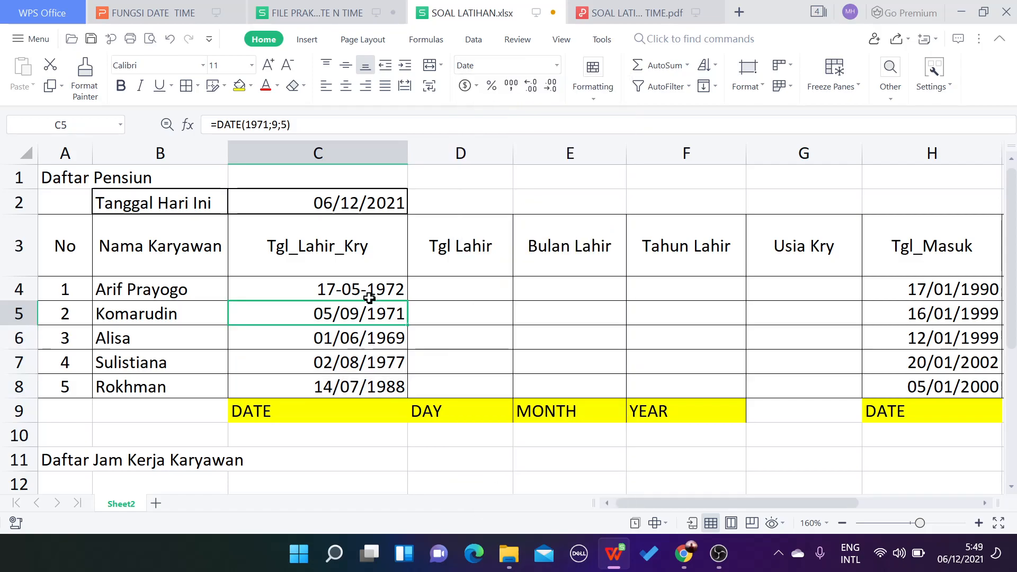
Copy the date format of cell C4 onto cells C5:C8 with Format Painter.
{"action": "left_click", "coordinate": [367, 291]}
{"action": "left_click", "coordinate": [85, 79]}
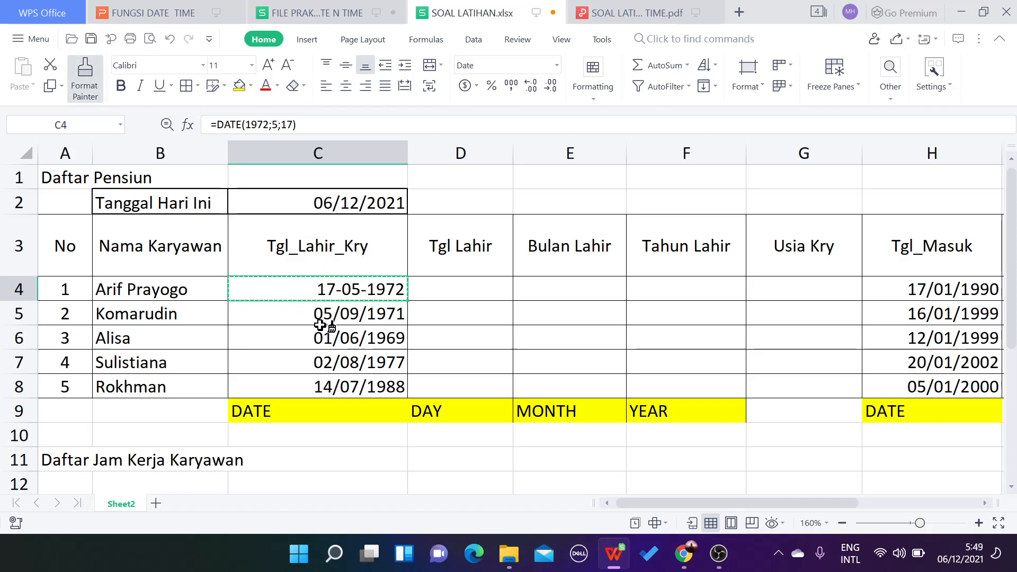
{"action": "left_click_drag", "start_coordinate": [326, 318], "coordinate": [331, 385]}
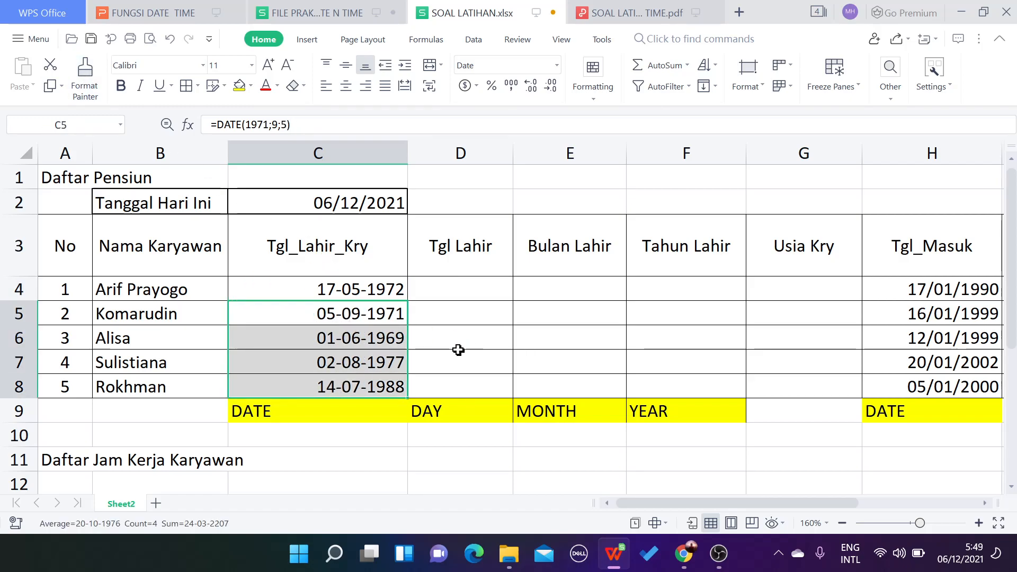
Check the DATE formulas behind the Tgl_Lahir_Kry cells C4 to C8.
{"action": "left_click", "coordinate": [336, 316]}
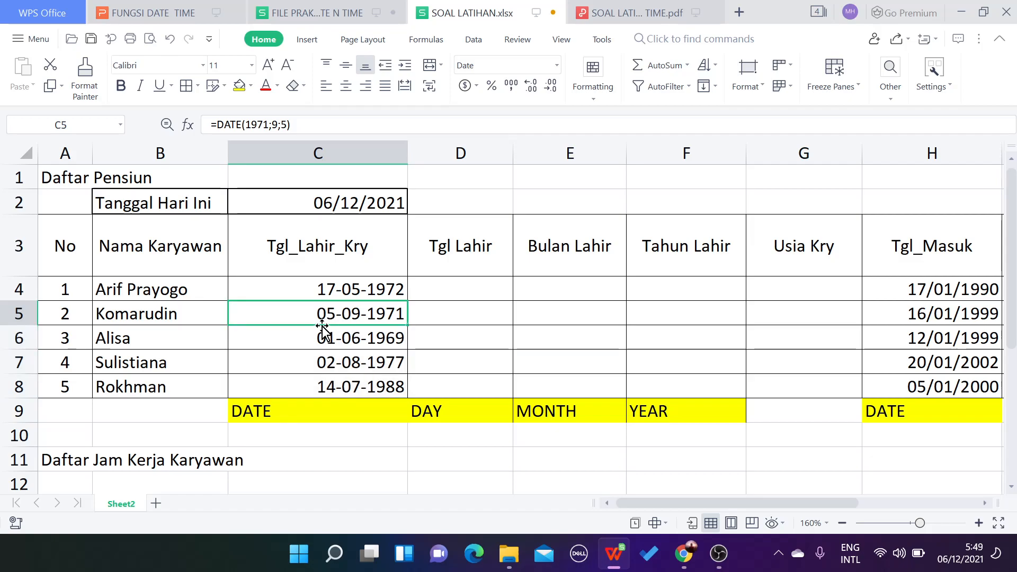
{"action": "left_click", "coordinate": [348, 291]}
{"action": "left_click", "coordinate": [354, 314]}
{"action": "left_click", "coordinate": [362, 339]}
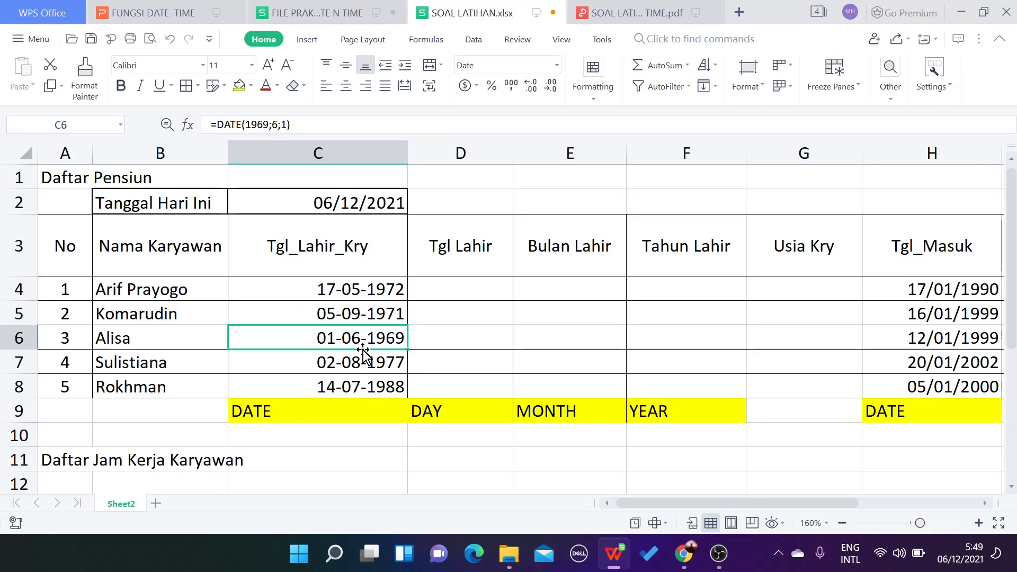
{"action": "left_click", "coordinate": [361, 362]}
{"action": "left_click", "coordinate": [358, 377]}
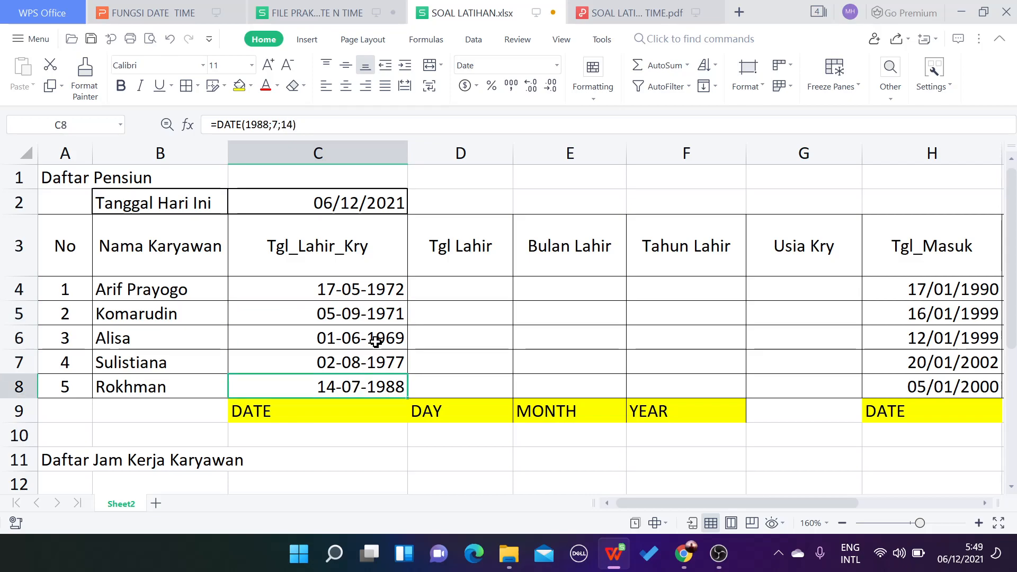
{"action": "left_click", "coordinate": [375, 290]}
Enter =DAY(C4) in cell D4 under Tgl Lahir and fill the formula down to D8.
{"action": "left_click", "coordinate": [466, 289]}
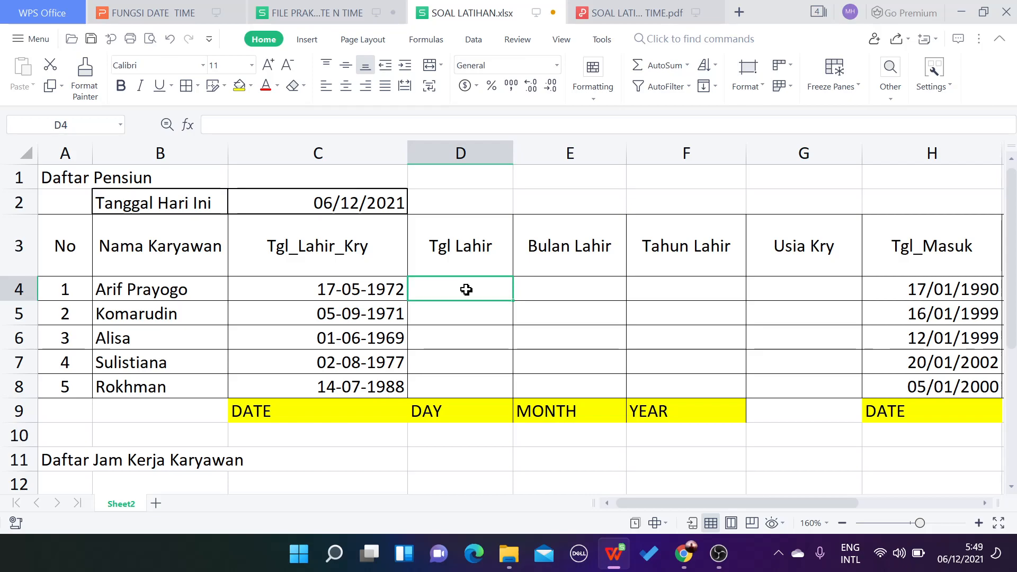
{"action": "type", "text": "="}
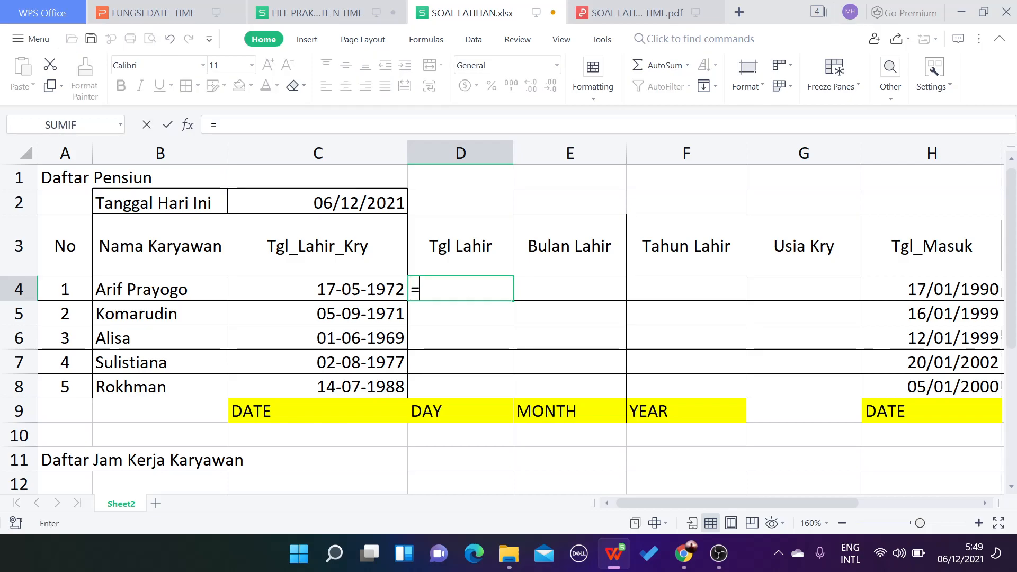
{"action": "type", "text": "DAY("}
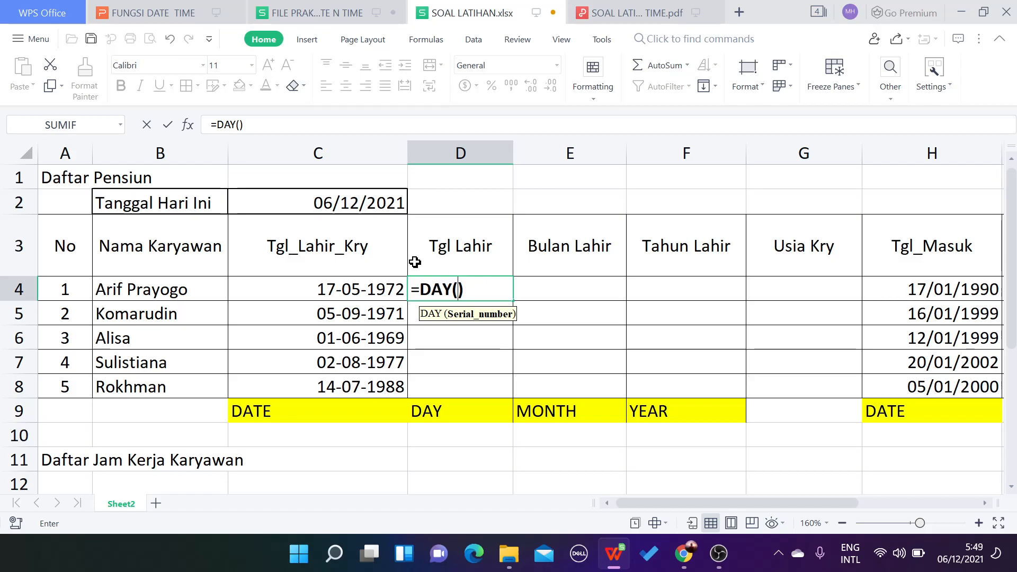
{"action": "left_click", "coordinate": [338, 287]}
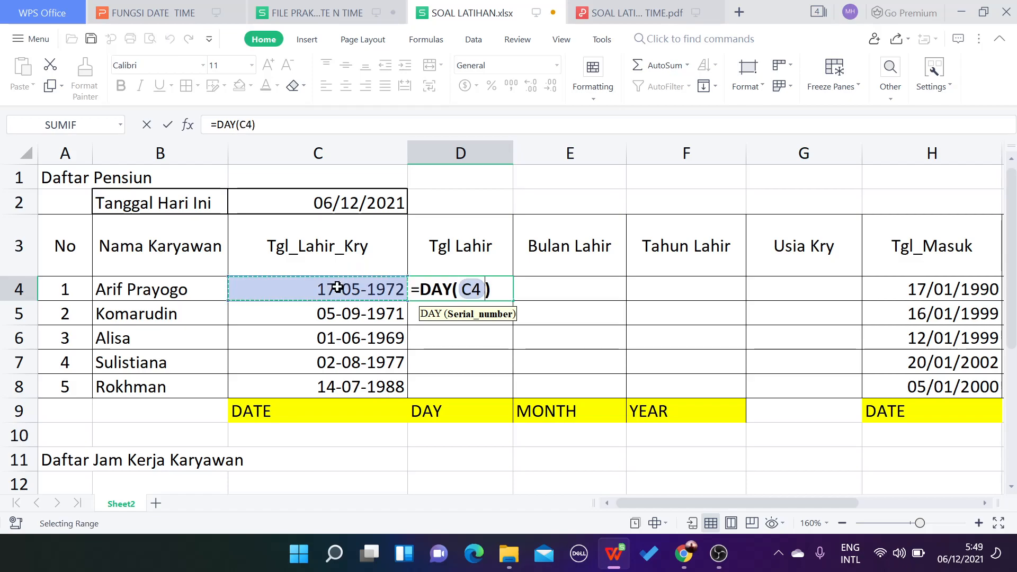
{"action": "key", "text": "Return"}
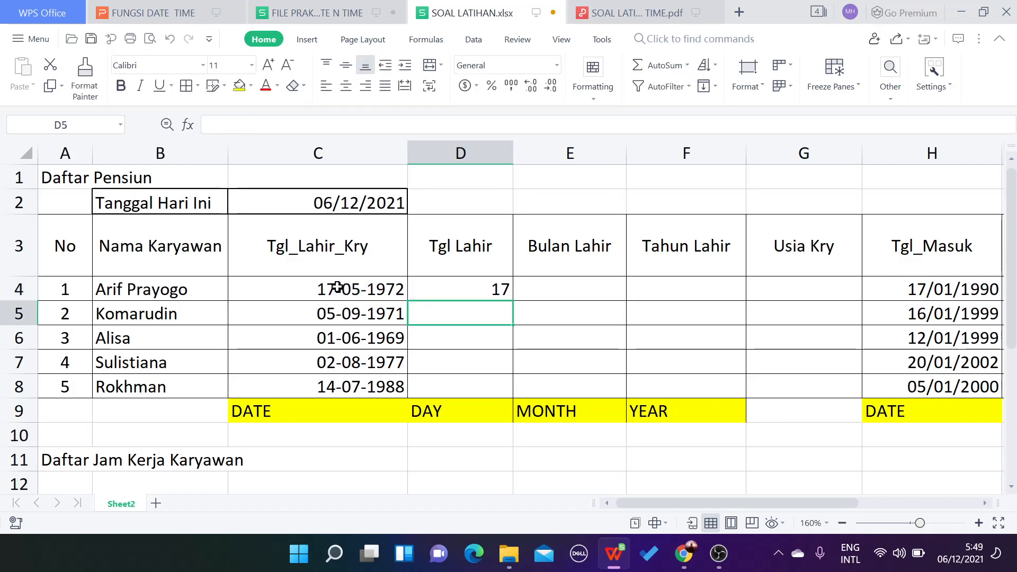
{"action": "left_click", "coordinate": [498, 295]}
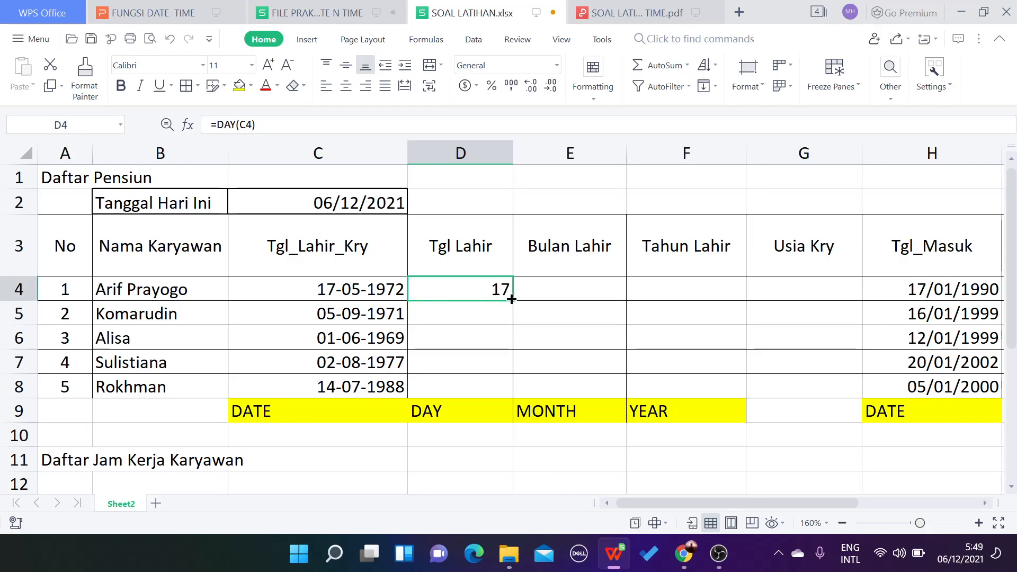
{"action": "left_click_drag", "start_coordinate": [512, 300], "coordinate": [495, 386]}
Enter =MONTH(C4) in cell E4 under Bulan Lahir and fill the formula down to E8.
{"action": "left_click", "coordinate": [577, 291]}
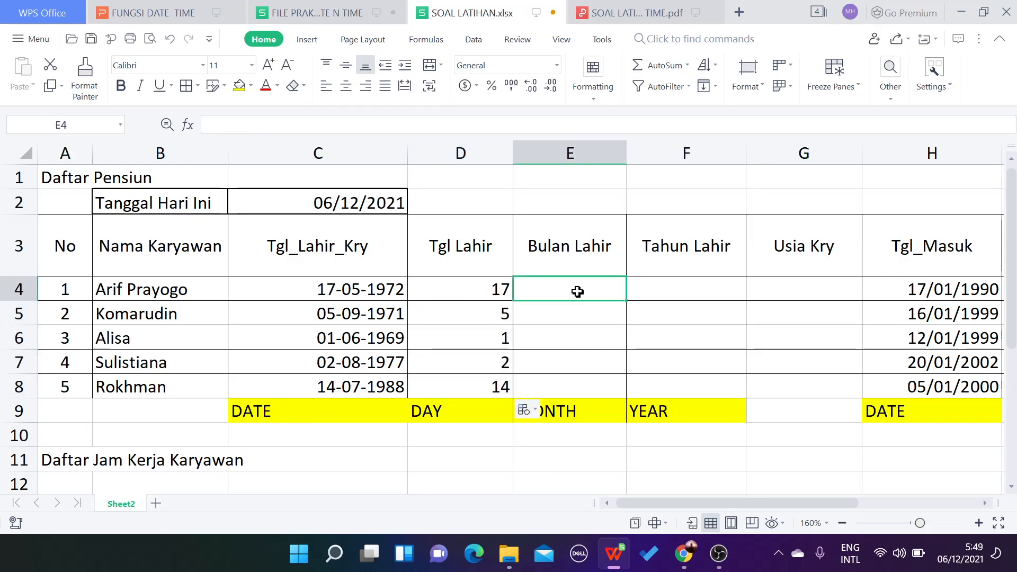
{"action": "type", "text": "="}
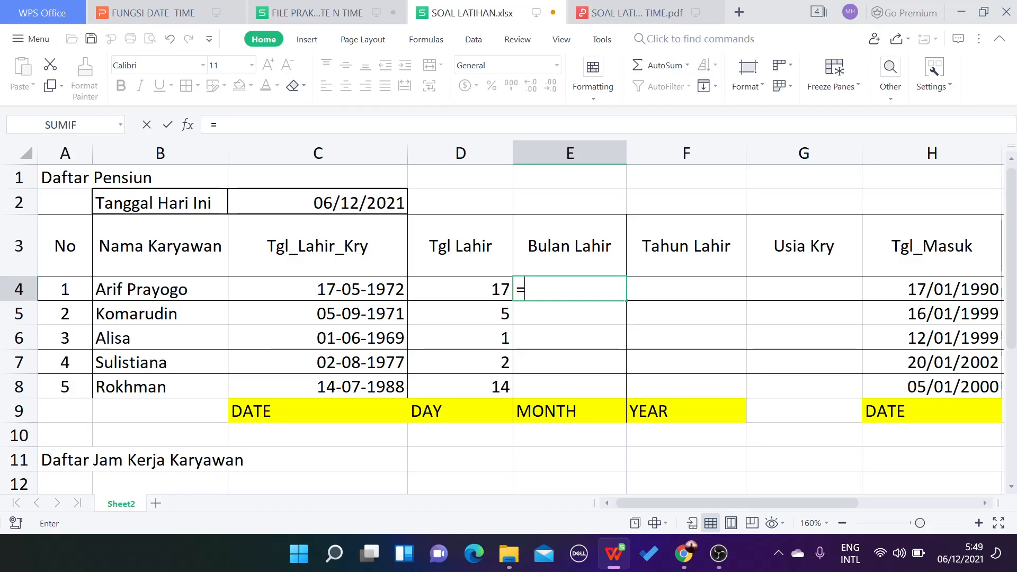
{"action": "type", "text": "MONT"}
{"action": "key", "text": "Tab"}
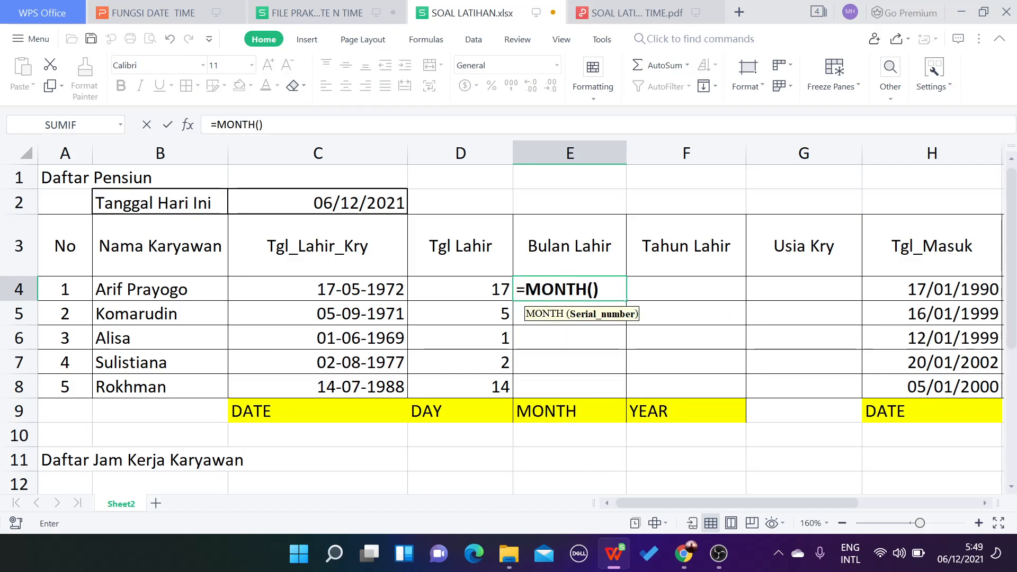
{"action": "left_click", "coordinate": [358, 287]}
{"action": "key", "text": "Return"}
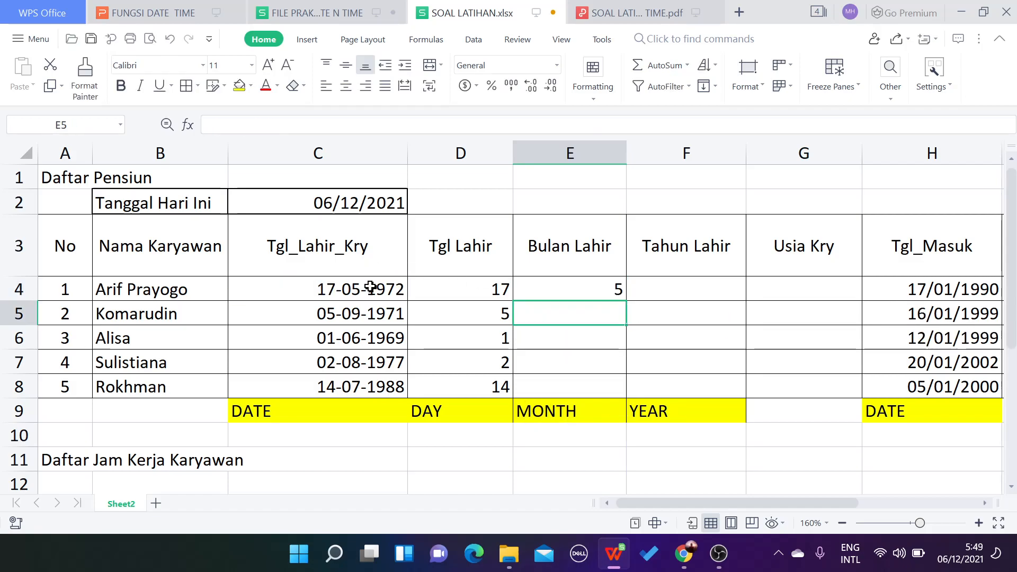
{"action": "left_click", "coordinate": [609, 294]}
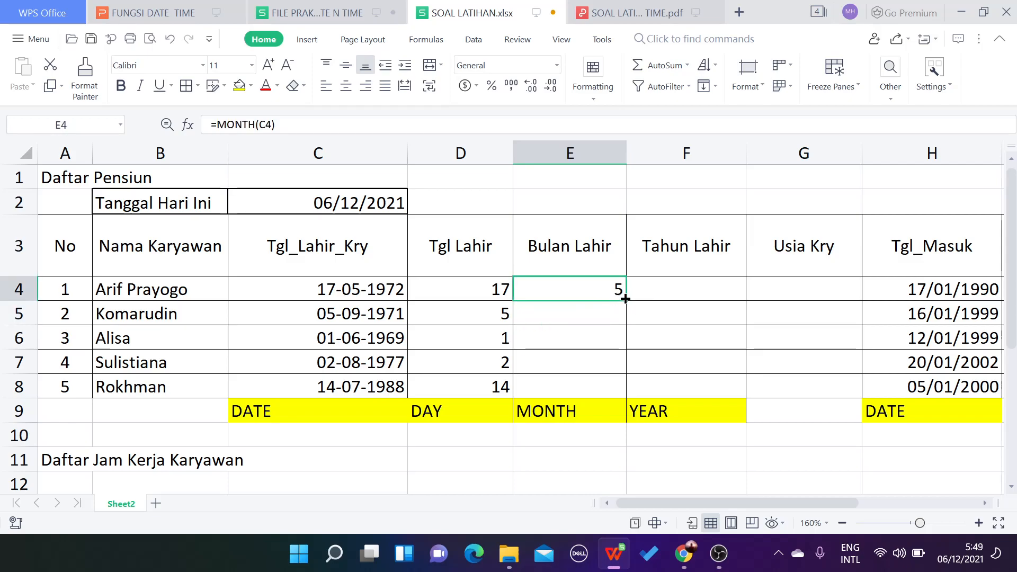
{"action": "left_click_drag", "start_coordinate": [625, 298], "coordinate": [616, 389]}
Enter =YEAR(C4) in cell F4 under Tahun Lahir and fill the formula down to F8.
{"action": "left_click", "coordinate": [688, 290]}
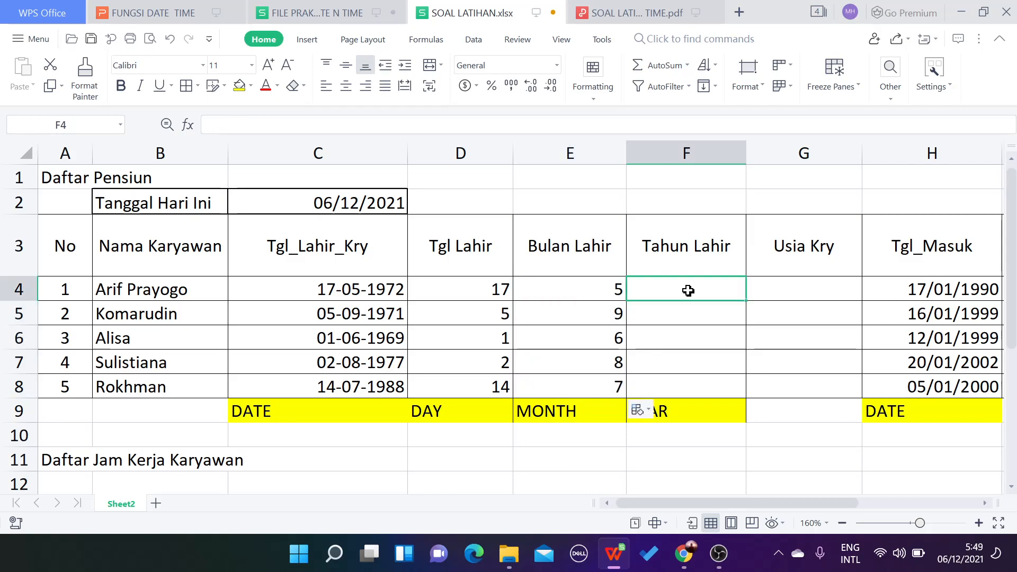
{"action": "type", "text": "=E"}
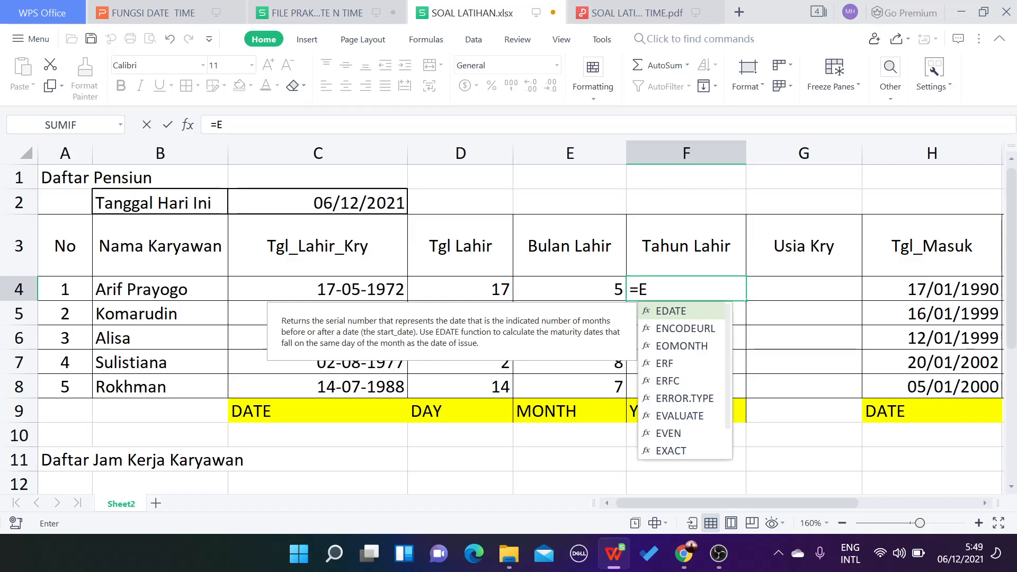
{"action": "key", "text": "BackSpace"}
{"action": "type", "text": "YEAR"}
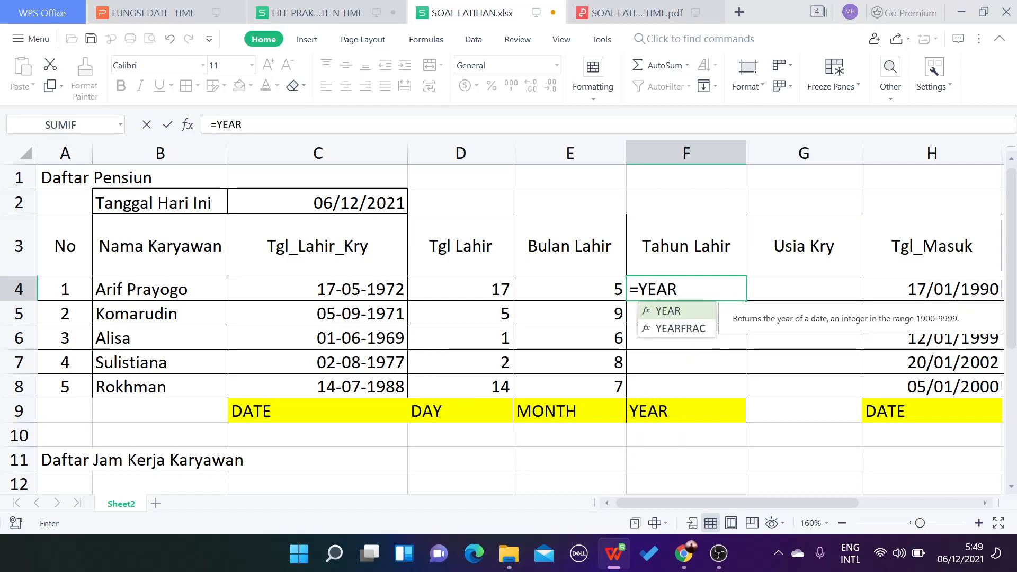
{"action": "type", "text": "("}
{"action": "left_click", "coordinate": [382, 291]}
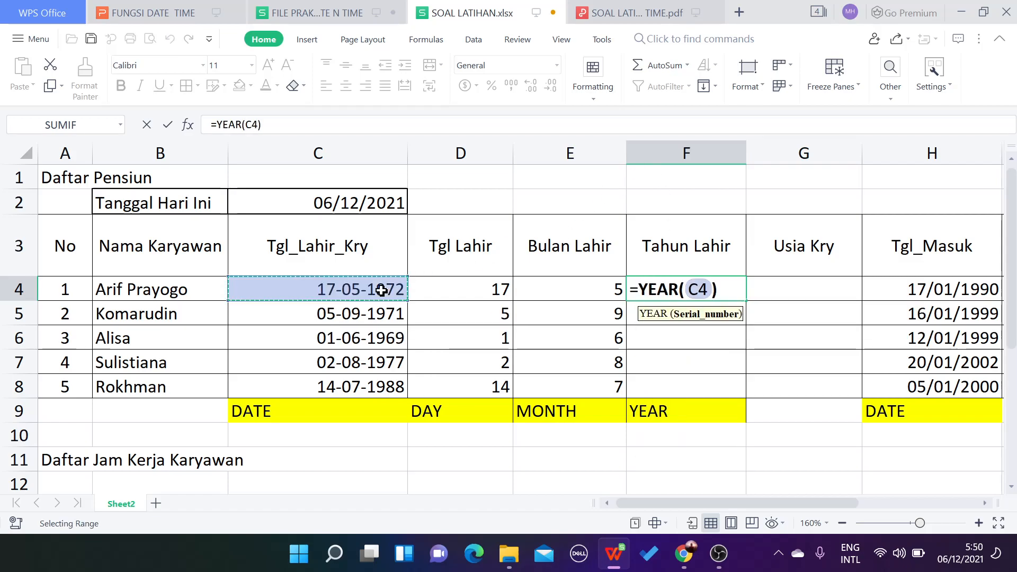
{"action": "key", "text": "Return"}
{"action": "left_click", "coordinate": [688, 288]}
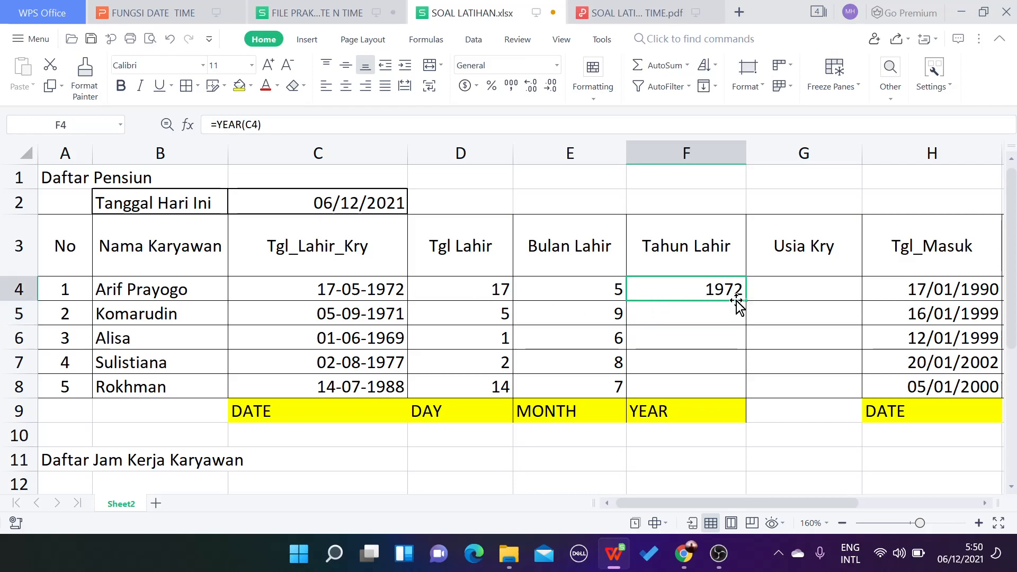
{"action": "left_click_drag", "start_coordinate": [744, 299], "coordinate": [735, 396]}
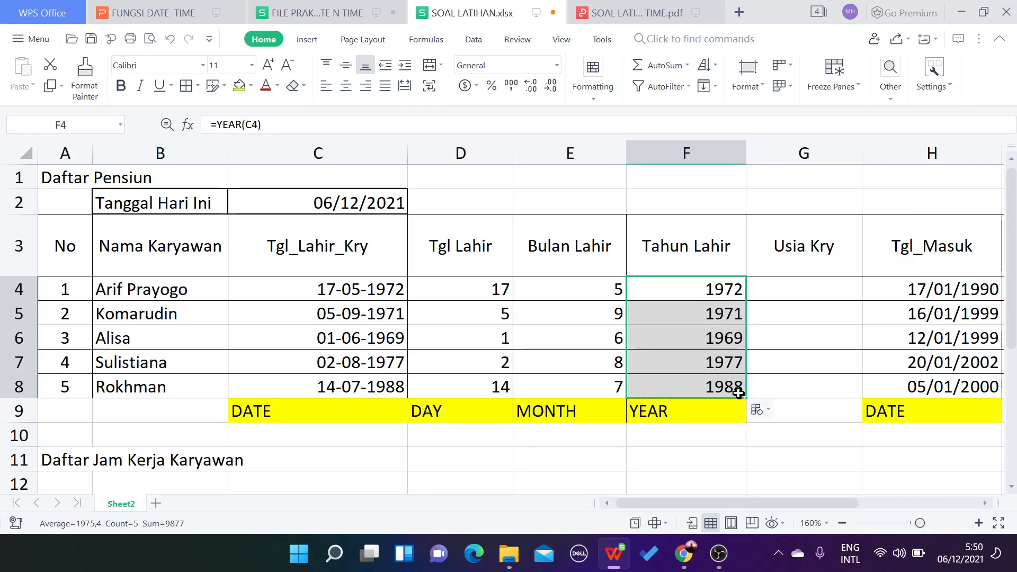
Switch to the exercise PDF and read the rule for calculating Usia Karyawan, returning to SOAL LATIHAN.xlsx with cell G4 selected.
{"action": "left_click", "coordinate": [798, 292]}
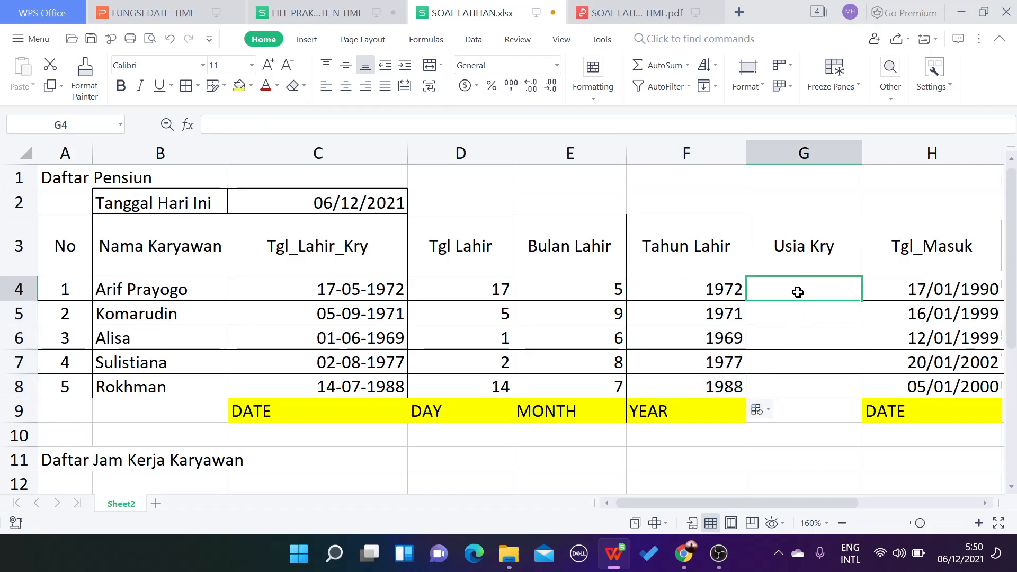
{"action": "left_click", "coordinate": [447, 289]}
{"action": "left_click", "coordinate": [555, 289]}
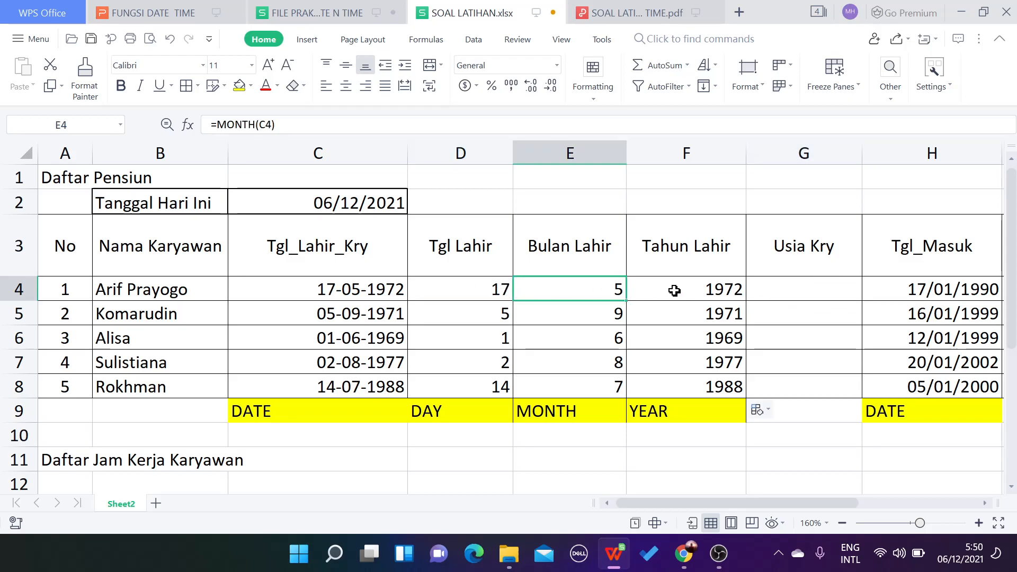
{"action": "left_click", "coordinate": [708, 291]}
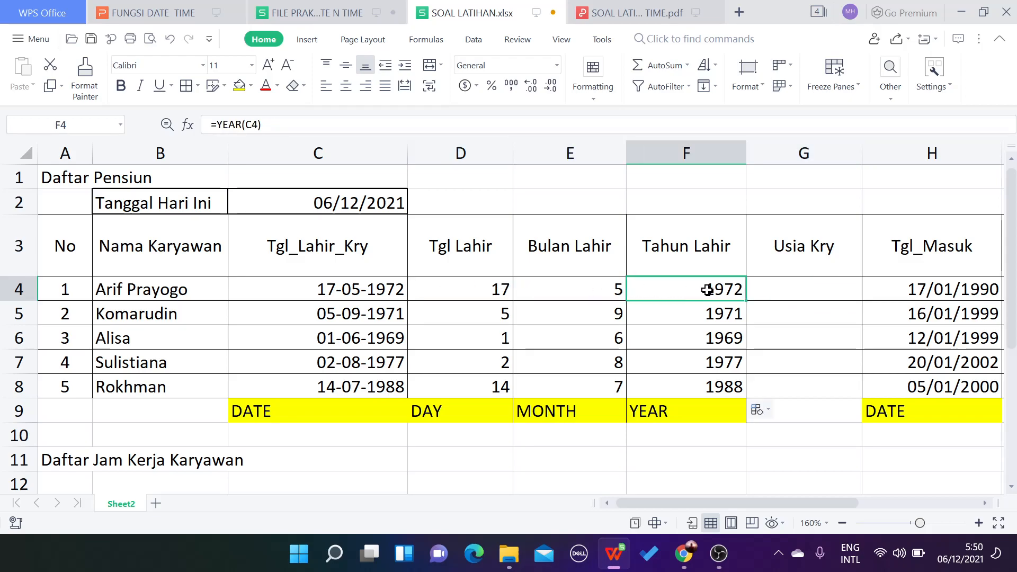
{"action": "left_click", "coordinate": [824, 287]}
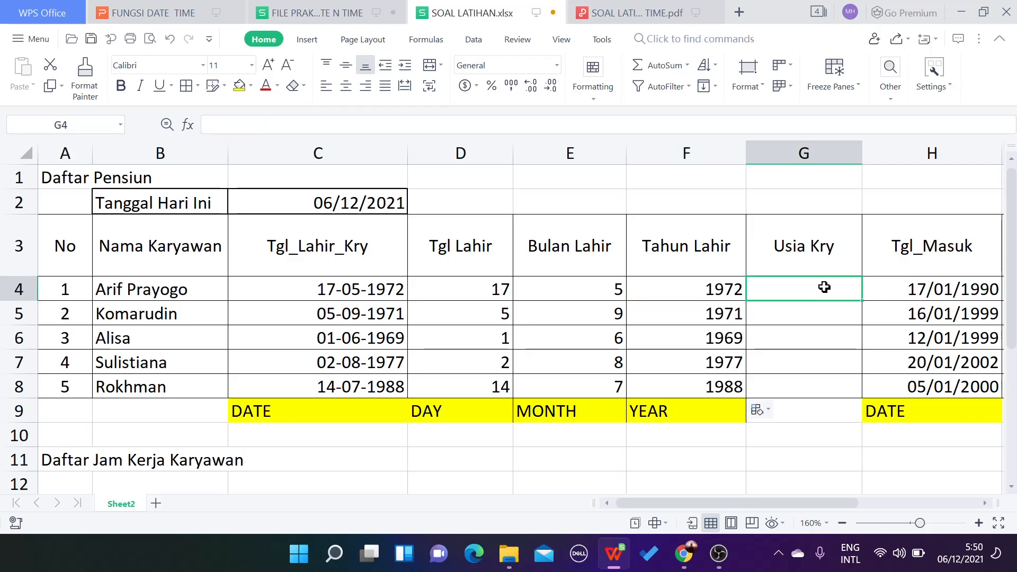
{"action": "left_click", "coordinate": [639, 13]}
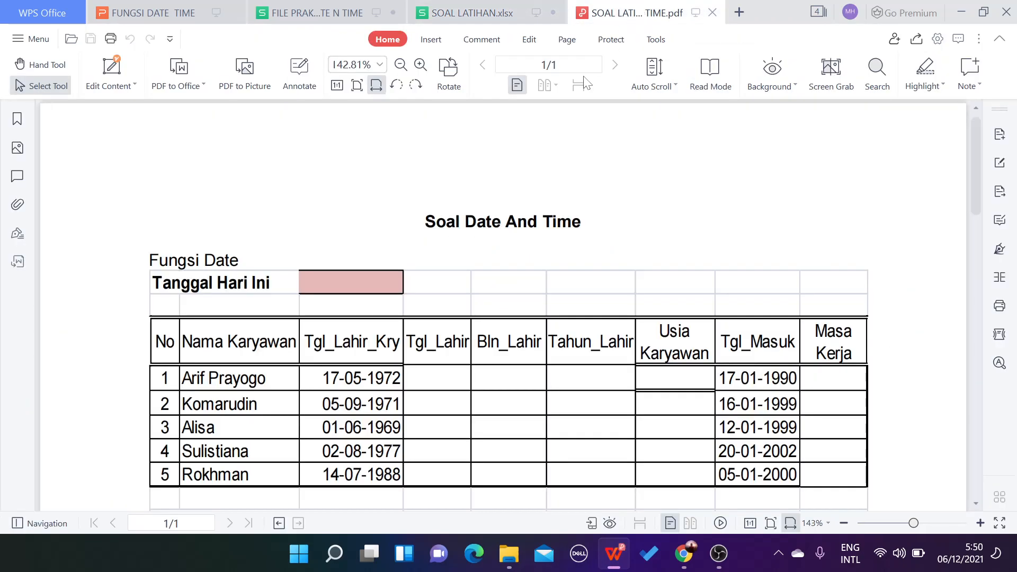
{"action": "scroll", "coordinate": [488, 233], "scroll_direction": "down", "scroll_amount": 6}
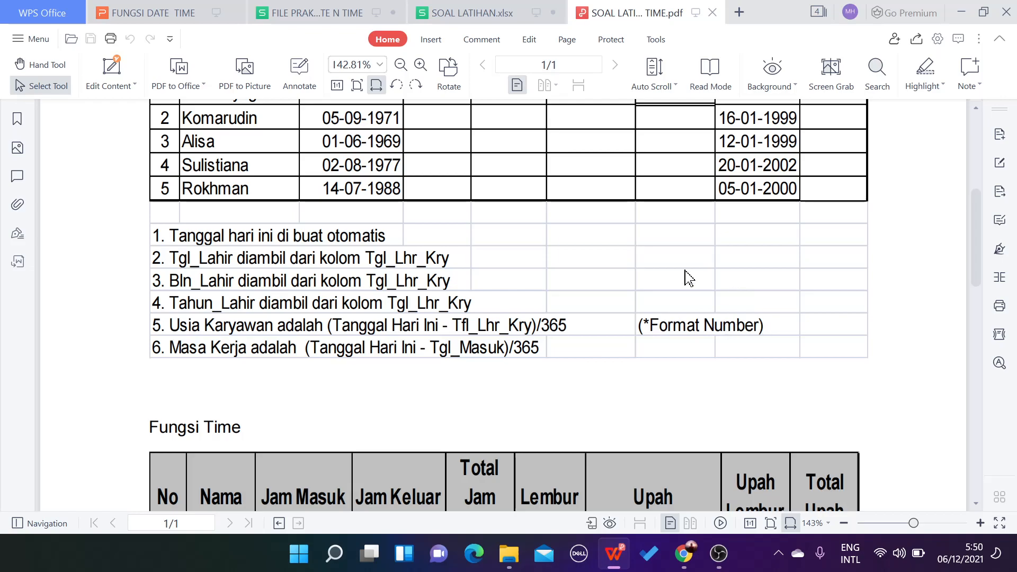
{"action": "left_click", "coordinate": [492, 10]}
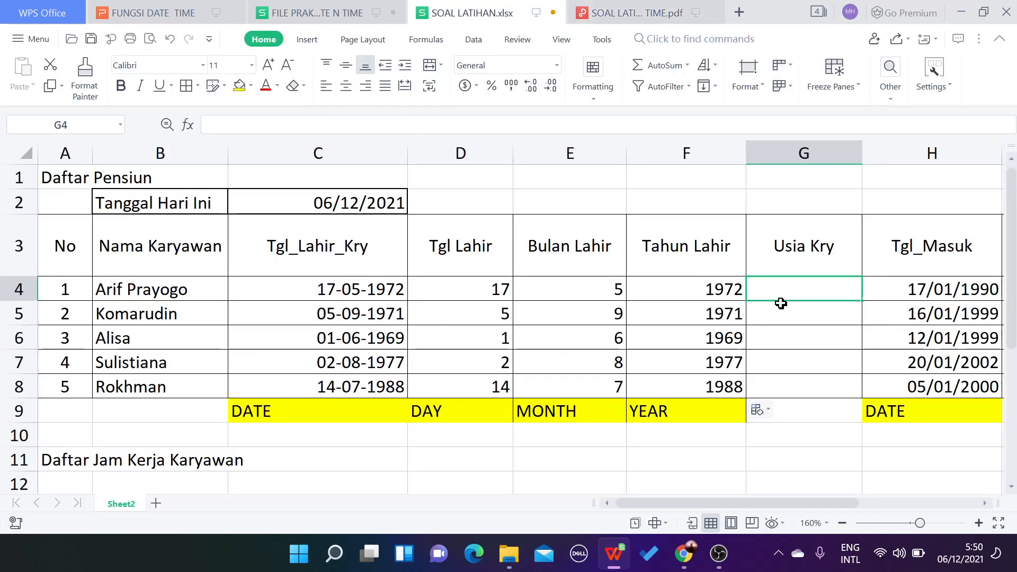
Try to calculate the ages by entering =(C2-C4)/365 in cell G4 under Usia Kry and filling the formula down to G8.
{"action": "type", "text": "="}
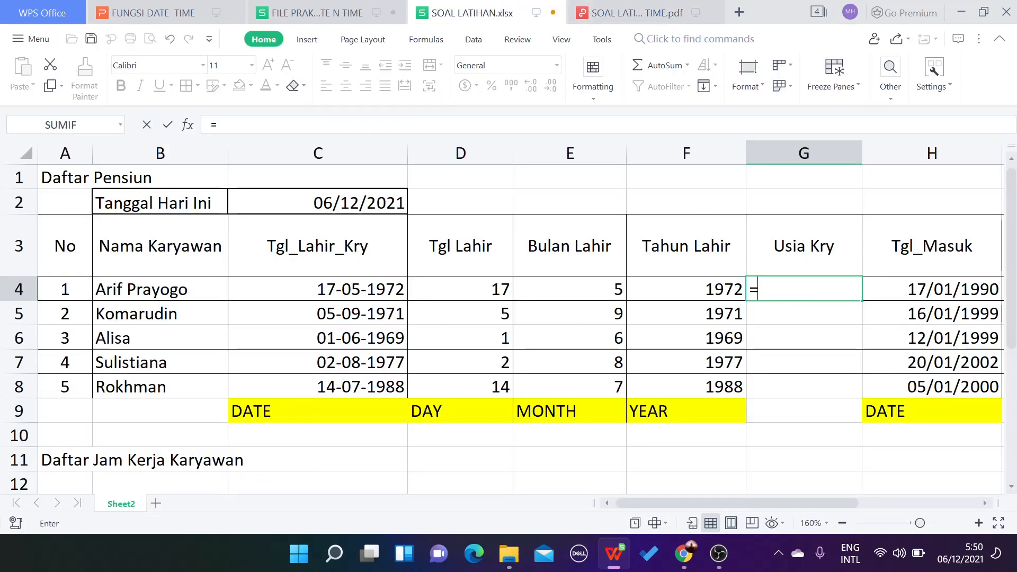
{"action": "type", "text": "("}
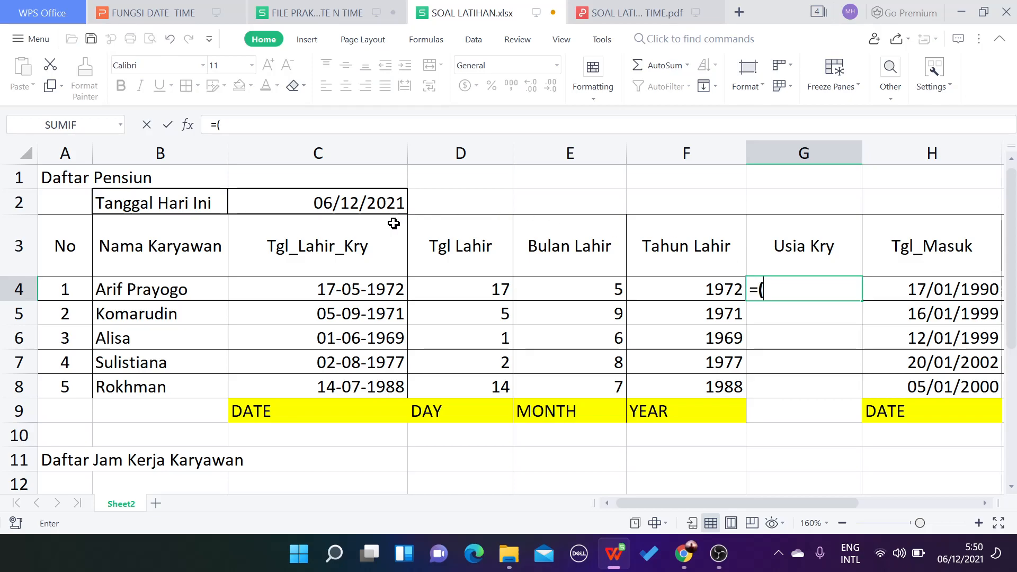
{"action": "left_click", "coordinate": [348, 201]}
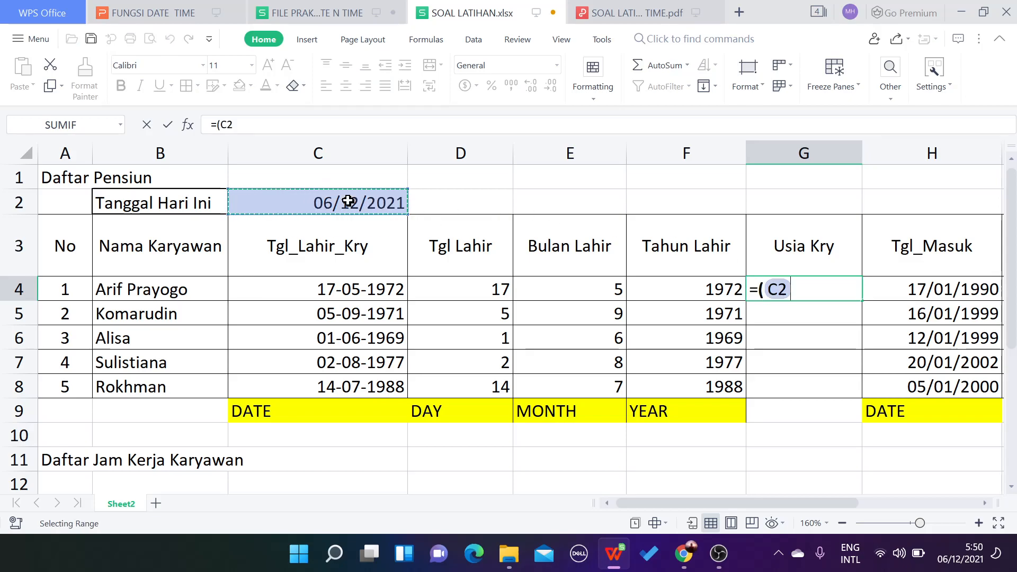
{"action": "type", "text": "-"}
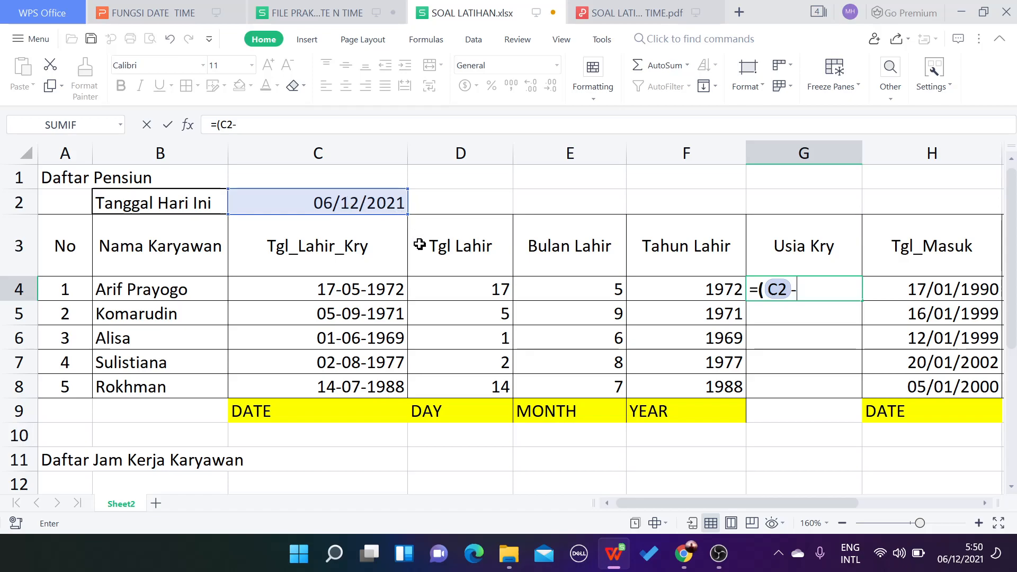
{"action": "left_click", "coordinate": [376, 289]}
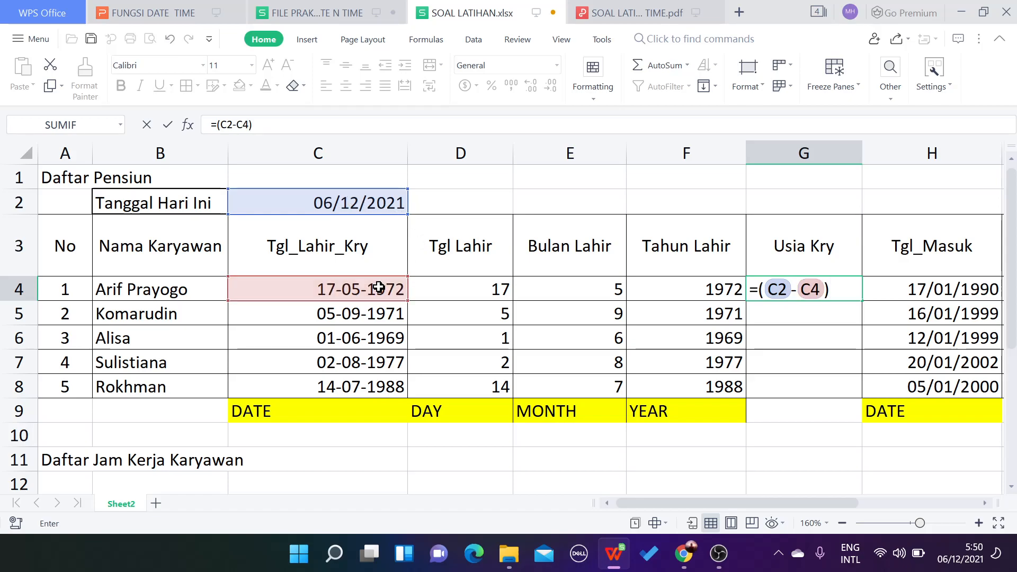
{"action": "type", "text": "/365"}
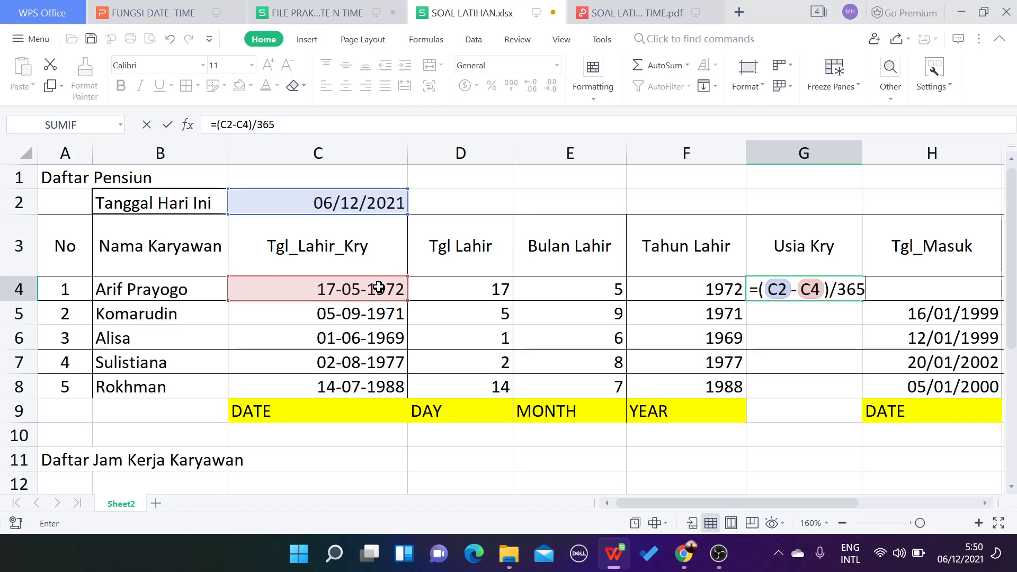
{"action": "key", "text": "Return"}
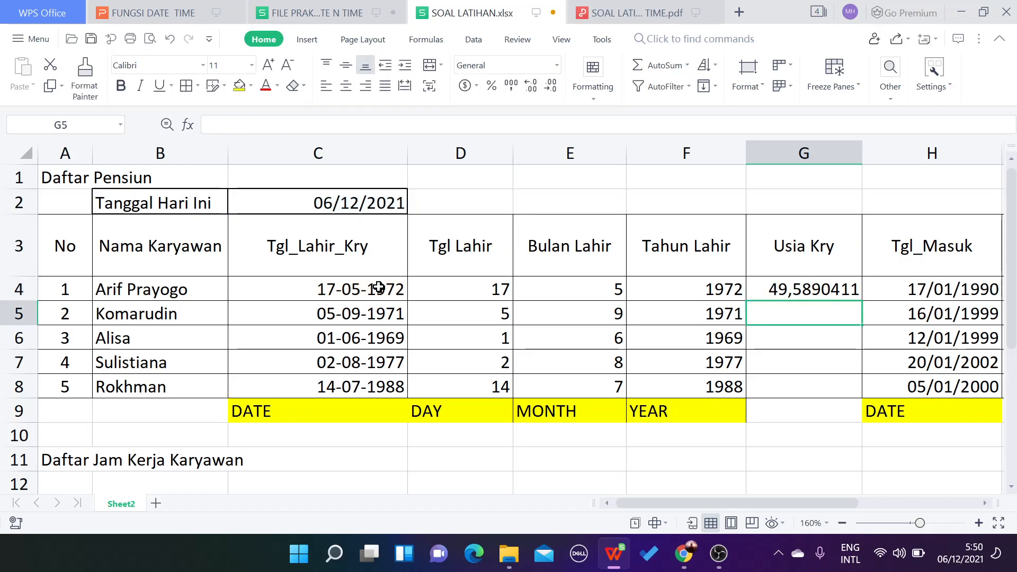
{"action": "left_click", "coordinate": [846, 295]}
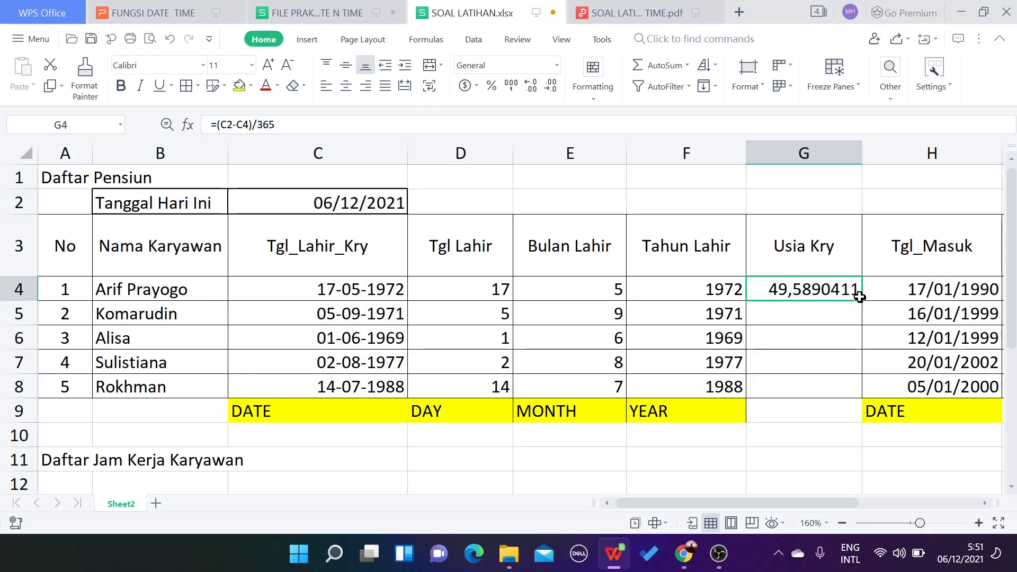
{"action": "left_click_drag", "start_coordinate": [862, 299], "coordinate": [865, 399]}
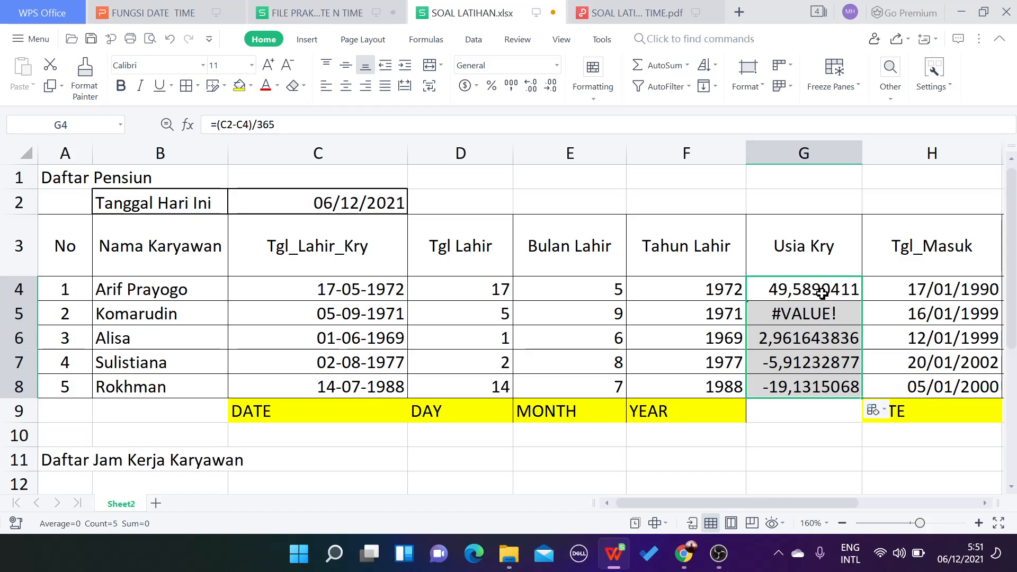
Inspect the cell references in G4's formula and clear the Usia Kry cells G4 to G8.
{"action": "double_click", "coordinate": [791, 298]}
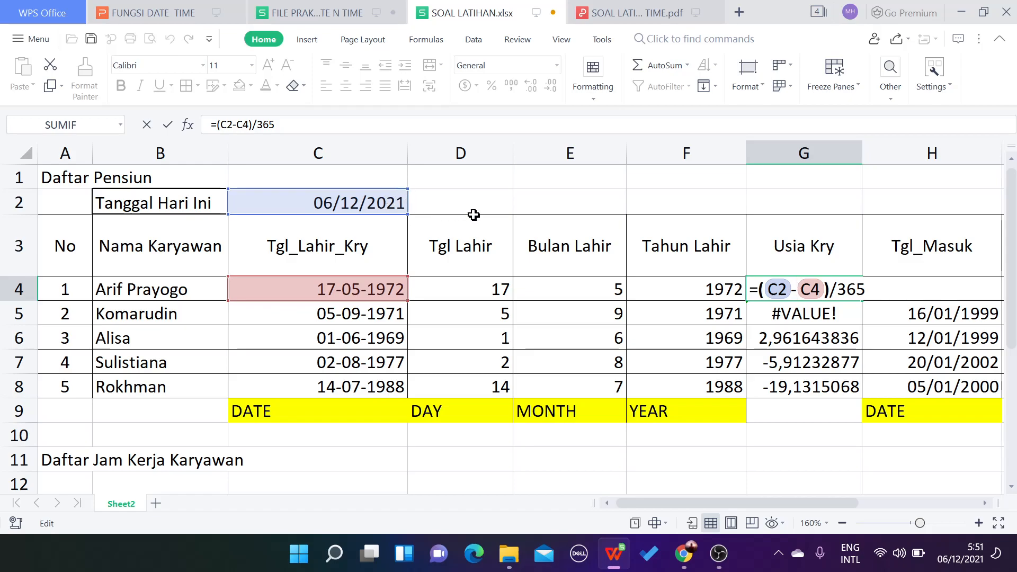
{"action": "key", "text": "Escape"}
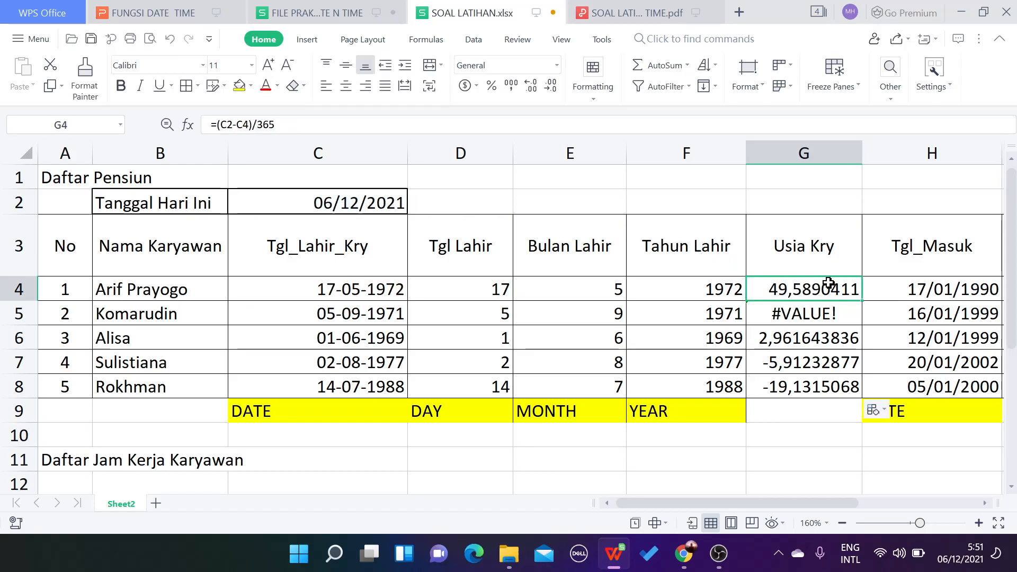
{"action": "left_click_drag", "start_coordinate": [822, 294], "coordinate": [811, 386]}
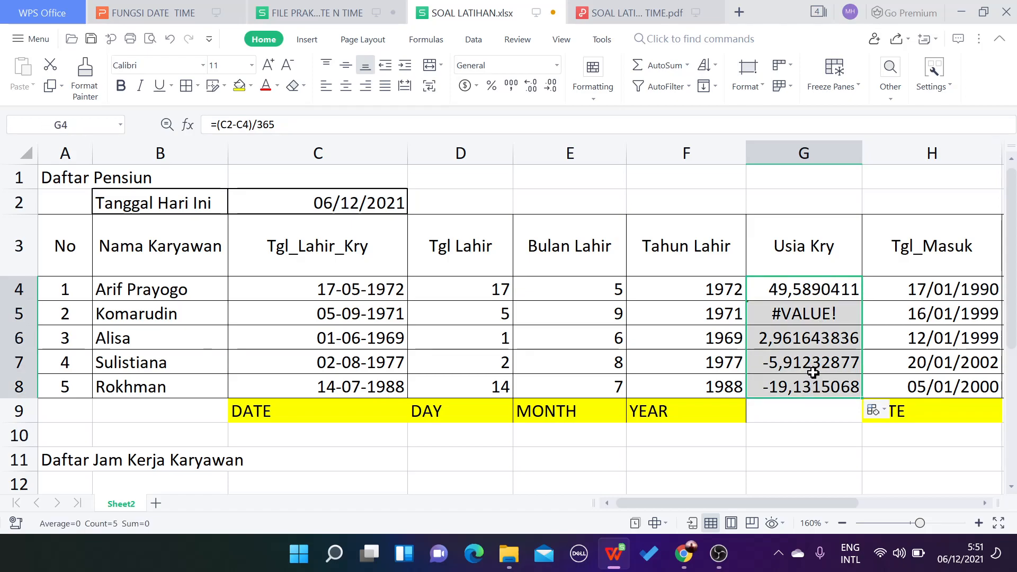
{"action": "key", "text": "Delete"}
Enter =($C$2-C4)/365 in cell G4 under Usia Kry, with an absolute reference to today's date, and fill it down to G8.
{"action": "left_click", "coordinate": [821, 284]}
{"action": "type", "text": "=("}
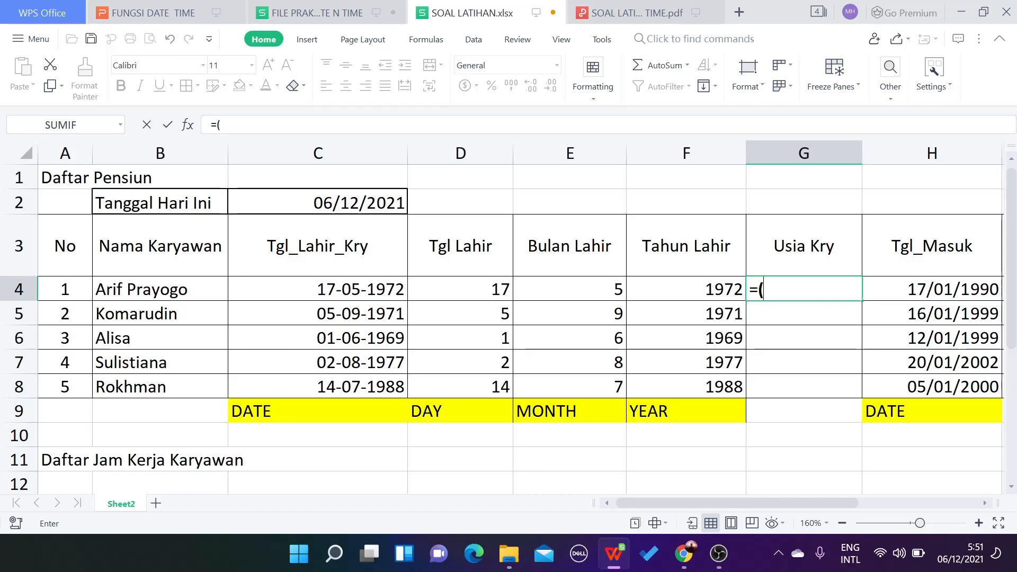
{"action": "left_click", "coordinate": [342, 205]}
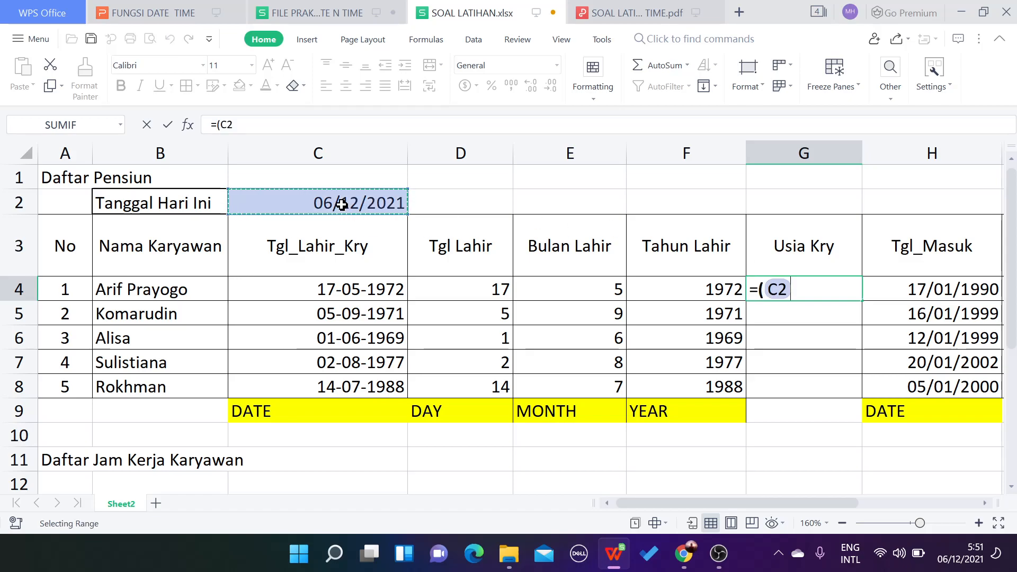
{"action": "key", "text": "F4"}
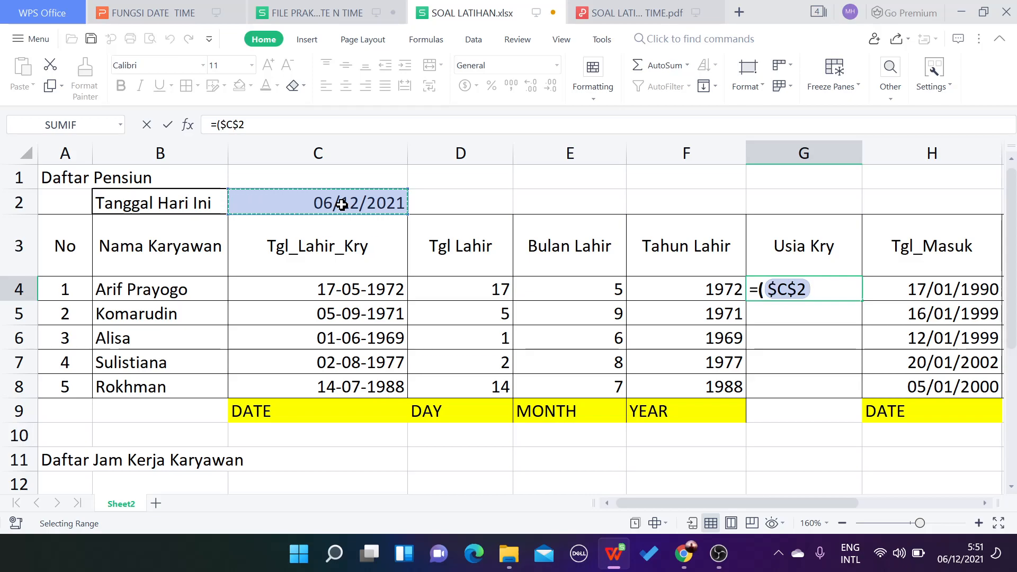
{"action": "type", "text": "-"}
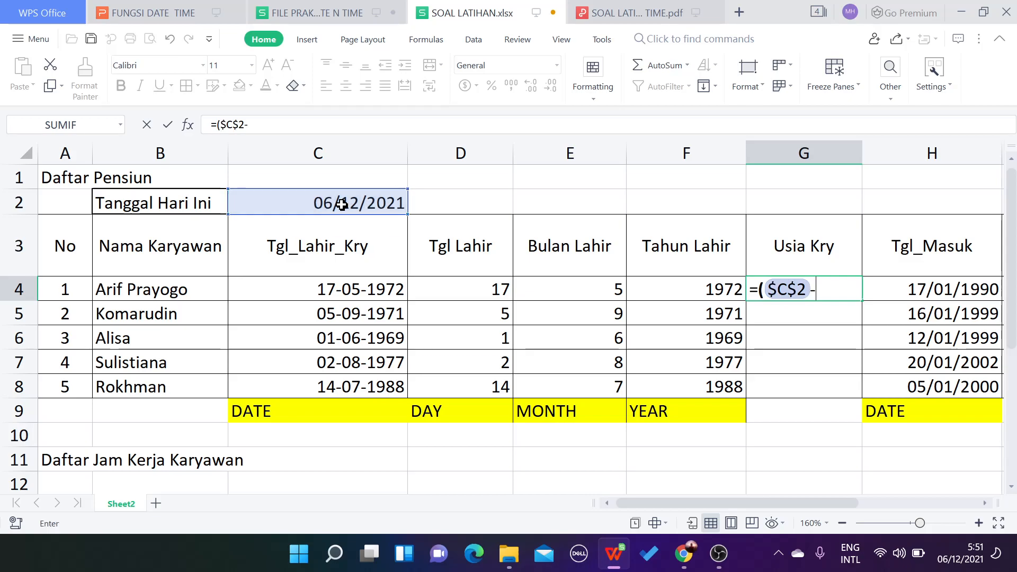
{"action": "left_click", "coordinate": [361, 291]}
{"action": "type", "text": ")"}
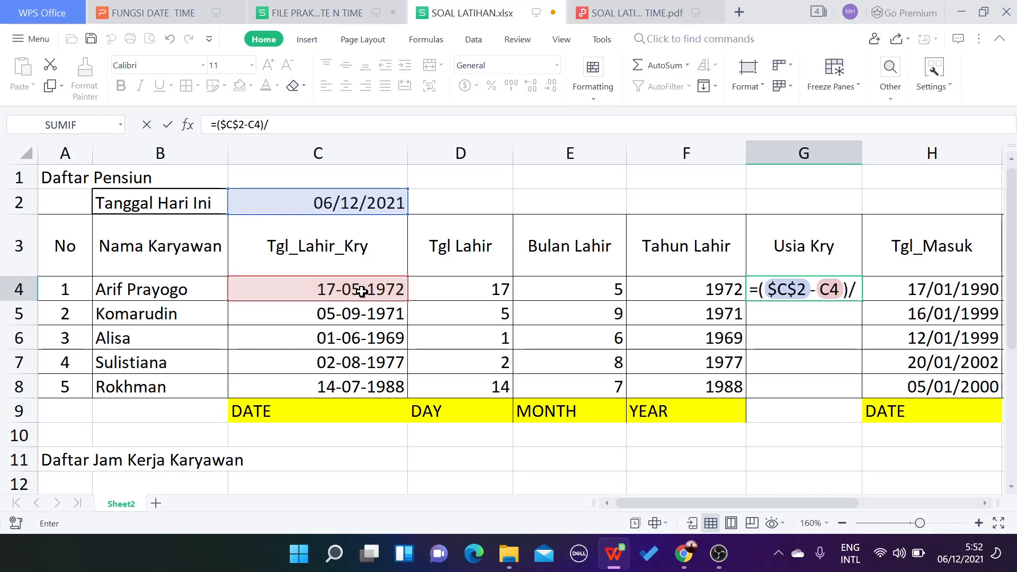
{"action": "type", "text": "/365"}
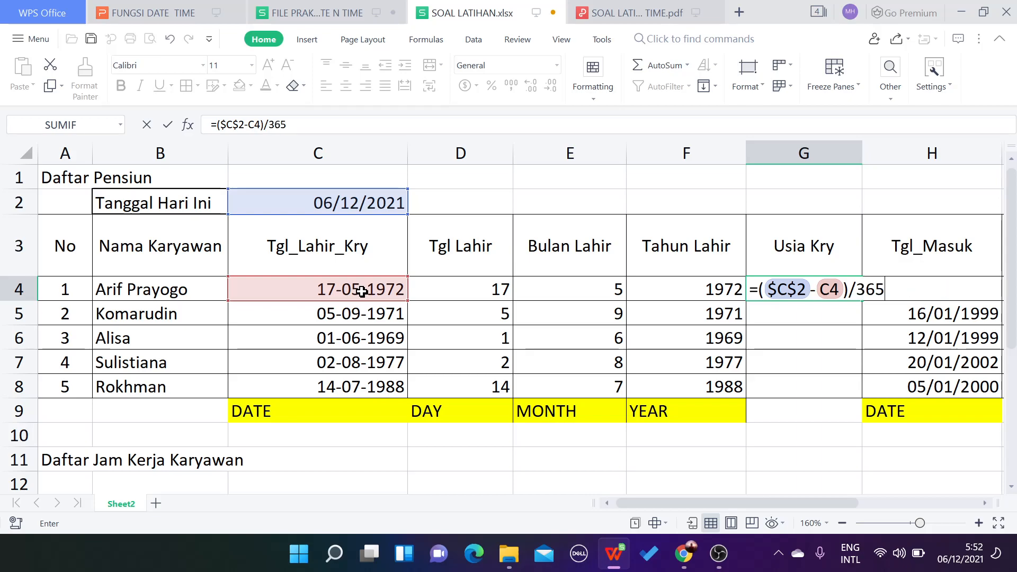
{"action": "key", "text": "Return"}
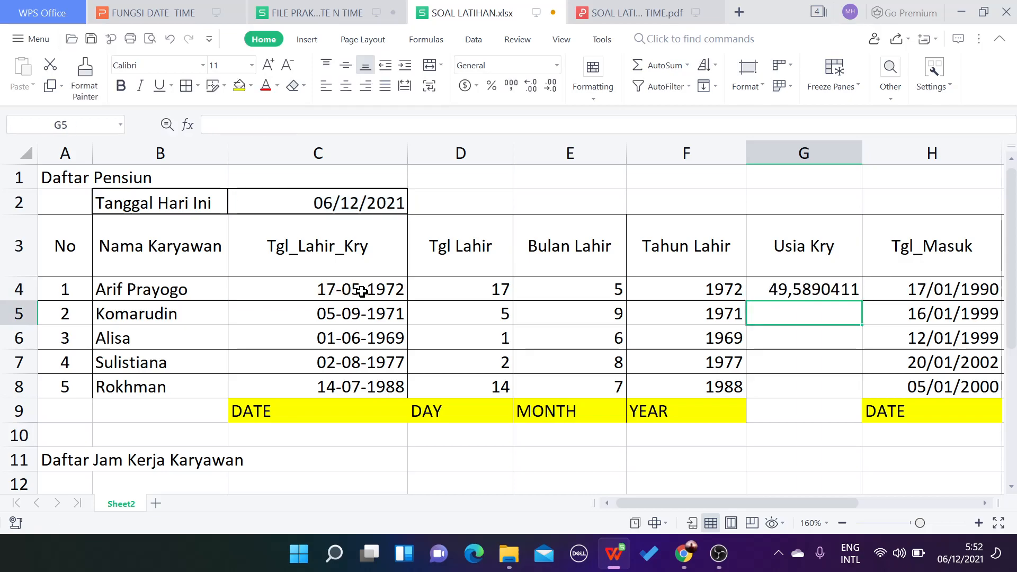
{"action": "left_click", "coordinate": [831, 291]}
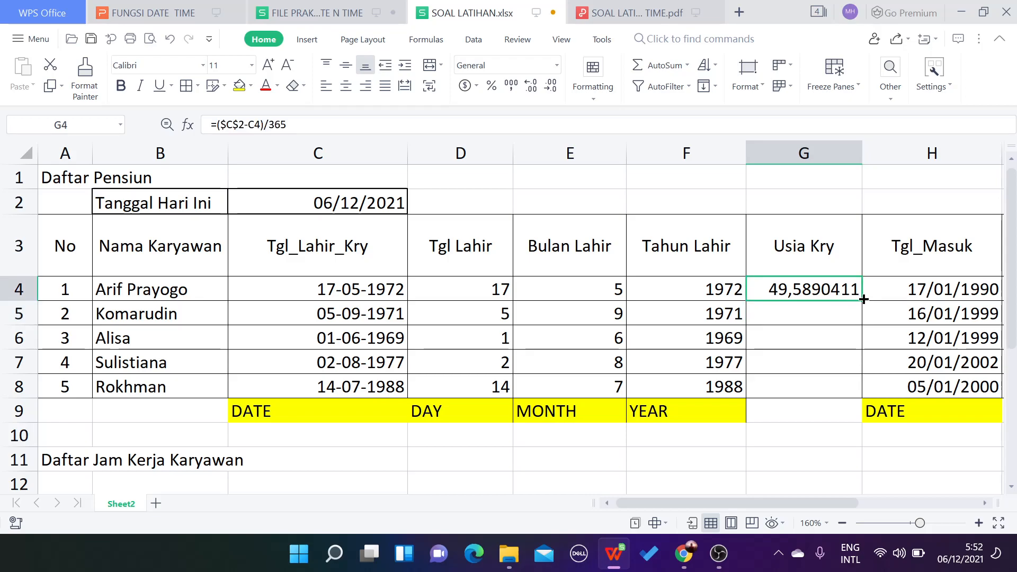
{"action": "left_click_drag", "start_coordinate": [864, 300], "coordinate": [855, 390]}
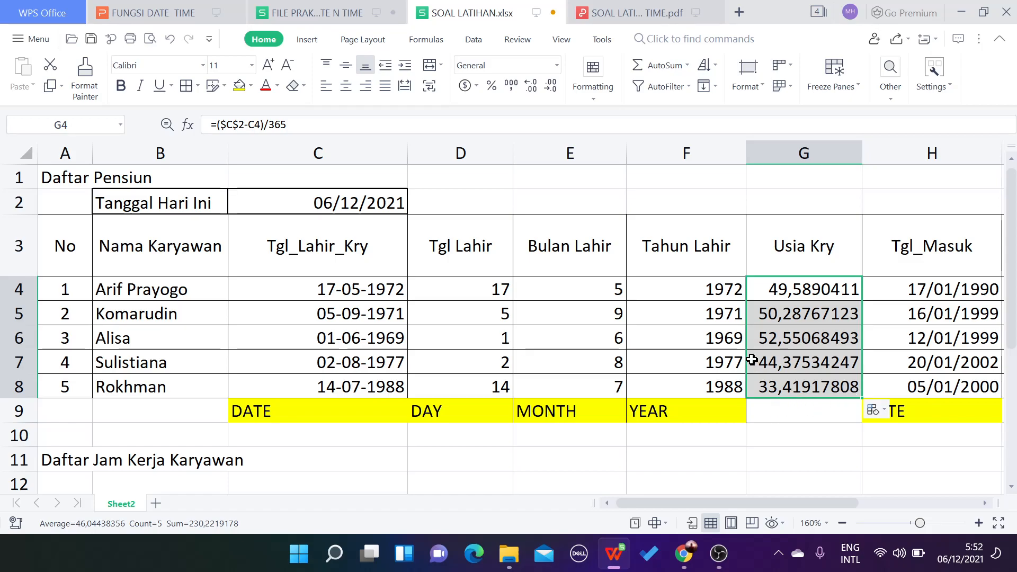
Apply the Number format to the Usia Kry cells G4 to G8, checking the format rule in the exercise PDF.
{"action": "left_click", "coordinate": [562, 69]}
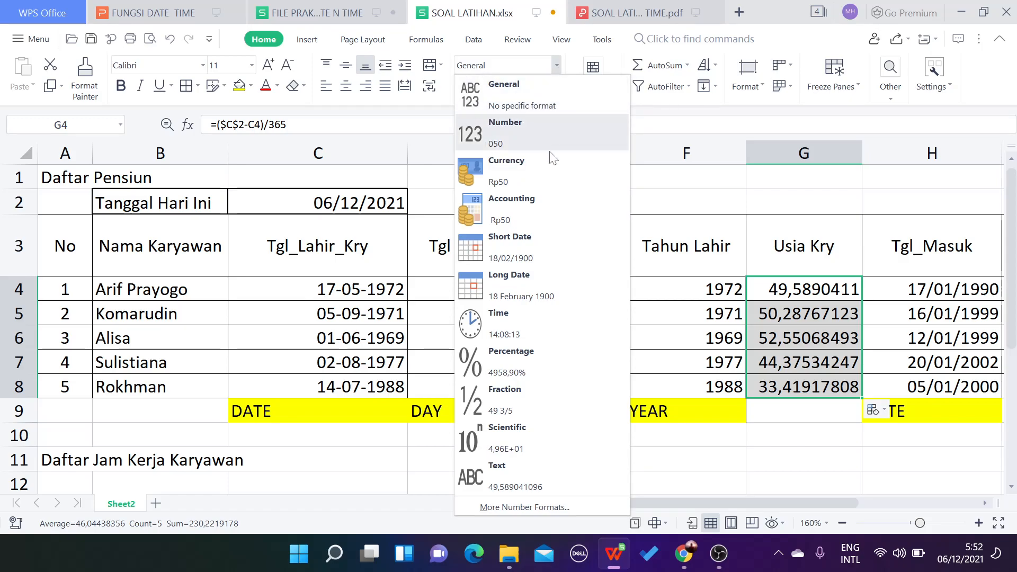
{"action": "left_click", "coordinate": [548, 136]}
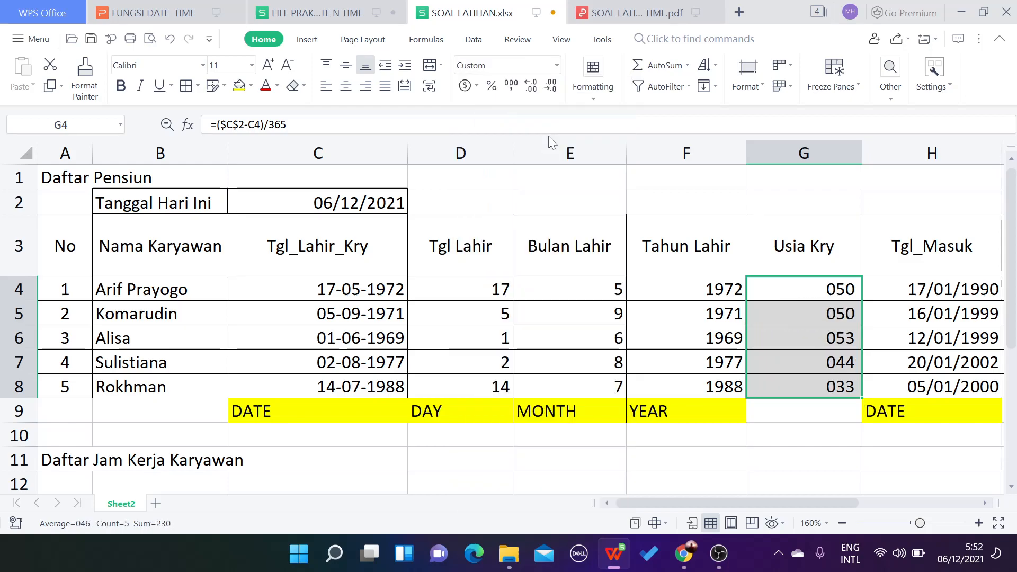
{"action": "left_click", "coordinate": [556, 66]}
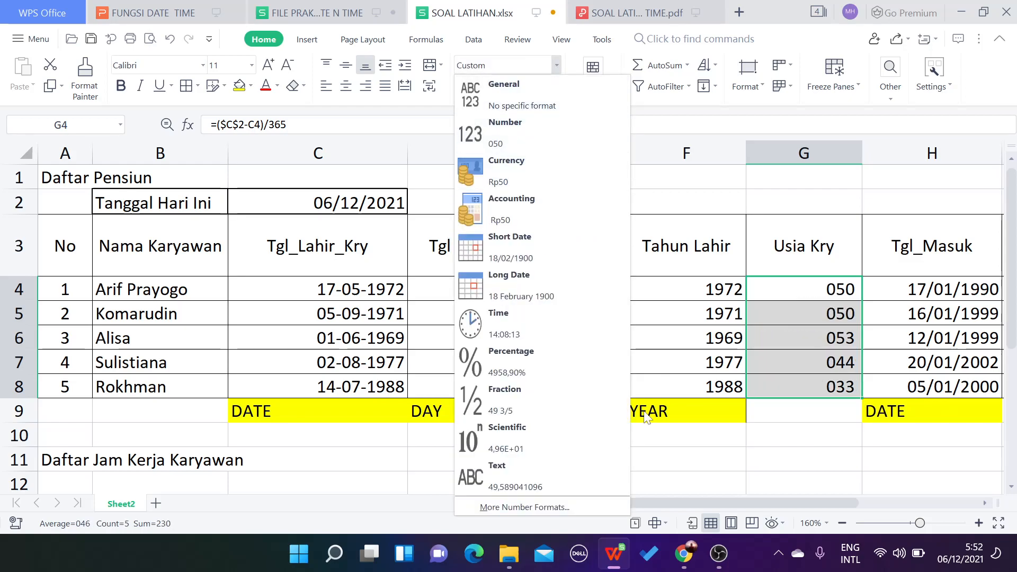
{"action": "left_click", "coordinate": [655, 4]}
{"action": "left_click", "coordinate": [651, 12]}
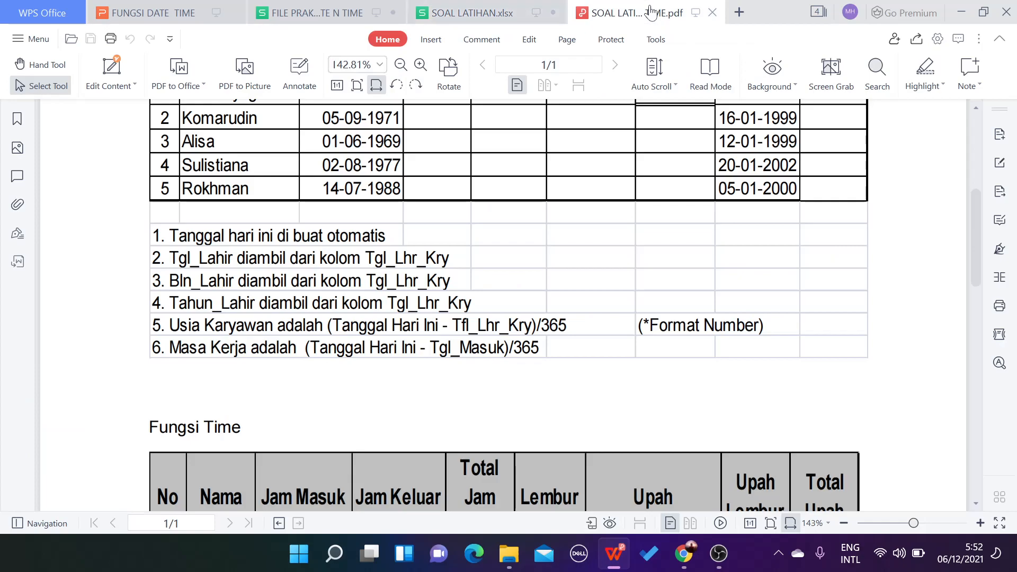
{"action": "left_click", "coordinate": [485, 12]}
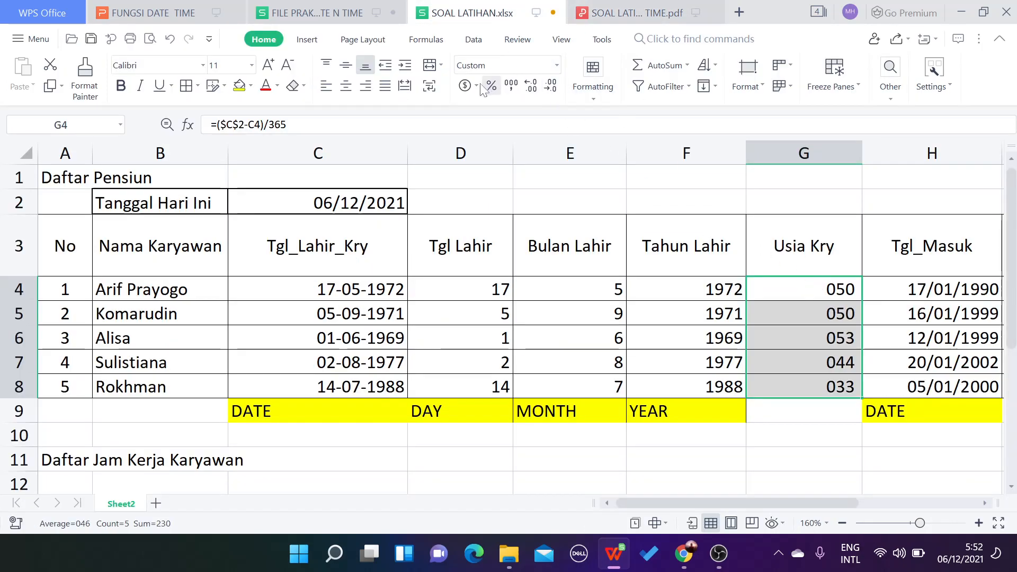
{"action": "left_click", "coordinate": [556, 65]}
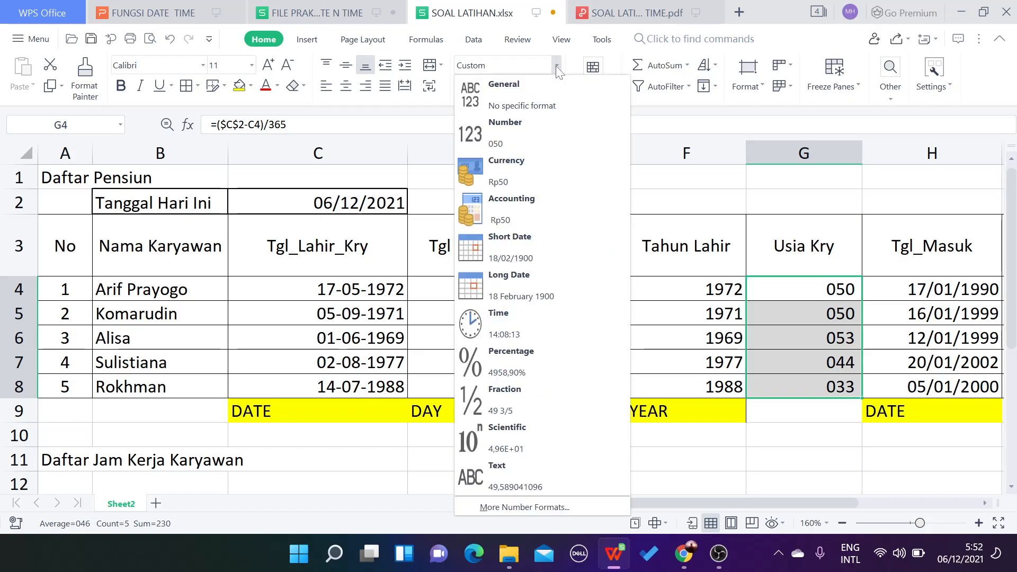
{"action": "left_click", "coordinate": [512, 132]}
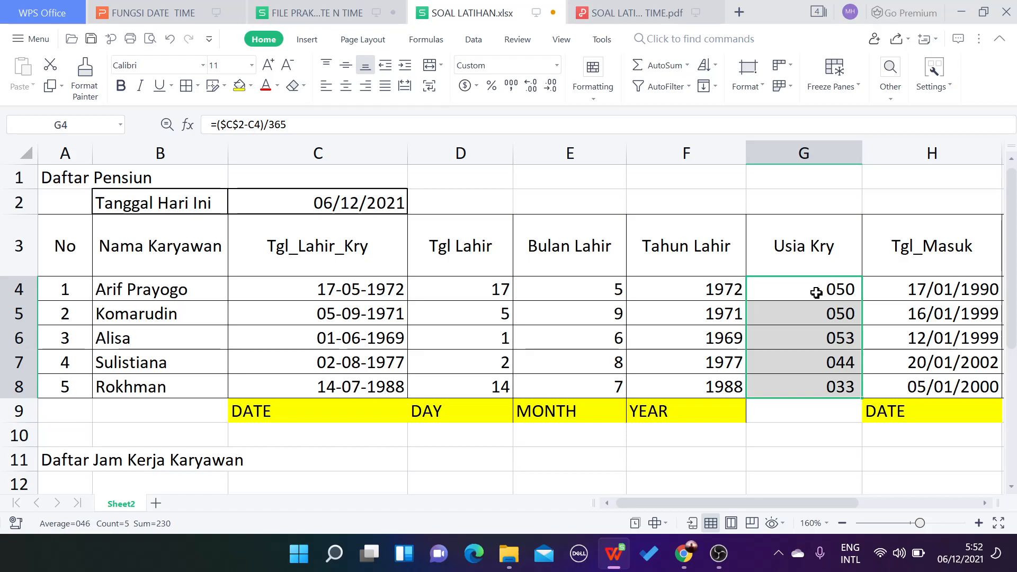
Apply the custom number format 0 to the Usia Kry cells G4 to G8.
{"action": "left_click", "coordinate": [557, 66]}
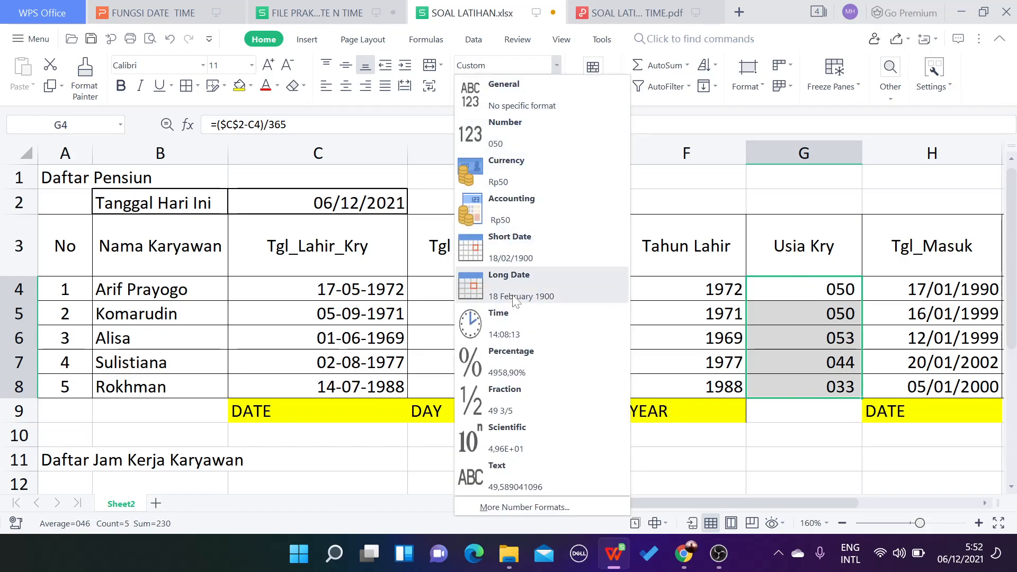
{"action": "left_click", "coordinate": [525, 507]}
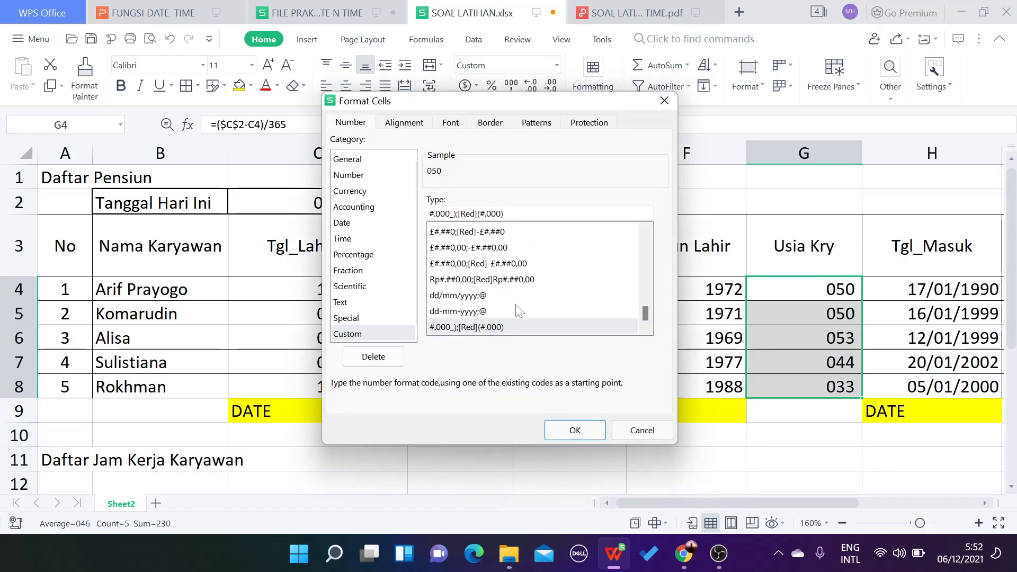
{"action": "scroll", "coordinate": [518, 312], "scroll_direction": "up", "scroll_amount": 5}
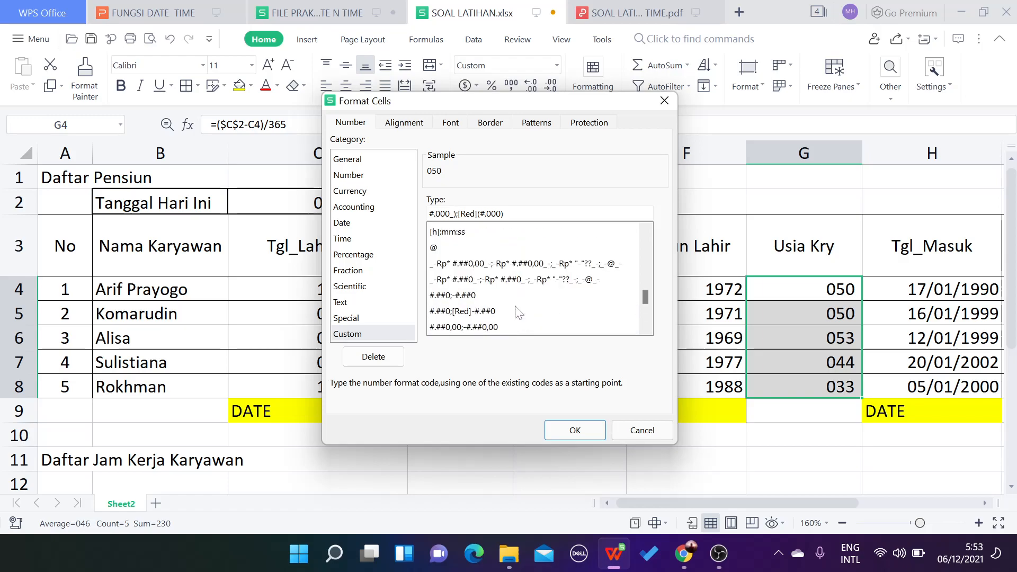
{"action": "scroll", "coordinate": [519, 312], "scroll_direction": "up", "scroll_amount": 10}
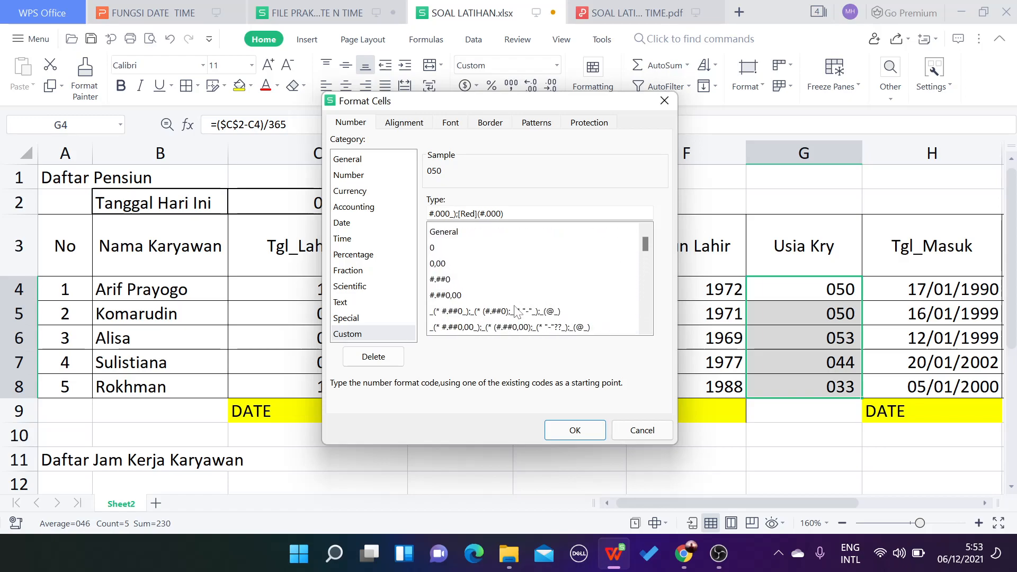
{"action": "left_click", "coordinate": [448, 232]}
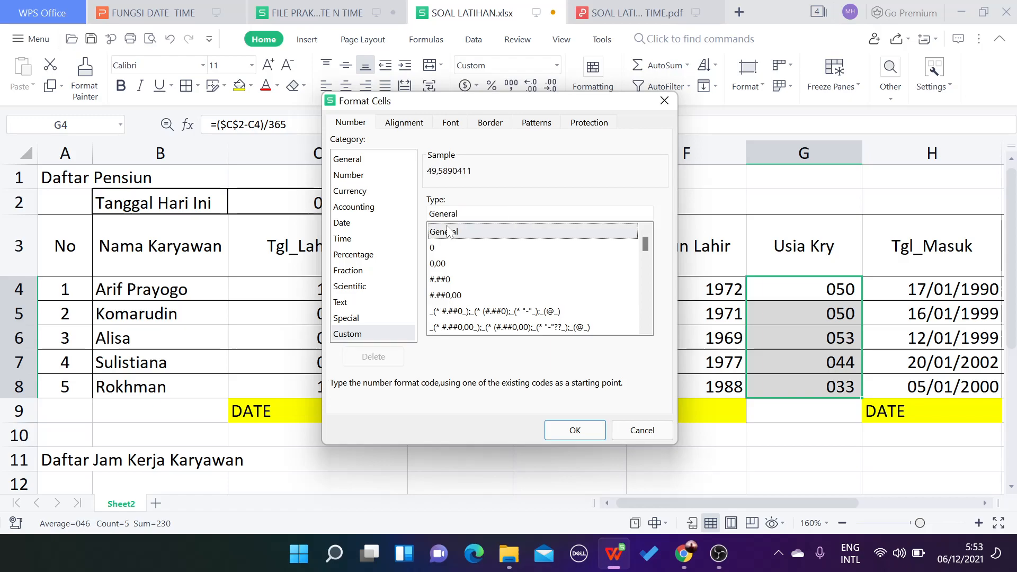
{"action": "left_click", "coordinate": [439, 249]}
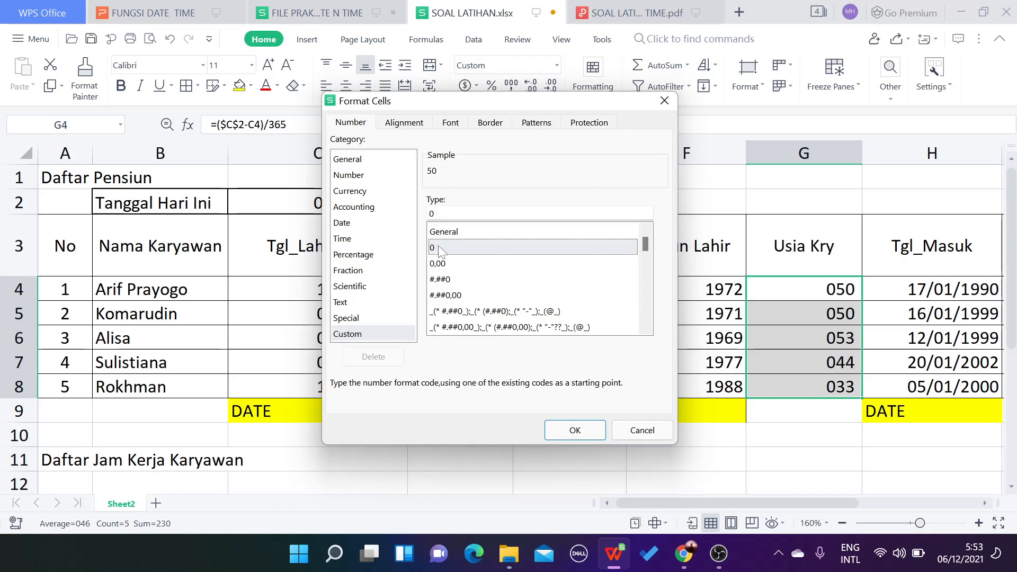
{"action": "left_click", "coordinate": [574, 430]}
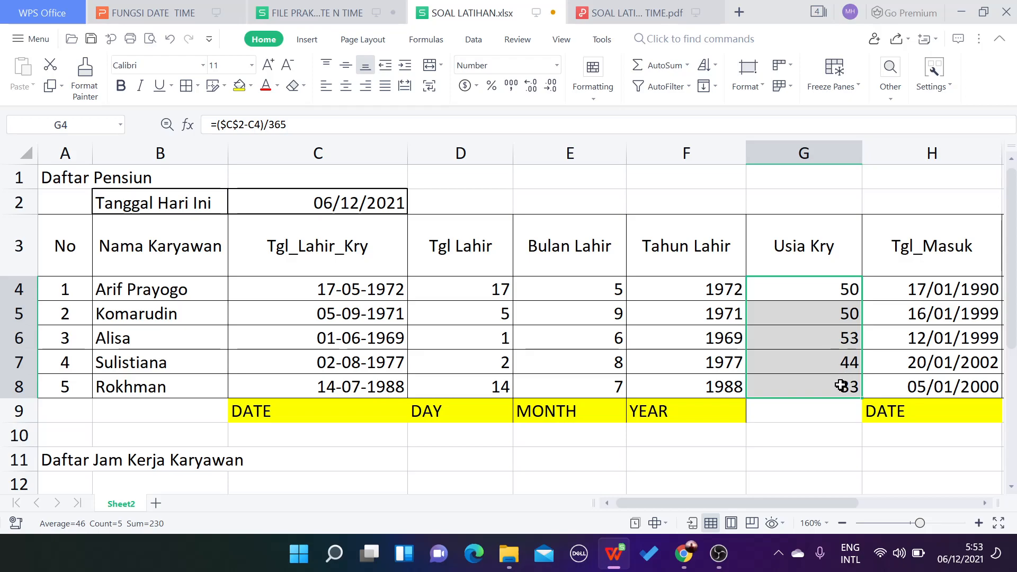
Enter =($C$2-H4)/365 in cell I4 under Masa Kerja and fill the formula down to I8.
{"action": "left_click_drag", "start_coordinate": [812, 504], "coordinate": [887, 426]}
{"action": "left_click", "coordinate": [849, 291]}
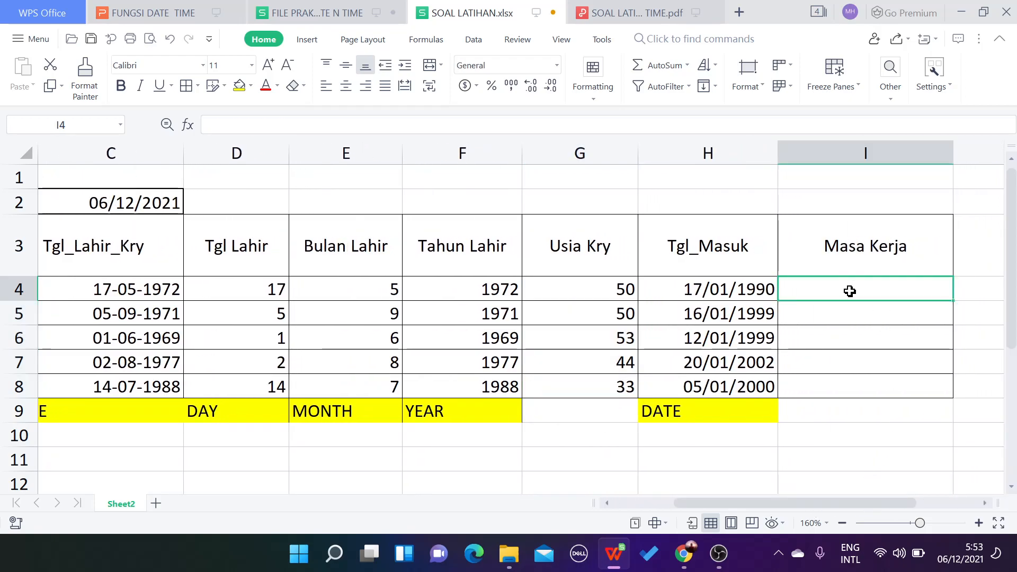
{"action": "type", "text": "=("}
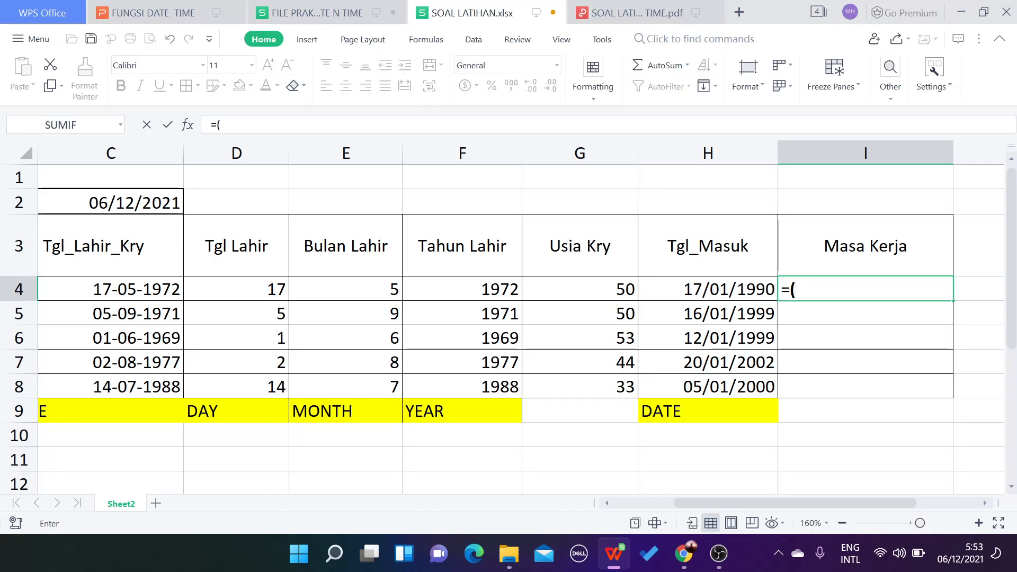
{"action": "left_click", "coordinate": [93, 204]}
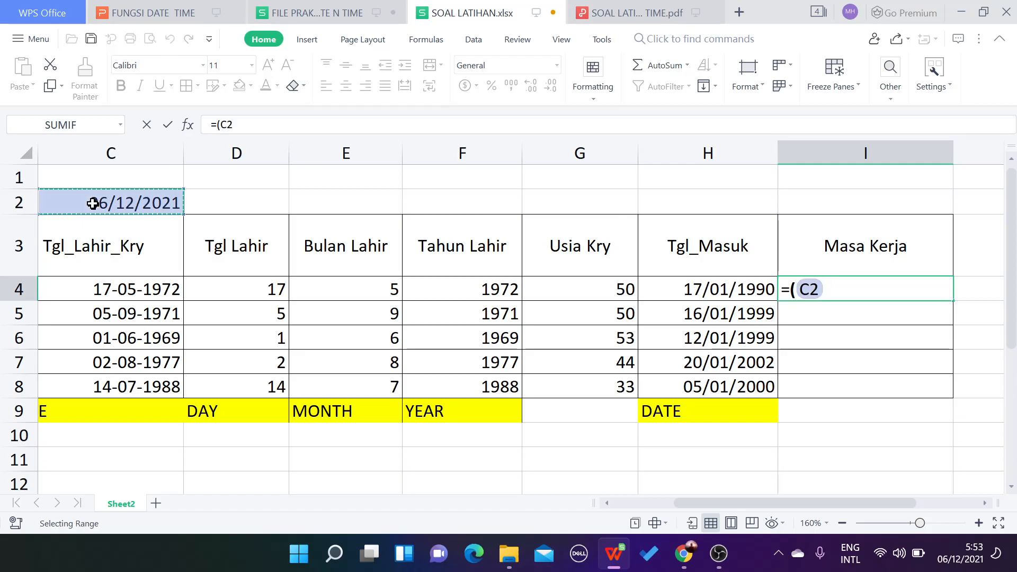
{"action": "key", "text": "F4"}
{"action": "type", "text": "-"}
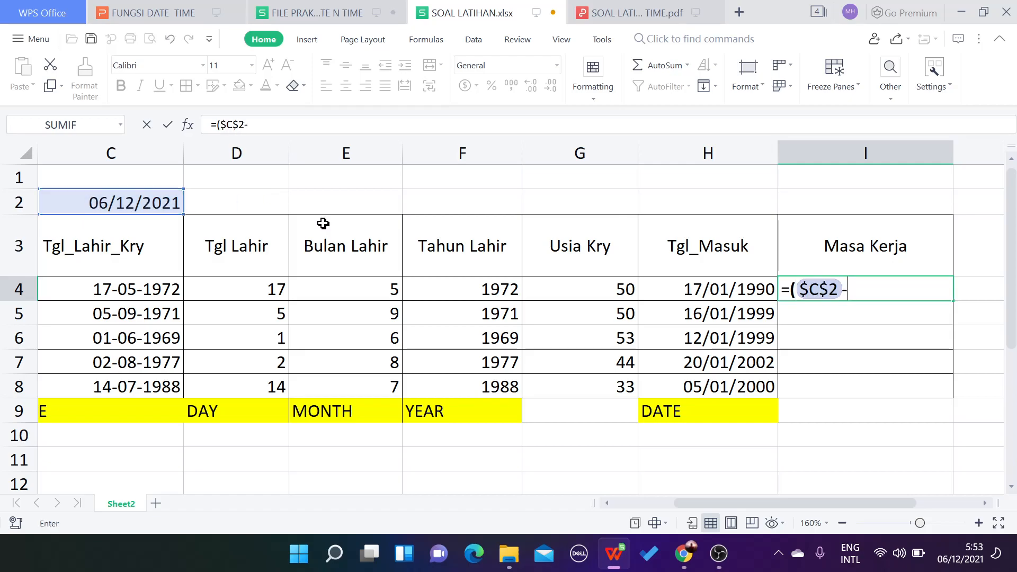
{"action": "left_click", "coordinate": [719, 289]}
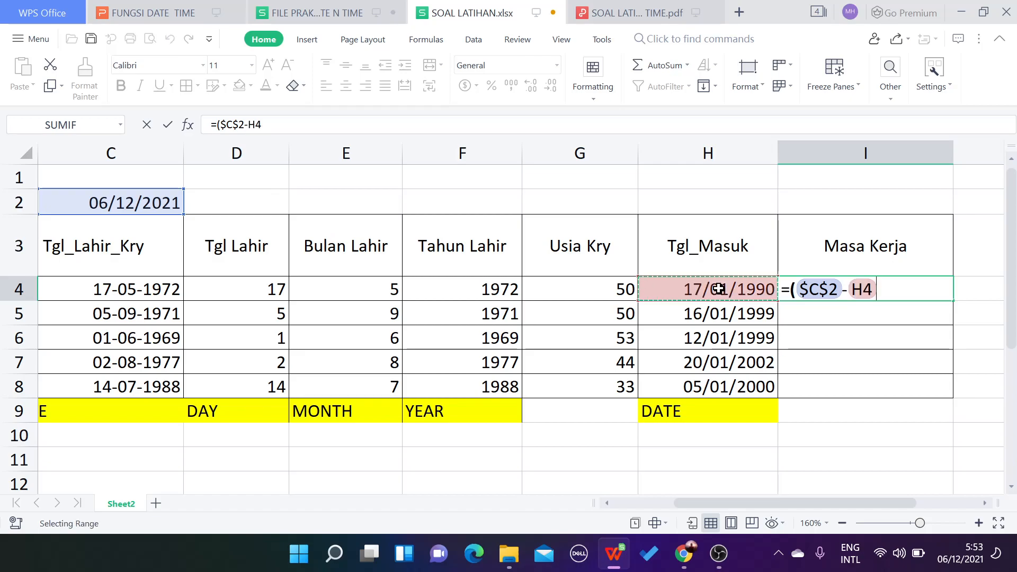
{"action": "type", "text": ")"}
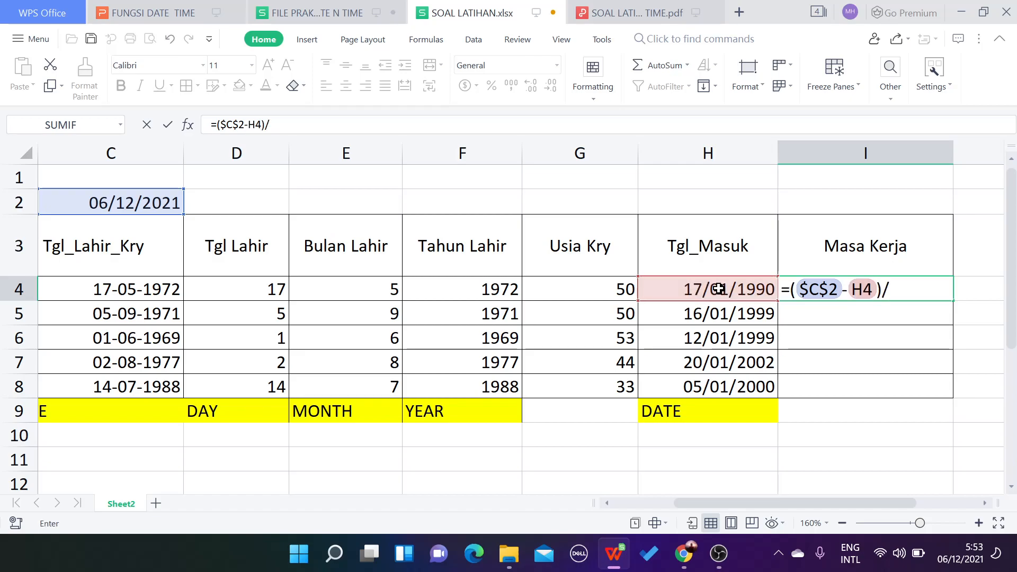
{"action": "type", "text": "/365"}
{"action": "key", "text": "Return"}
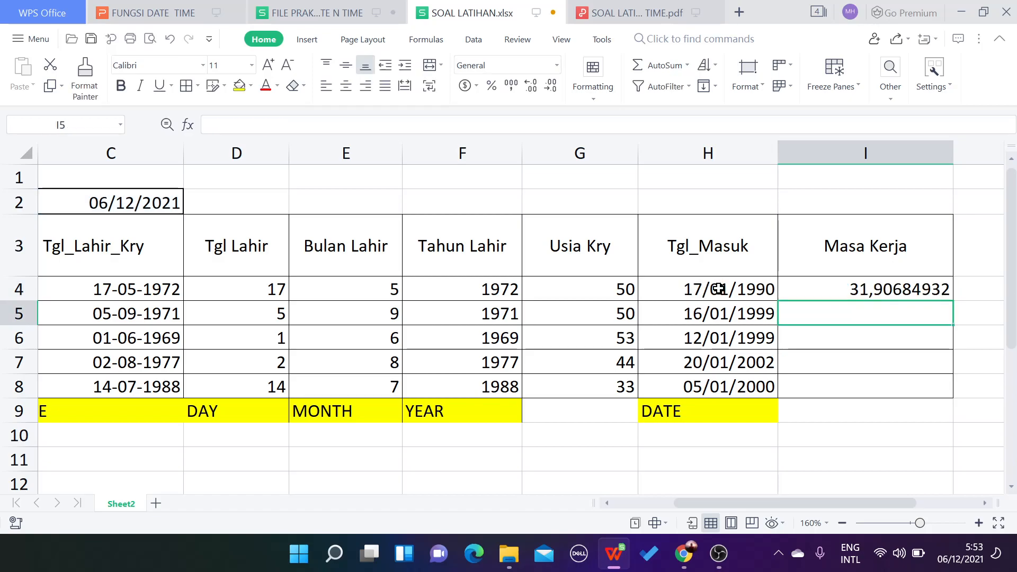
{"action": "left_click", "coordinate": [857, 291]}
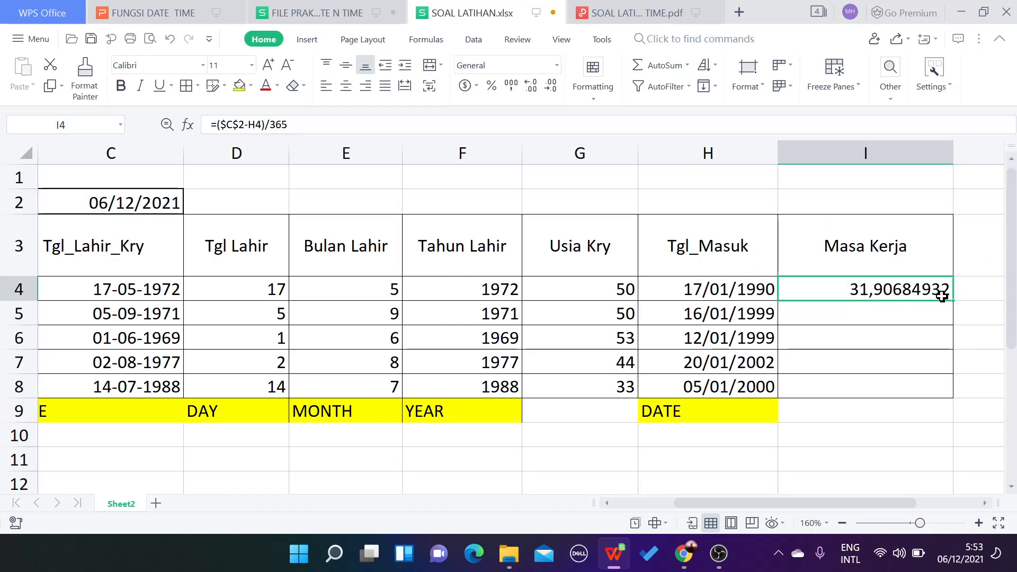
{"action": "left_click_drag", "start_coordinate": [953, 300], "coordinate": [937, 397]}
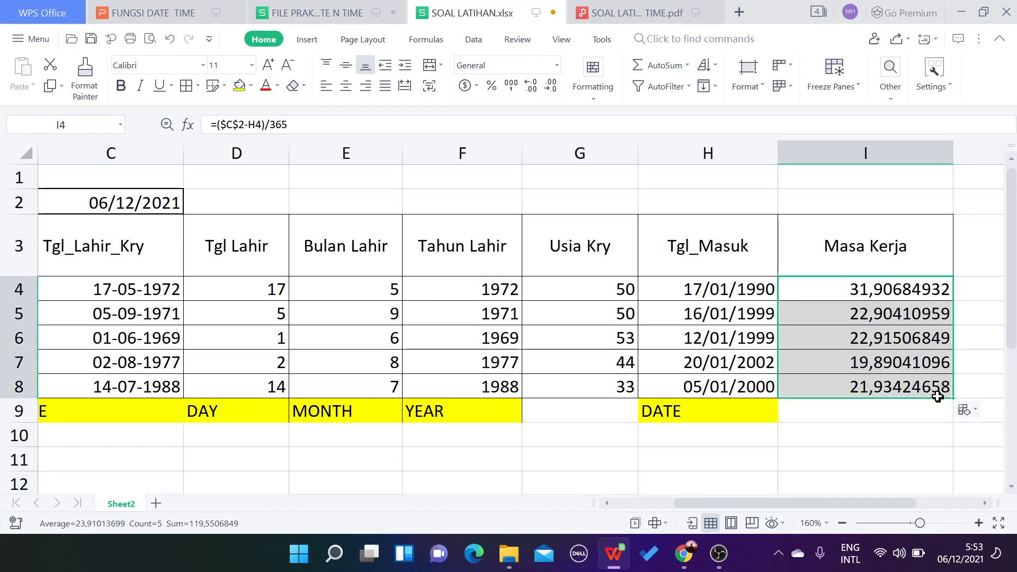
Format the Masa Kerja cells I4 to I8 with the custom number format 0.
{"action": "left_click", "coordinate": [556, 65]}
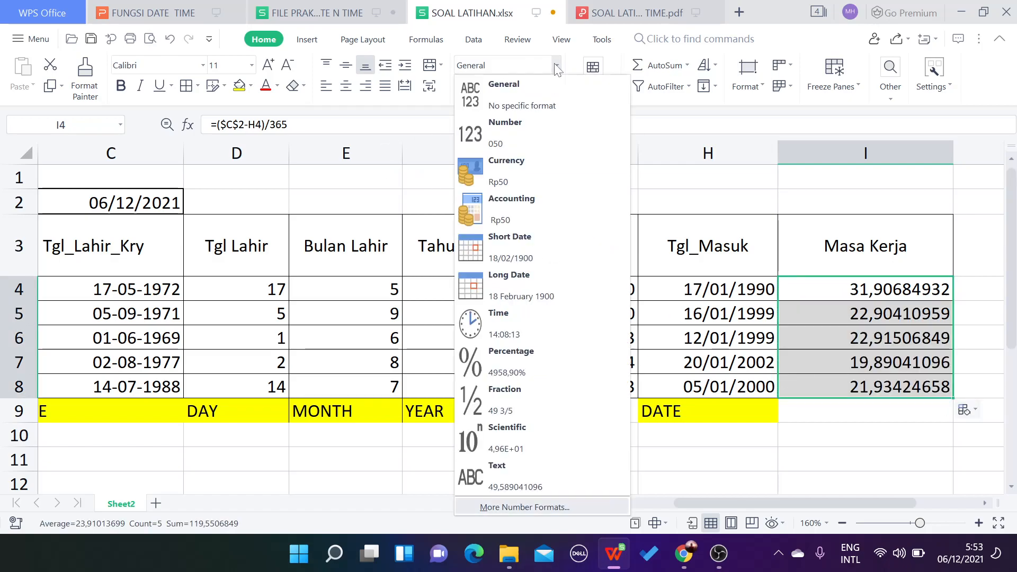
{"action": "left_click", "coordinate": [523, 128]}
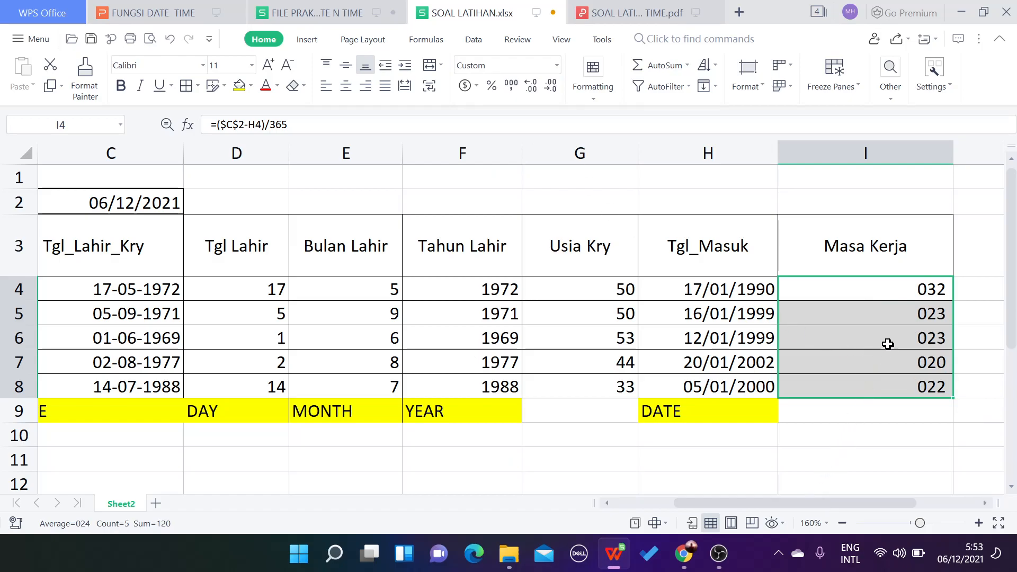
{"action": "left_click", "coordinate": [556, 65]}
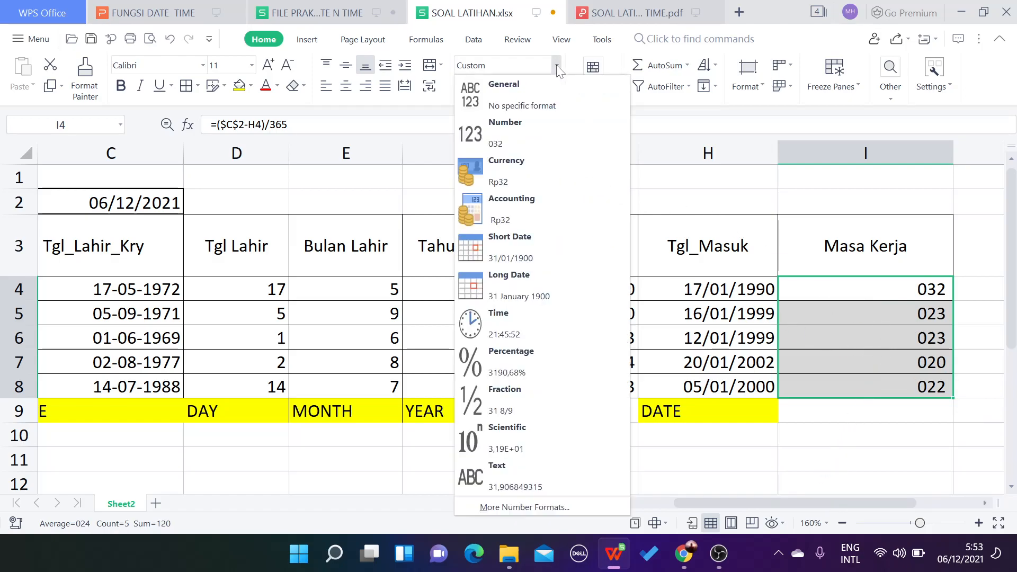
{"action": "left_click", "coordinate": [503, 508]}
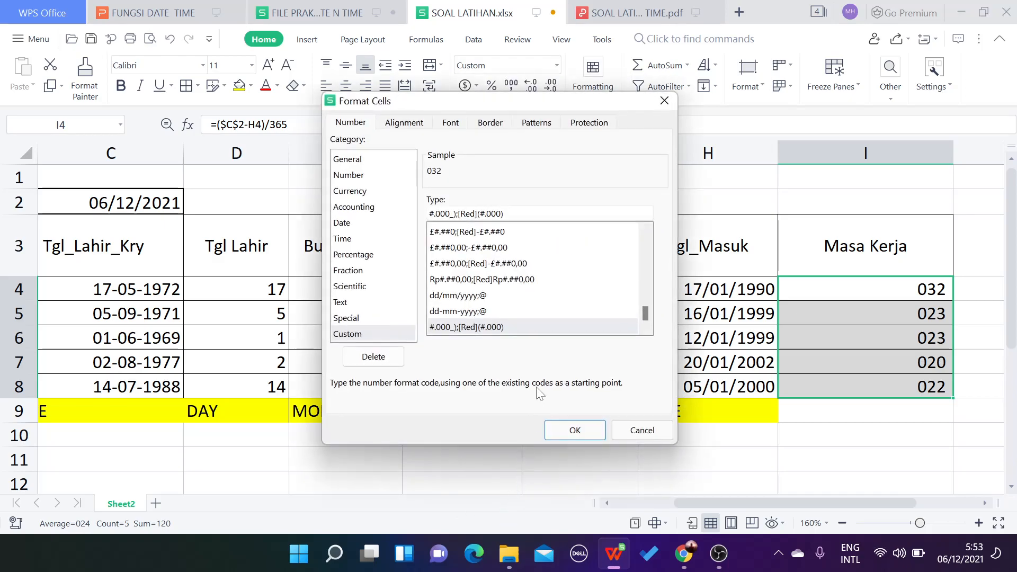
{"action": "scroll", "coordinate": [498, 316], "scroll_direction": "up", "scroll_amount": 5}
{"action": "scroll", "coordinate": [493, 306], "scroll_direction": "up", "scroll_amount": 6}
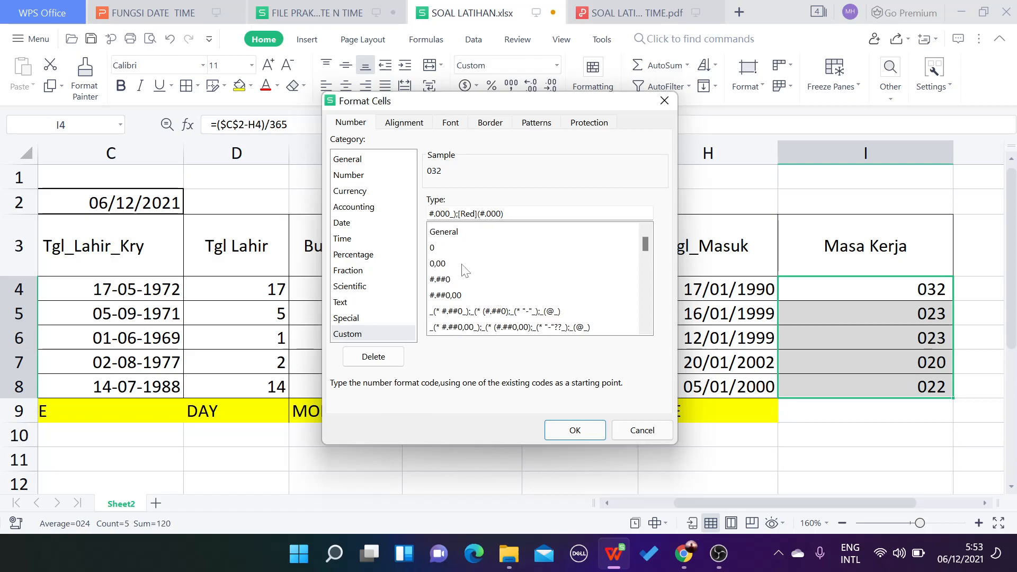
{"action": "left_click", "coordinate": [452, 249]}
{"action": "left_click", "coordinate": [563, 430]}
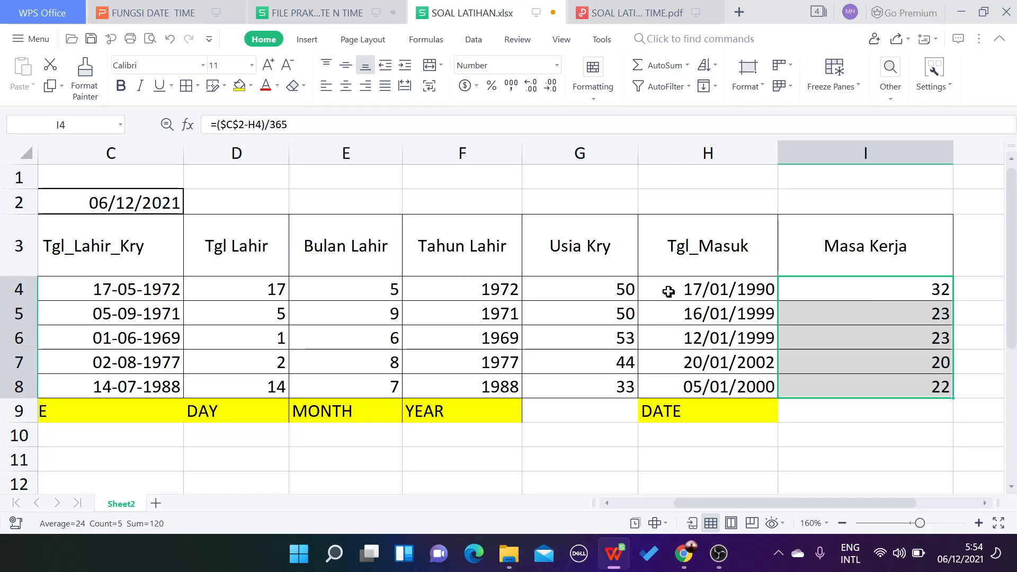
{"action": "left_click", "coordinate": [913, 287]}
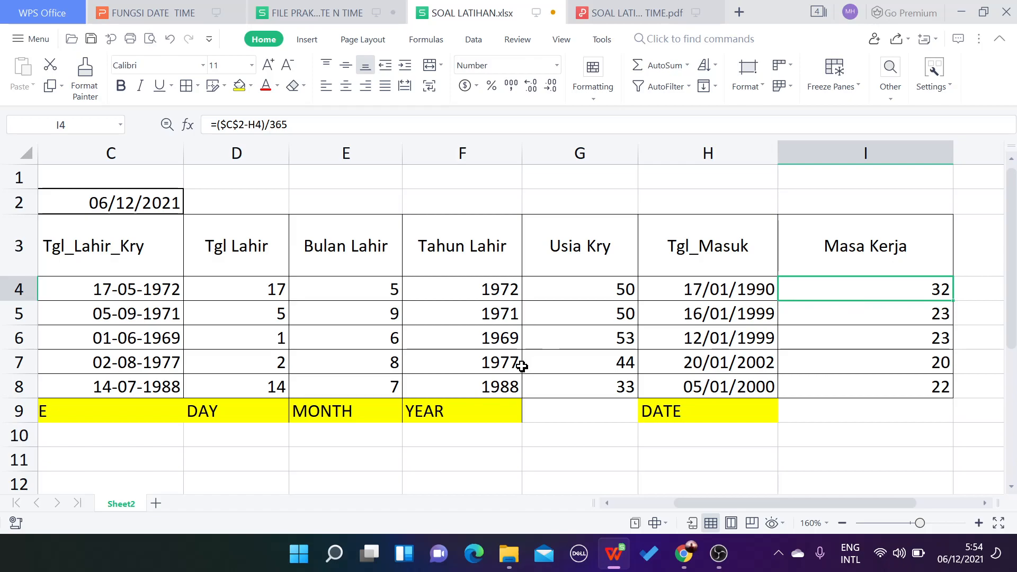
Enter =(D14-C14)*24 in cell E14 under Total Jam Kerja and fill the formula down to E18.
{"action": "scroll", "coordinate": [522, 366], "scroll_direction": "down", "scroll_amount": 1}
{"action": "scroll", "coordinate": [522, 367], "scroll_direction": "down", "scroll_amount": 2}
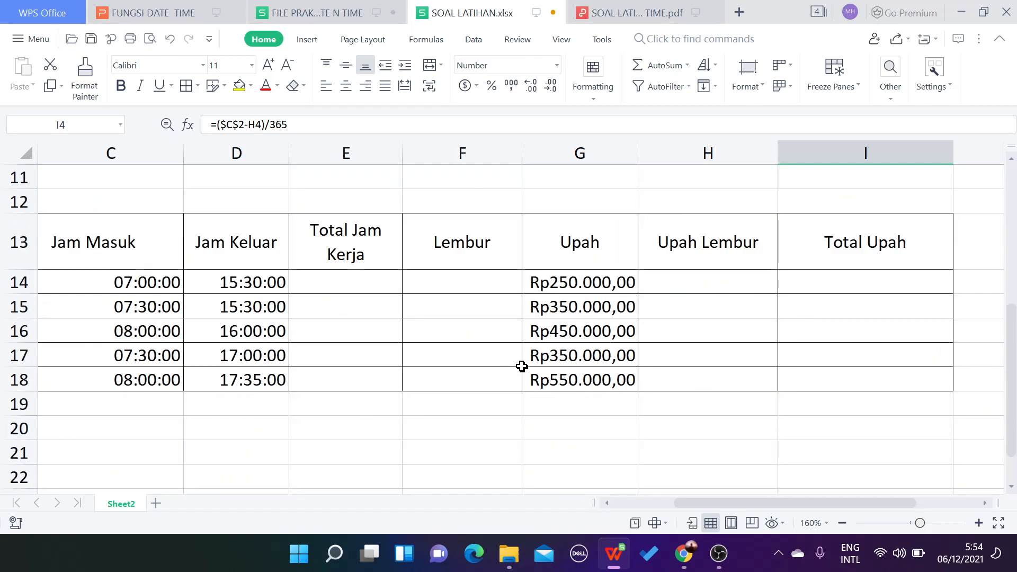
{"action": "left_click", "coordinate": [343, 277]}
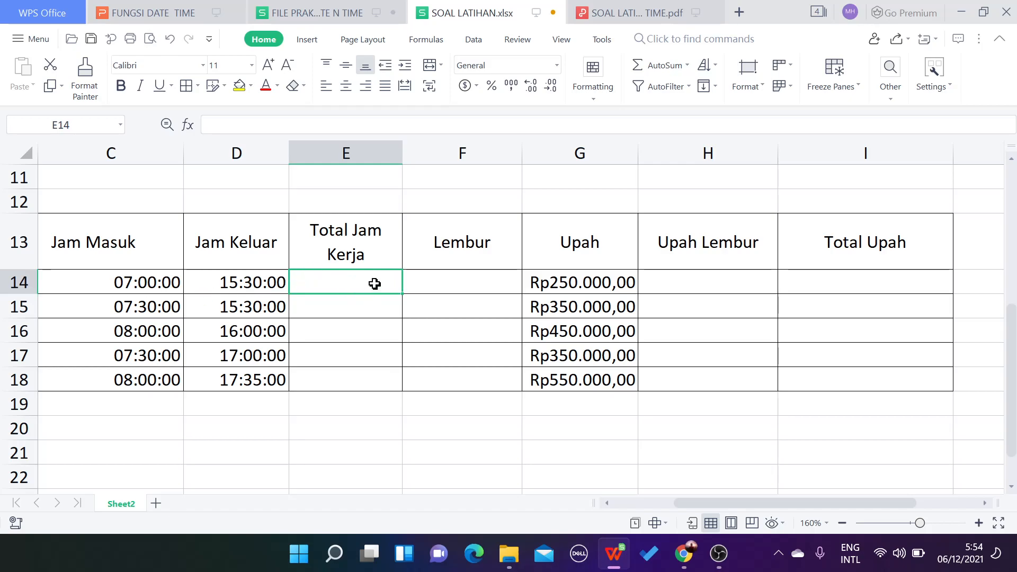
{"action": "type", "text": "="}
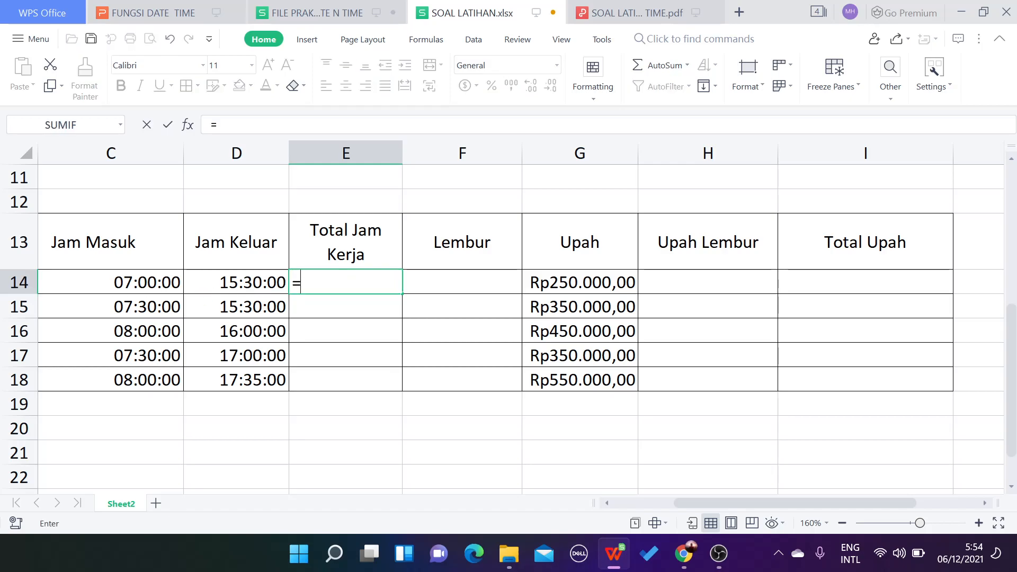
{"action": "type", "text": "("}
{"action": "left_click", "coordinate": [263, 287]}
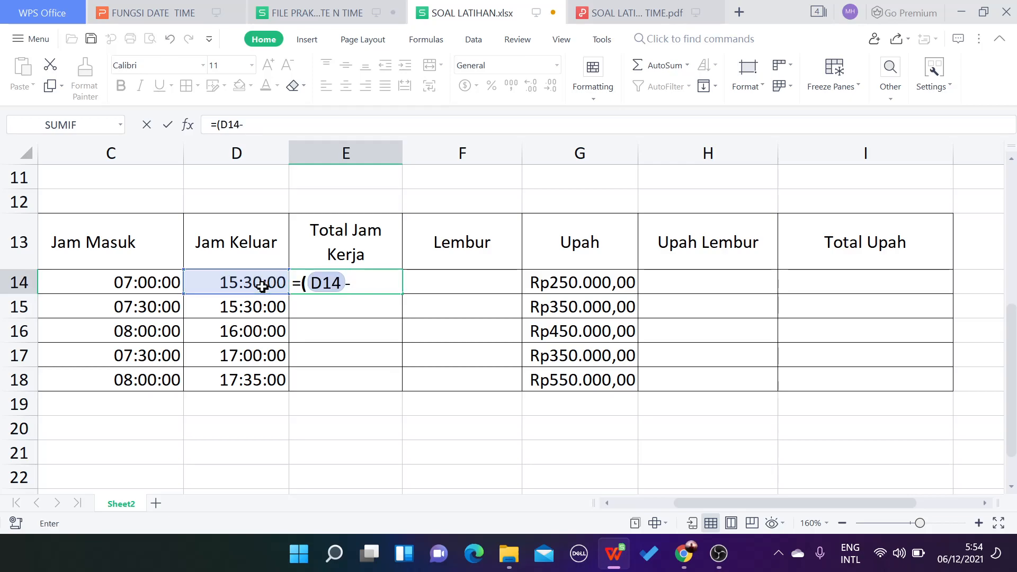
{"action": "type", "text": "-"}
{"action": "left_click", "coordinate": [146, 278]}
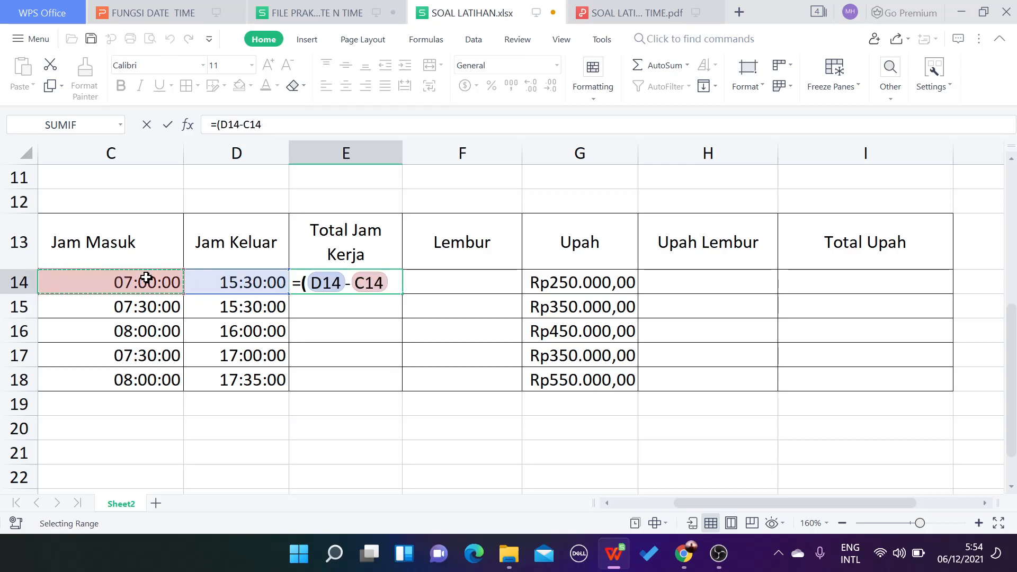
{"action": "type", "text": ")*"}
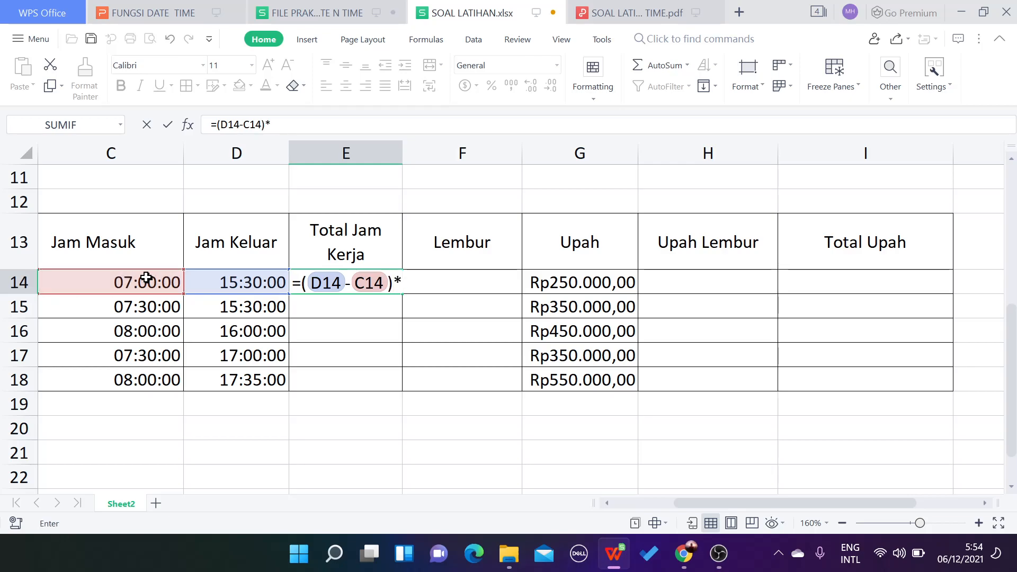
{"action": "type", "text": "24"}
{"action": "key", "text": "Return"}
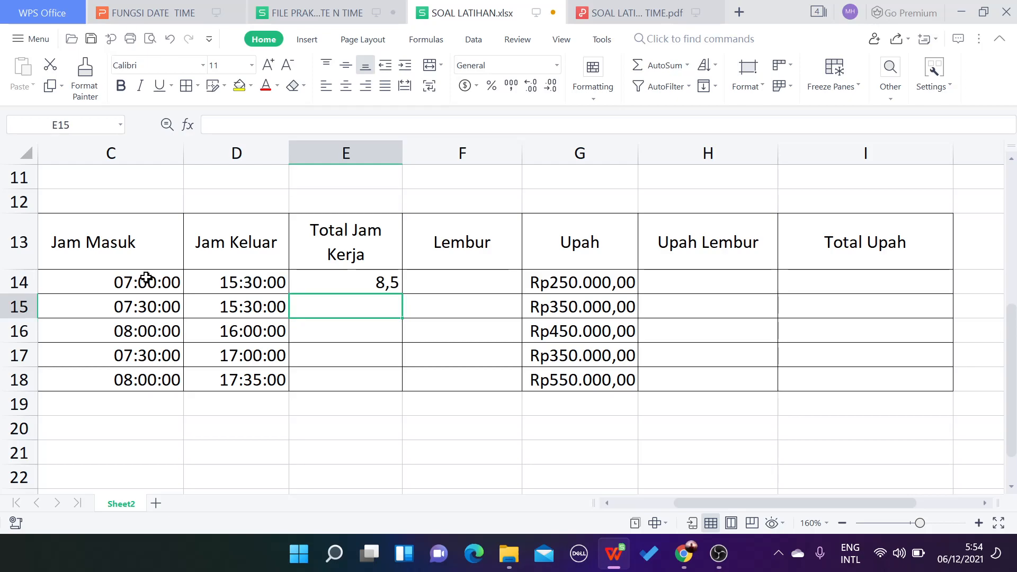
{"action": "left_click", "coordinate": [379, 286]}
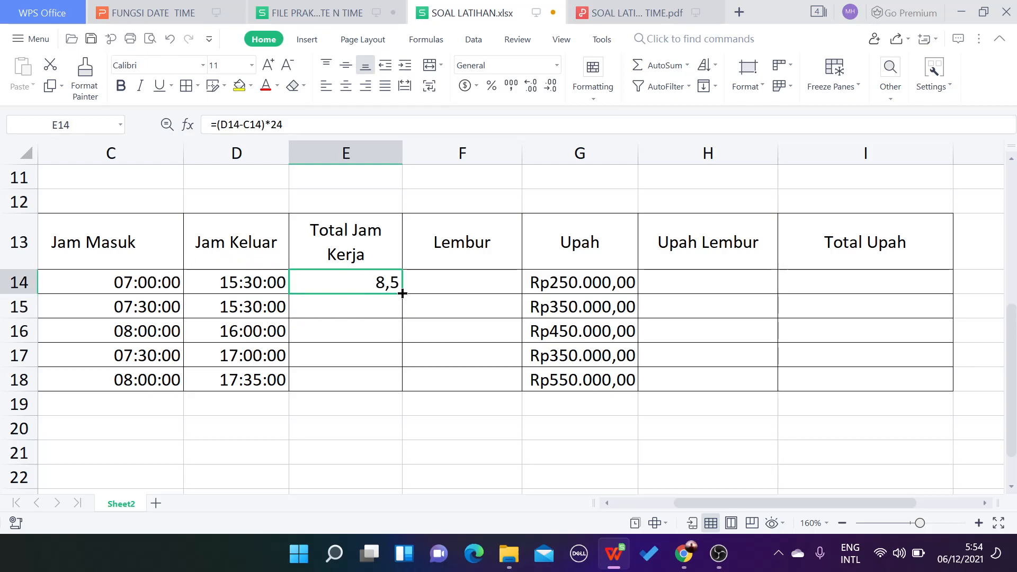
{"action": "left_click_drag", "start_coordinate": [403, 292], "coordinate": [397, 386]}
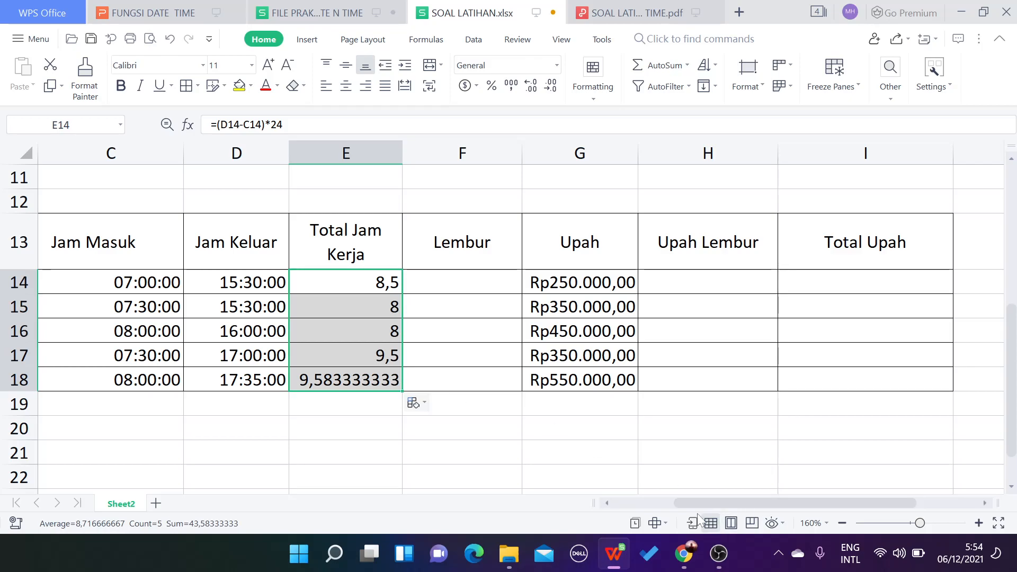
Check the exercise PDF for the working hours, overtime and wage rules, and return to the SOAL LATIHAN.xlsx workbook.
{"action": "left_click", "coordinate": [630, 13]}
{"action": "scroll", "coordinate": [748, 323], "scroll_direction": "down", "scroll_amount": 5}
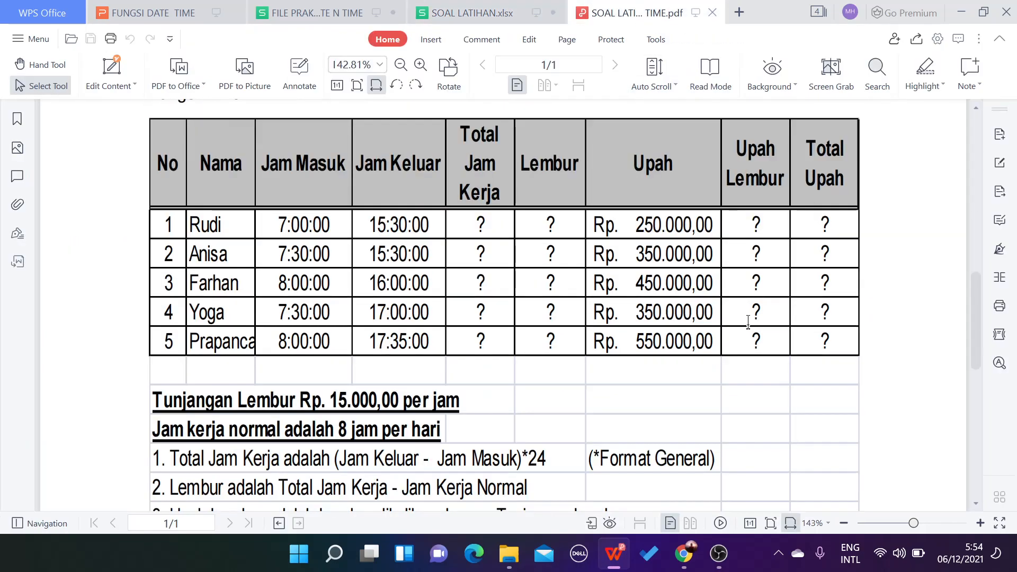
{"action": "scroll", "coordinate": [748, 323], "scroll_direction": "down", "scroll_amount": 3}
{"action": "mouse_move", "coordinate": [691, 542]}
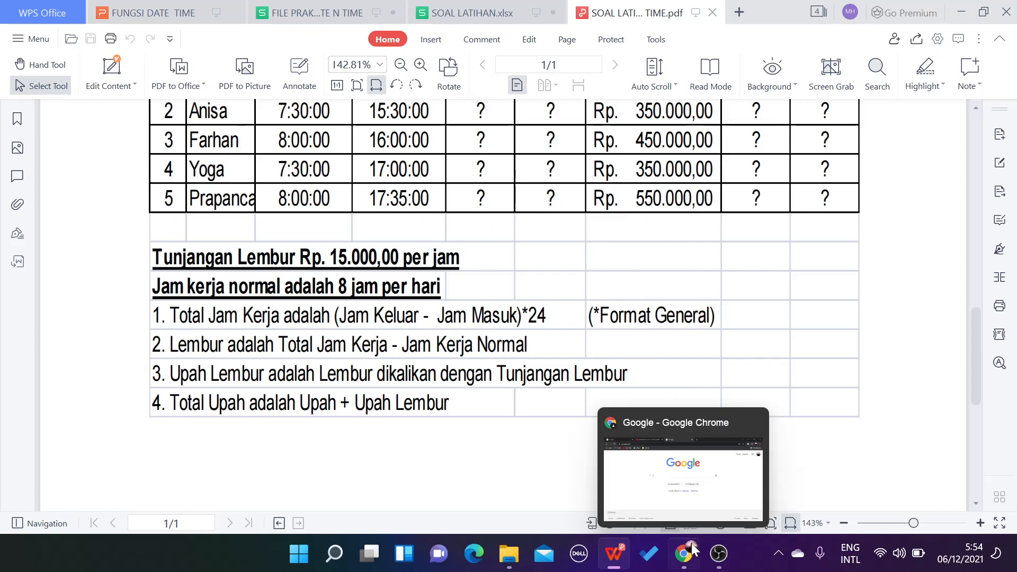
{"action": "left_click", "coordinate": [480, 15]}
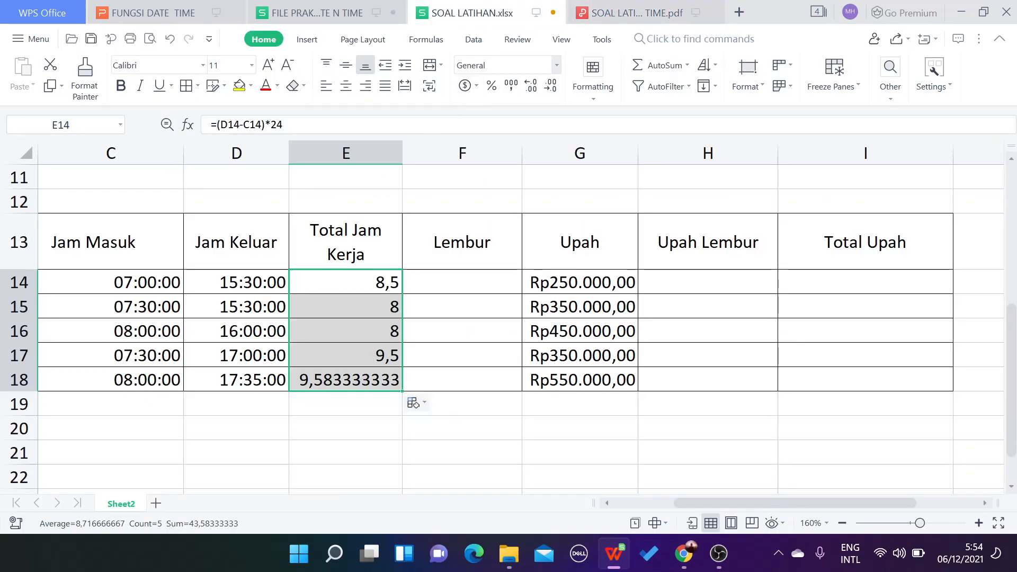
Format the Total Jam Kerja value in cell E18 to show one decimal place.
{"action": "left_click", "coordinate": [323, 384]}
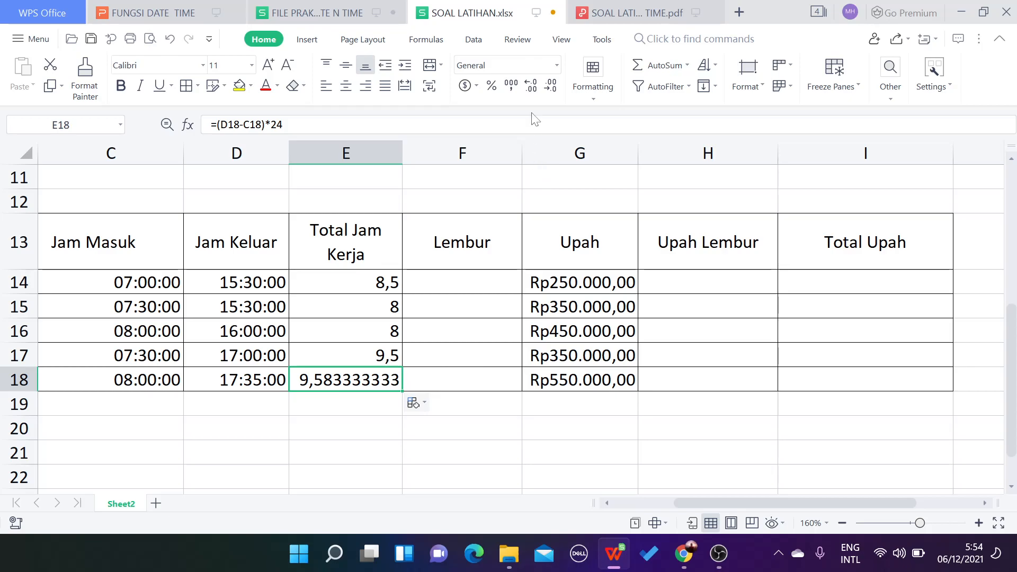
{"action": "left_click", "coordinate": [530, 87]}
{"action": "left_click", "coordinate": [550, 88]}
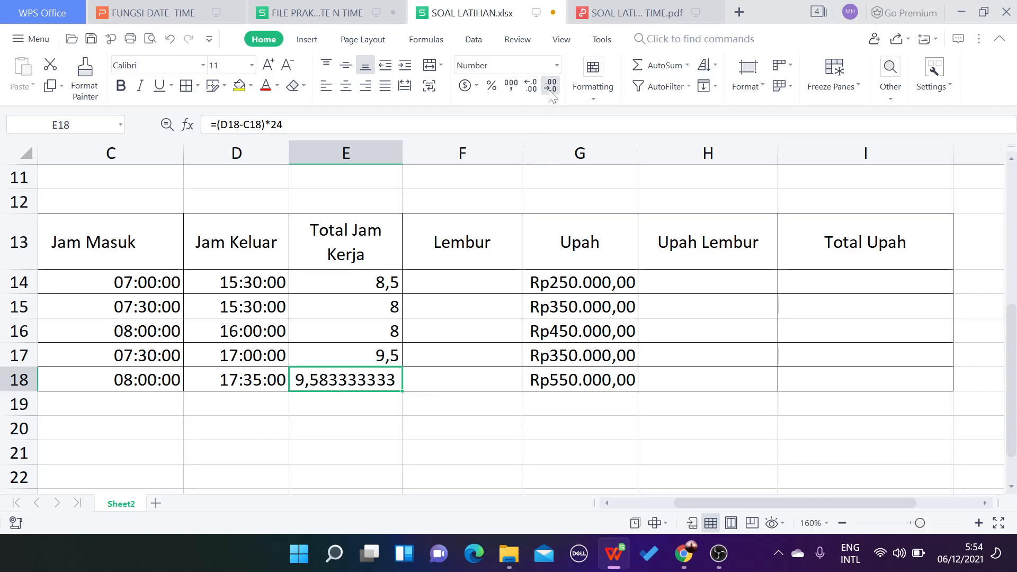
{"action": "left_click", "coordinate": [550, 88]}
{"action": "left_click", "coordinate": [550, 88]}
{"action": "left_click", "coordinate": [550, 88]}
{"action": "left_click", "coordinate": [550, 88]}
{"action": "left_click", "coordinate": [549, 88]}
{"action": "left_click", "coordinate": [550, 88]}
{"action": "left_click", "coordinate": [549, 88]}
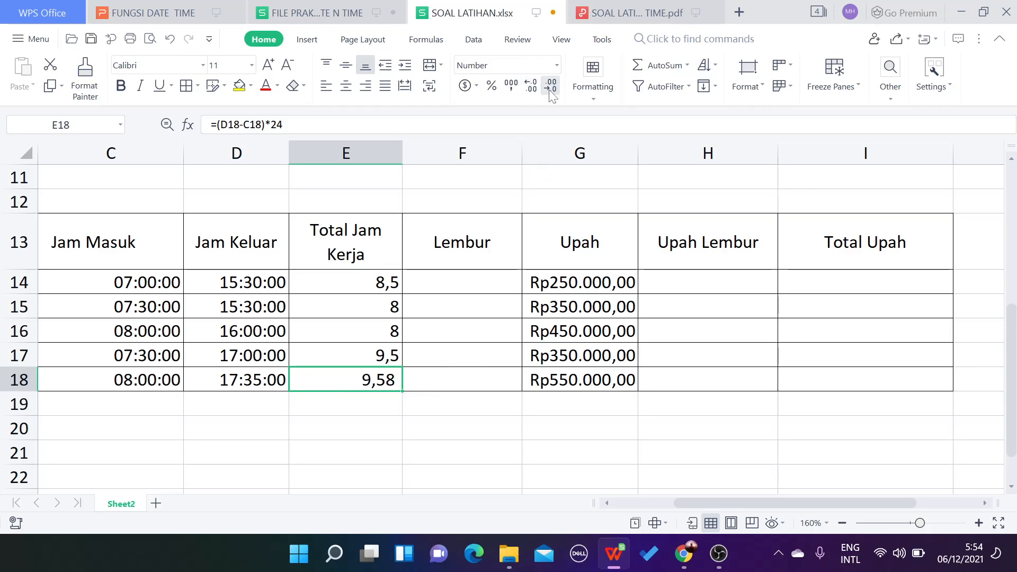
{"action": "left_click", "coordinate": [550, 88]}
Check the exercise PDF for the overtime rule, enter =E14-8 in cell F14 under Lembur and fill it down to F18.
{"action": "left_click", "coordinate": [462, 281]}
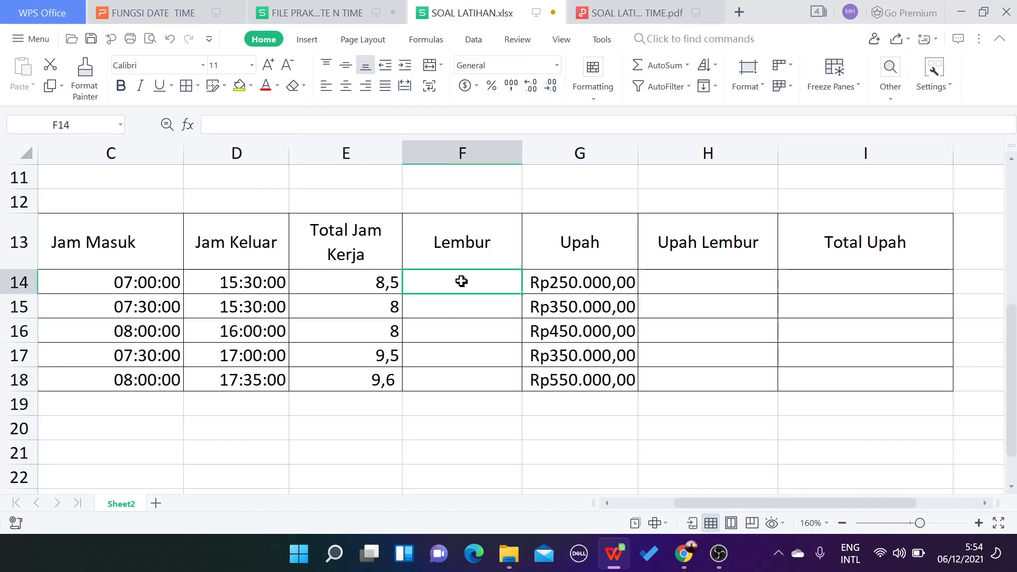
{"action": "left_click", "coordinate": [609, 13]}
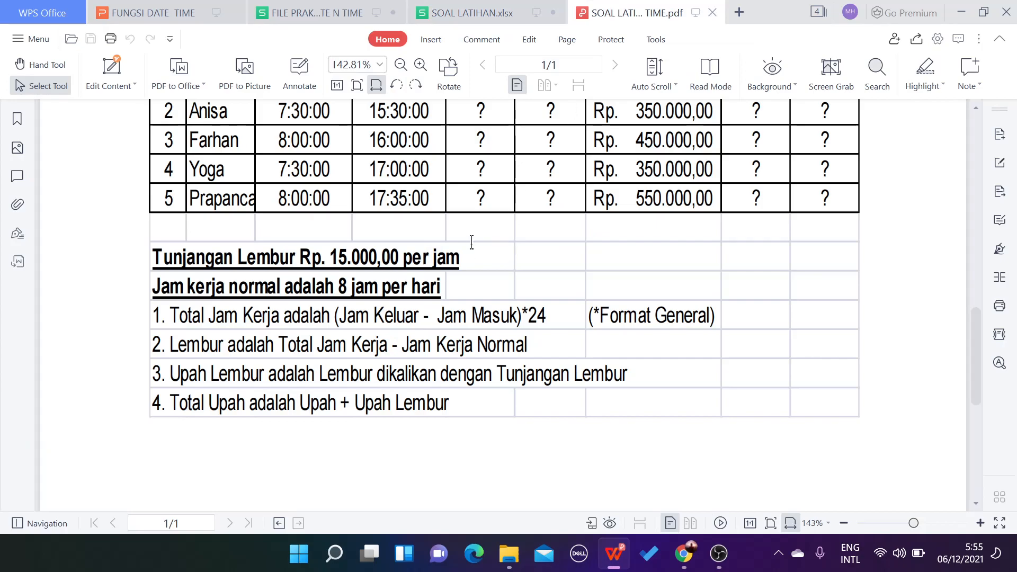
{"action": "scroll", "coordinate": [471, 243], "scroll_direction": "down", "scroll_amount": 1}
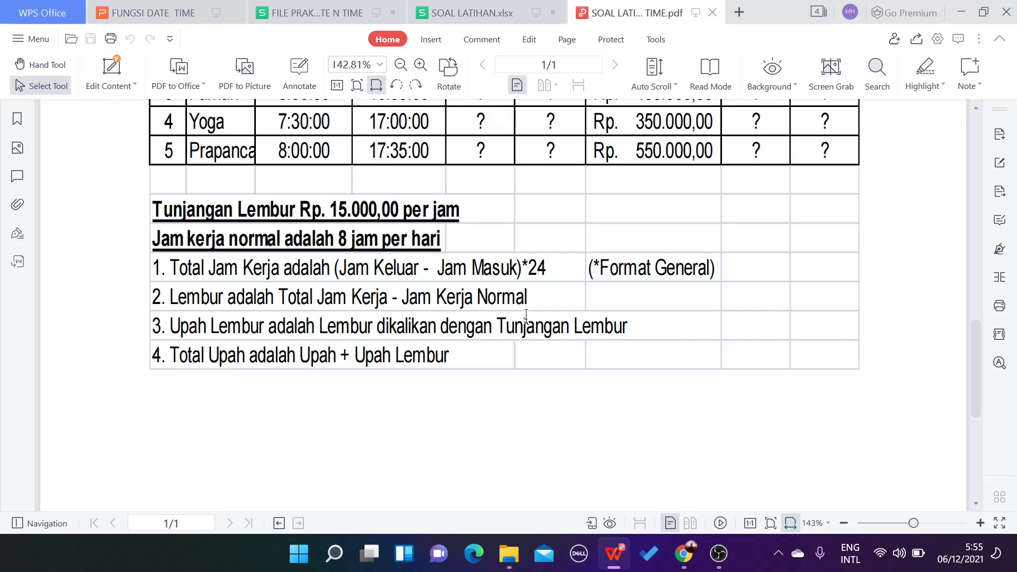
{"action": "left_click", "coordinate": [494, 11]}
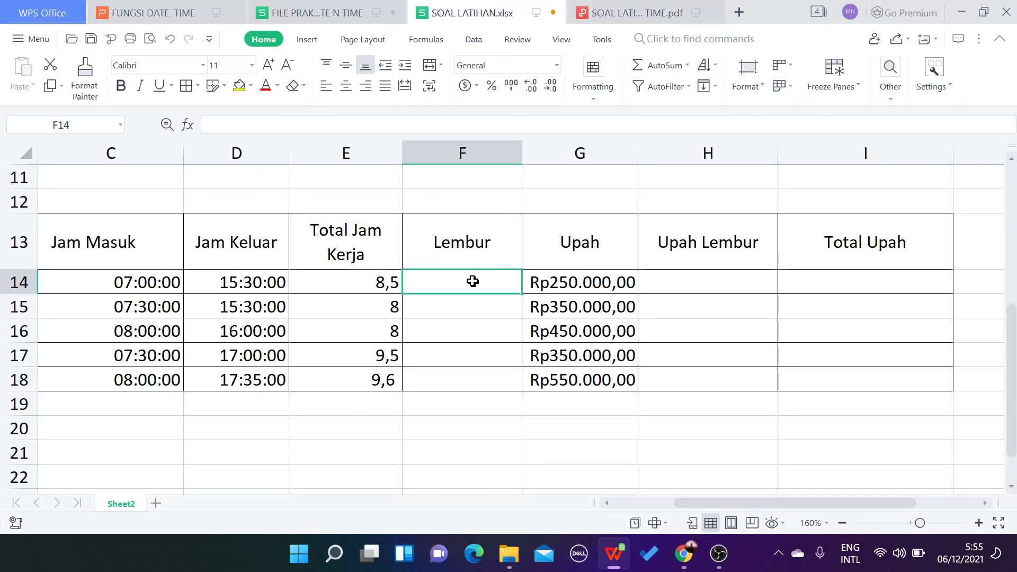
{"action": "type", "text": "="}
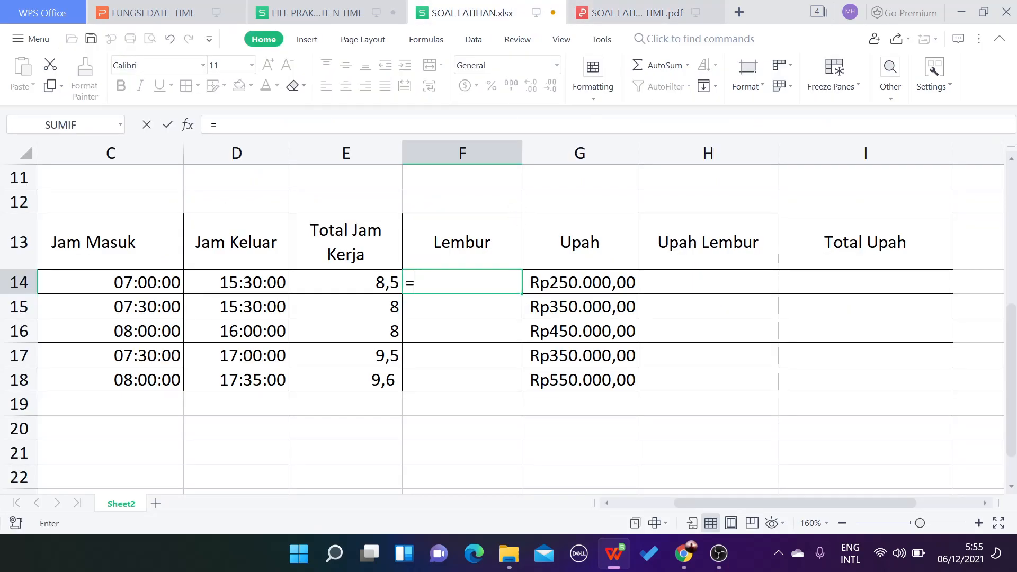
{"action": "left_click", "coordinate": [379, 281]}
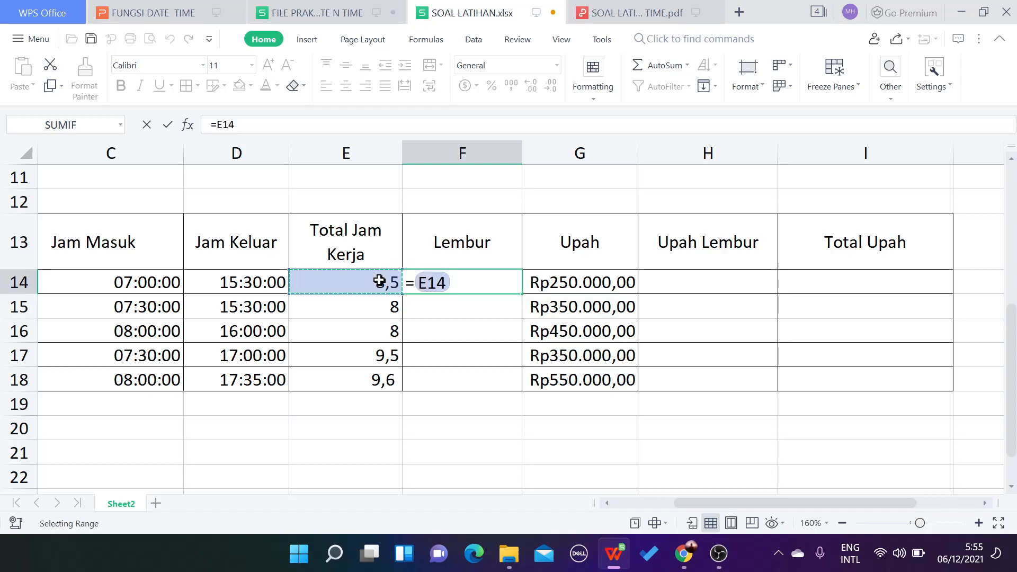
{"action": "type", "text": "-"}
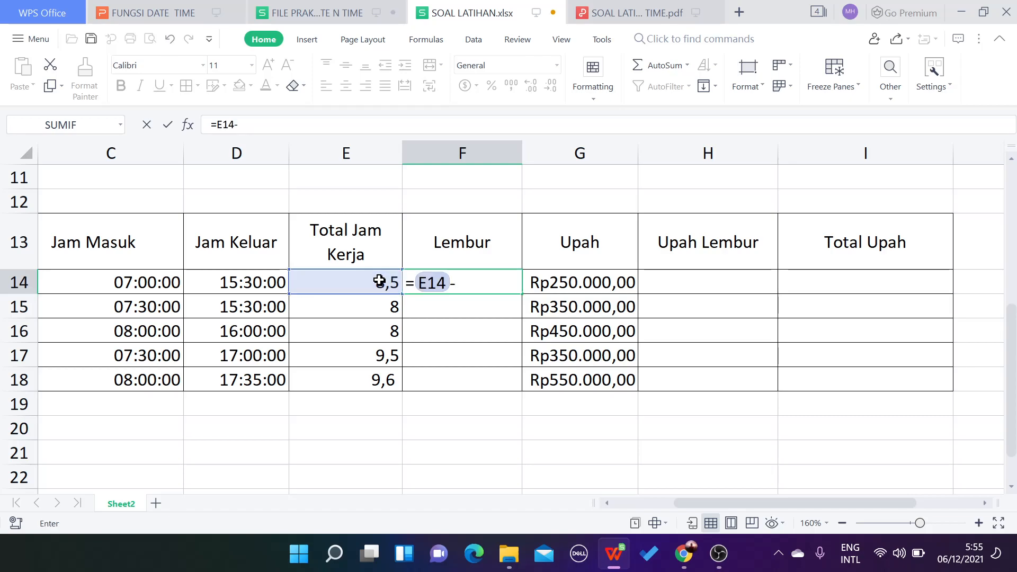
{"action": "left_click", "coordinate": [653, 12]}
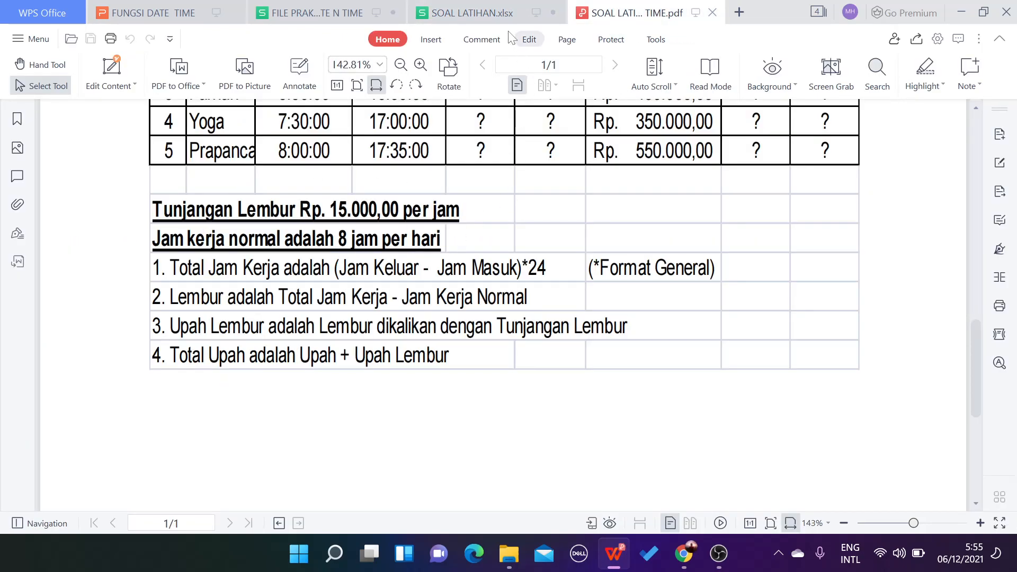
{"action": "left_click", "coordinate": [509, 13]}
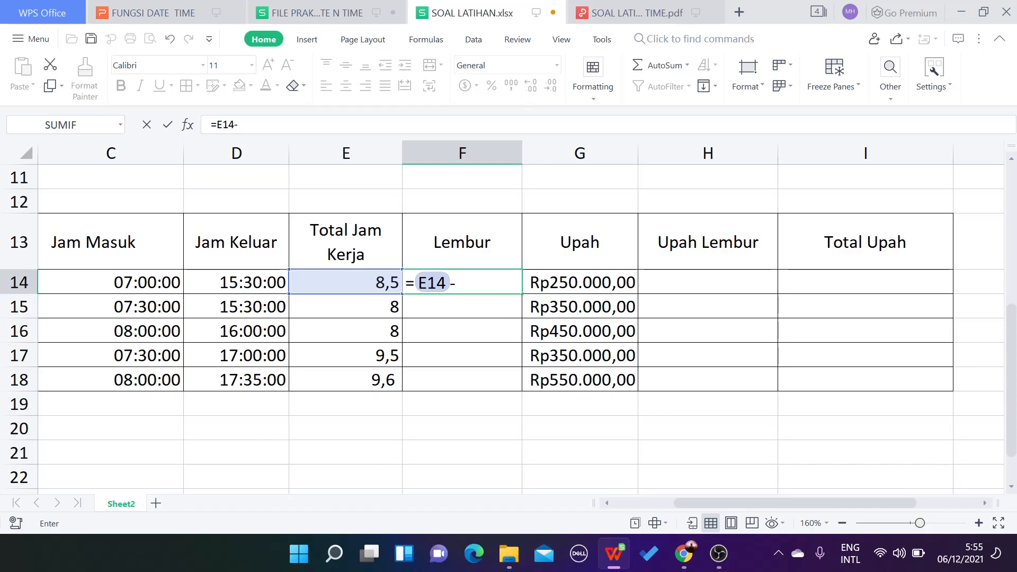
{"action": "type", "text": "8"}
{"action": "key", "text": "Return"}
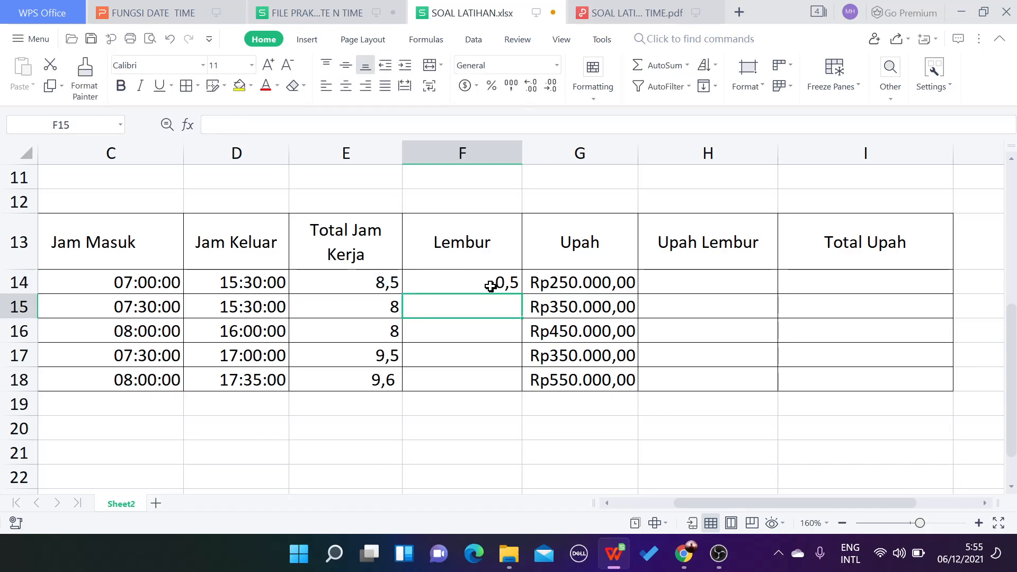
{"action": "left_click", "coordinate": [494, 282]}
{"action": "left_click_drag", "start_coordinate": [521, 316], "coordinate": [523, 381]}
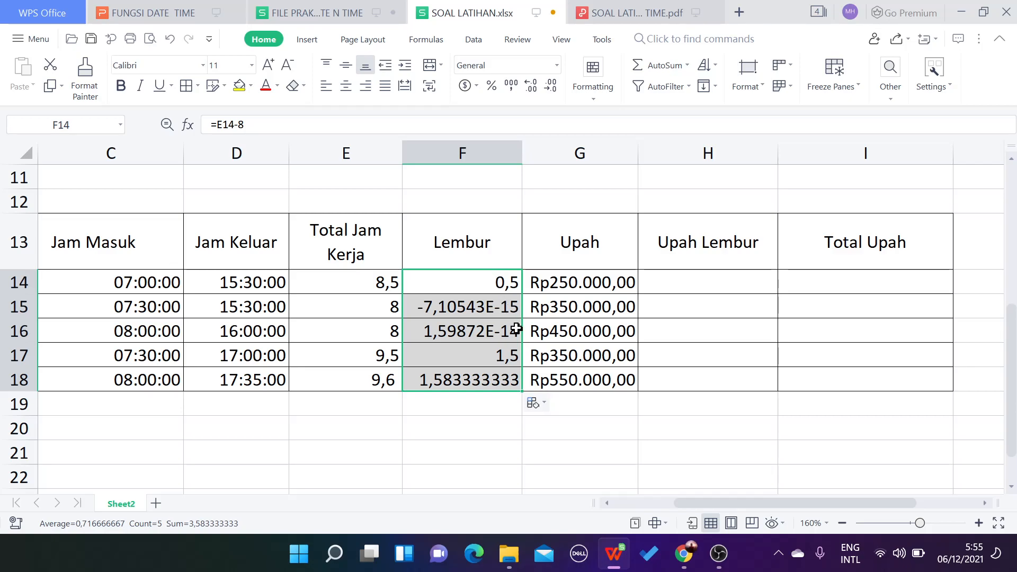
Compare the Lembur formulas in cells F14 and F15, and fill the F14 formula down to F18 again.
{"action": "left_click", "coordinate": [469, 308]}
{"action": "left_click", "coordinate": [477, 281]}
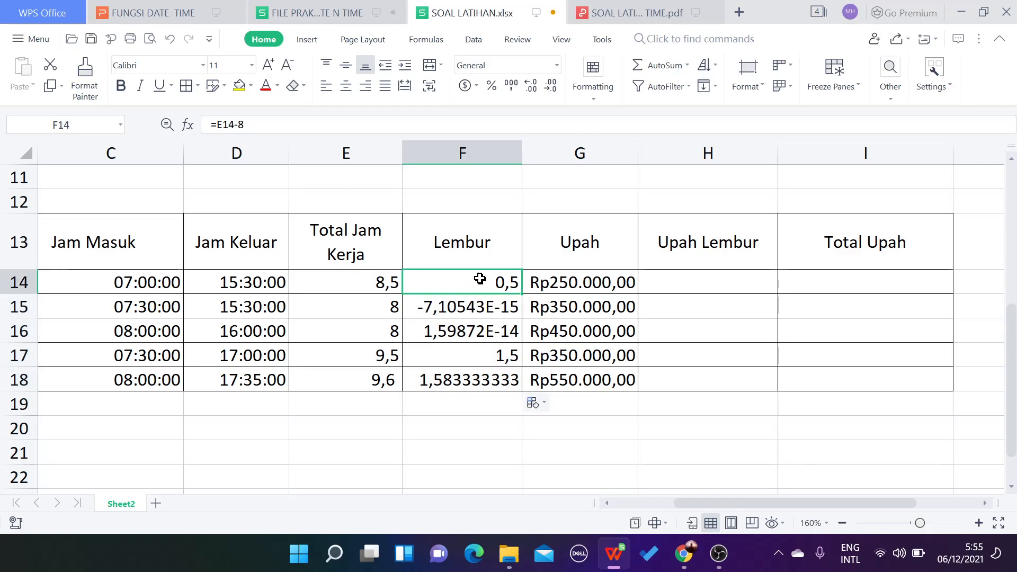
{"action": "left_click", "coordinate": [470, 307]}
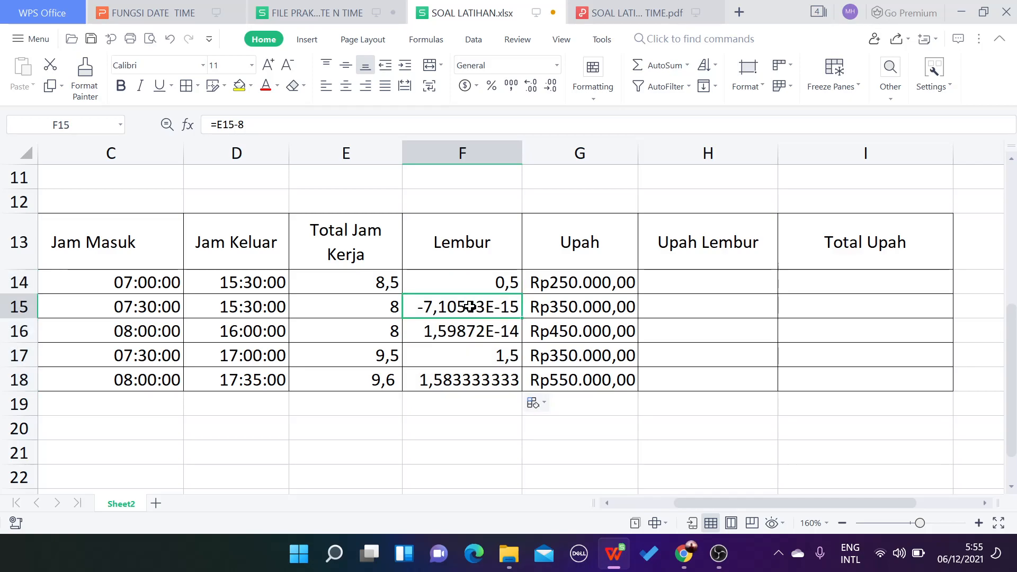
{"action": "left_click", "coordinate": [482, 281]}
{"action": "left_click", "coordinate": [471, 309]}
{"action": "left_click", "coordinate": [492, 283]}
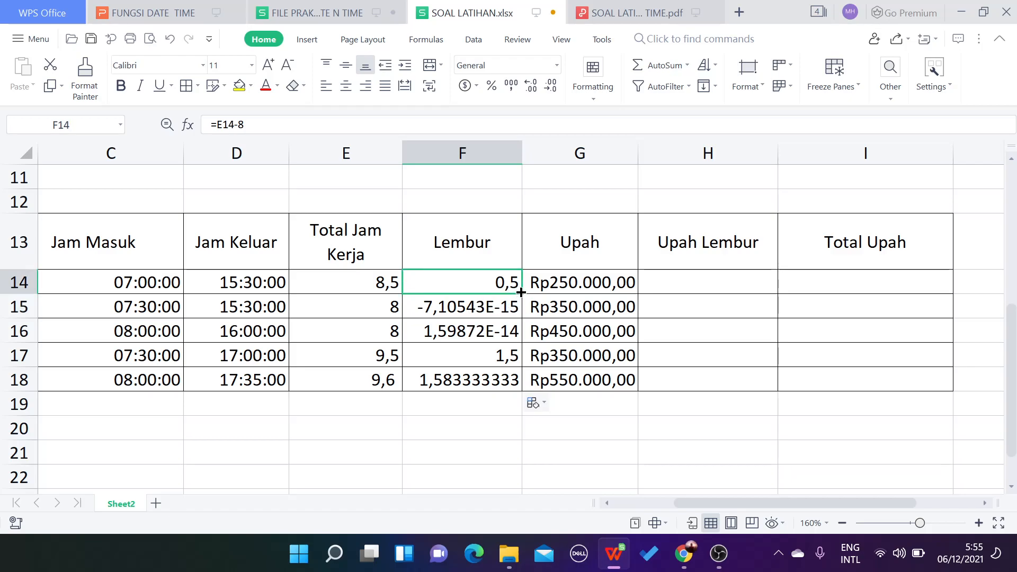
{"action": "left_click_drag", "start_coordinate": [520, 306], "coordinate": [520, 380]}
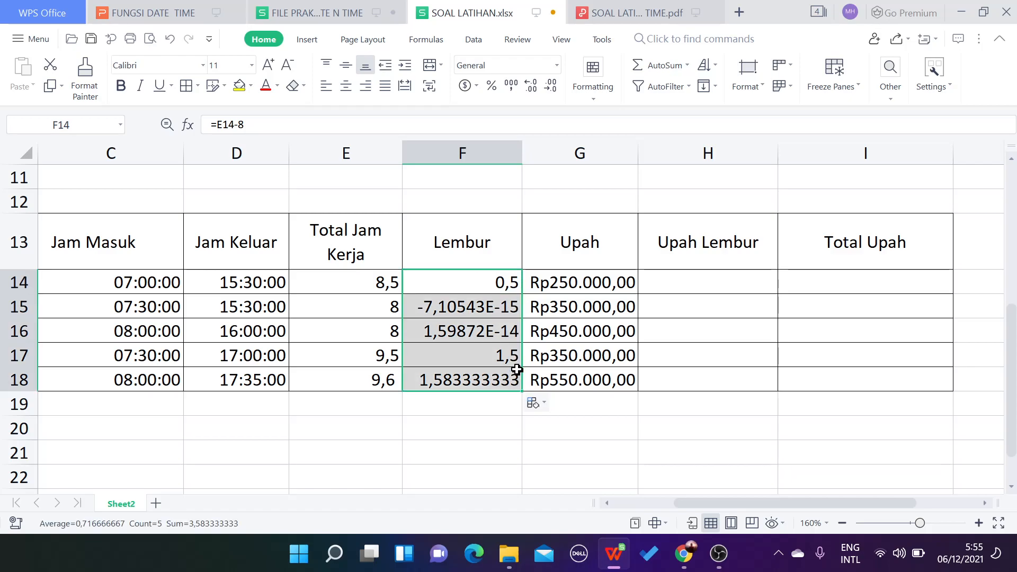
{"action": "left_click", "coordinate": [497, 284]}
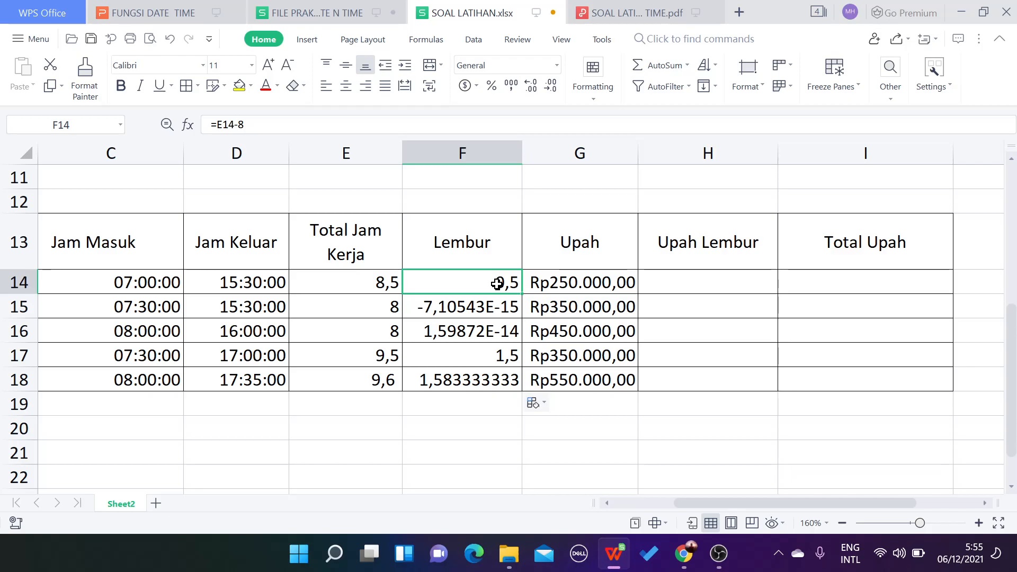
Re-enter the formula =E15-8 in cell F15 under Lembur and reselect the cell to check it.
{"action": "key", "text": "Down"}
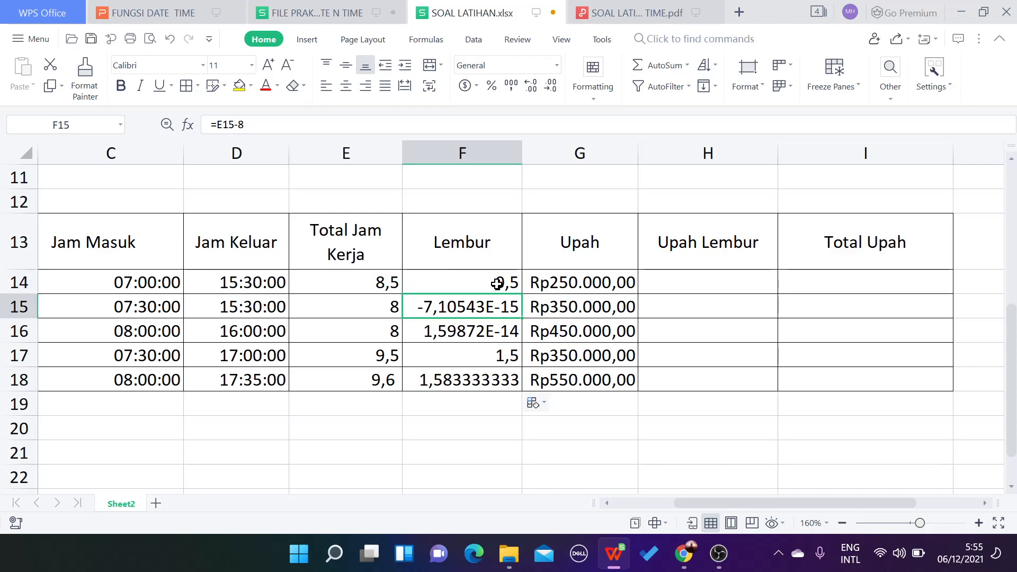
{"action": "type", "text": "="}
{"action": "left_click", "coordinate": [360, 313]}
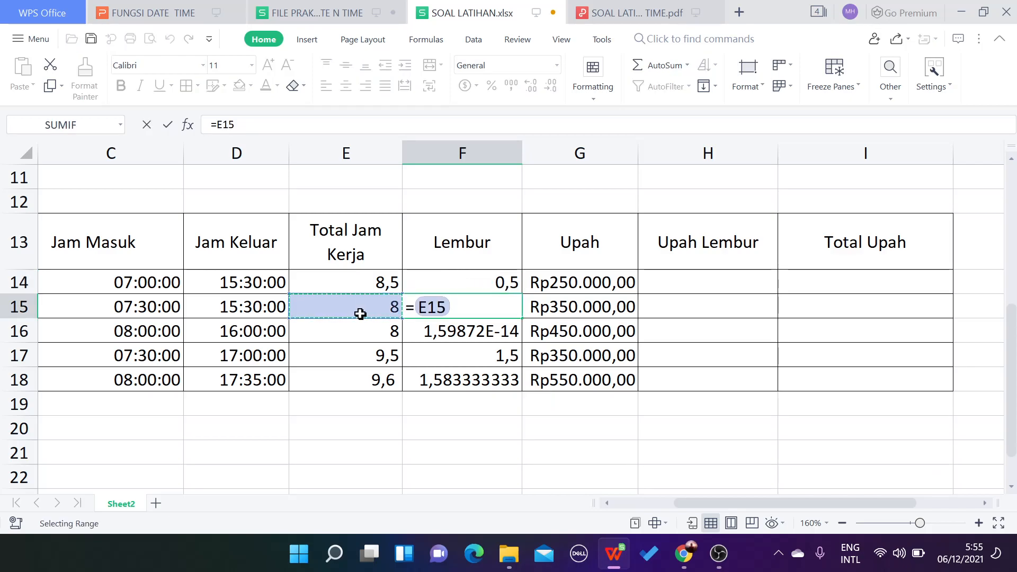
{"action": "type", "text": "-8"}
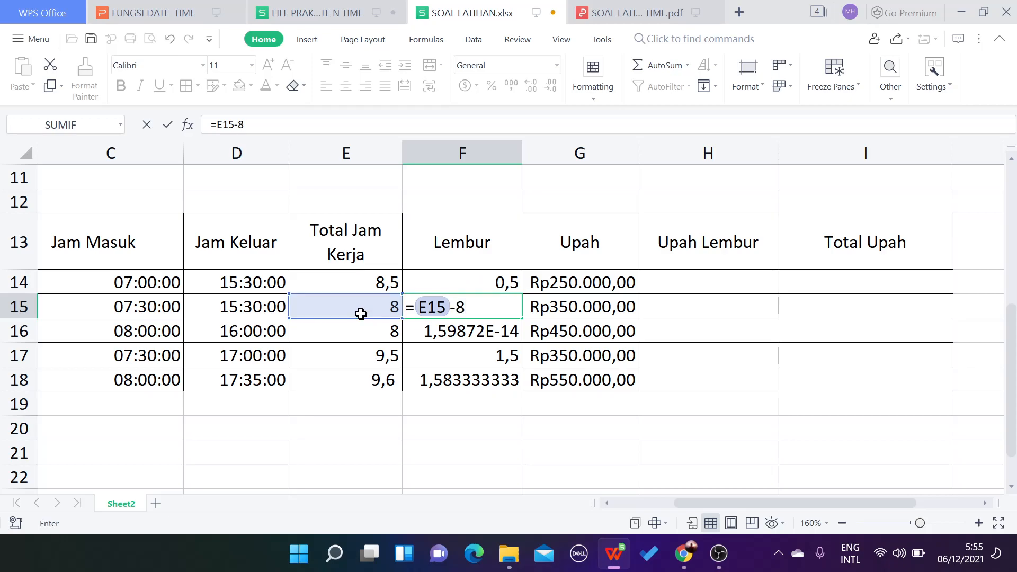
{"action": "key", "text": "Return"}
{"action": "left_click", "coordinate": [435, 306]}
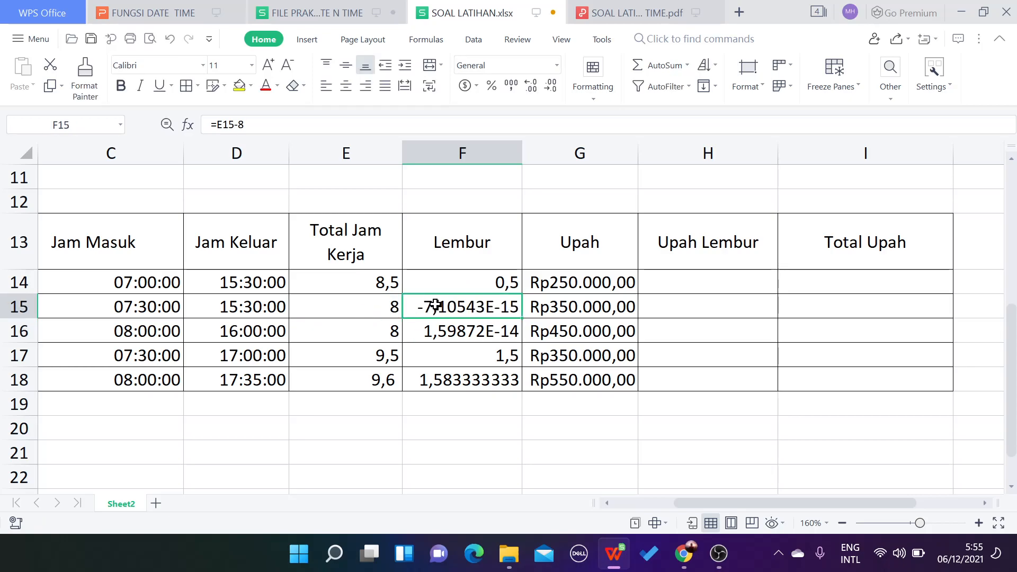
Try the Number format on the Lembur cells F14 to F18 and set them back to General.
{"action": "left_click", "coordinate": [475, 283]}
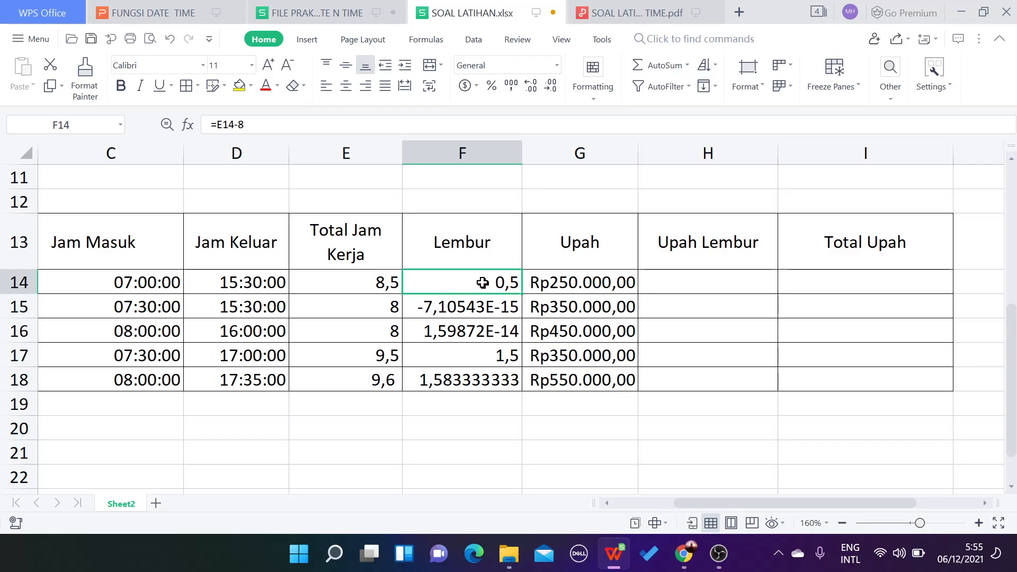
{"action": "left_click_drag", "start_coordinate": [475, 283], "coordinate": [492, 380]}
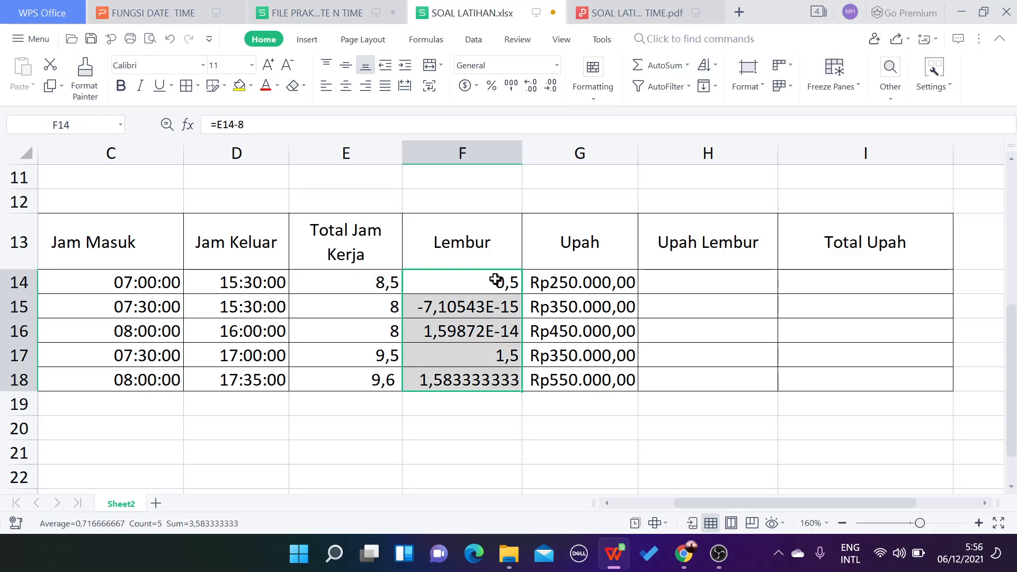
{"action": "left_click", "coordinate": [556, 65]}
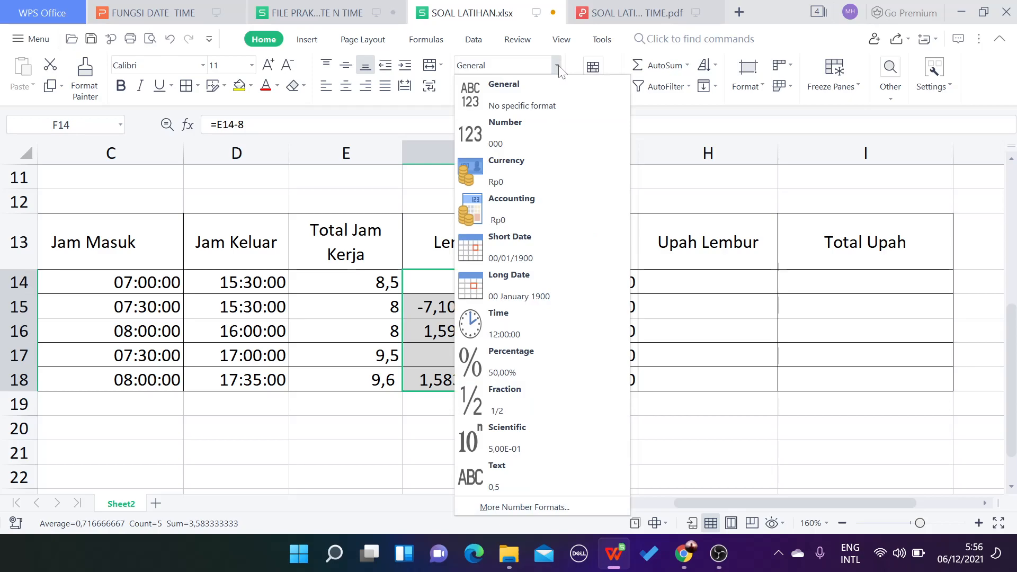
{"action": "left_click", "coordinate": [513, 133]}
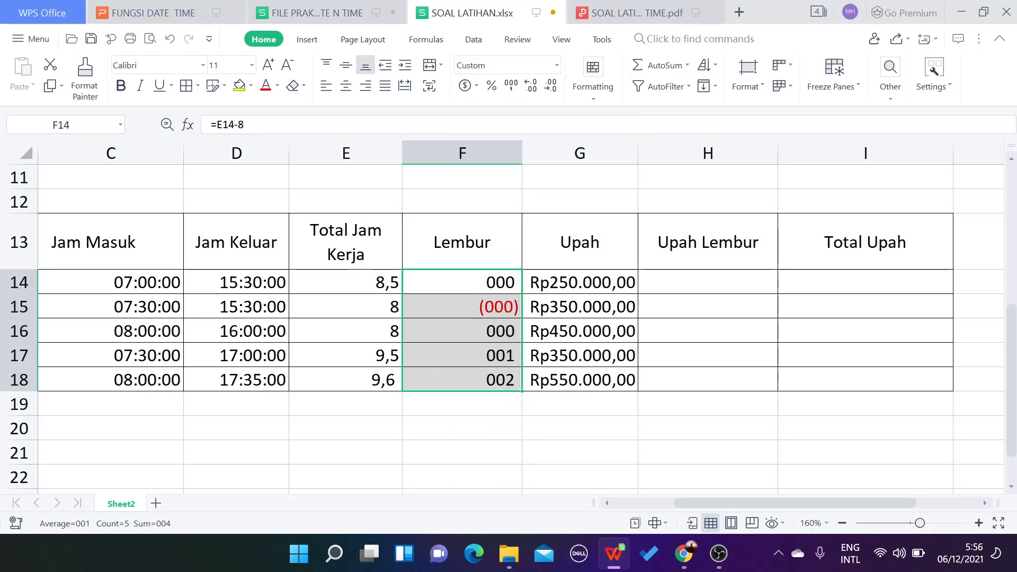
{"action": "left_click", "coordinate": [556, 65]}
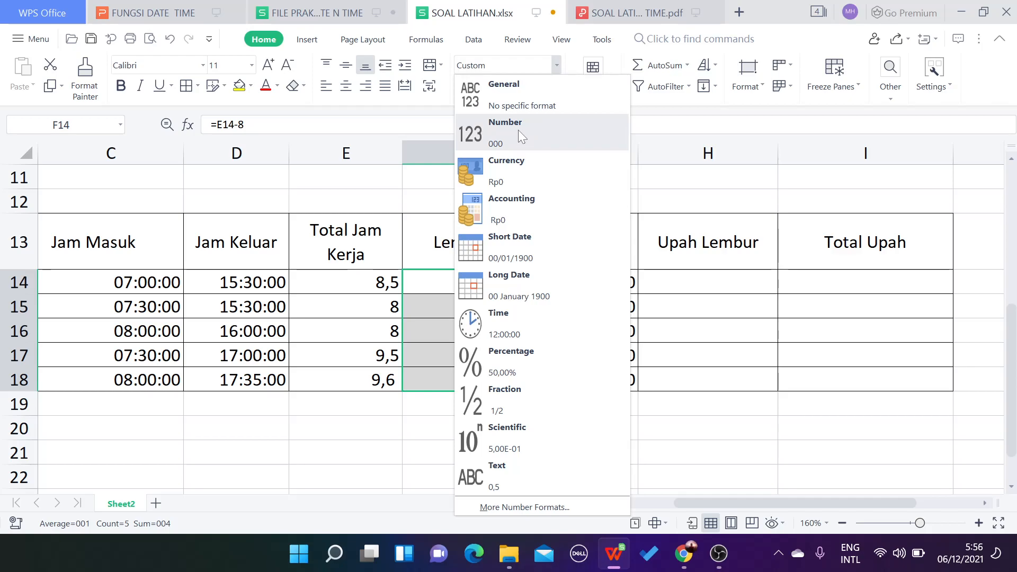
{"action": "left_click", "coordinate": [525, 94]}
{"action": "left_click", "coordinate": [555, 68]}
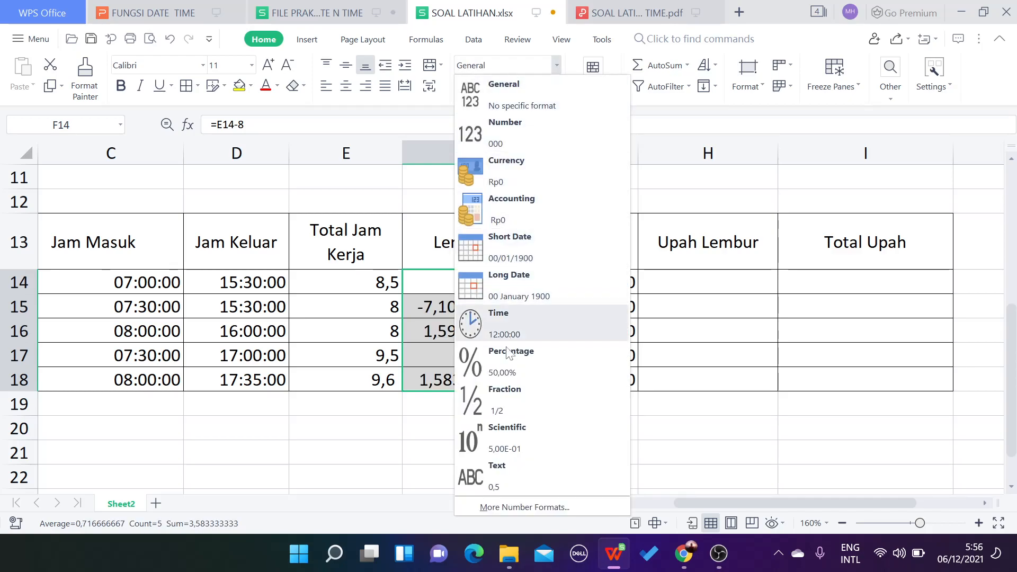
{"action": "left_click", "coordinate": [502, 508]}
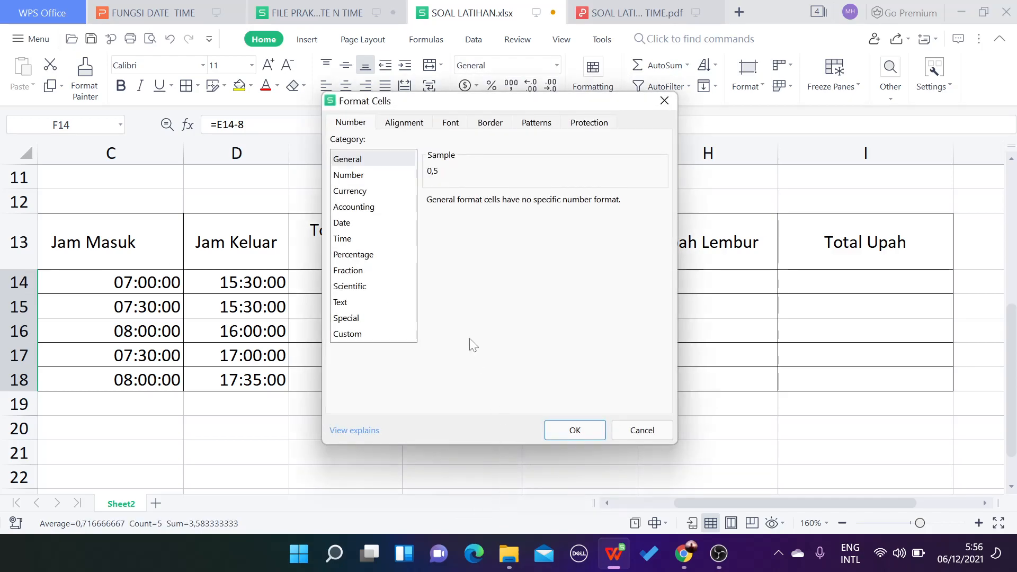
{"action": "left_click", "coordinate": [361, 159]}
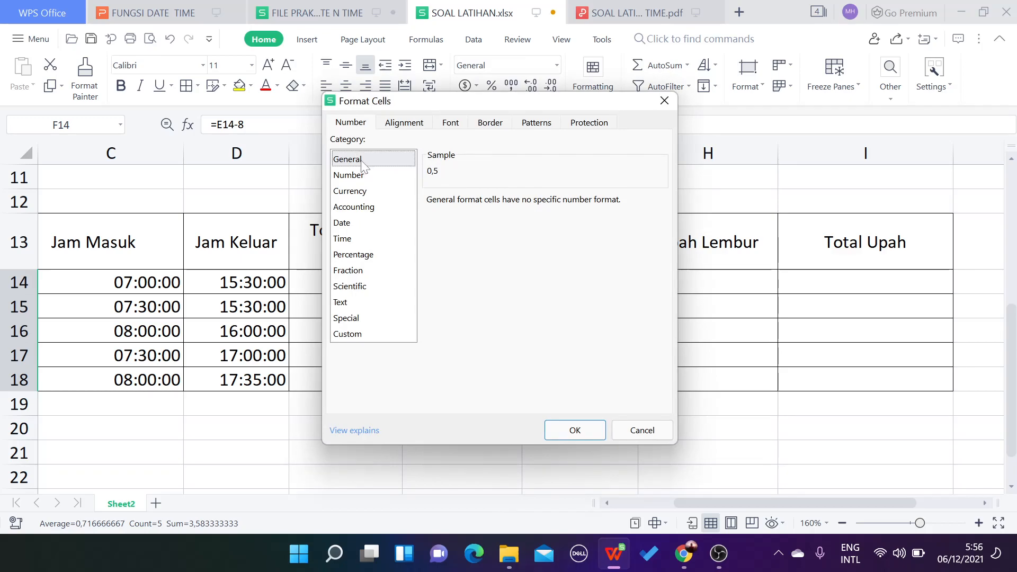
{"action": "left_click", "coordinate": [574, 429]}
Format cell F15 under Lembur as Number with 0 decimal places in the Format Cells dialog.
{"action": "left_click", "coordinate": [472, 303]}
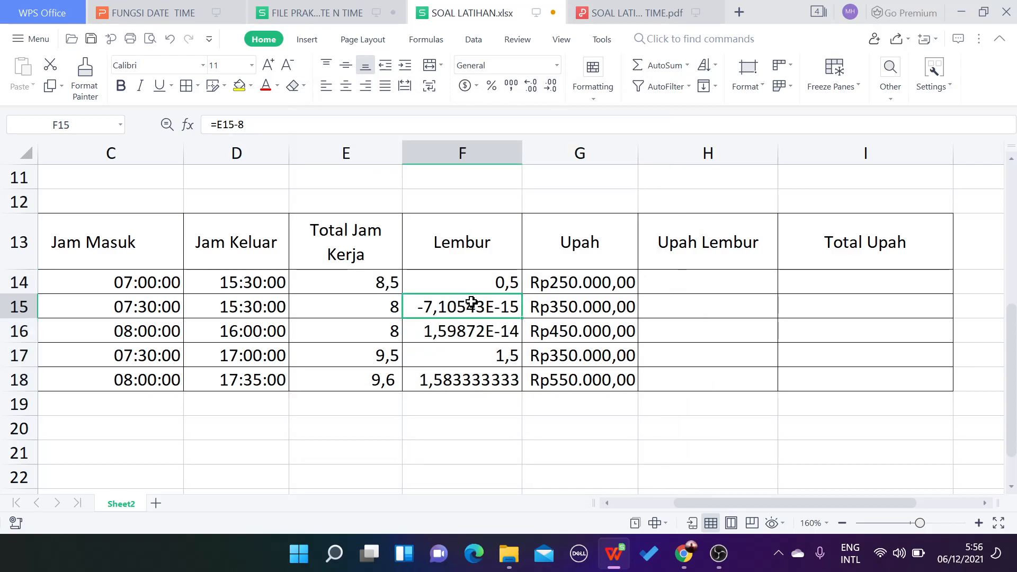
{"action": "left_click", "coordinate": [554, 66]}
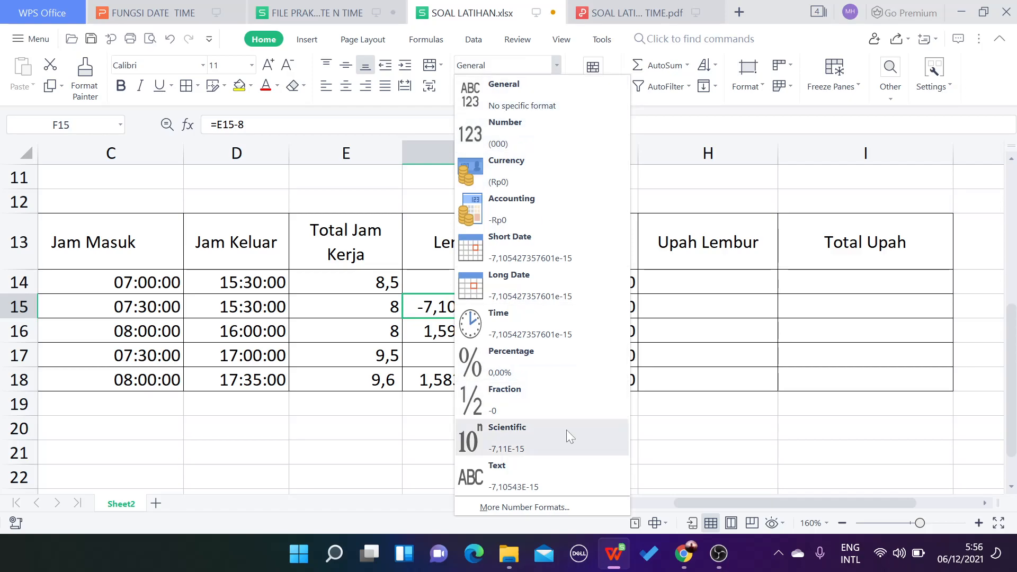
{"action": "left_click", "coordinate": [537, 507]}
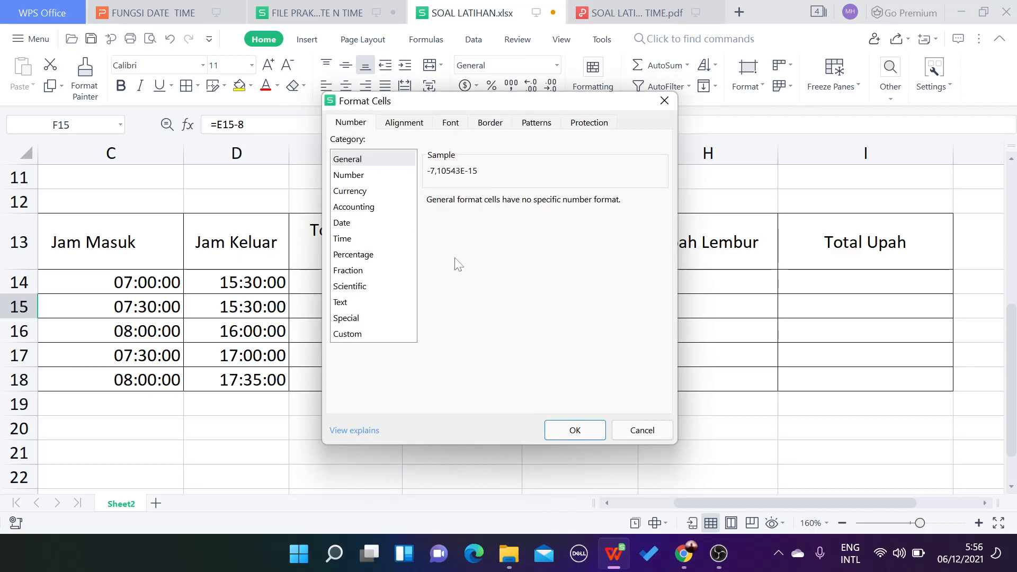
{"action": "left_click", "coordinate": [352, 180]}
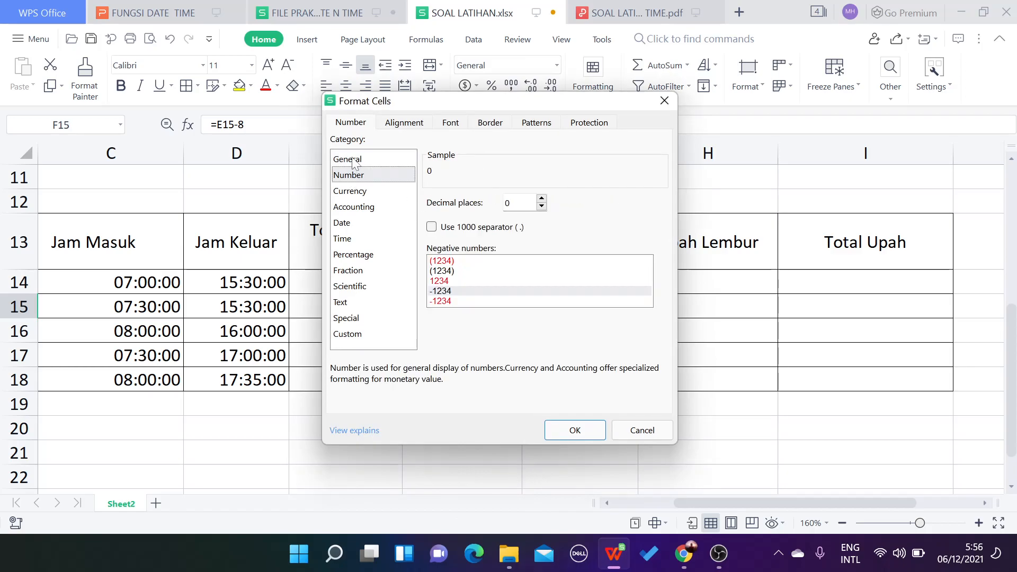
{"action": "left_click", "coordinate": [585, 431]}
{"action": "left_click", "coordinate": [486, 288]}
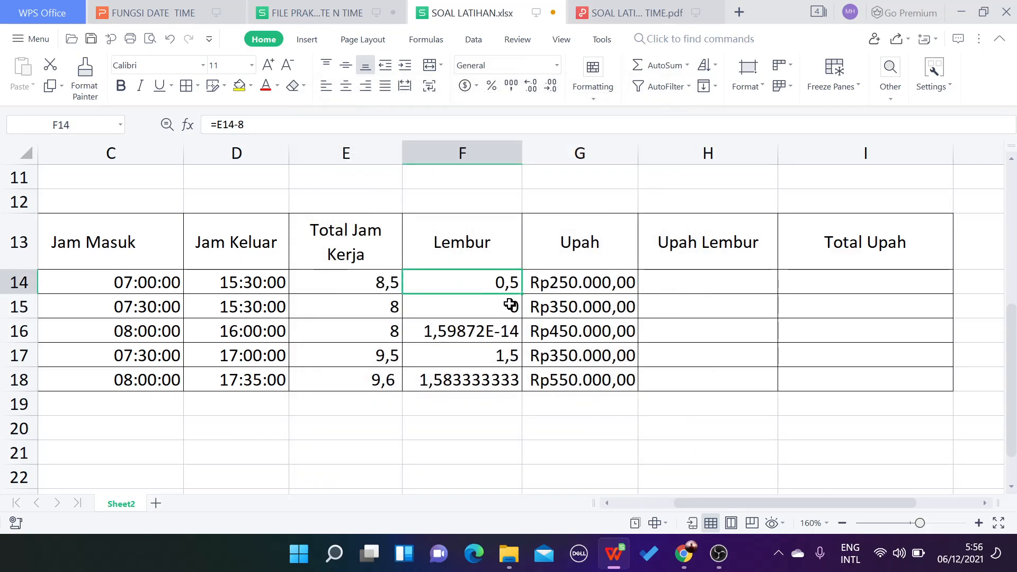
{"action": "left_click", "coordinate": [511, 303]}
Try the preset Number format on the Lembur cells F14 to F18, undo it and reselect the range.
{"action": "left_click_drag", "start_coordinate": [497, 279], "coordinate": [497, 380]}
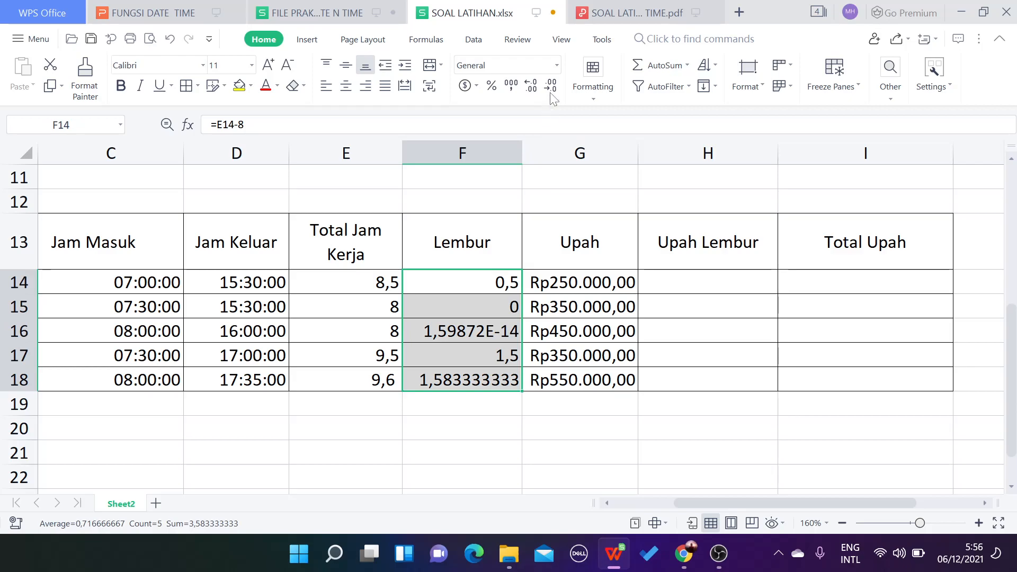
{"action": "left_click", "coordinate": [556, 65]}
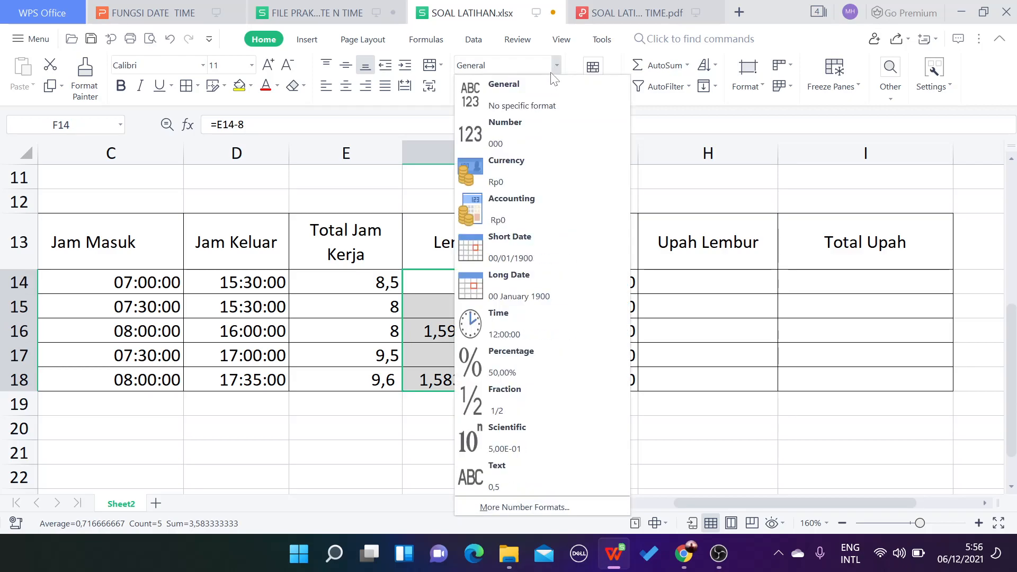
{"action": "left_click", "coordinate": [536, 133]}
{"action": "left_click", "coordinate": [505, 281]}
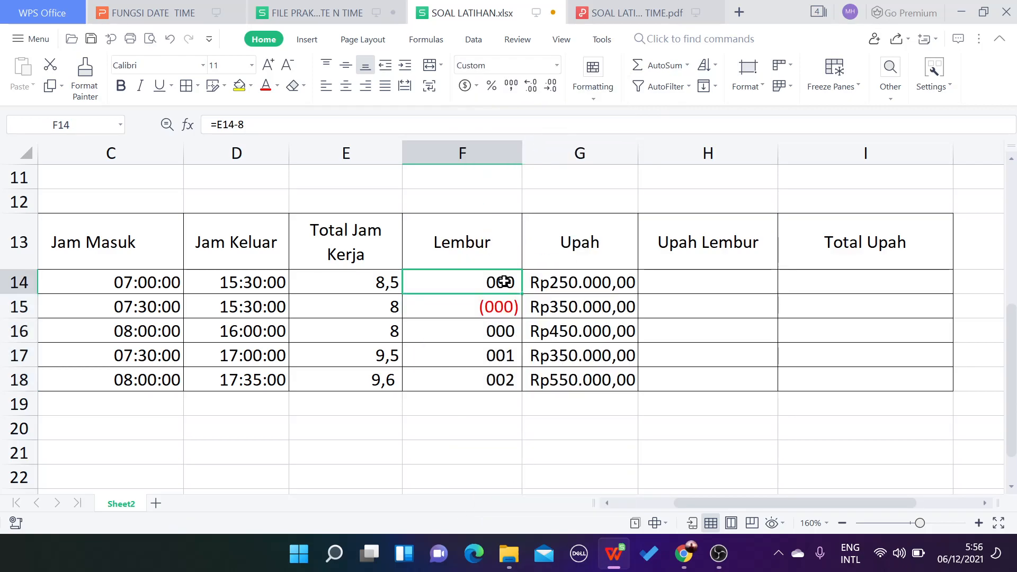
{"action": "key", "text": "ctrl+z"}
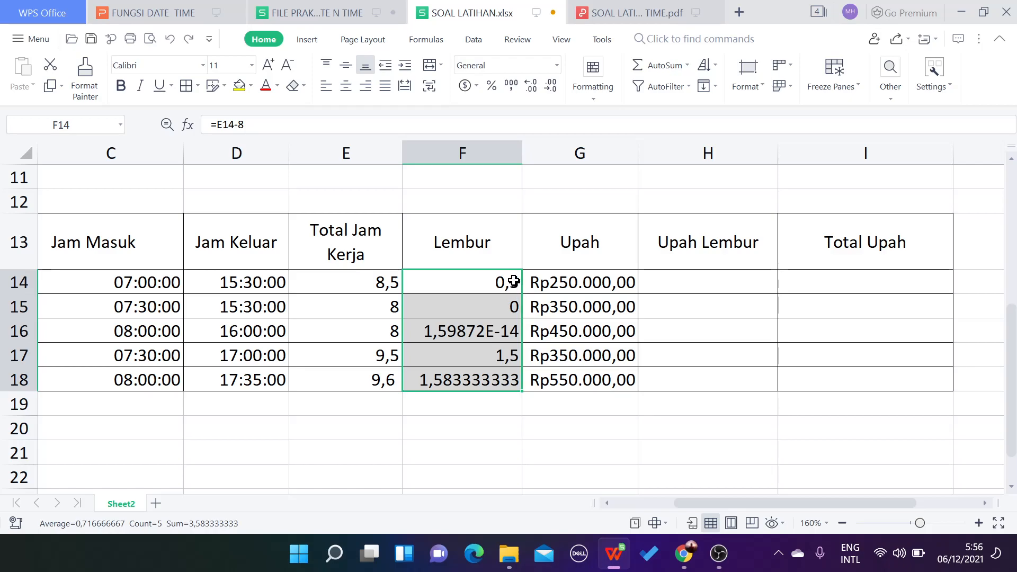
{"action": "left_click", "coordinate": [490, 312]}
{"action": "left_click", "coordinate": [487, 275]}
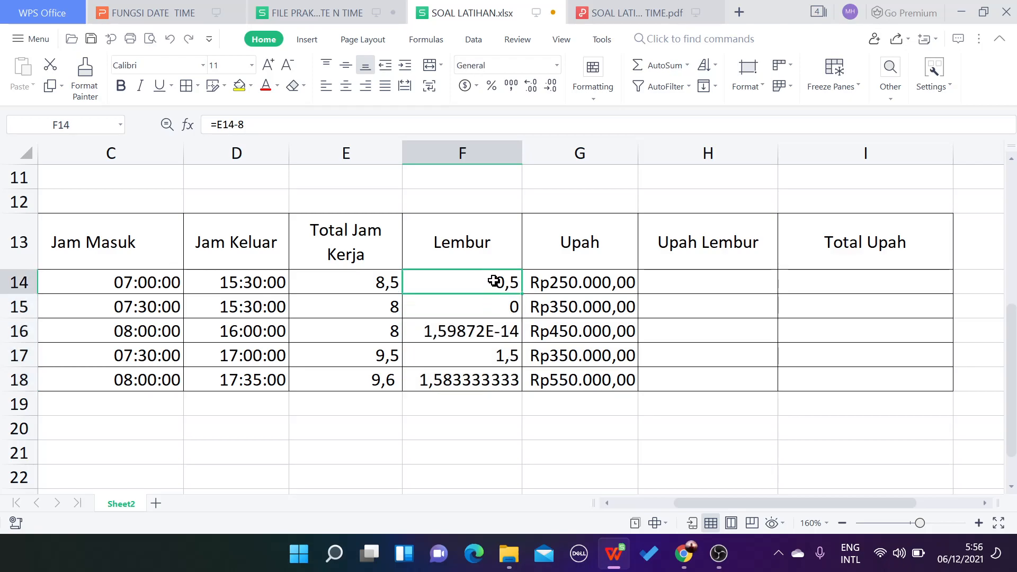
{"action": "left_click_drag", "start_coordinate": [494, 280], "coordinate": [495, 372]}
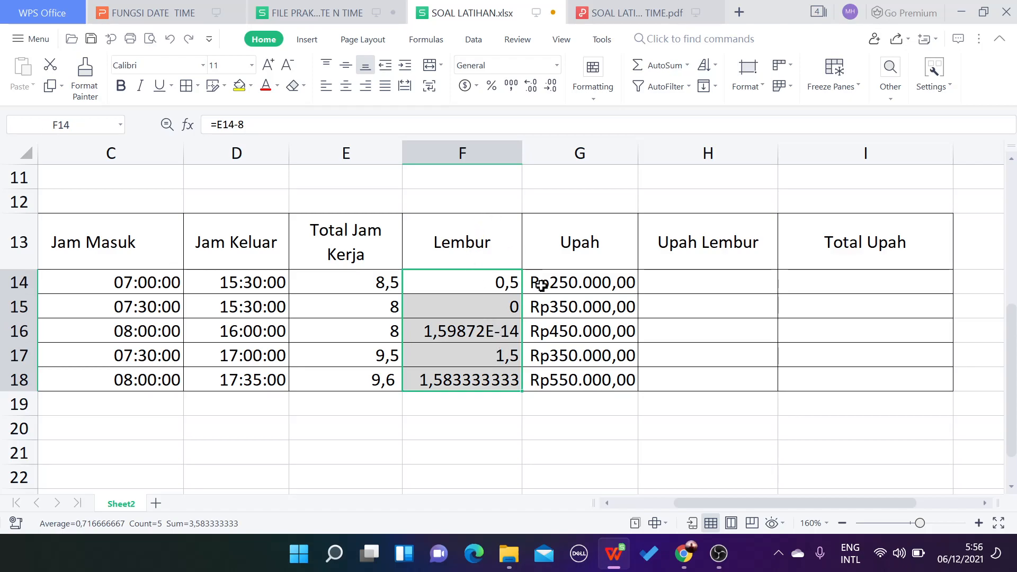
Add the label Jam Kerja in cell E20 and enter 8 beside it in cell F20.
{"action": "left_click", "coordinate": [366, 430]}
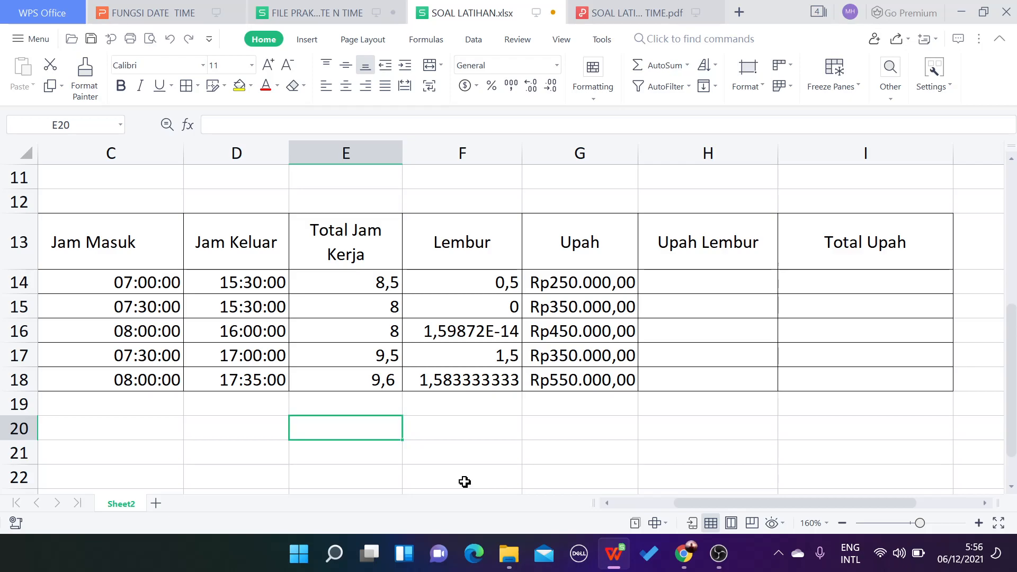
{"action": "type", "text": "J"}
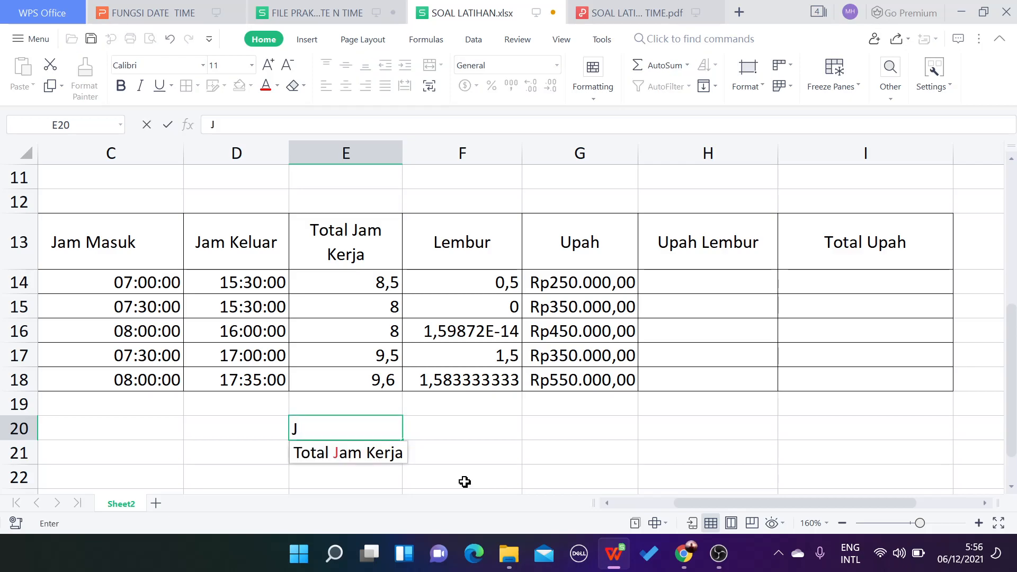
{"action": "key", "text": "BackSpace"}
{"action": "type", "text": "Jam Kerja"}
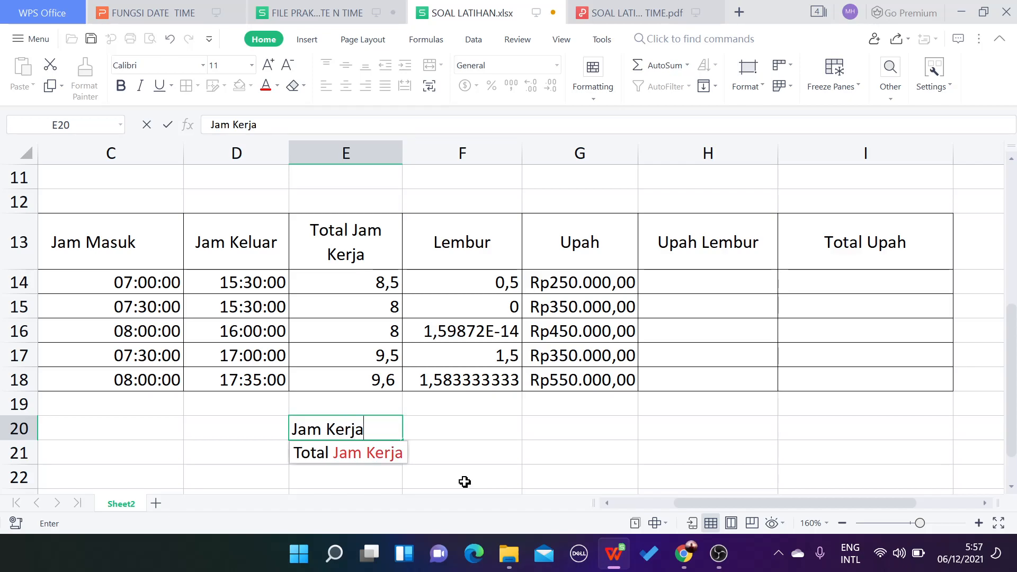
{"action": "key", "text": "Return"}
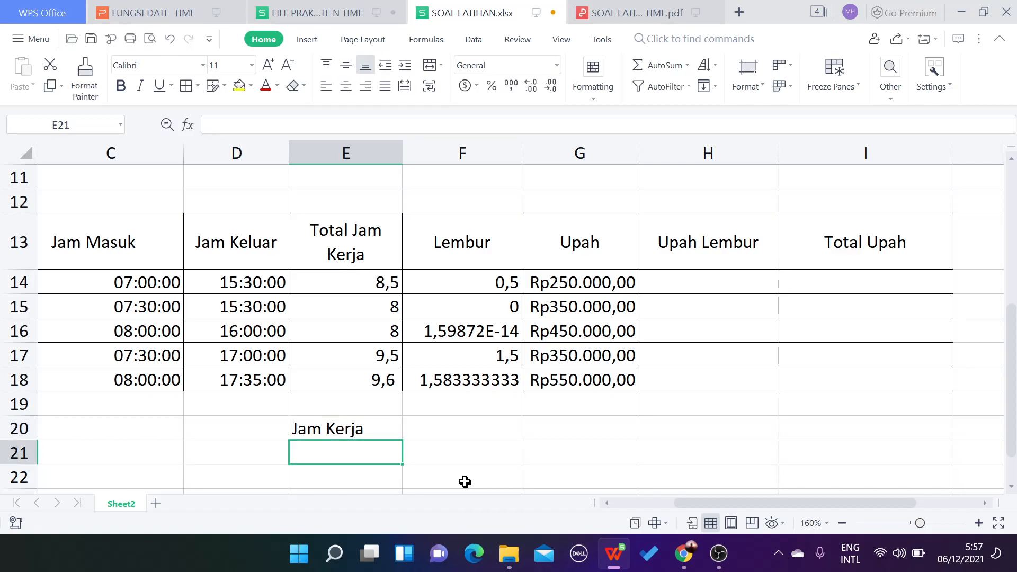
{"action": "left_click", "coordinate": [466, 434]}
{"action": "type", "text": "8"}
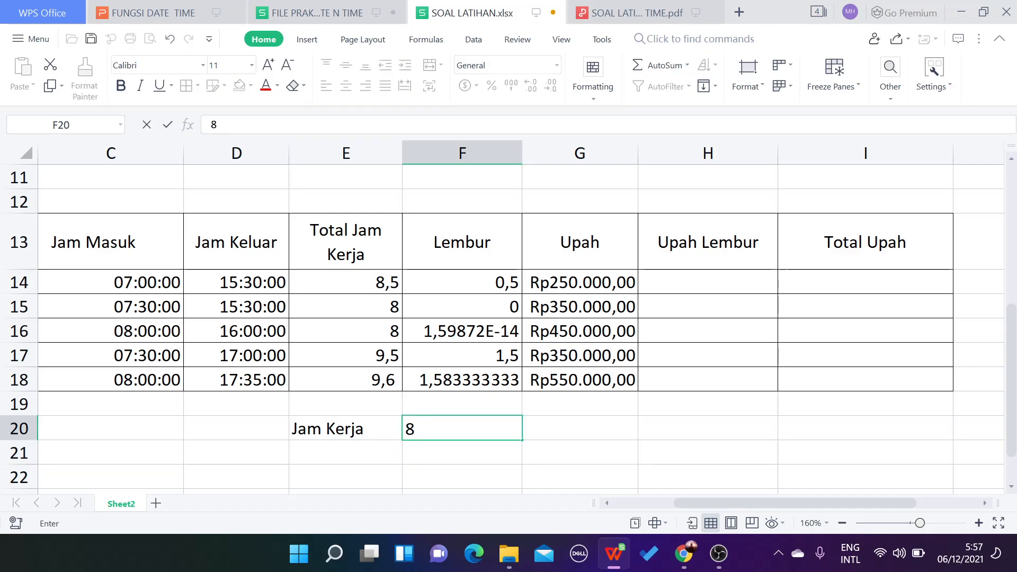
Replace the Lembur formula in cell F14 with =E14-$F$20 and fill it down to F18.
{"action": "left_click", "coordinate": [484, 285]}
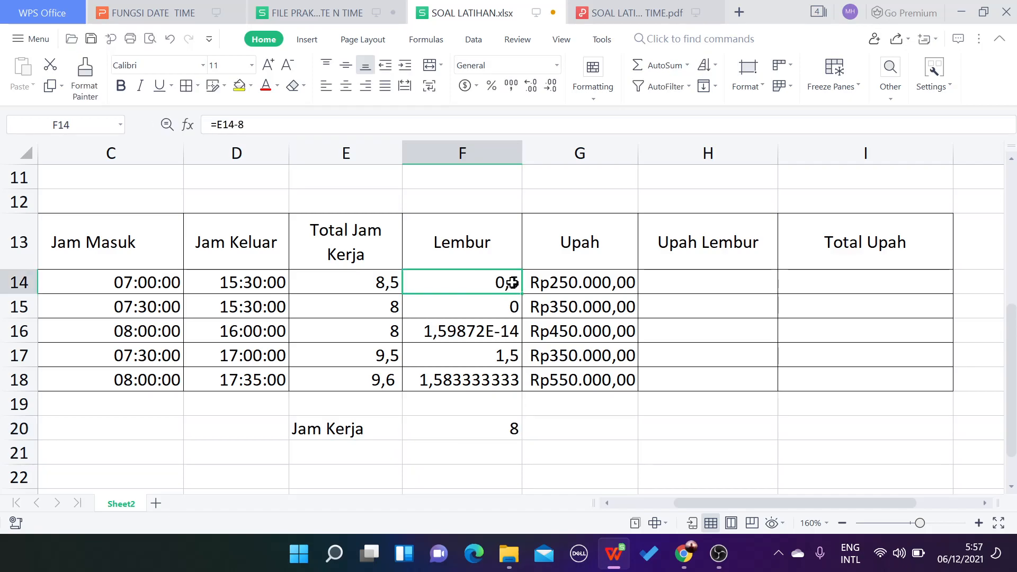
{"action": "type", "text": "="}
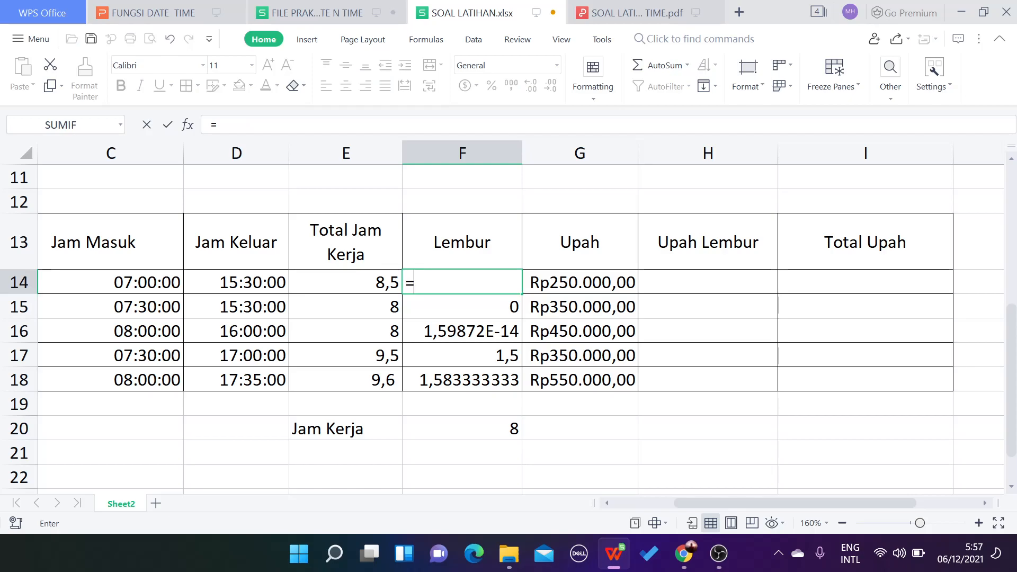
{"action": "left_click", "coordinate": [377, 280]}
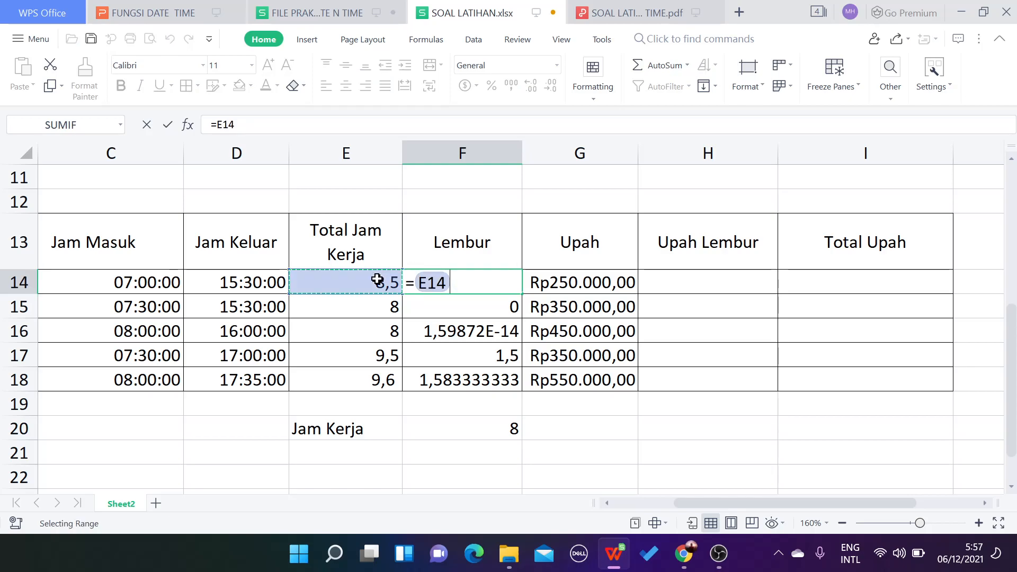
{"action": "type", "text": "-"}
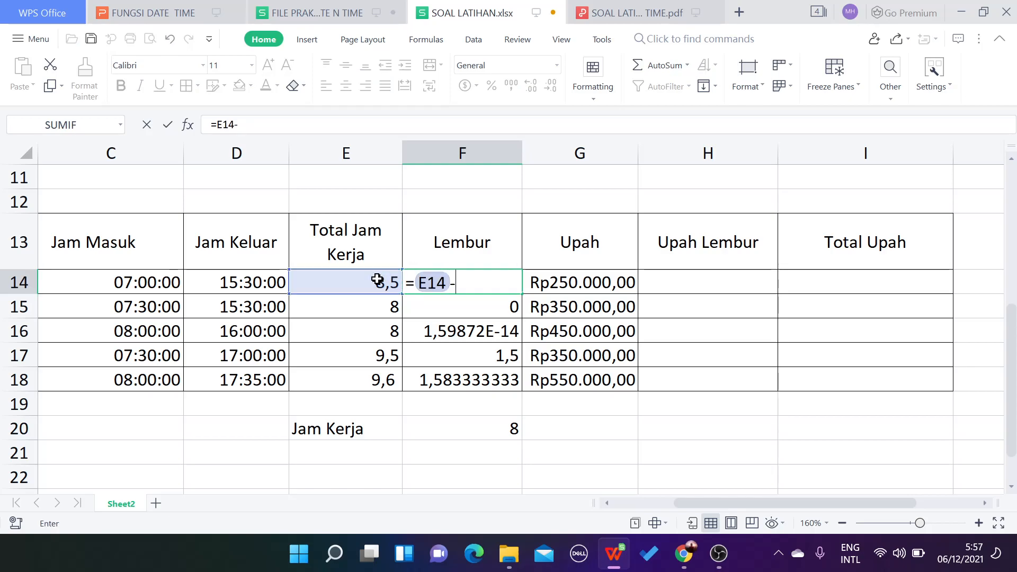
{"action": "left_click", "coordinate": [489, 425]}
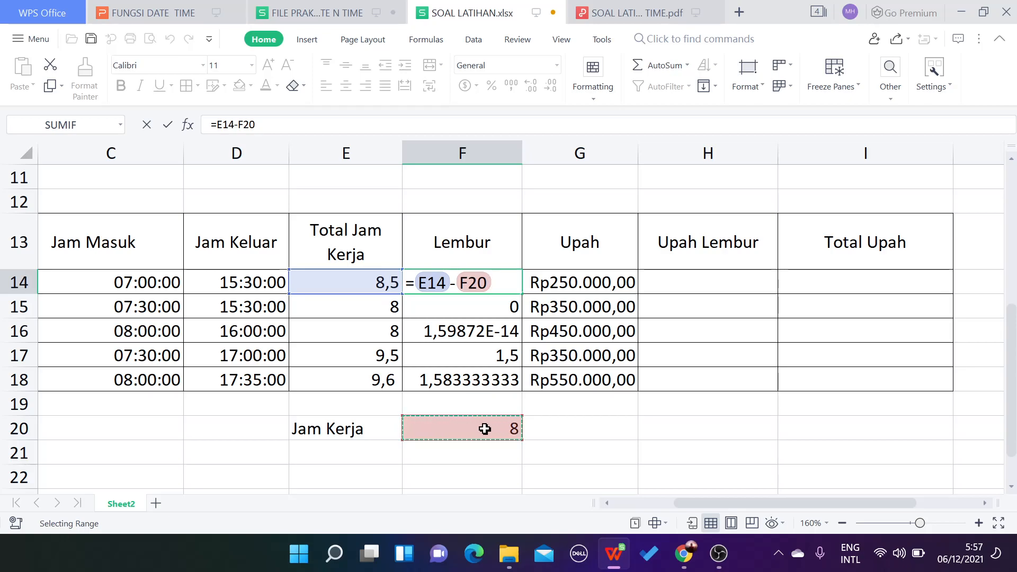
{"action": "key", "text": "F4"}
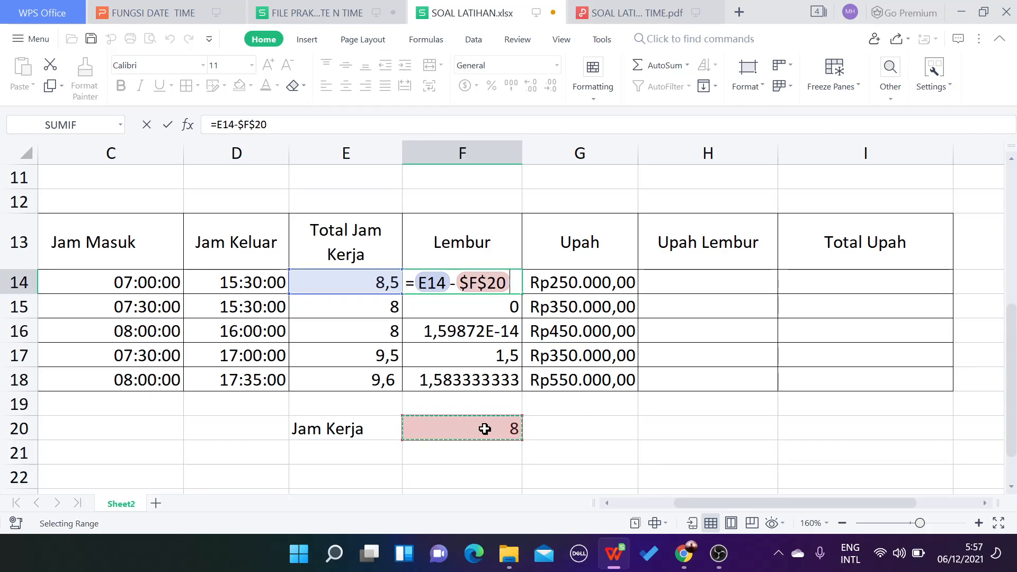
{"action": "key", "text": "Return"}
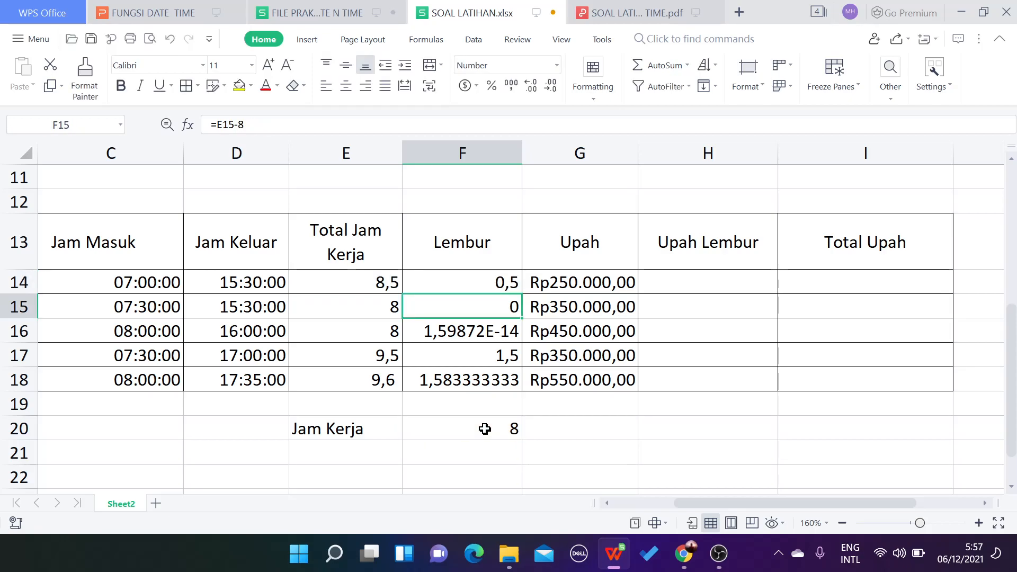
{"action": "left_click", "coordinate": [498, 289]}
{"action": "left_click_drag", "start_coordinate": [521, 293], "coordinate": [513, 392]}
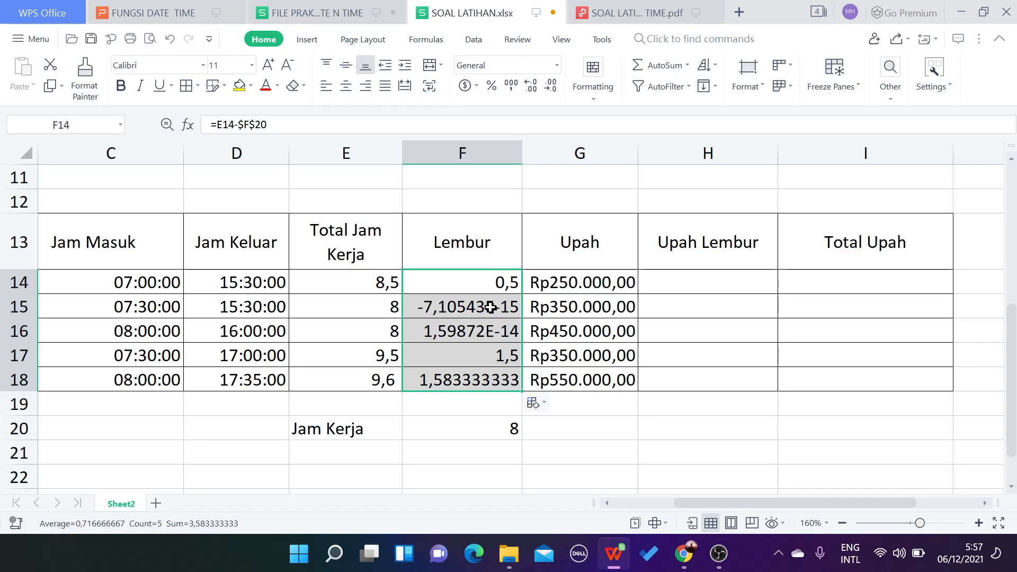
Check the formulas in cells E15 and F15, and fill the F14 formula down to F18 once more.
{"action": "left_click", "coordinate": [376, 307]}
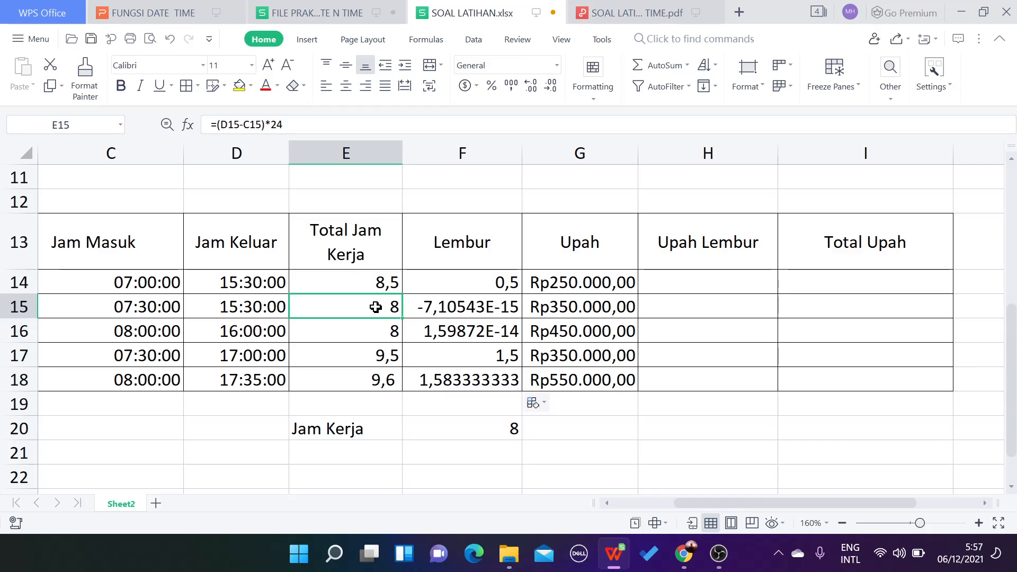
{"action": "left_click", "coordinate": [468, 306]}
{"action": "left_click", "coordinate": [513, 288]}
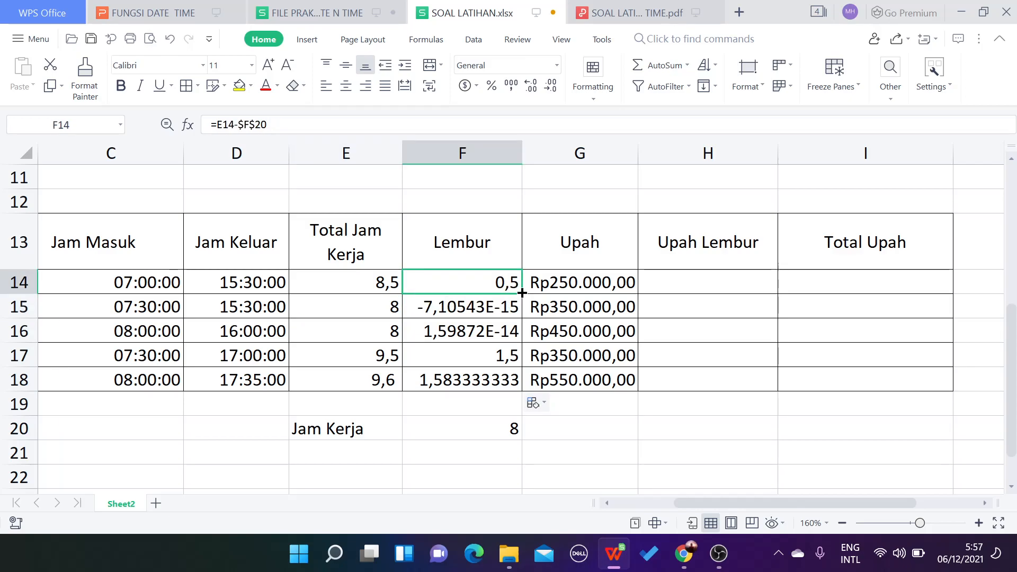
{"action": "left_click_drag", "start_coordinate": [522, 297], "coordinate": [512, 382]}
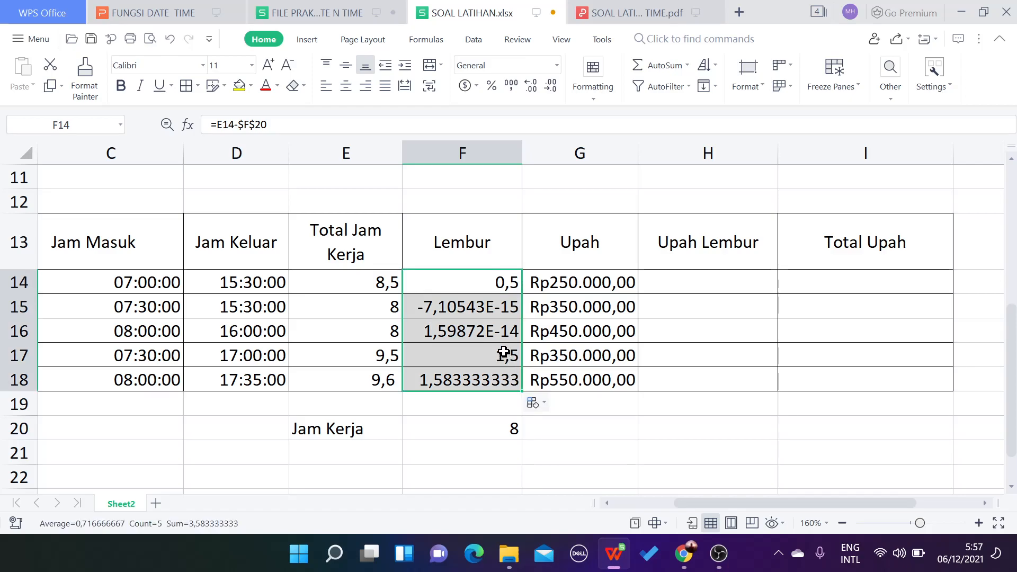
Replace the Lembur formula in cell F15 with =E15-8.
{"action": "left_click", "coordinate": [499, 307]}
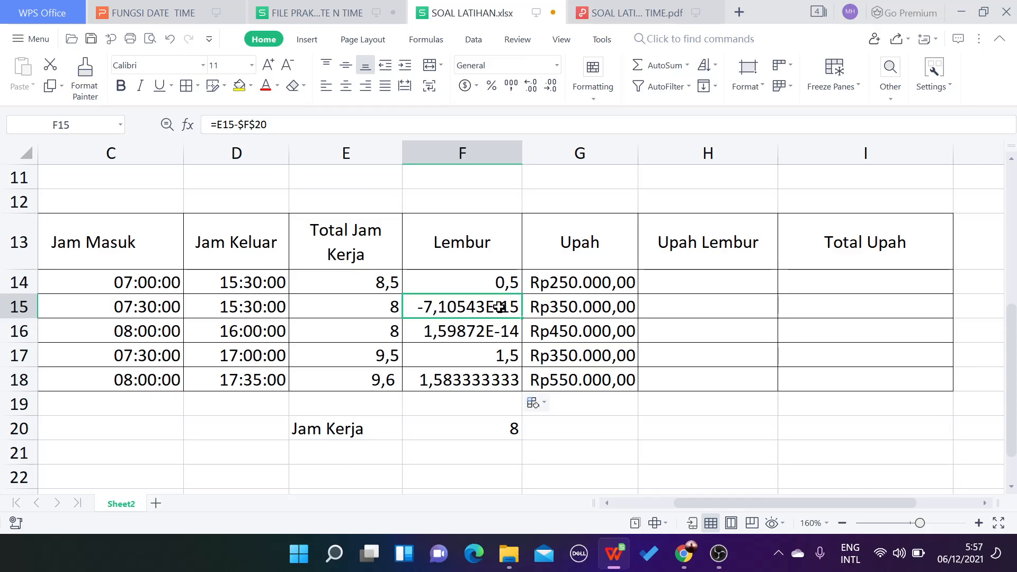
{"action": "type", "text": "="}
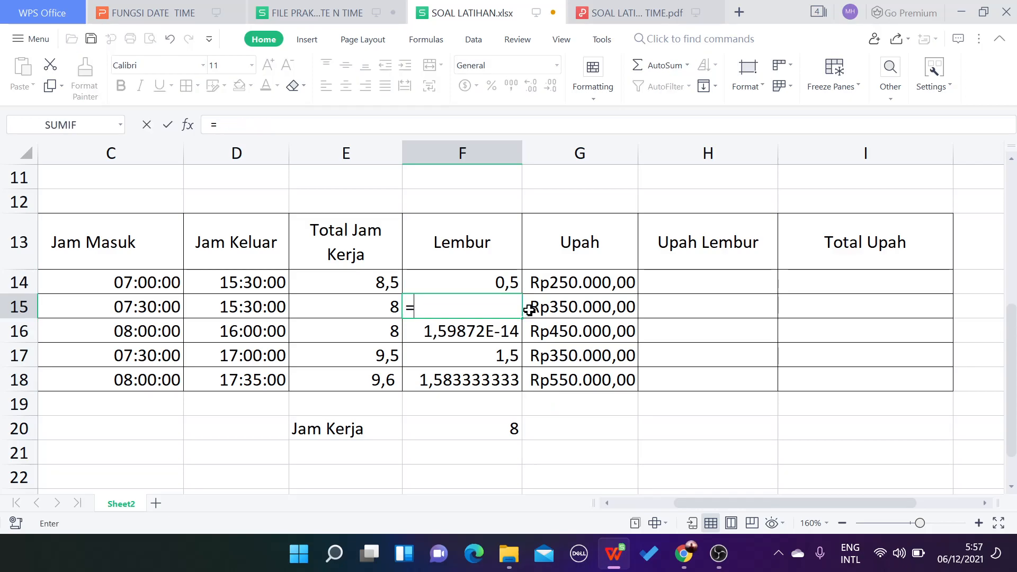
{"action": "left_click", "coordinate": [375, 302]}
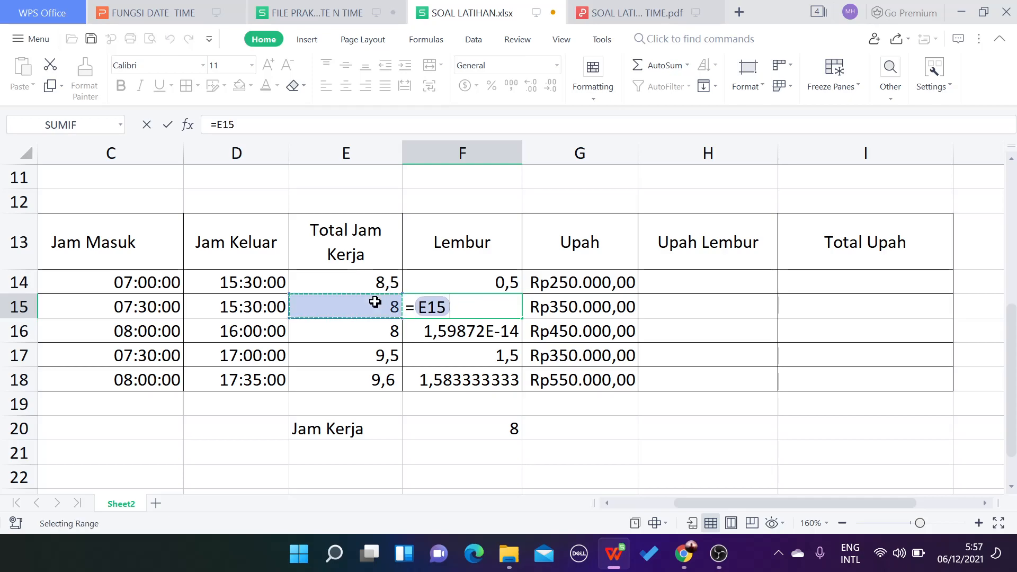
{"action": "type", "text": "-"}
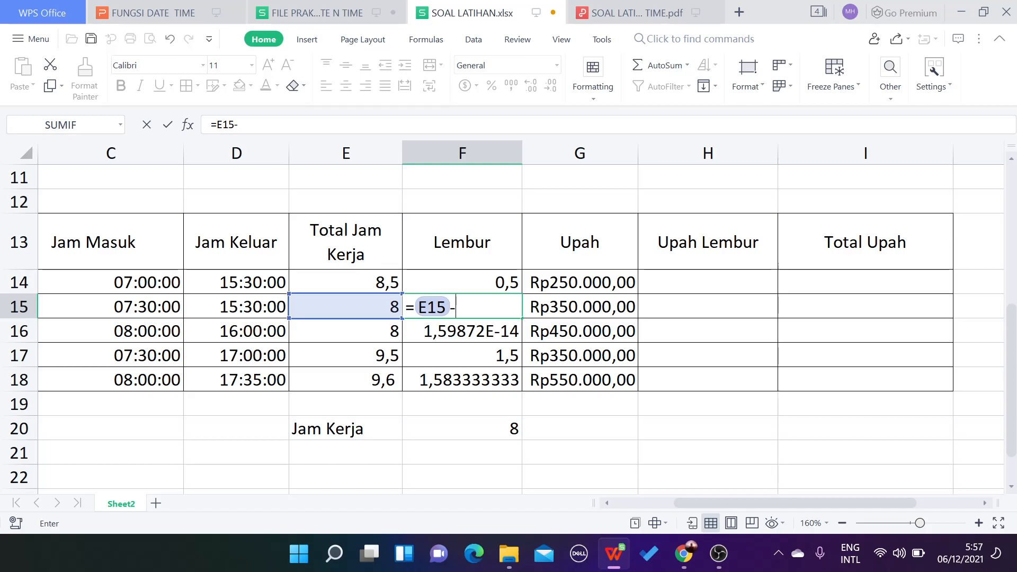
{"action": "type", "text": "8"}
{"action": "key", "text": "Return"}
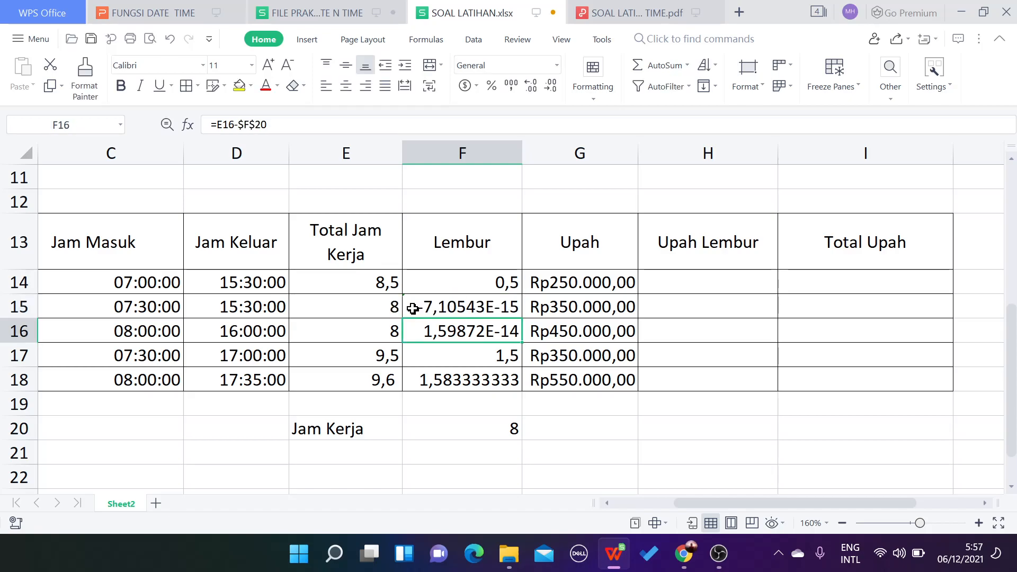
Compare the formulas in cells F15 and F16, and apply the preset Number format to F15.
{"action": "left_click", "coordinate": [464, 306]}
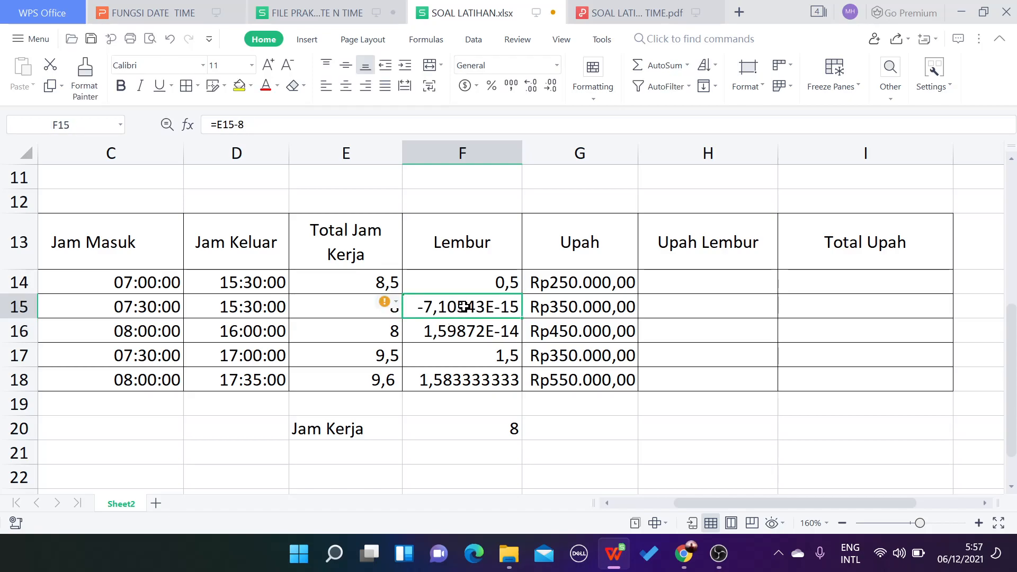
{"action": "left_click", "coordinate": [483, 328]}
{"action": "left_click", "coordinate": [481, 311]}
{"action": "left_click", "coordinate": [556, 65]}
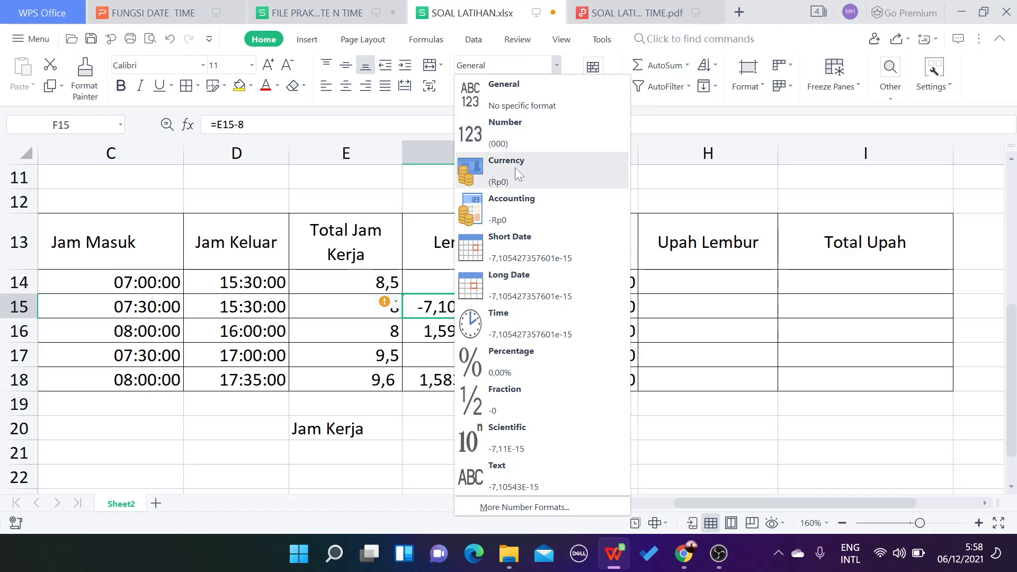
{"action": "left_click", "coordinate": [526, 141]}
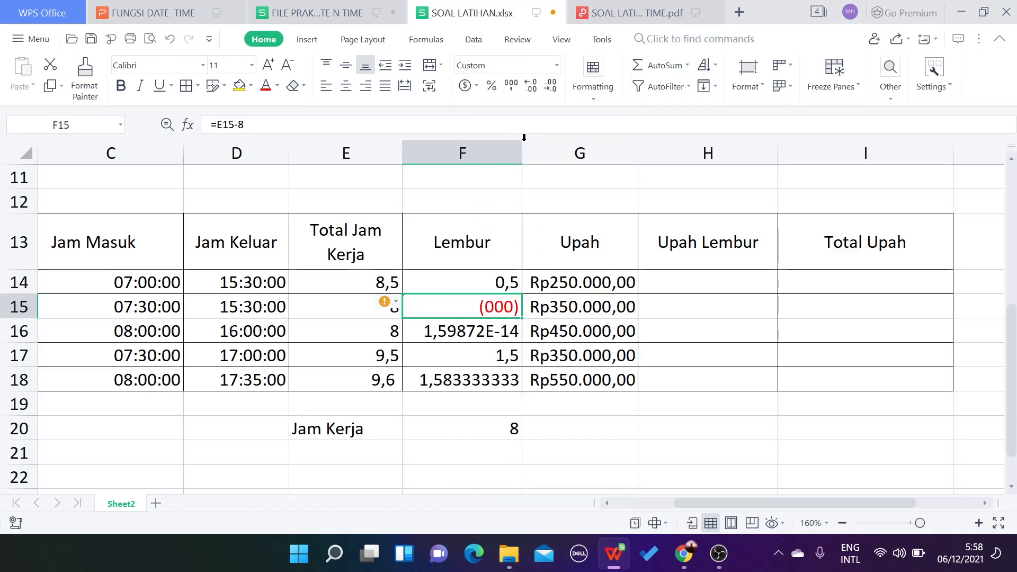
Apply the preset Number format to the Lembur value in cell F16.
{"action": "left_click", "coordinate": [557, 65]}
{"action": "left_click", "coordinate": [706, 403]}
{"action": "left_click", "coordinate": [510, 329]}
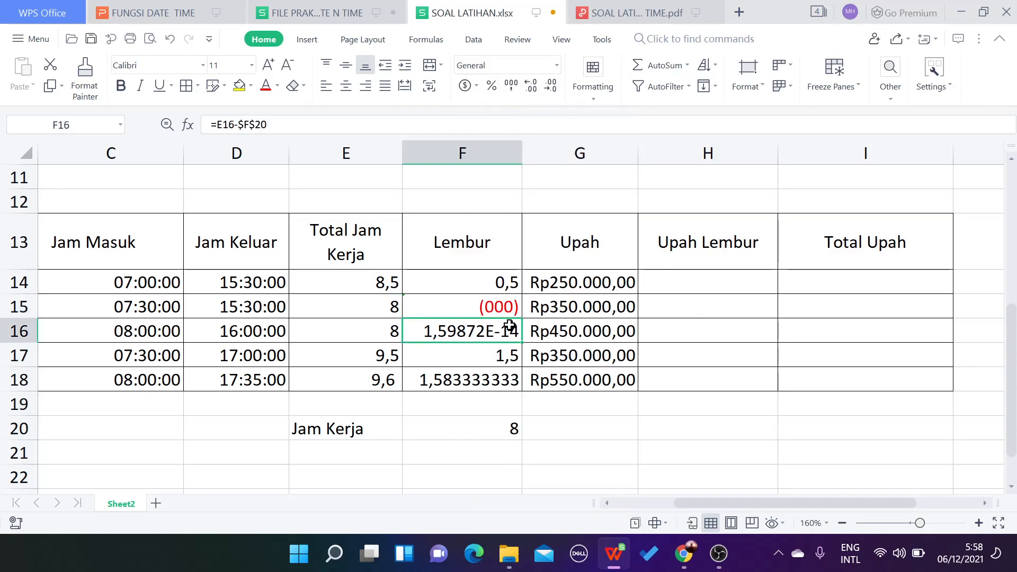
{"action": "left_click", "coordinate": [556, 65]}
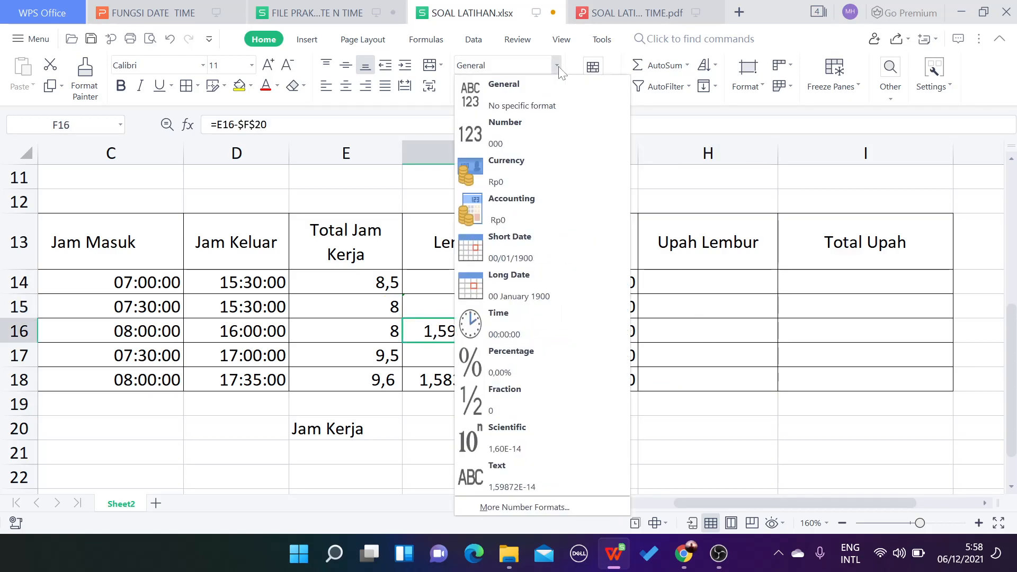
{"action": "left_click", "coordinate": [527, 150]}
{"action": "left_click", "coordinate": [496, 358]}
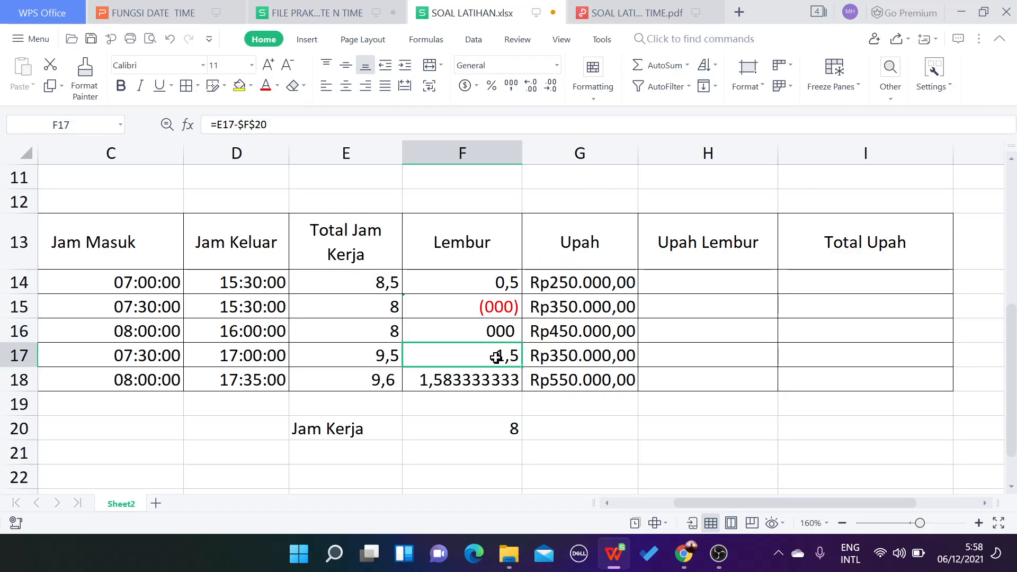
Format cell F15 with the custom number format code 0.
{"action": "left_click", "coordinate": [501, 307]}
{"action": "left_click", "coordinate": [556, 66]}
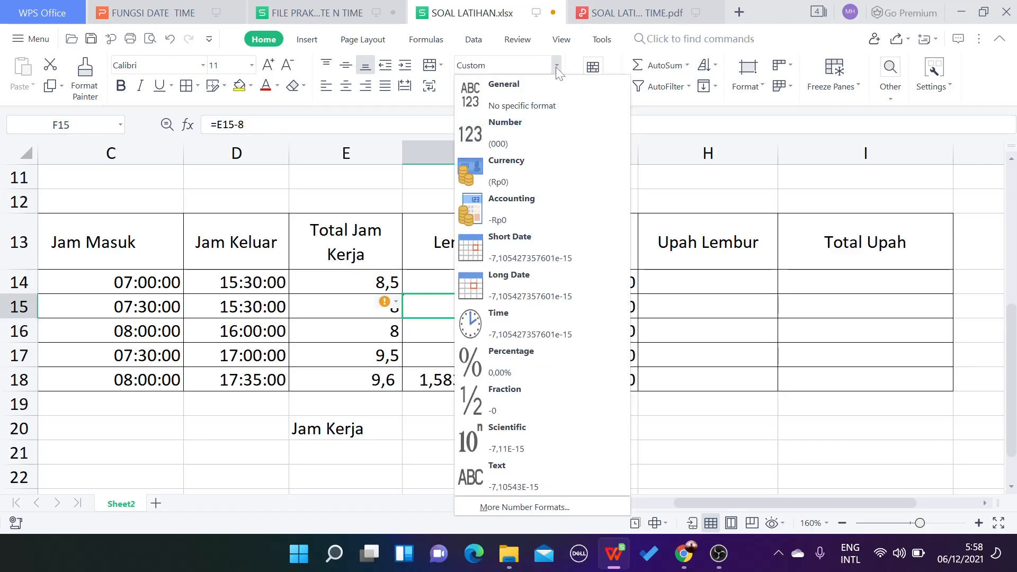
{"action": "left_click", "coordinate": [548, 507]}
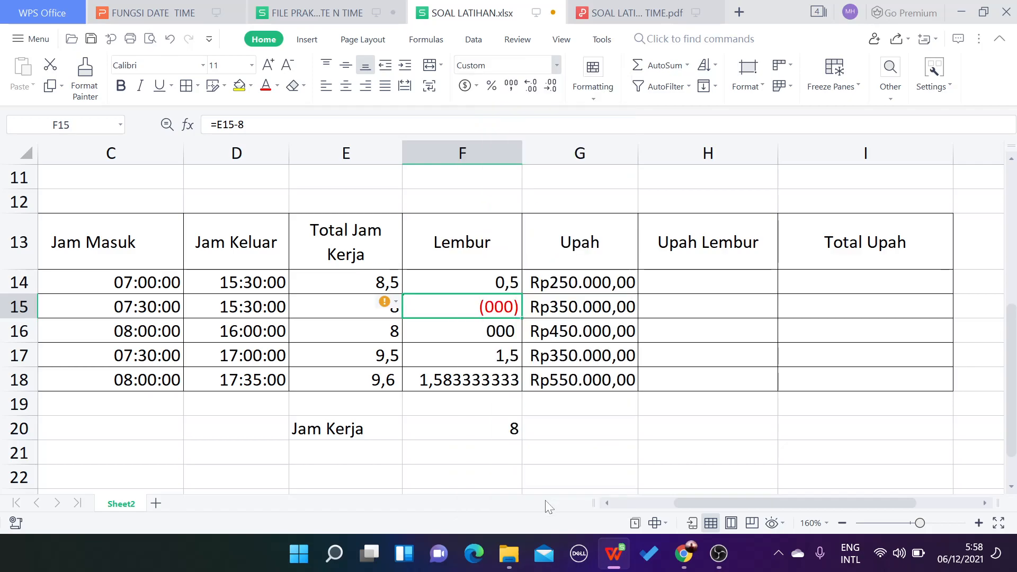
{"action": "scroll", "coordinate": [523, 290], "scroll_direction": "up", "scroll_amount": 3}
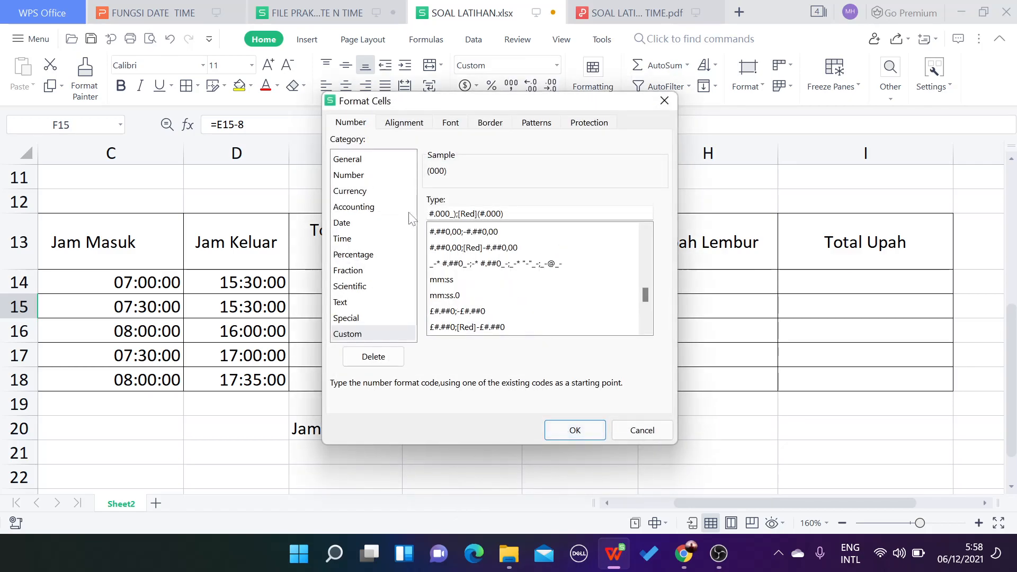
{"action": "scroll", "coordinate": [496, 301], "scroll_direction": "up", "scroll_amount": 2}
{"action": "scroll", "coordinate": [494, 300], "scroll_direction": "up", "scroll_amount": 3}
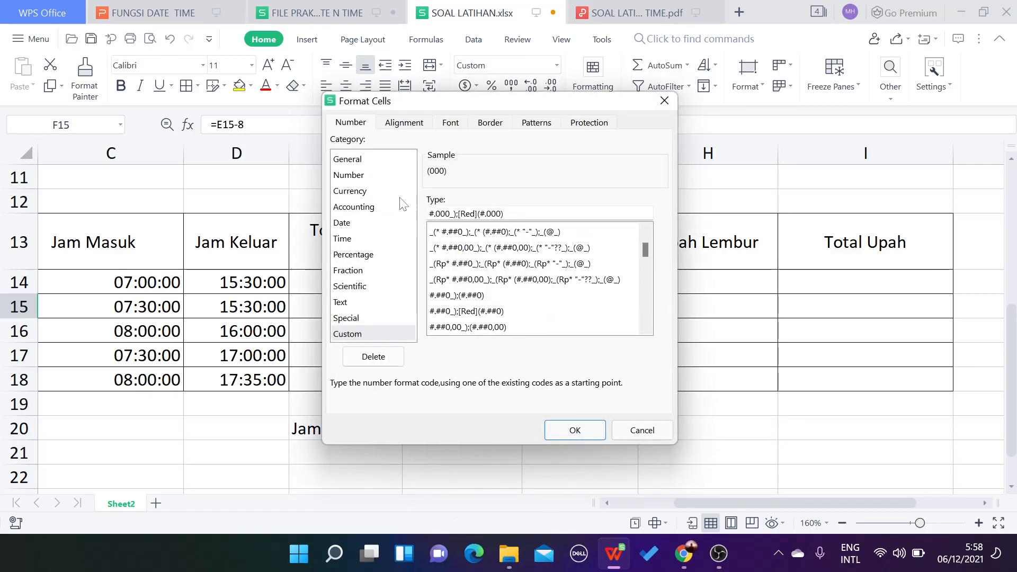
{"action": "left_click", "coordinate": [361, 178]}
{"action": "left_click", "coordinate": [359, 166]}
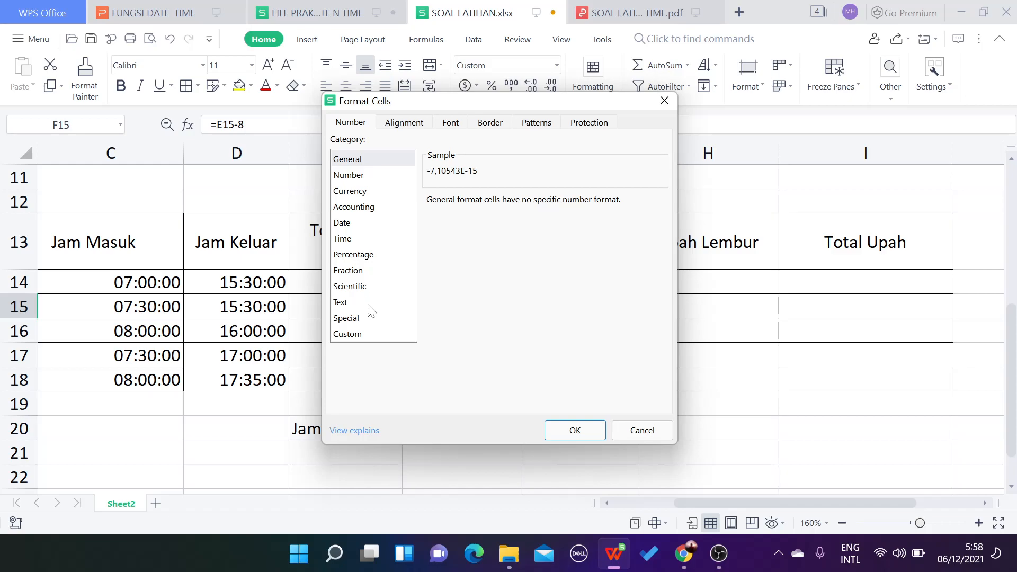
{"action": "left_click", "coordinate": [353, 335]}
{"action": "left_click", "coordinate": [441, 247]}
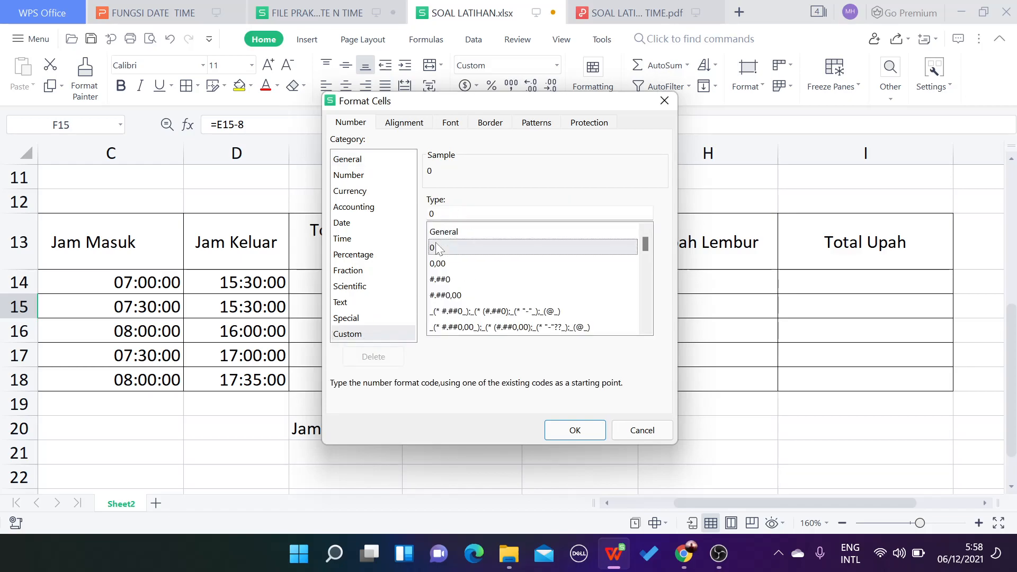
{"action": "left_click", "coordinate": [562, 429]}
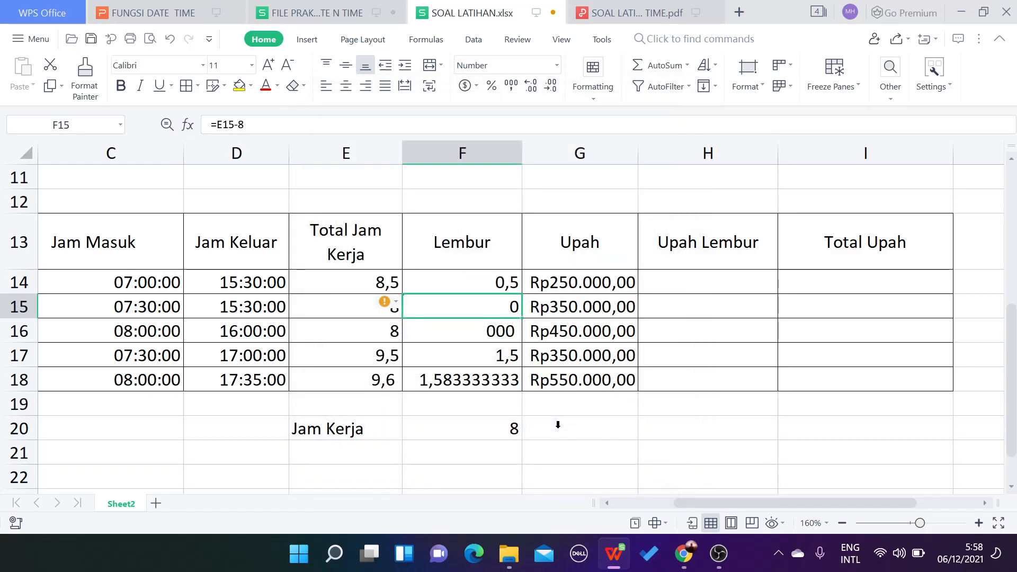
Copy the number format of cell F15 onto cell F16.
{"action": "left_click", "coordinate": [488, 329]}
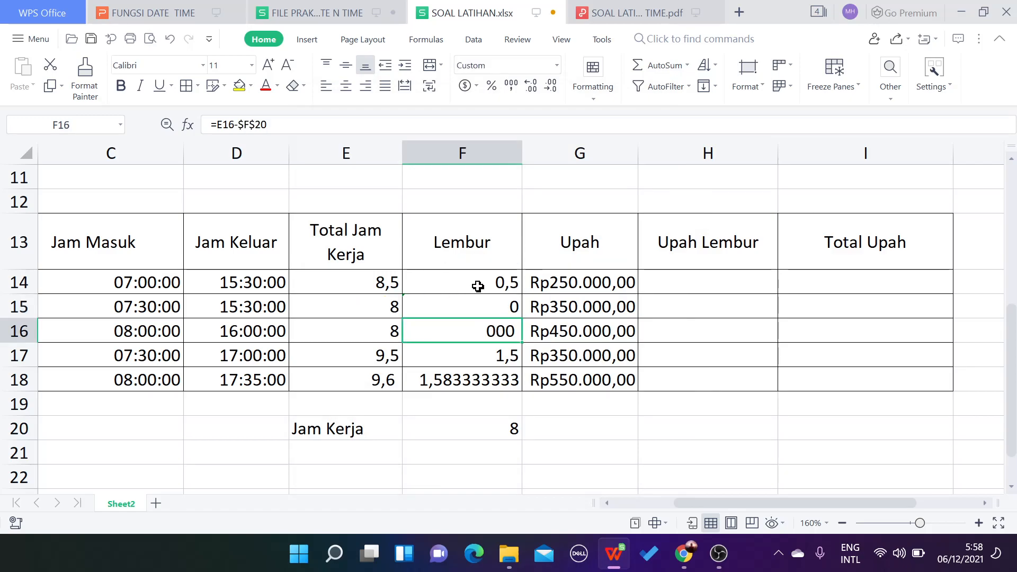
{"action": "left_click", "coordinate": [556, 65]}
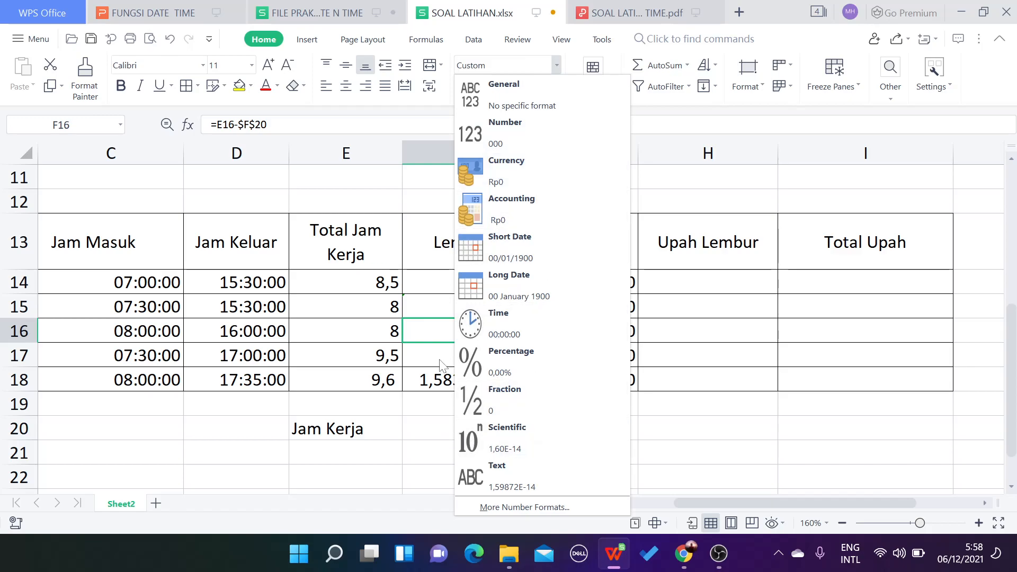
{"action": "left_click", "coordinate": [449, 339]}
{"action": "left_click", "coordinate": [432, 308]}
{"action": "left_click", "coordinate": [85, 78]}
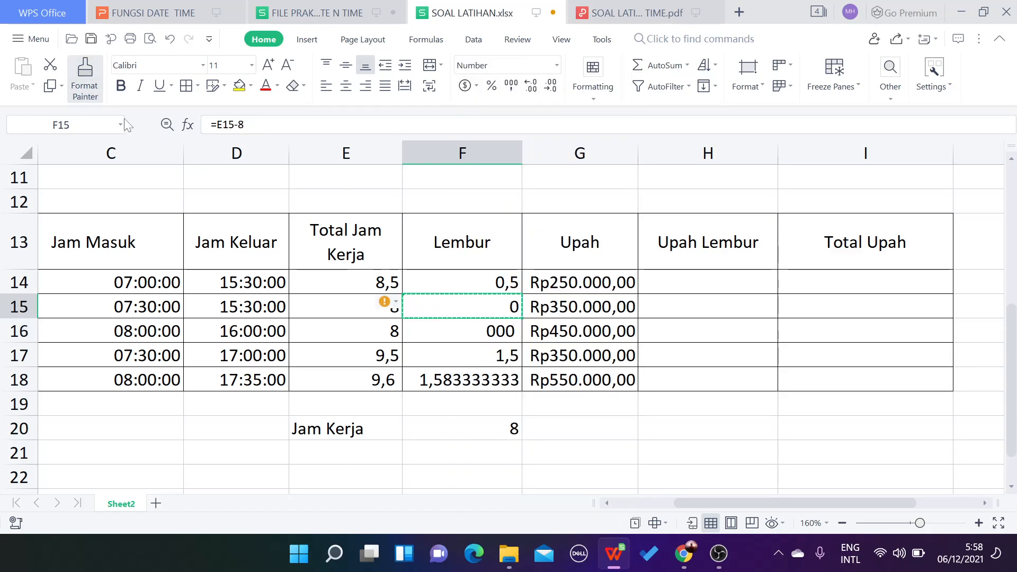
{"action": "left_click", "coordinate": [487, 330]}
{"action": "left_click", "coordinate": [465, 423]}
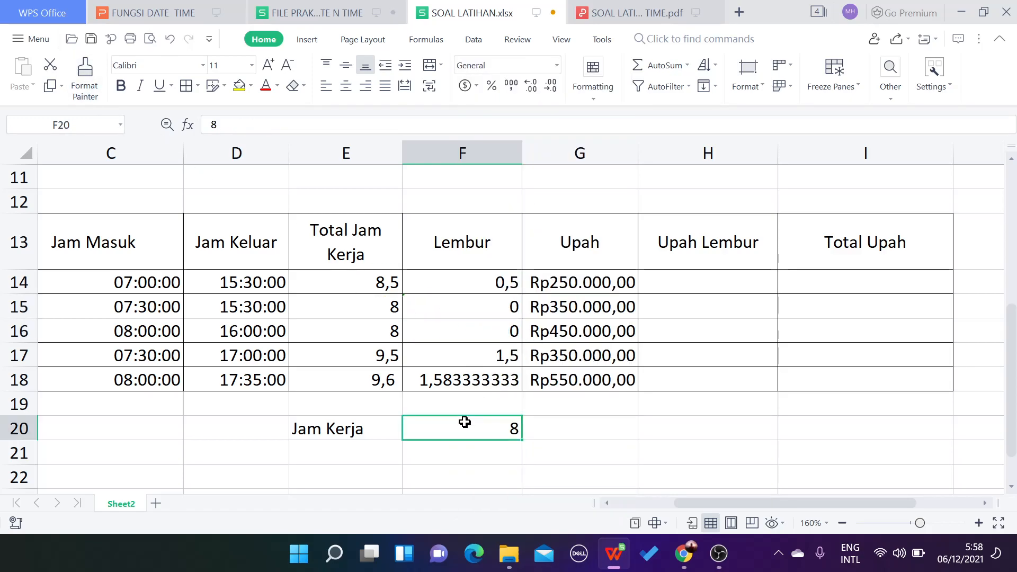
Reduce the Lembur value in cell F18 to one decimal place.
{"action": "left_click", "coordinate": [485, 384]}
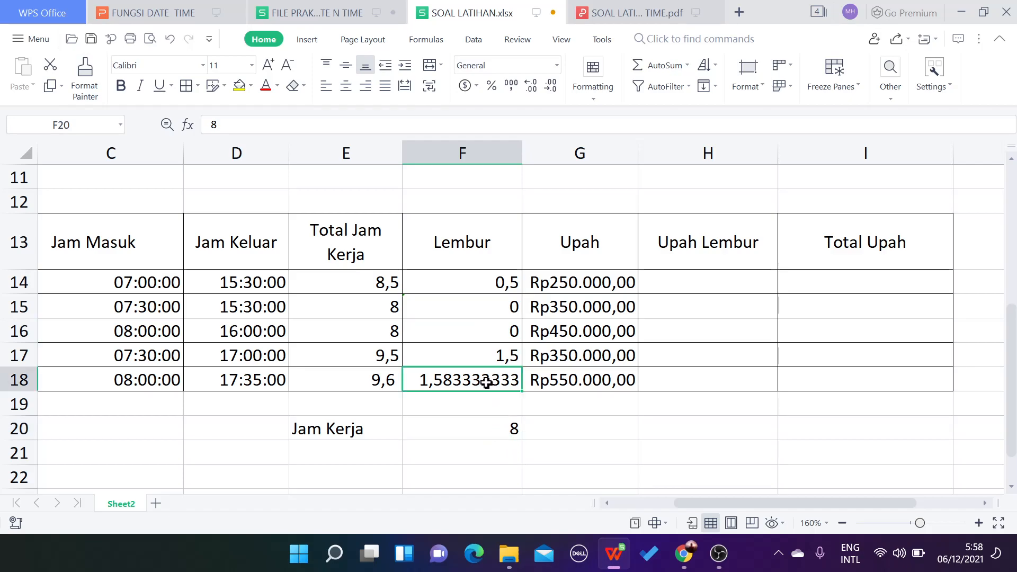
{"action": "left_click", "coordinate": [548, 91]}
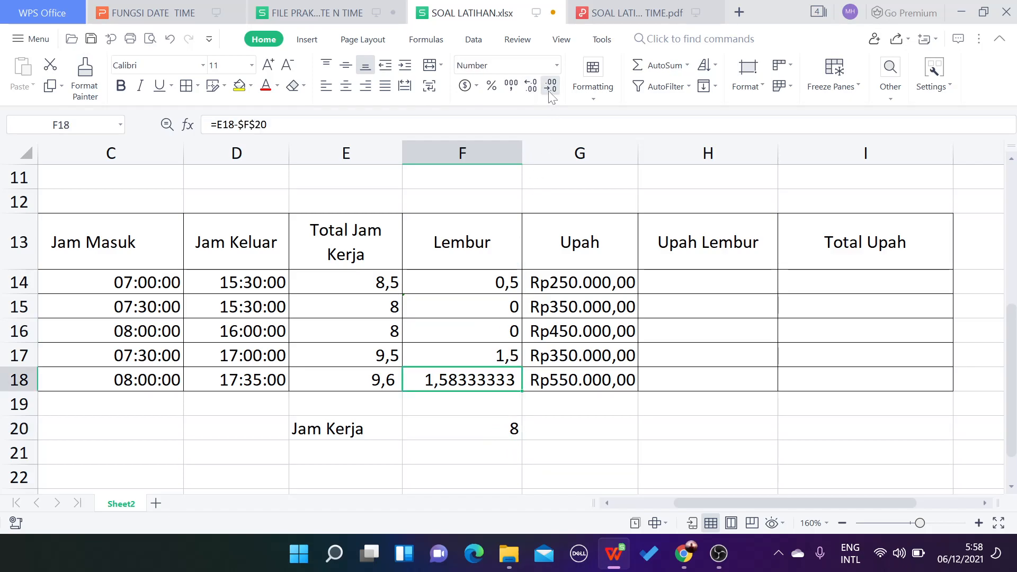
{"action": "left_click", "coordinate": [547, 90]}
{"action": "left_click", "coordinate": [548, 90]}
{"action": "left_click", "coordinate": [547, 90]}
{"action": "left_click", "coordinate": [548, 90]}
{"action": "left_click", "coordinate": [547, 90]}
{"action": "left_click", "coordinate": [548, 90]}
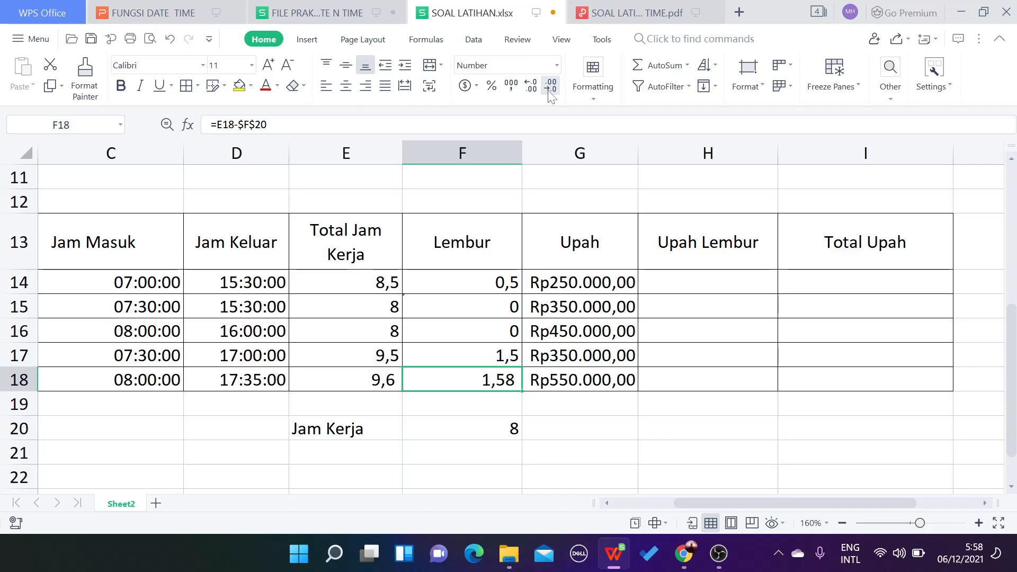
{"action": "left_click", "coordinate": [548, 90]}
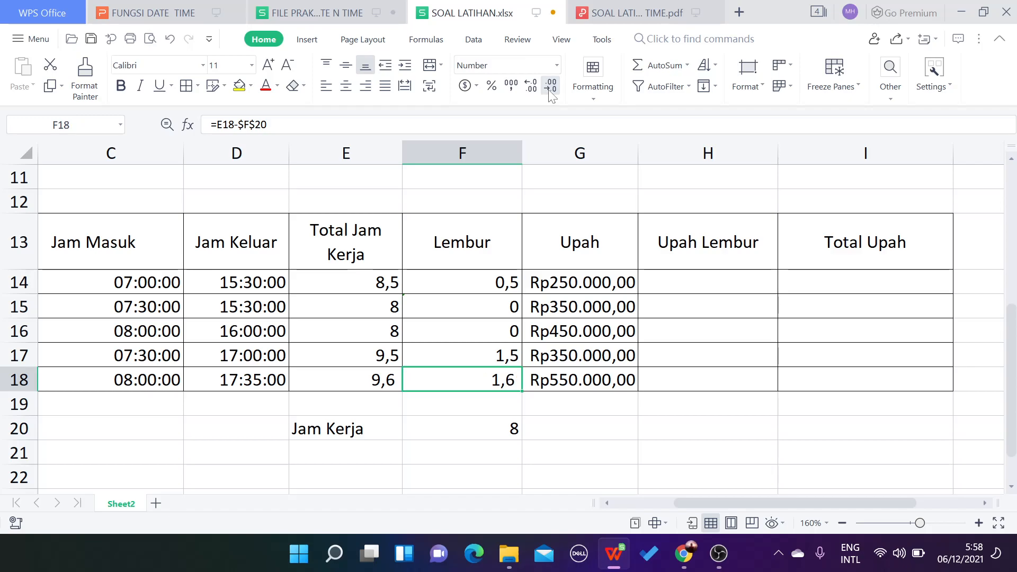
{"action": "left_click", "coordinate": [485, 429]}
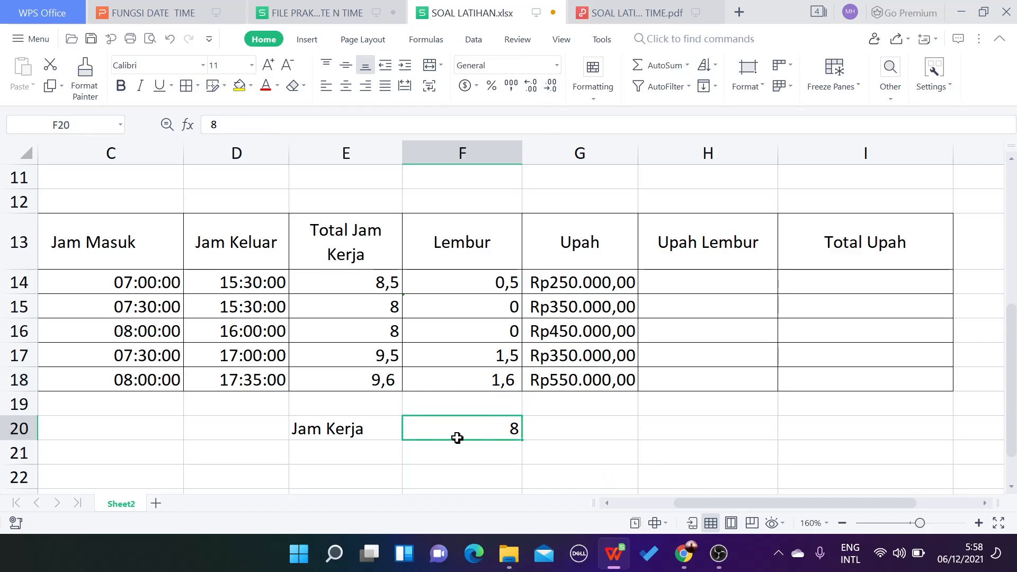
Check the overtime rate in the exercise PDF, enter =F14*15000 as the Upah Lembur in cell H14, and fill it down to H18.
{"action": "left_click", "coordinate": [703, 283]}
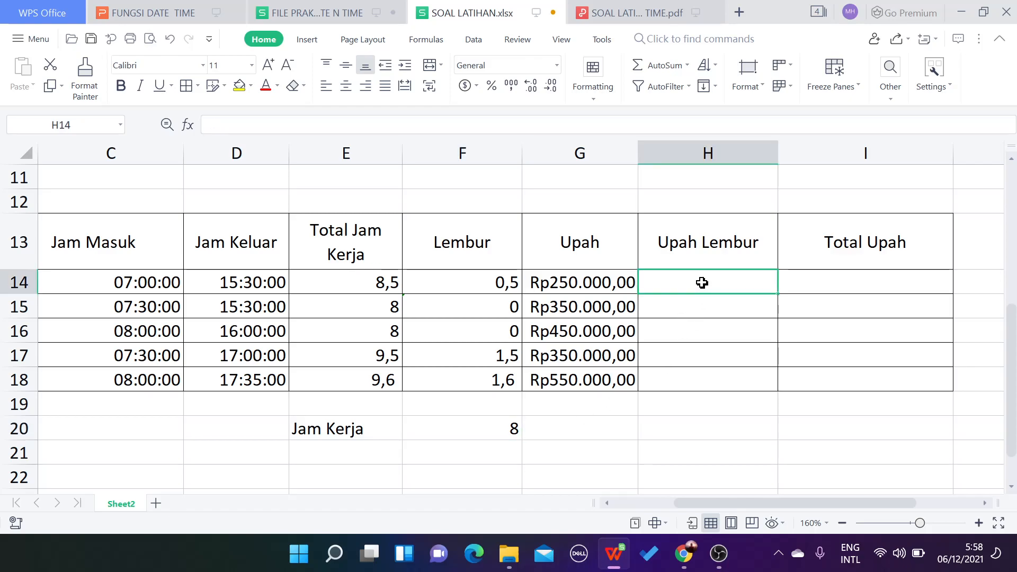
{"action": "type", "text": "="}
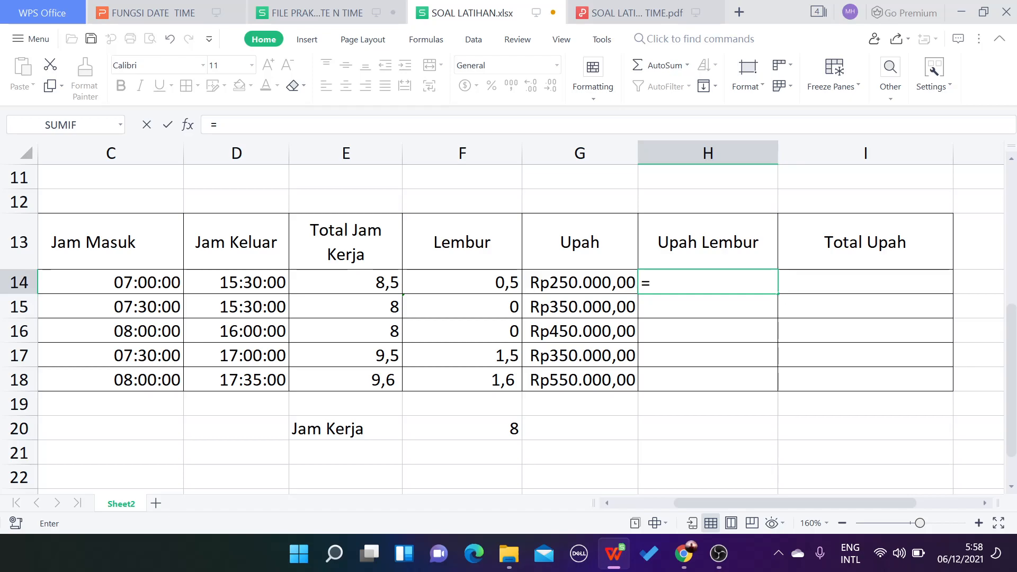
{"action": "left_click", "coordinate": [614, 11]}
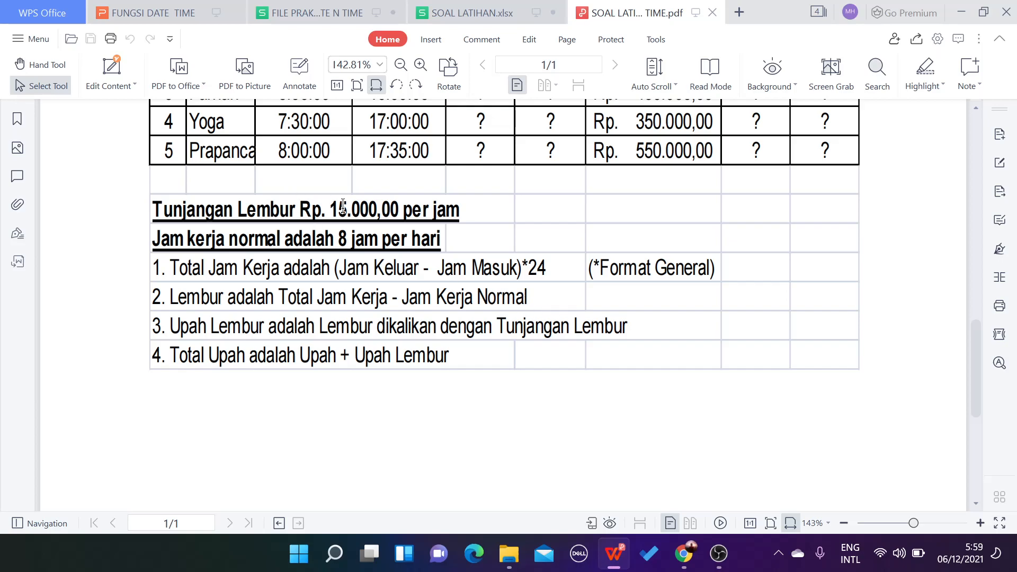
{"action": "left_click", "coordinate": [457, 8]}
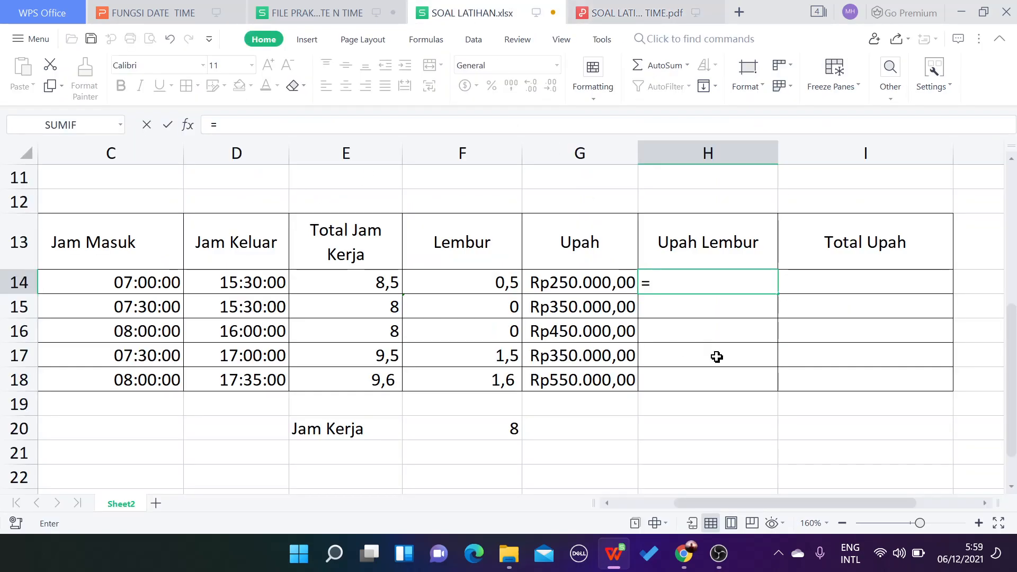
{"action": "left_click", "coordinate": [451, 284]}
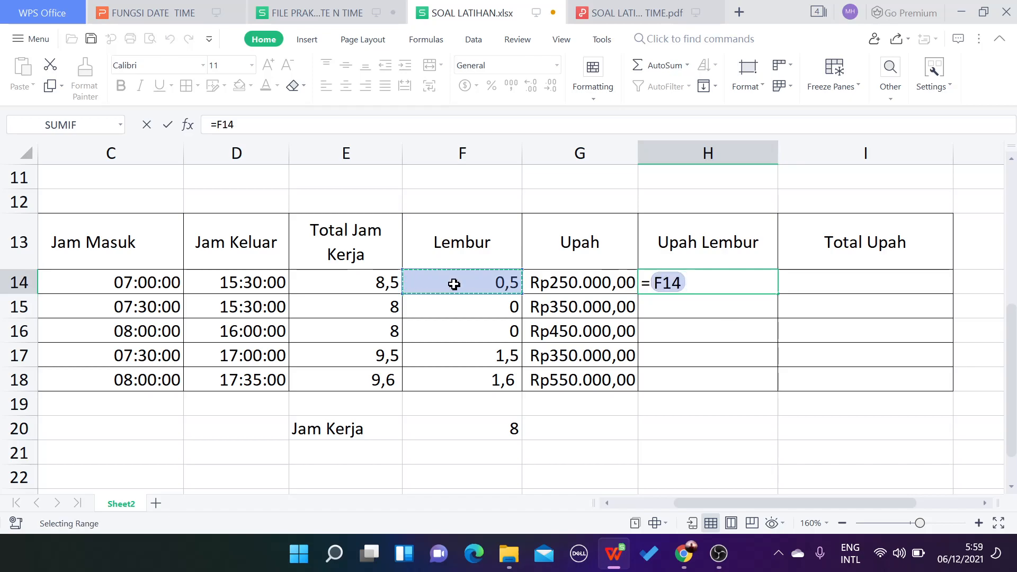
{"action": "type", "text": "*"}
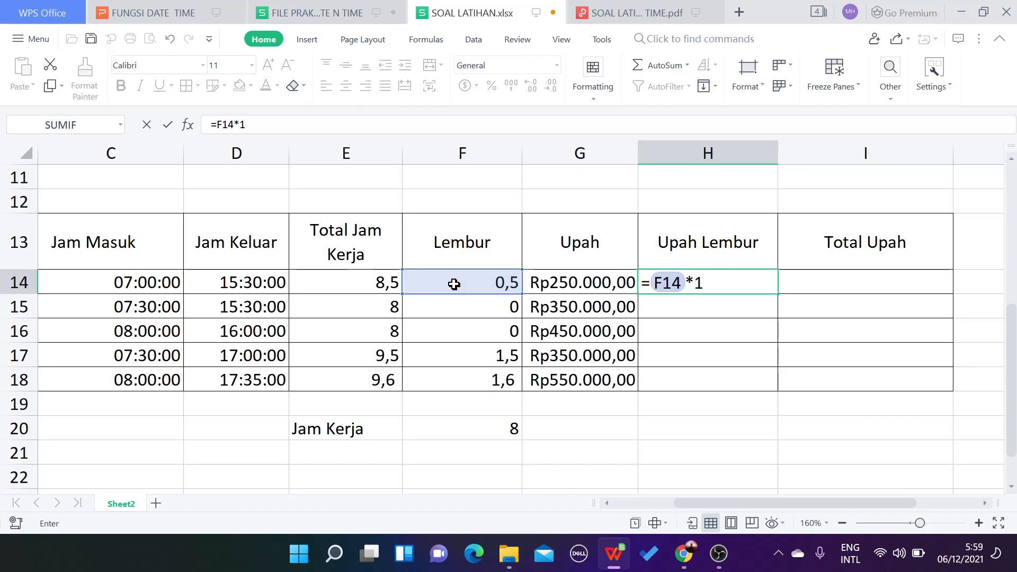
{"action": "type", "text": "15000"}
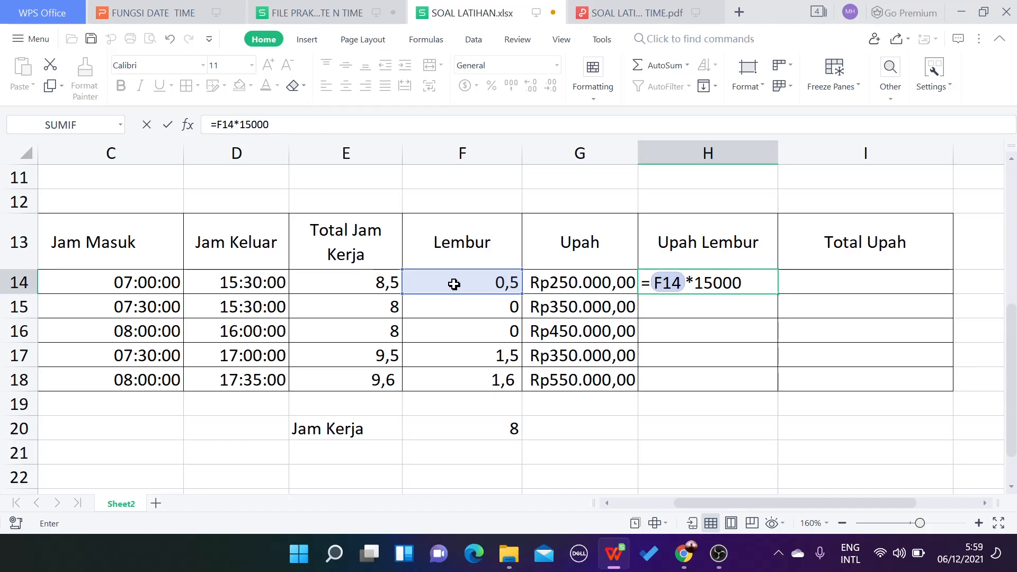
{"action": "key", "text": "Return"}
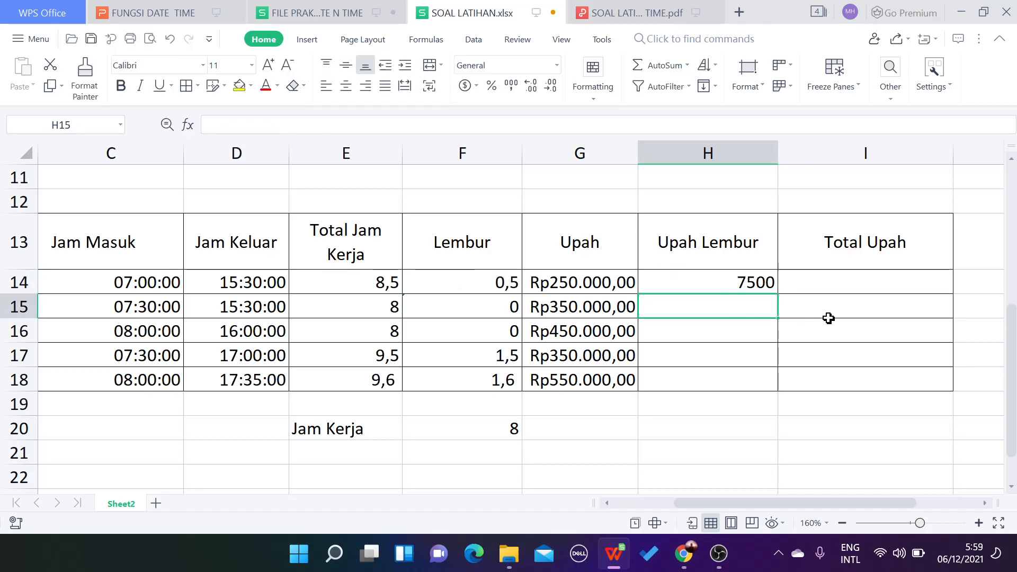
{"action": "left_click", "coordinate": [769, 283]}
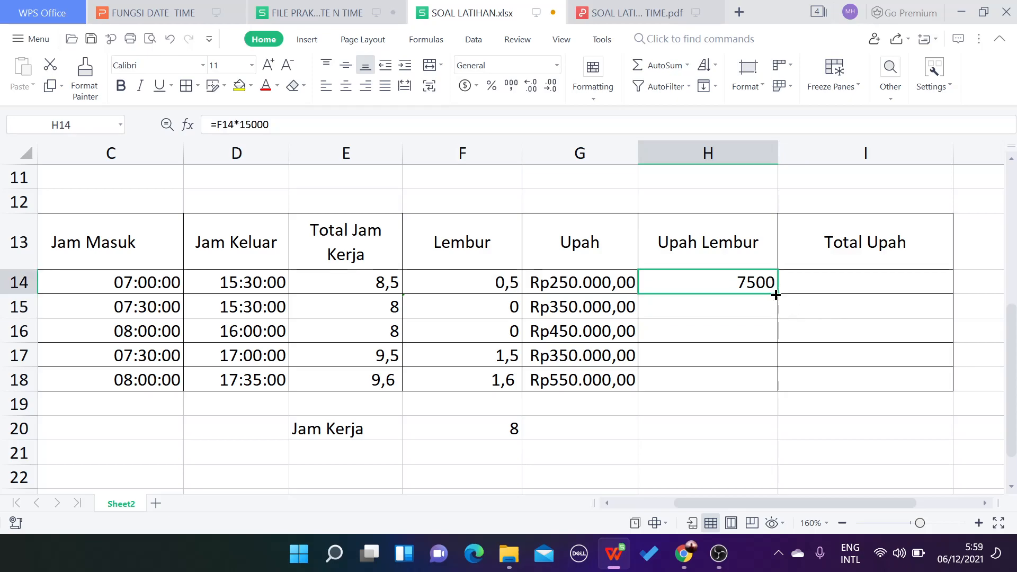
{"action": "left_click_drag", "start_coordinate": [775, 320], "coordinate": [769, 383]}
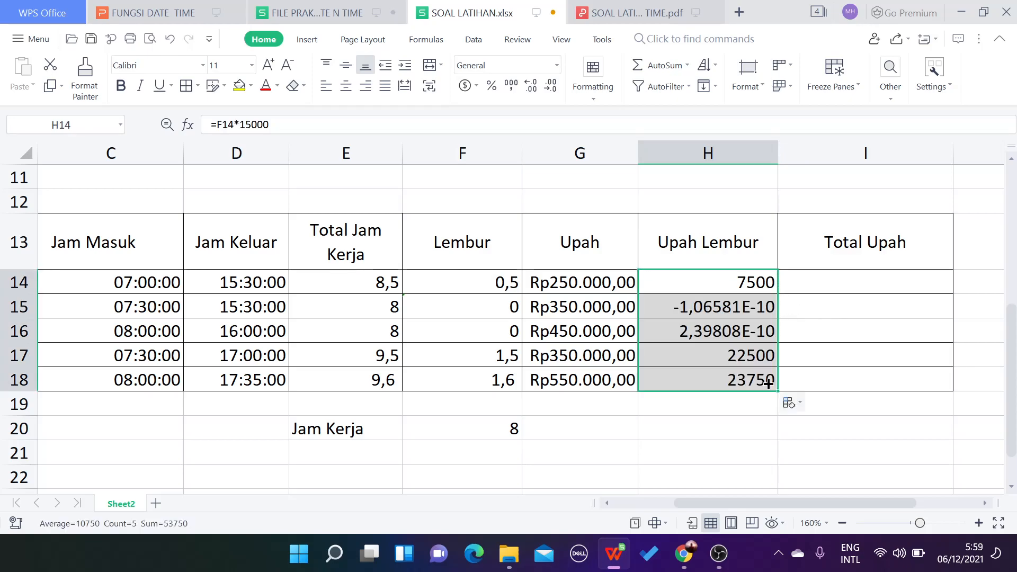
Apply the preset Number format to the Upah Lembur cells H15 and H16.
{"action": "left_click", "coordinate": [725, 308]}
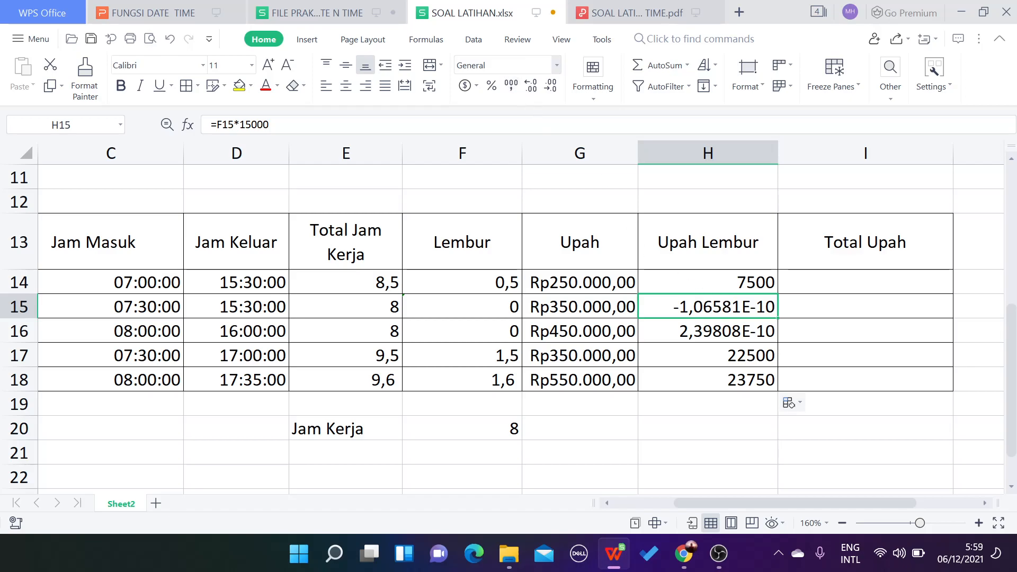
{"action": "left_click", "coordinate": [556, 65]}
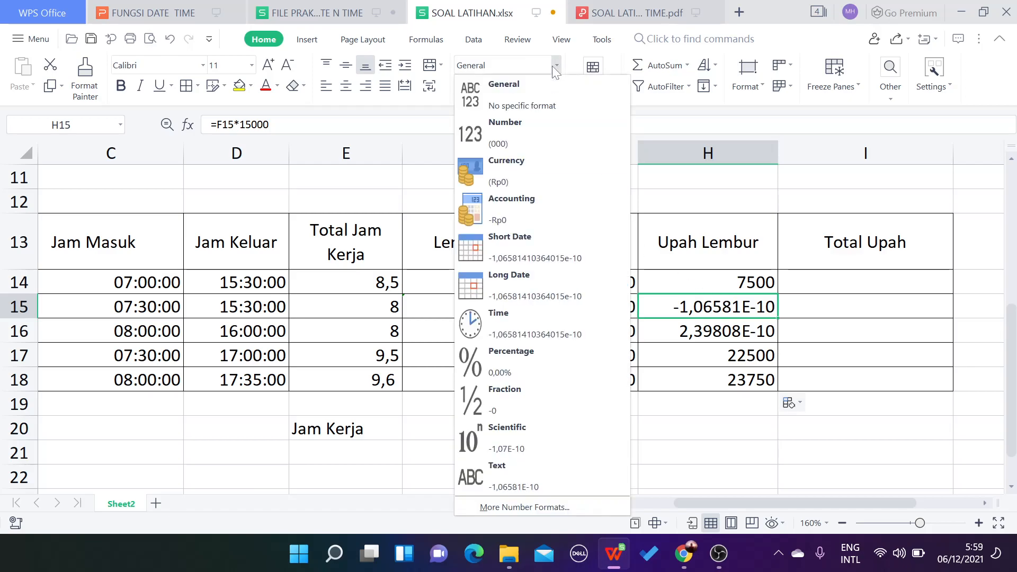
{"action": "left_click", "coordinate": [532, 129]}
{"action": "left_click", "coordinate": [748, 341]}
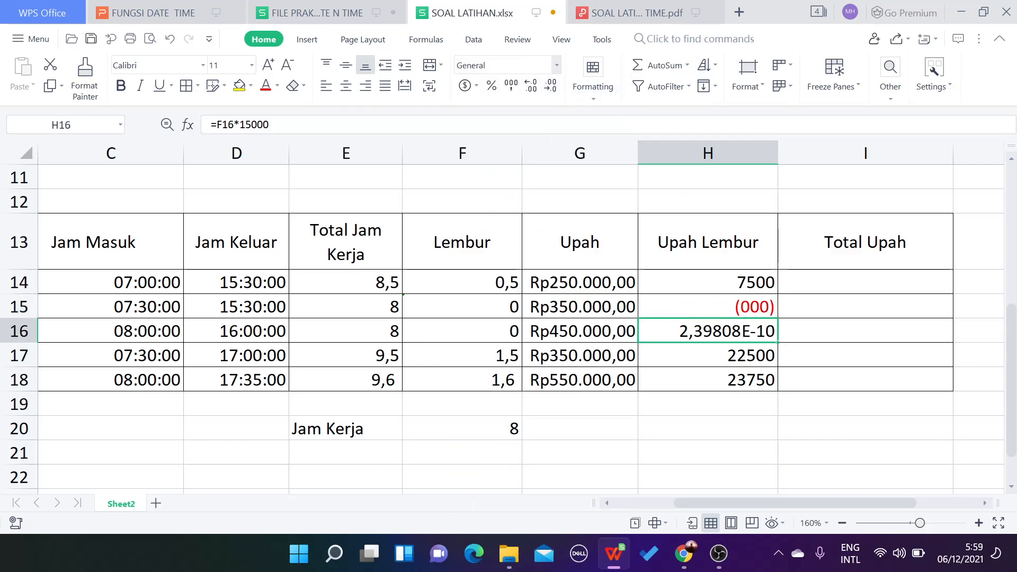
{"action": "left_click", "coordinate": [556, 65]}
{"action": "left_click", "coordinate": [521, 129]}
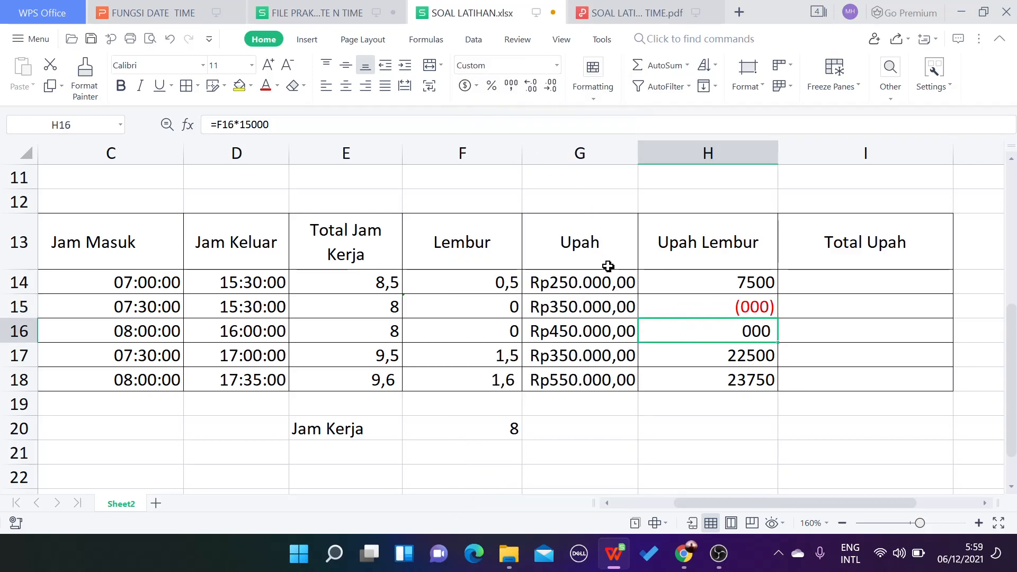
Copy the number format of cell F15 onto the Upah Lembur cell H15.
{"action": "left_click", "coordinate": [475, 302]}
{"action": "left_click", "coordinate": [85, 80]}
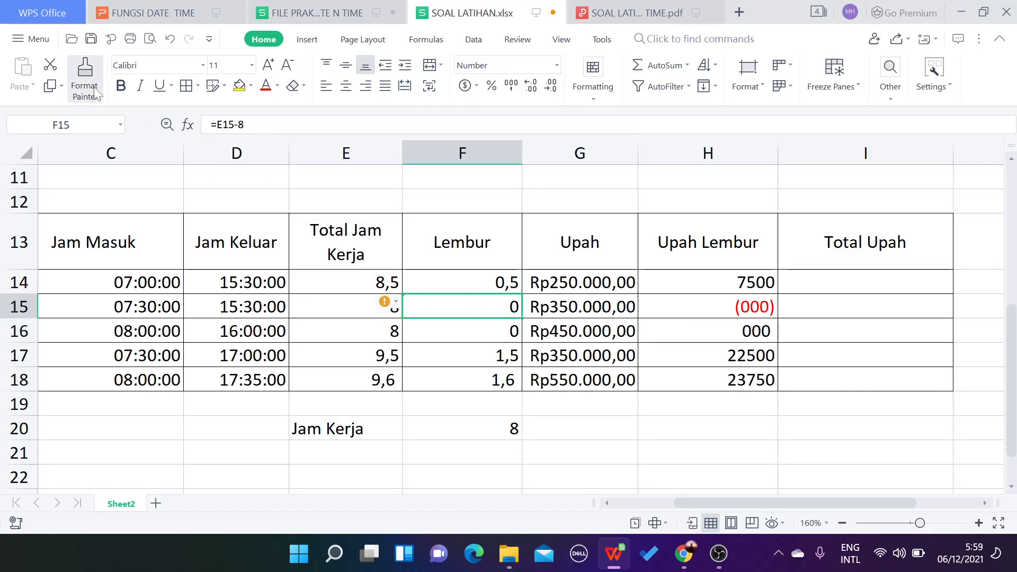
{"action": "left_click", "coordinate": [686, 308]}
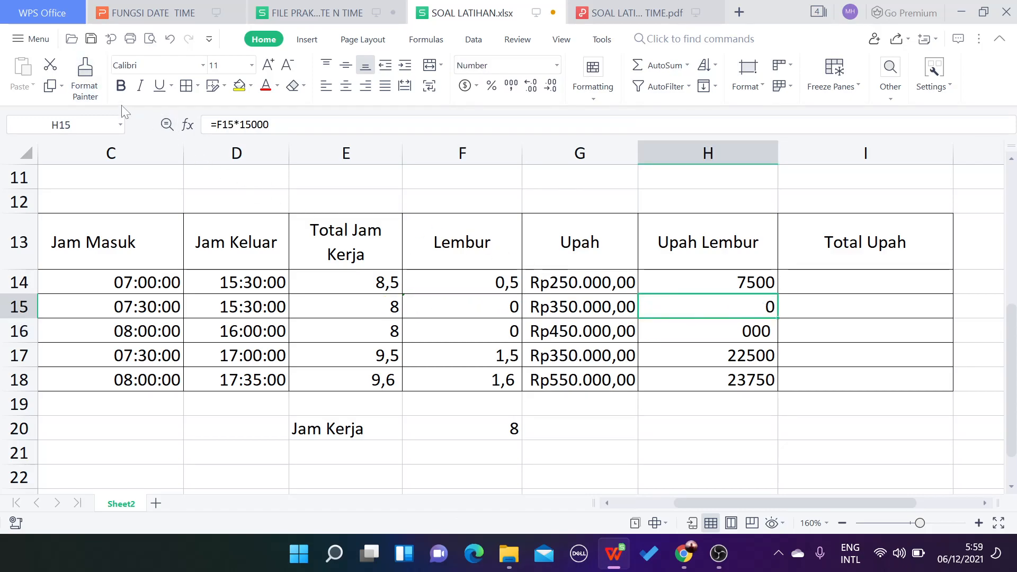
Copy the number format of the Upah Lembur cell H15 onto cell H16.
{"action": "left_click", "coordinate": [84, 80]}
{"action": "left_click", "coordinate": [698, 331]}
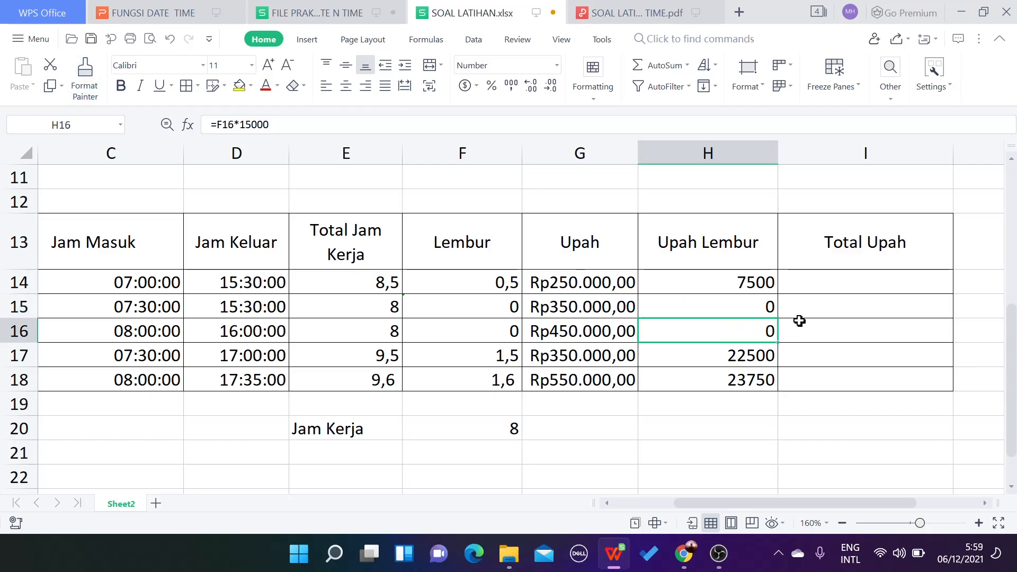
Enter =G14+H14 as the Total Upah in cell I14 and fill the formula down to I18.
{"action": "left_click", "coordinate": [828, 284]}
{"action": "type", "text": "="}
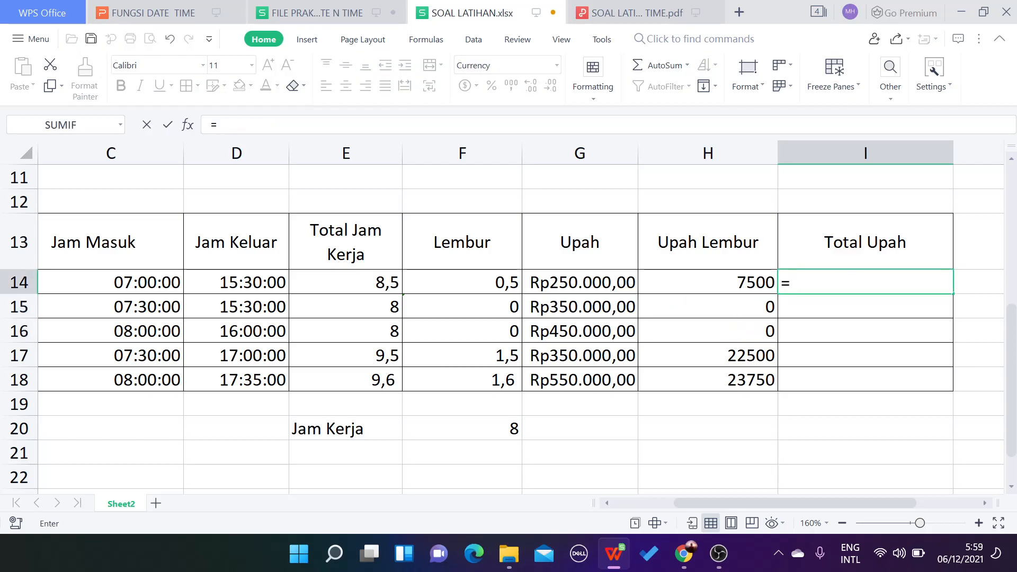
{"action": "left_click", "coordinate": [579, 284]}
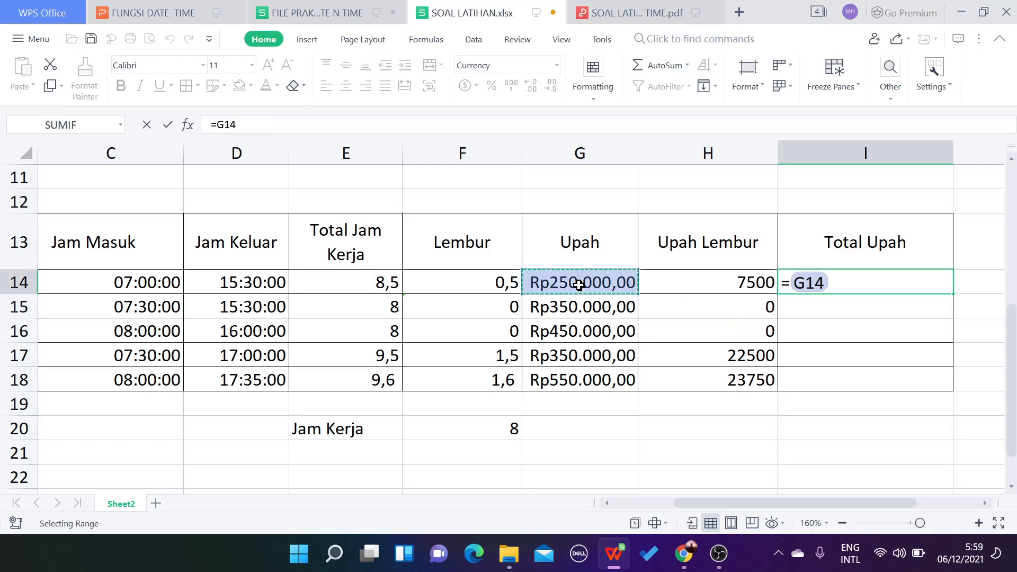
{"action": "type", "text": "+"}
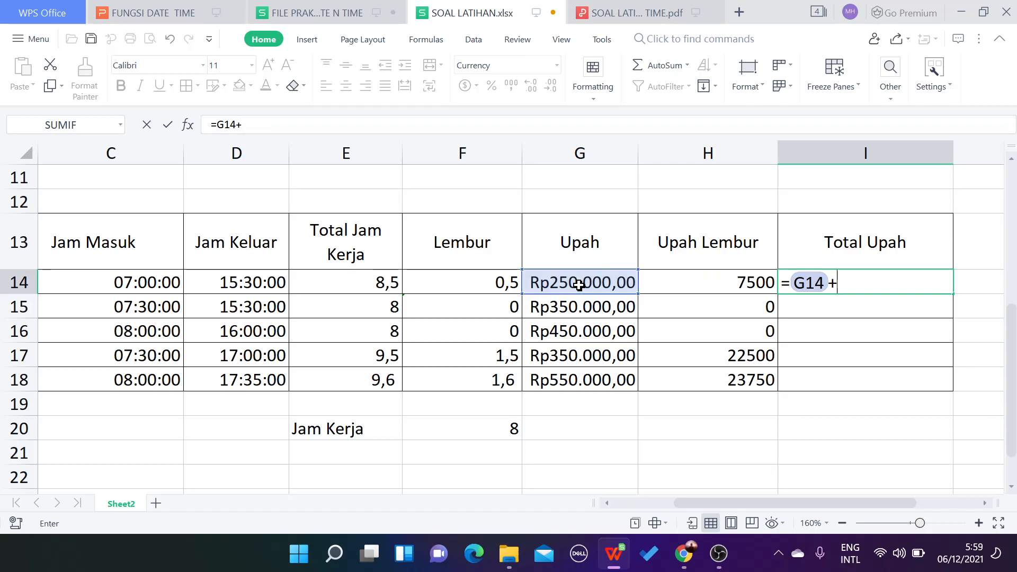
{"action": "left_click", "coordinate": [716, 280]}
{"action": "key", "text": "Return"}
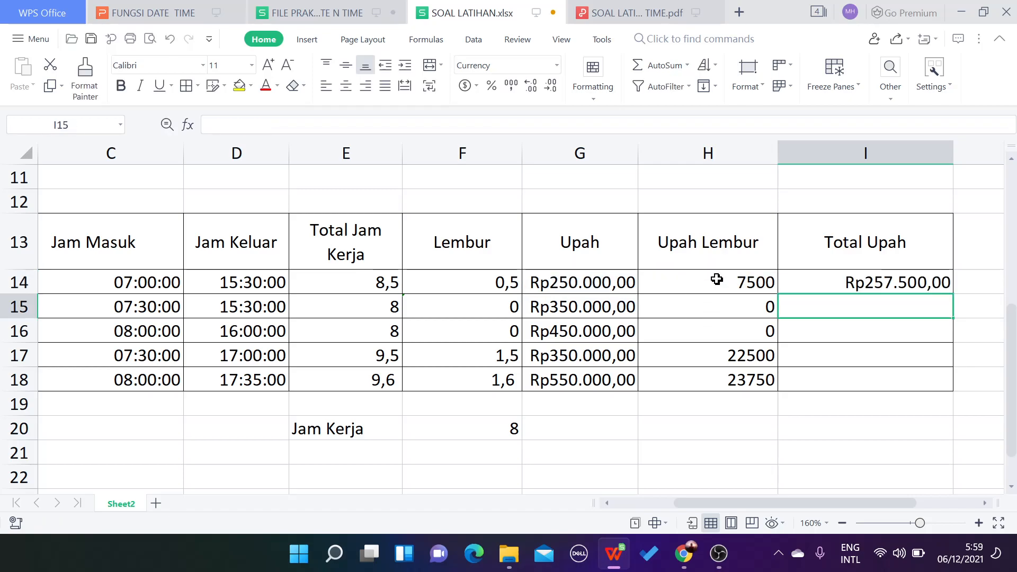
{"action": "left_click", "coordinate": [939, 287]}
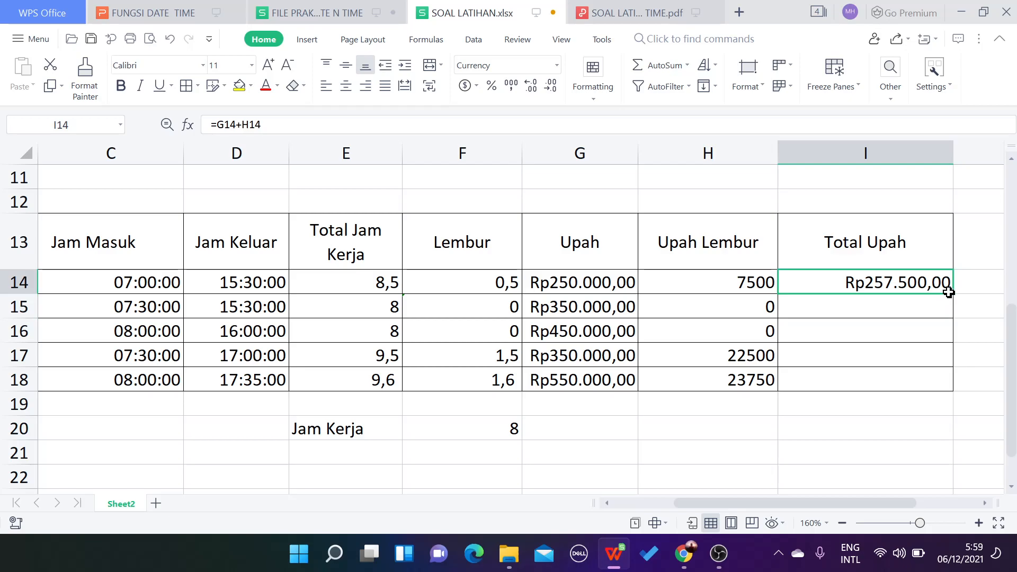
{"action": "left_click_drag", "start_coordinate": [953, 293], "coordinate": [950, 387]}
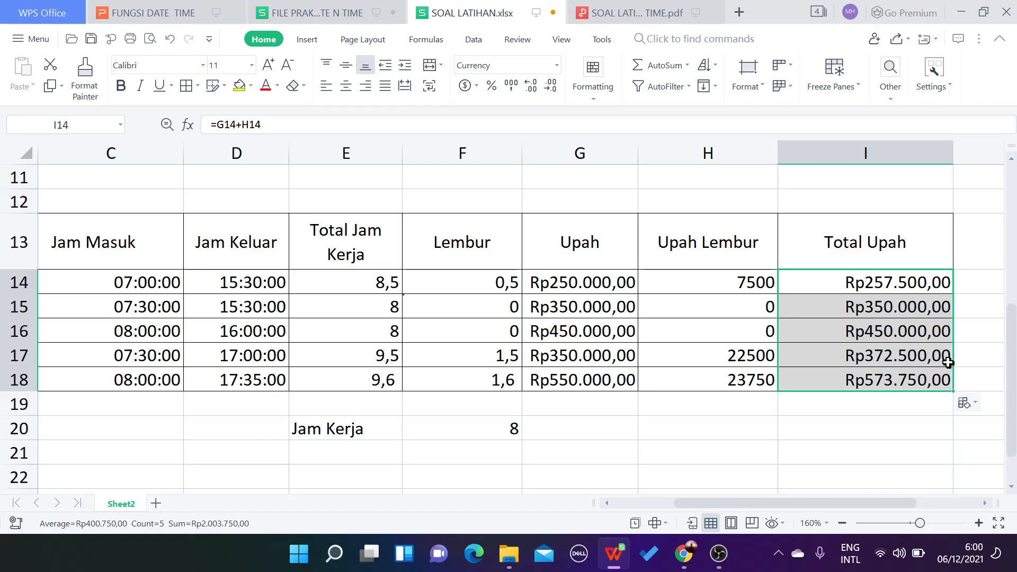
{"action": "scroll", "coordinate": [949, 358], "scroll_direction": "up", "scroll_amount": 3}
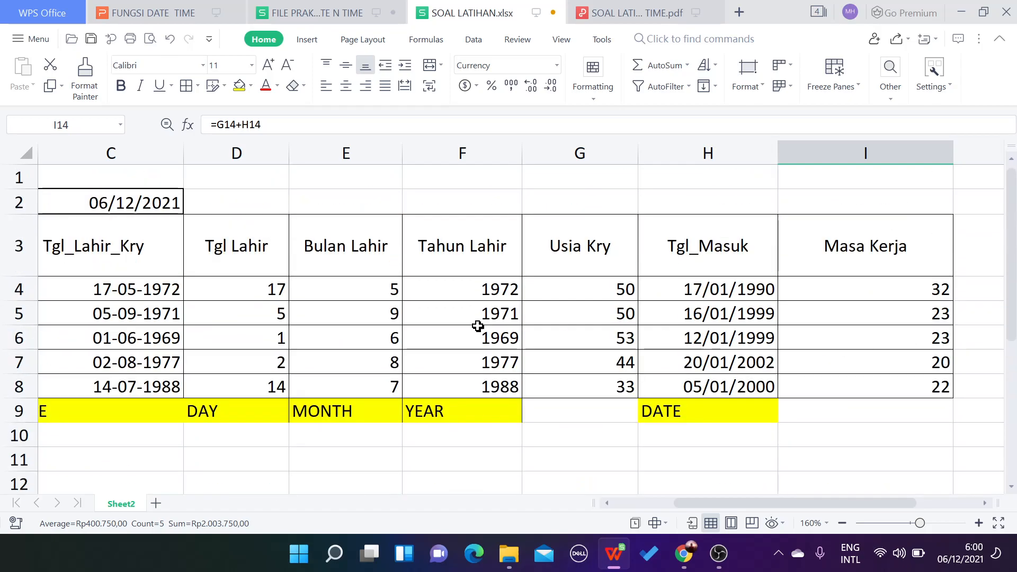
{"action": "scroll", "coordinate": [560, 341], "scroll_direction": "down", "scroll_amount": 4}
{"action": "scroll", "coordinate": [560, 342], "scroll_direction": "up", "scroll_amount": 1}
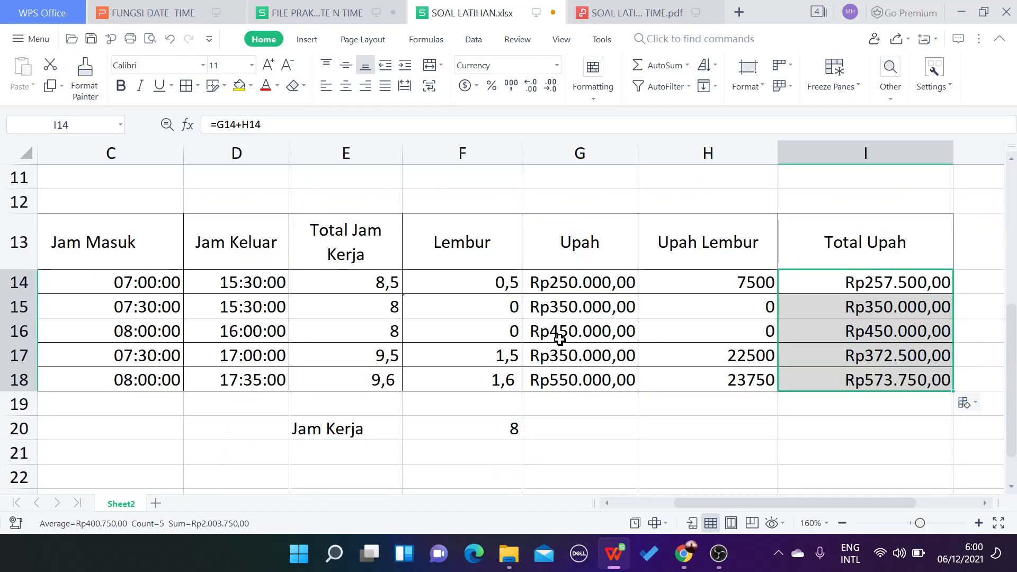
Switch to the FUNGSI DATE TIME presentation and browse its slide thumbnails back toward the first slides.
{"action": "left_click", "coordinate": [183, 13]}
{"action": "scroll", "coordinate": [258, 205], "scroll_direction": "up", "scroll_amount": 6}
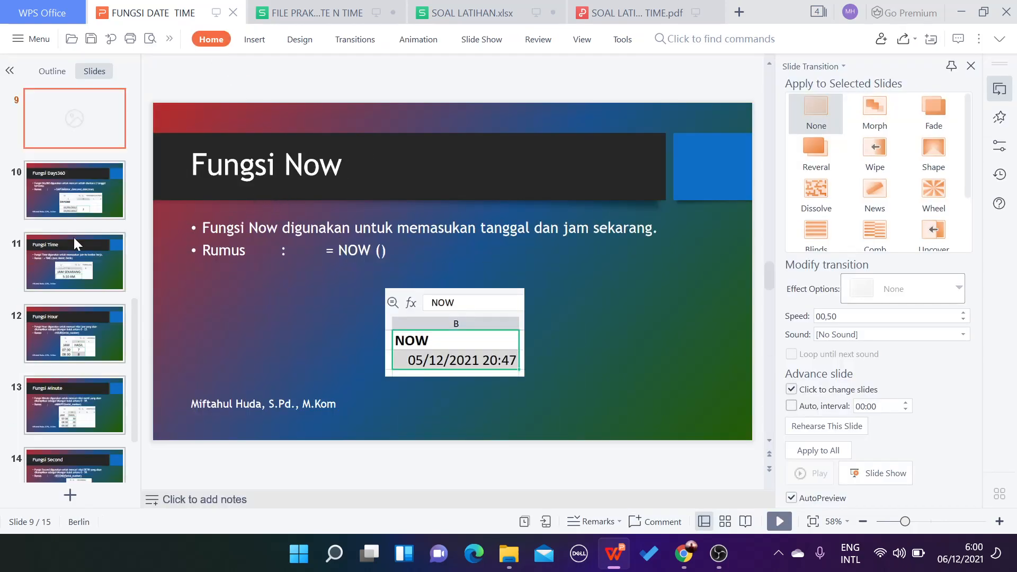
{"action": "scroll", "coordinate": [74, 237], "scroll_direction": "up", "scroll_amount": 5}
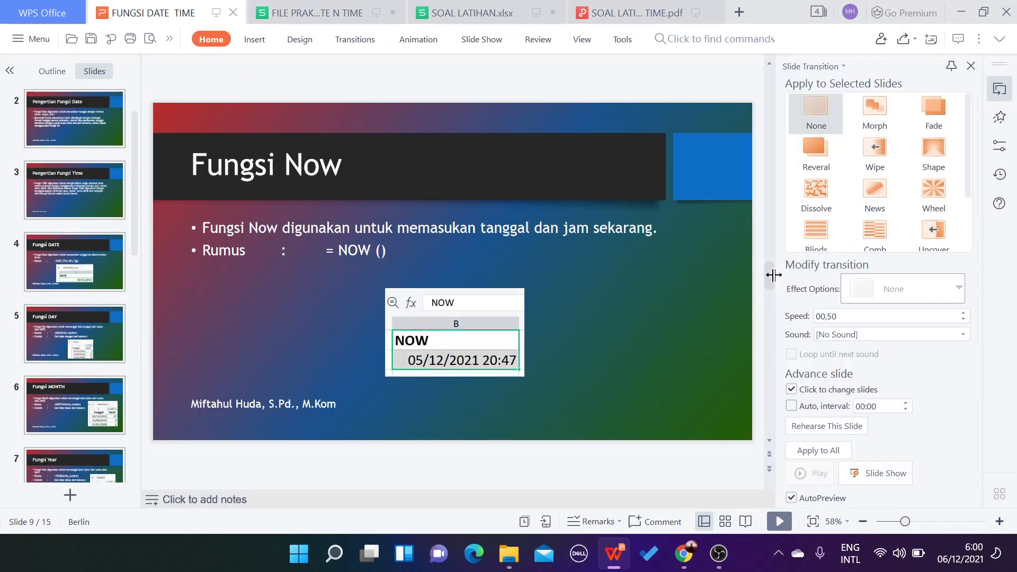